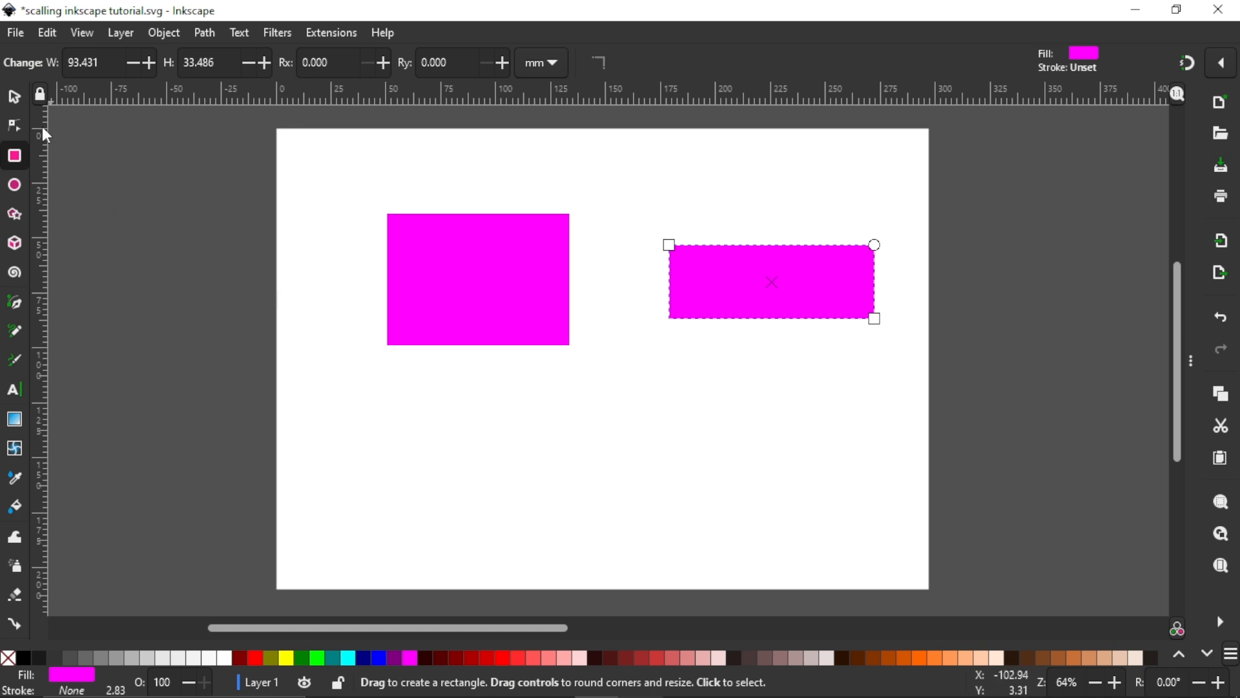
Step: Draw a closed five-node straight-sided path about 160 mm wide below the two rectangles with the Pen tool
click(14, 95)
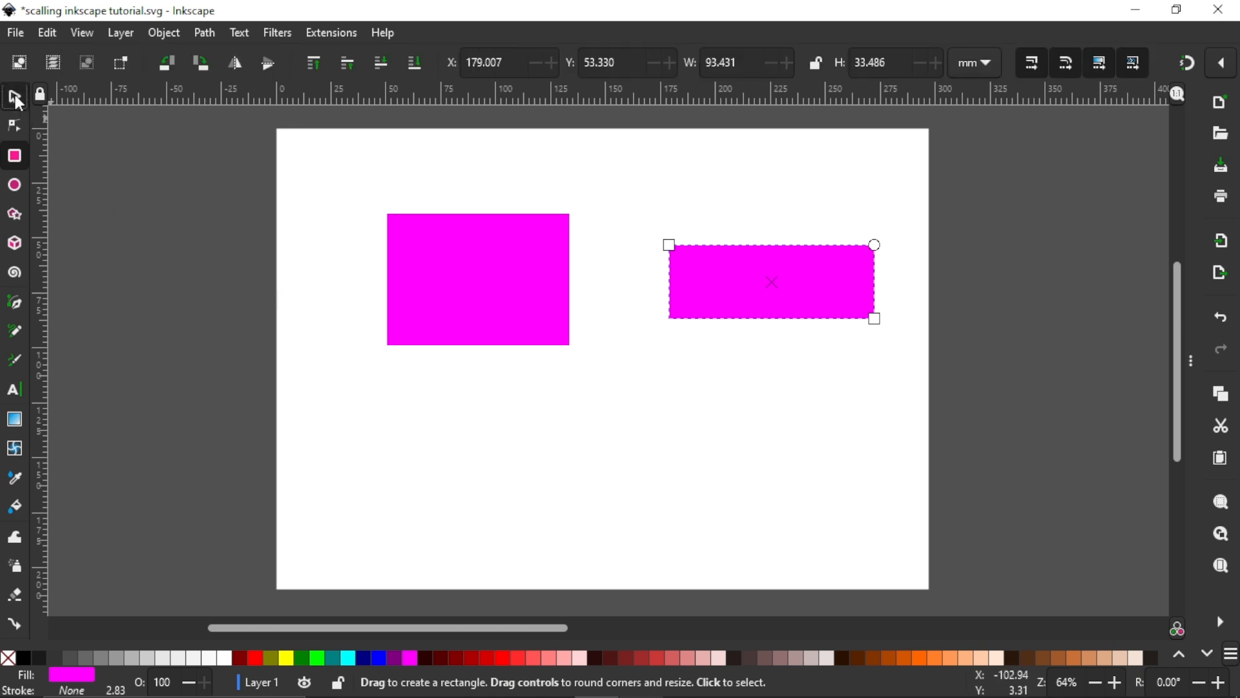
click(14, 304)
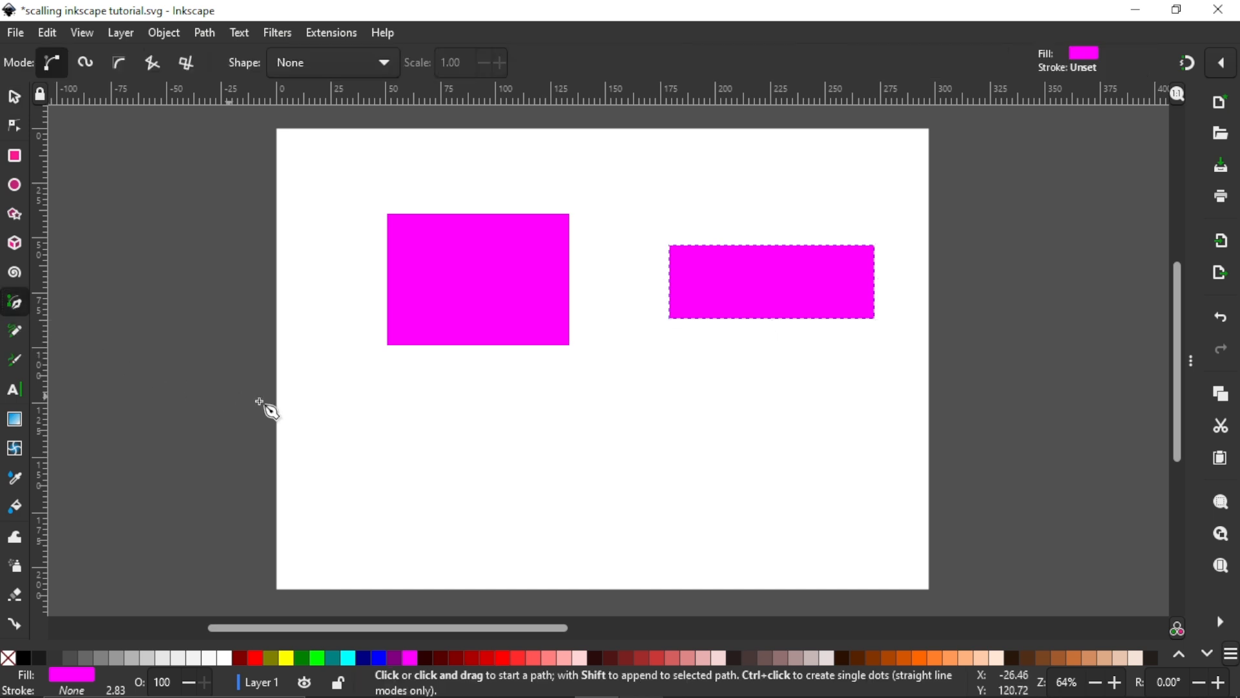
click(439, 430)
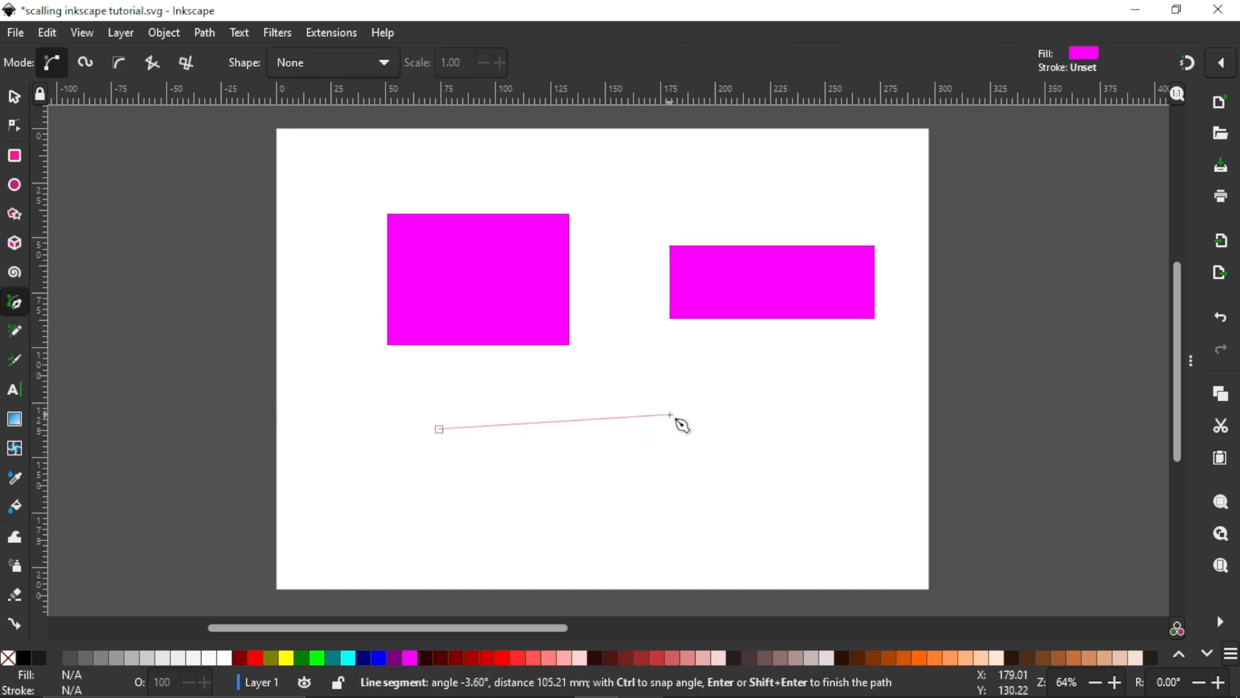
click(793, 404)
click(794, 491)
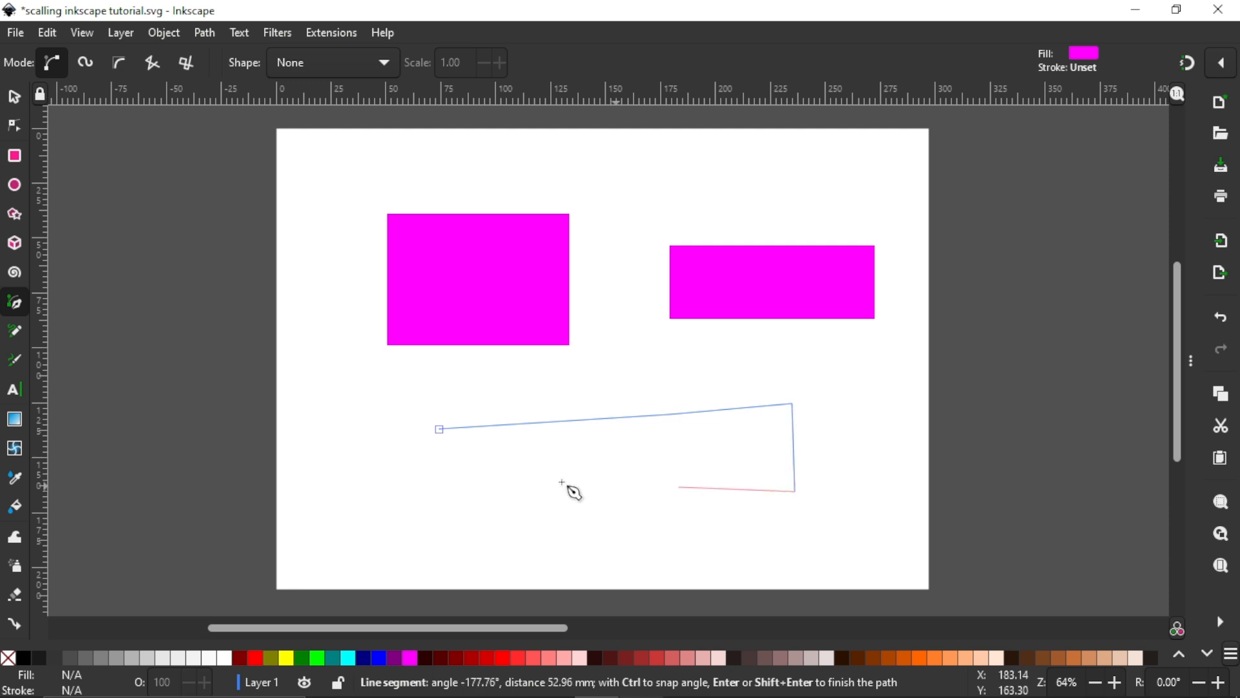
click(439, 430)
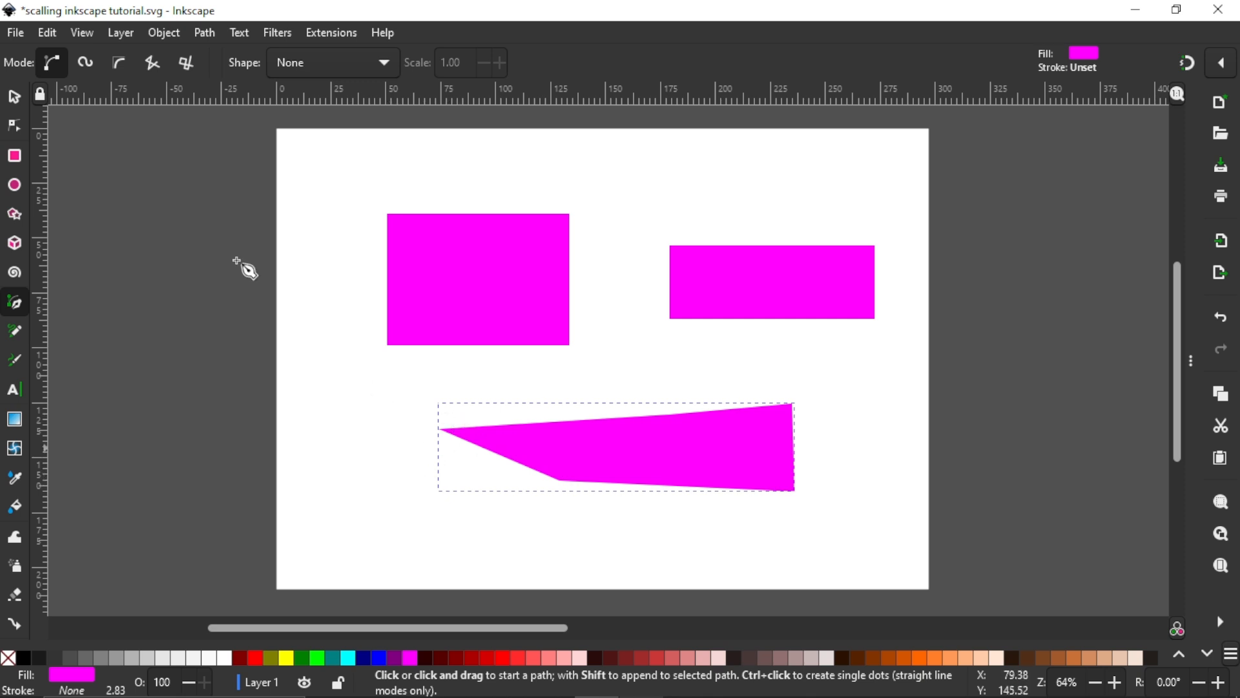
Step: Round the left rectangle's corners with the Node tool, and restore them to square
click(15, 128)
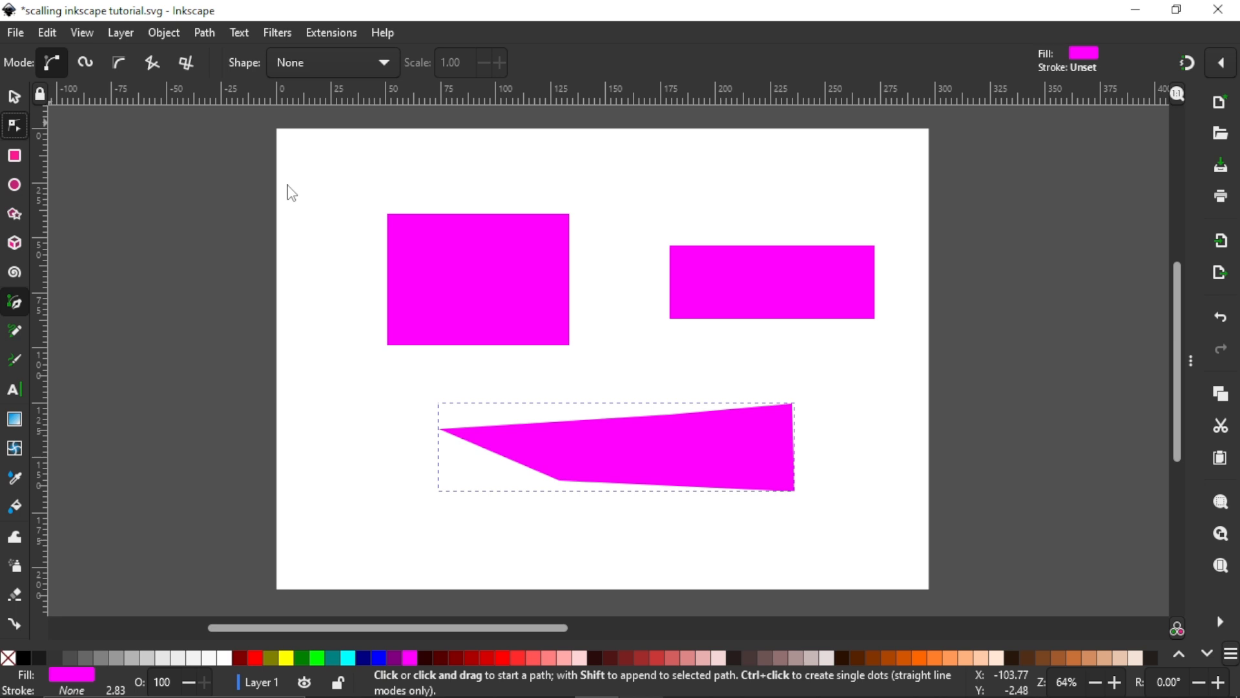
click(460, 258)
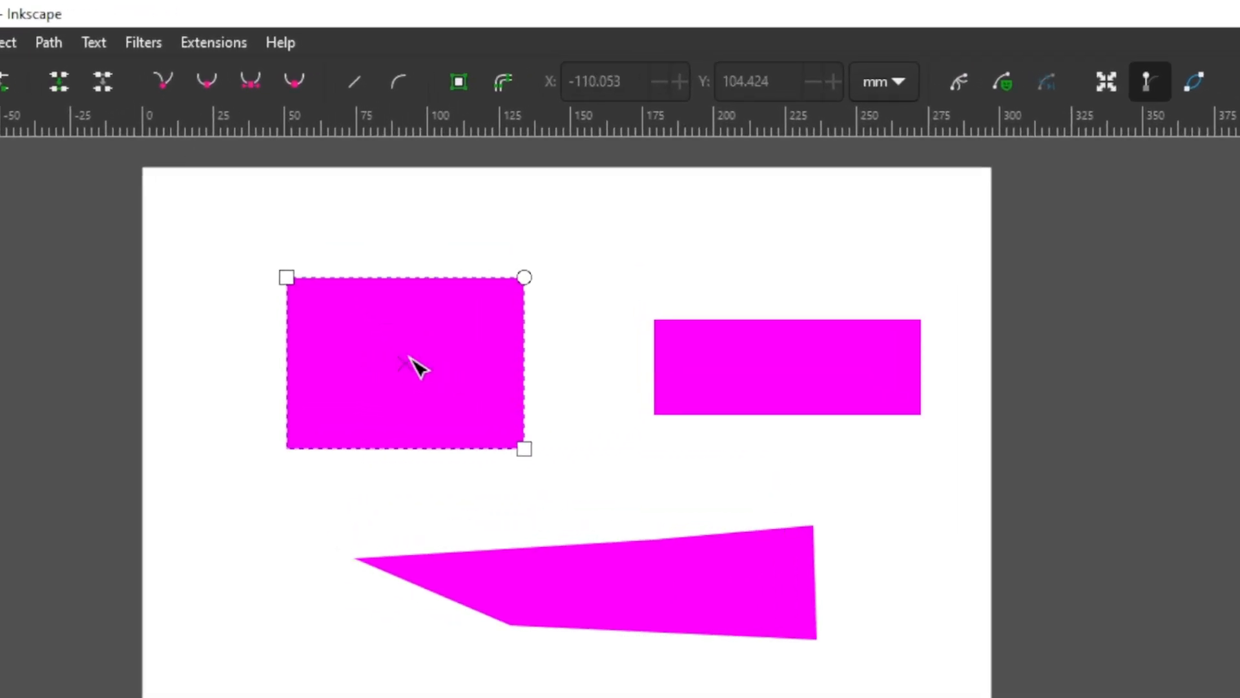
click(767, 379)
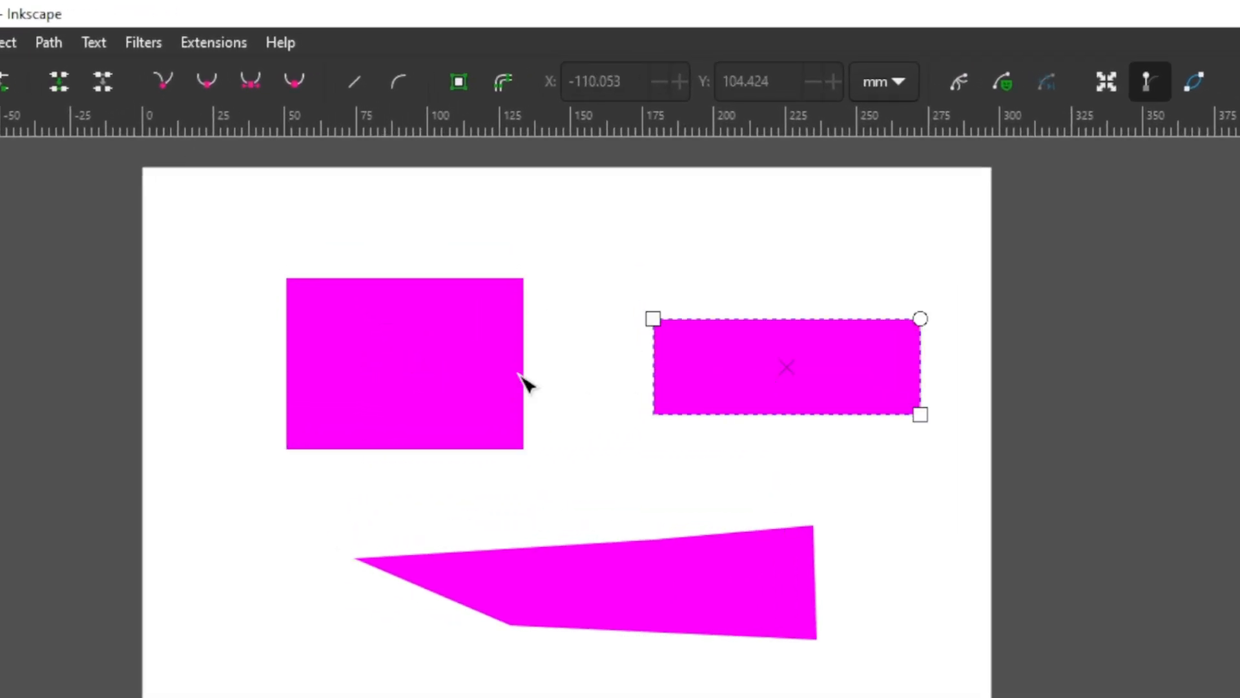
click(439, 390)
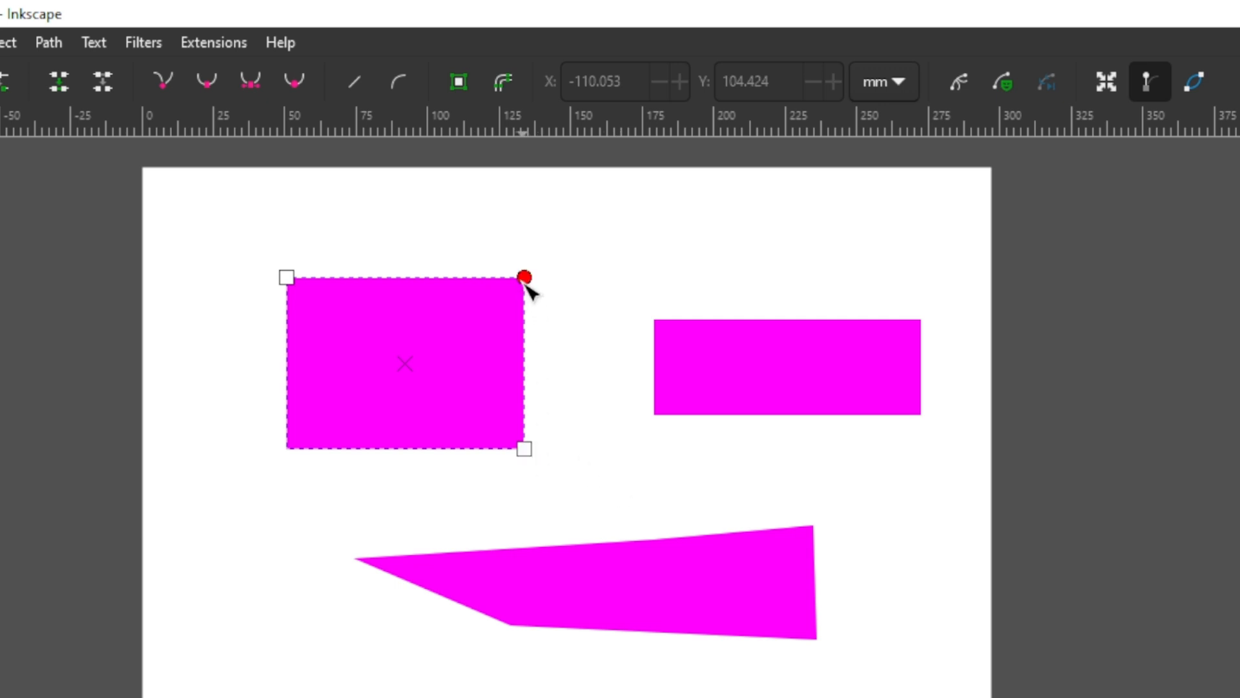
drag(526, 282, 494, 337)
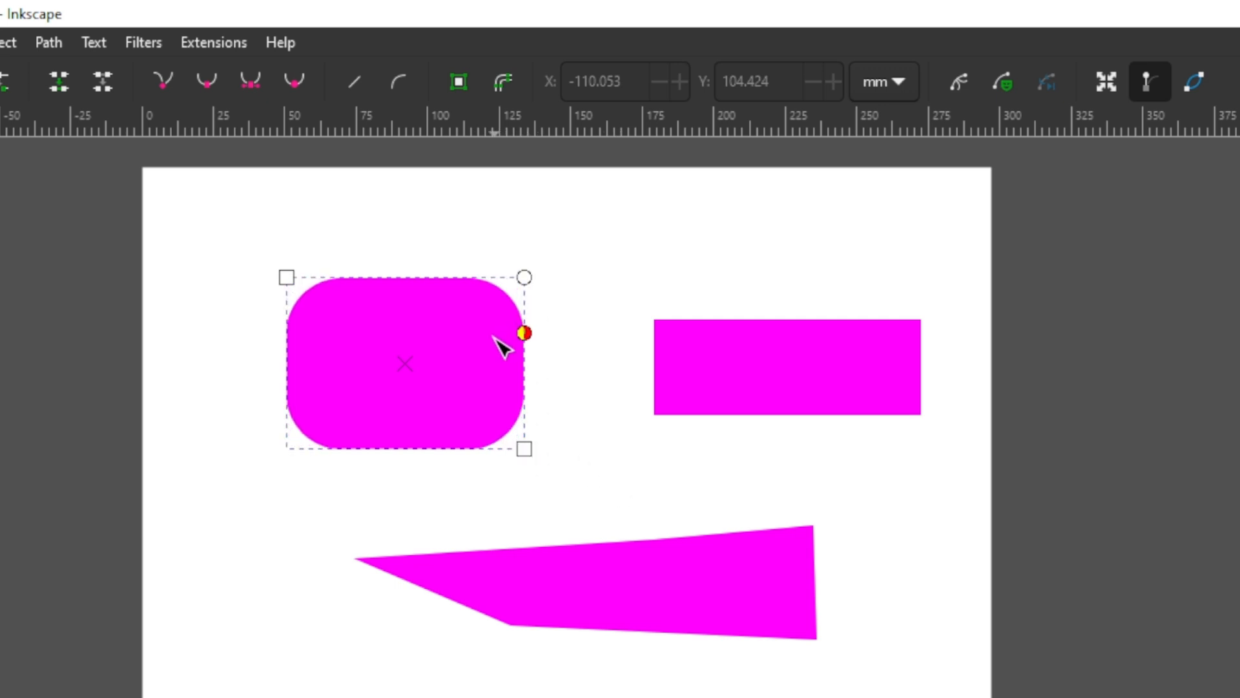
drag(503, 347, 545, 276)
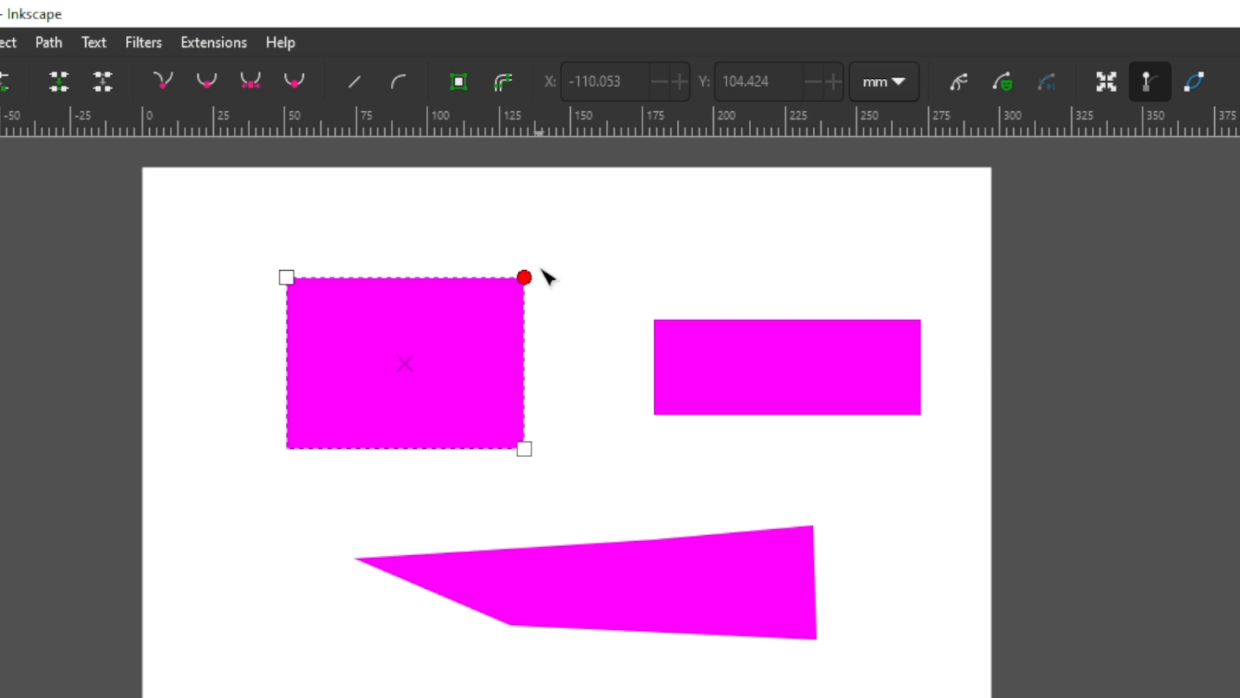
Step: Shrink the left rectangle from its upper-left corner to about 76 by 43 mm, keeping both rectangles' corners square
drag(297, 280, 303, 305)
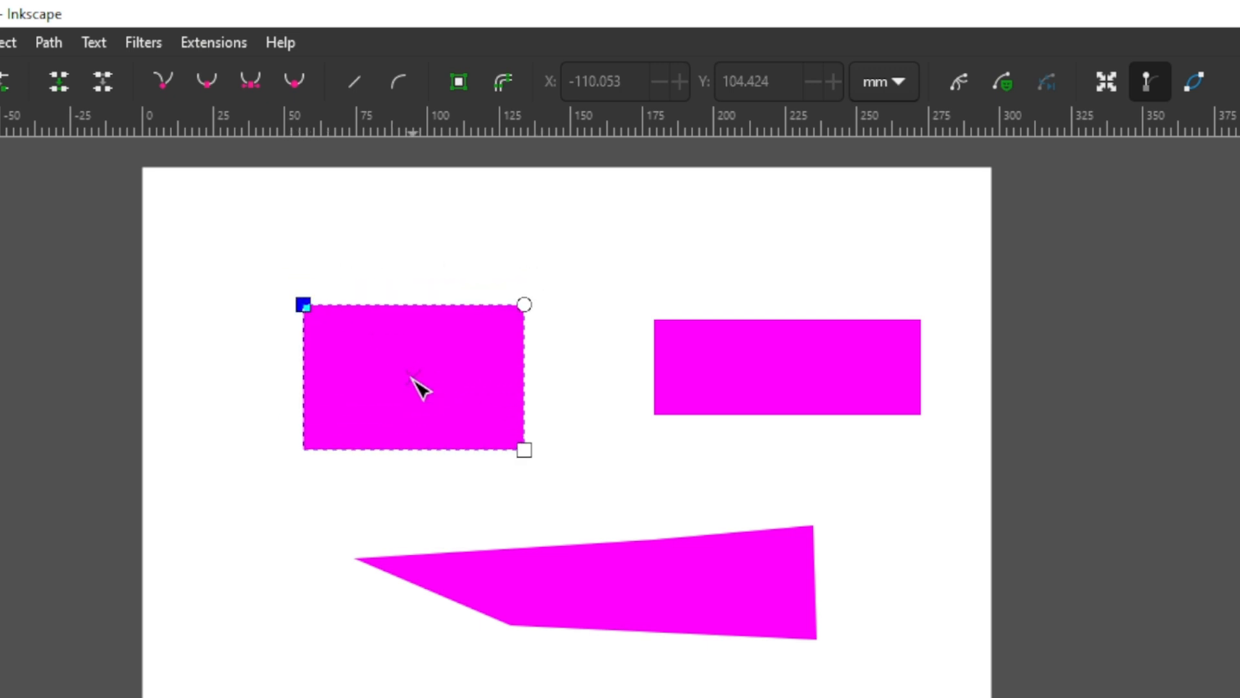
click(730, 365)
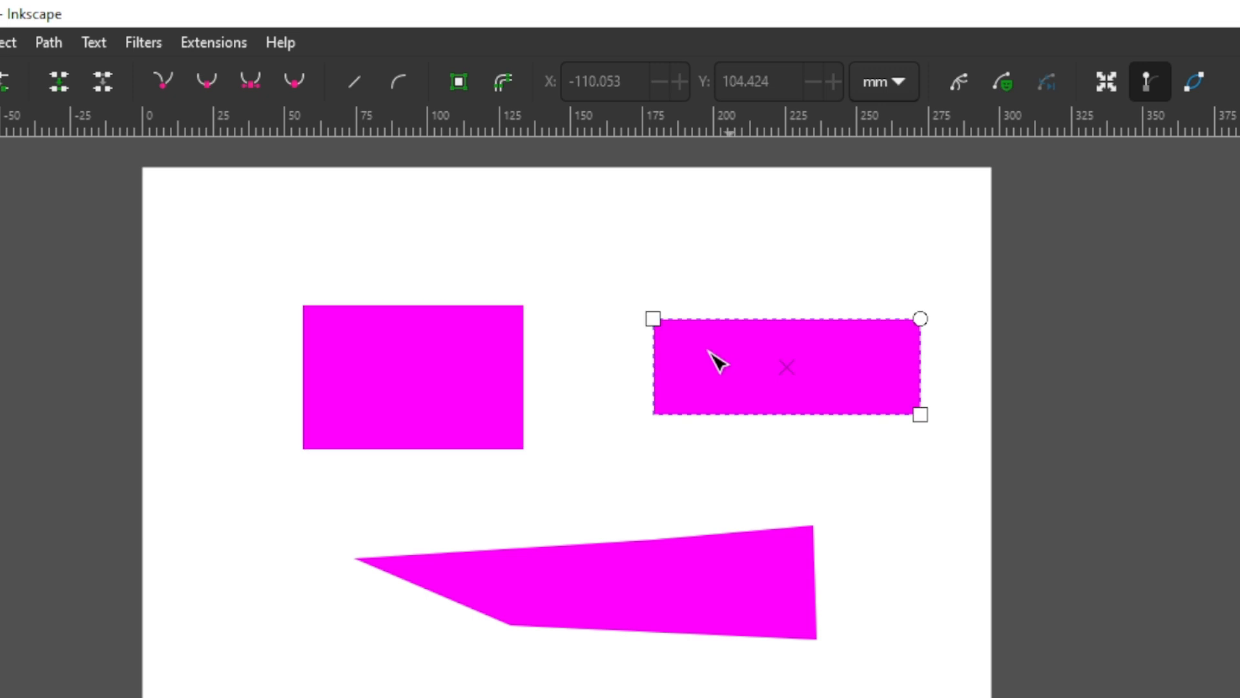
drag(920, 318, 949, 325)
click(389, 357)
mouse_move(305, 307)
mouse_down()
mouse_move(362, 368)
mouse_move(308, 325)
mouse_up()
mouse_move(525, 327)
mouse_down()
mouse_move(523, 380)
mouse_move(531, 332)
mouse_up()
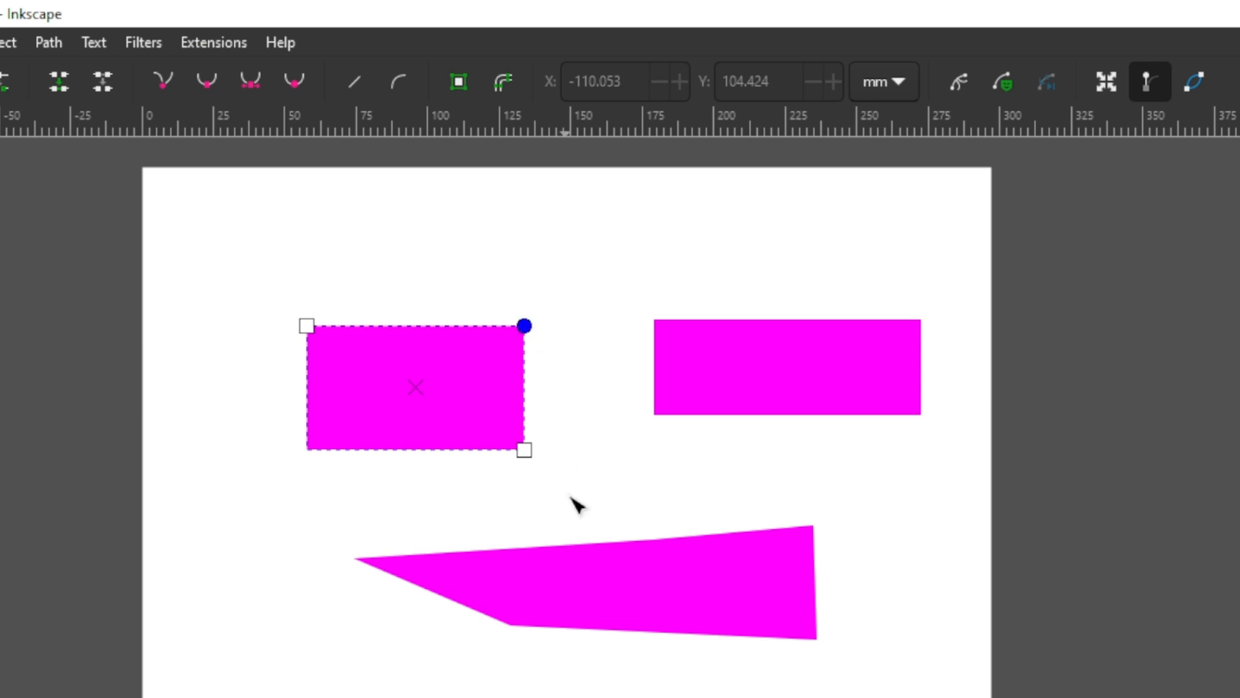
Step: Bend the pen-drawn path's upper edge, bulging its longer segment upward and curving its shorter segment downward
click(593, 605)
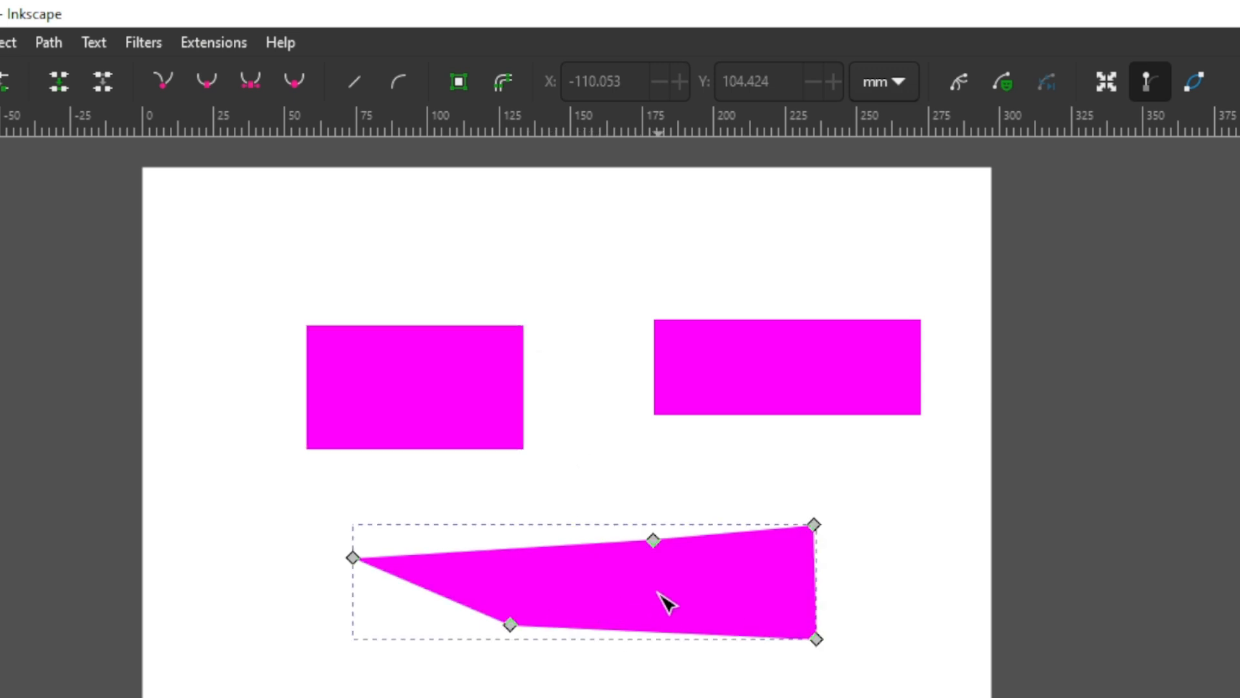
scroll(662, 600, up, 2)
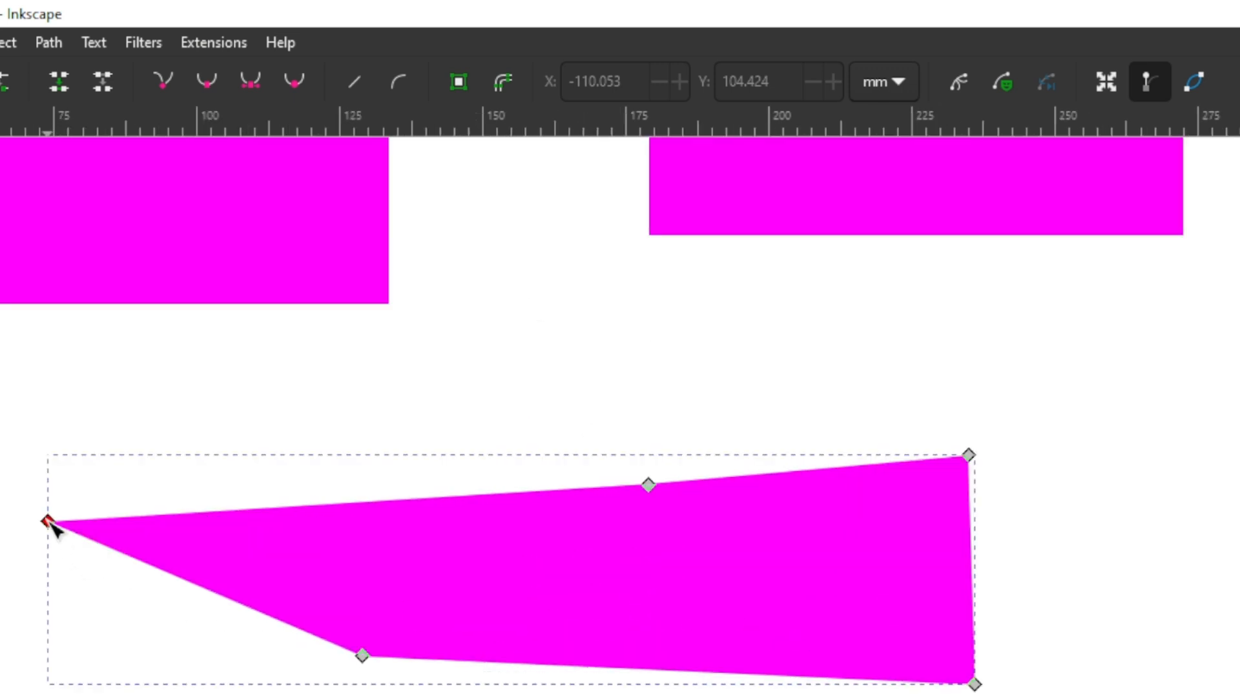
scroll(894, 521, down, 1)
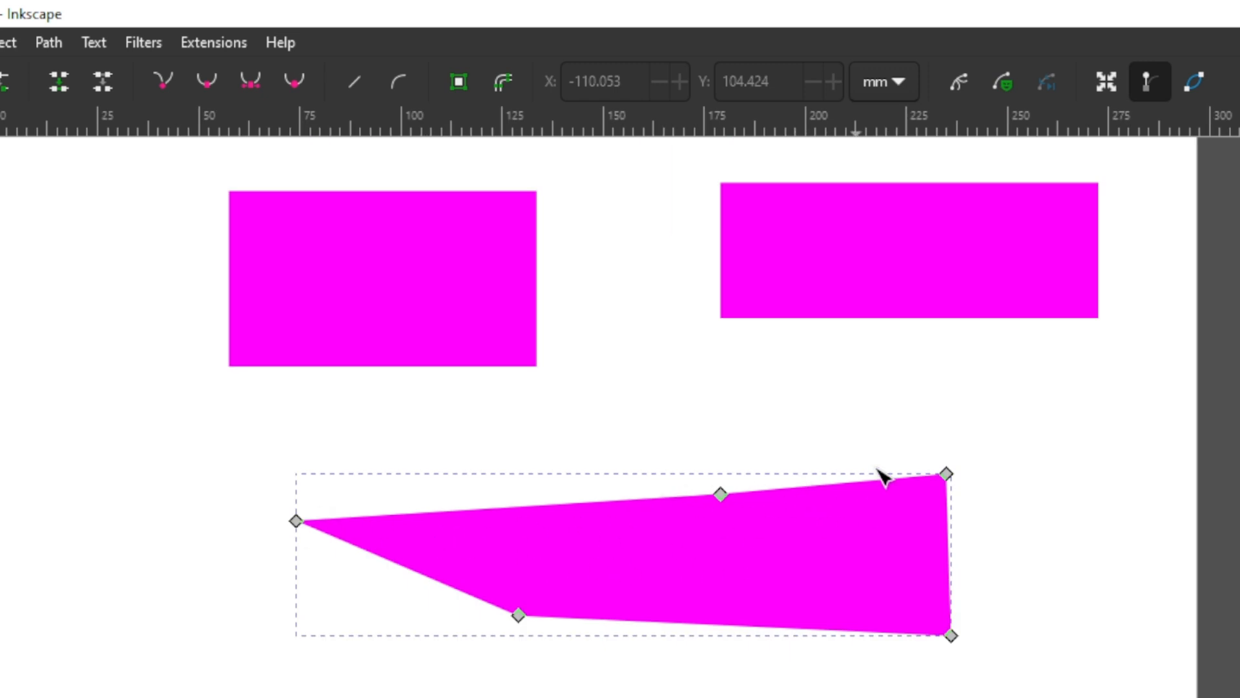
drag(602, 502, 596, 471)
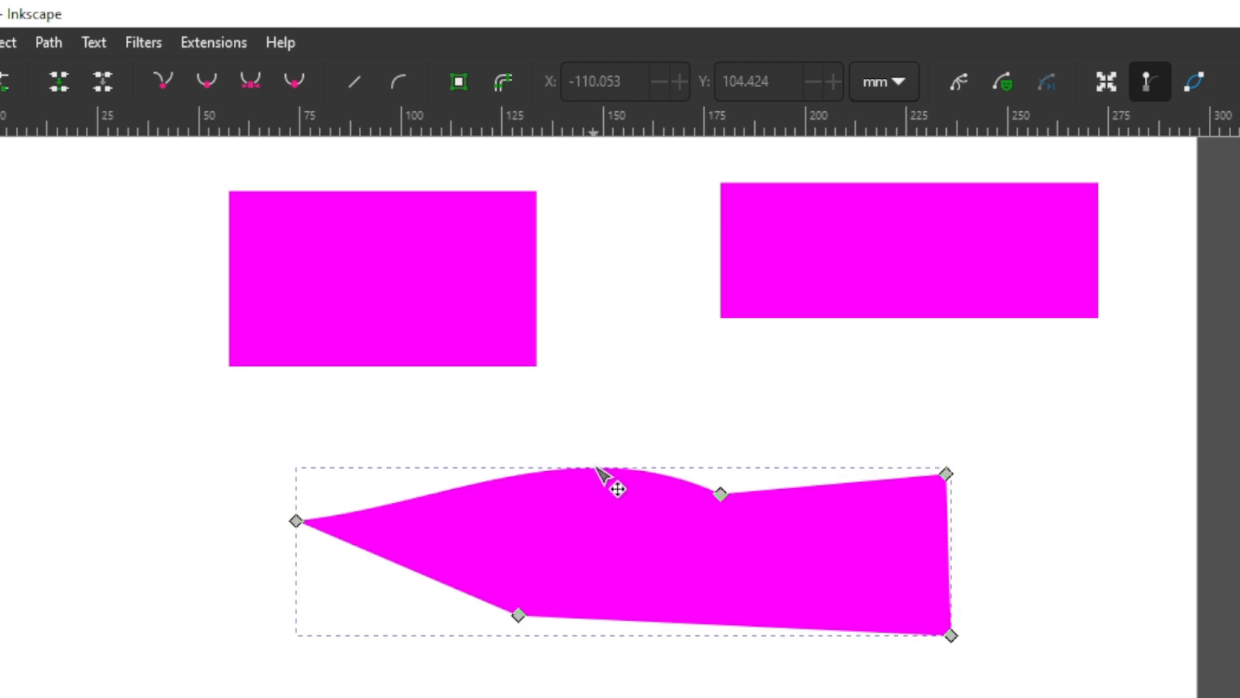
drag(800, 491, 791, 528)
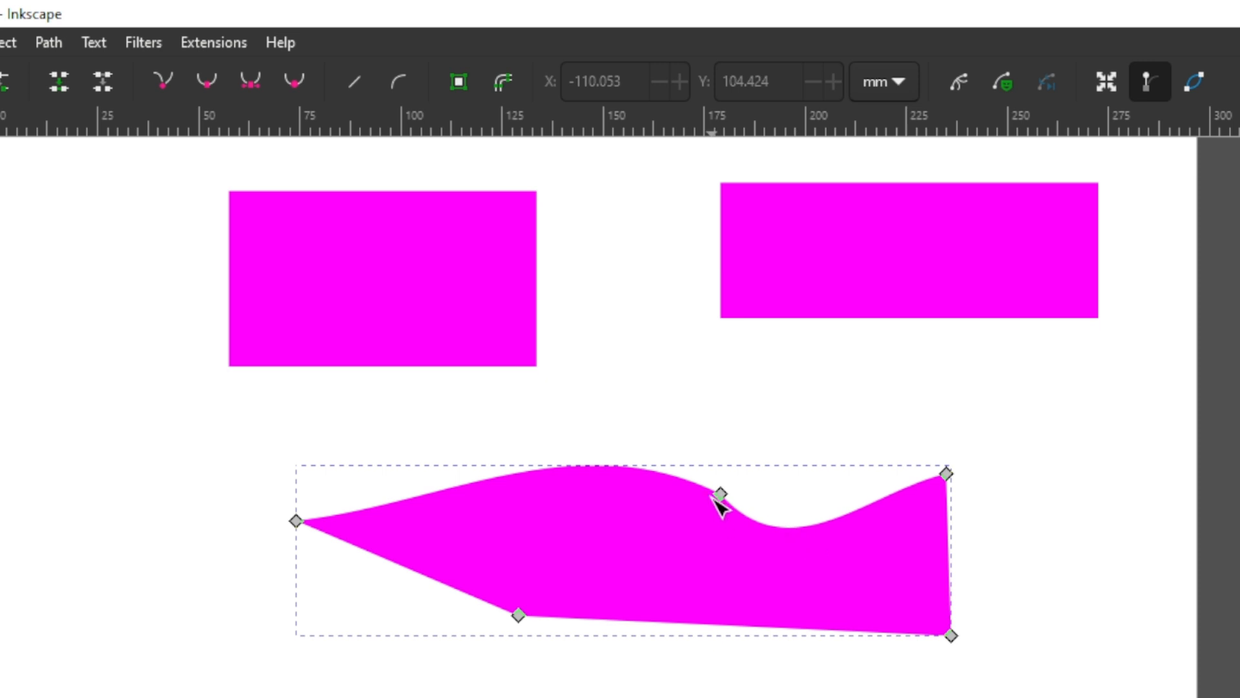
Step: Add two nodes on the bulging upper segment of the pen-drawn path, at about X 153 mm and X 129 mm
click(718, 494)
double_click(614, 466)
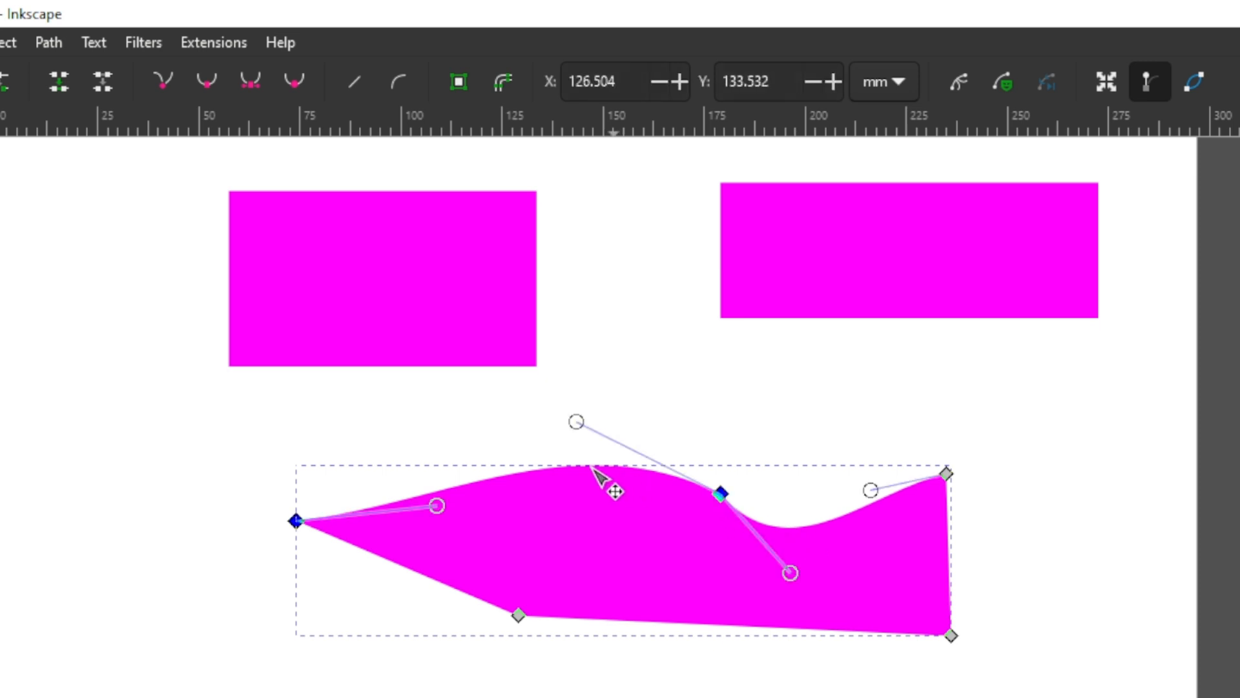
double_click(518, 473)
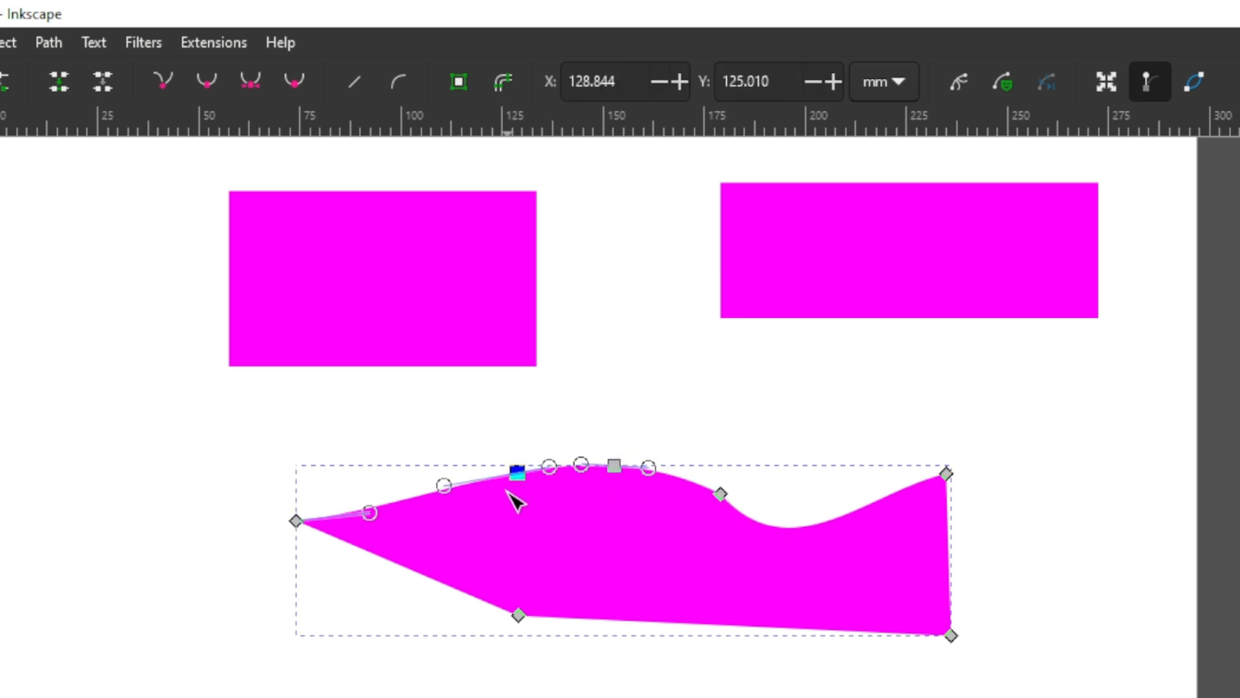
scroll(508, 493, up, 1)
scroll(508, 493, down, 1)
scroll(515, 500, up, 3)
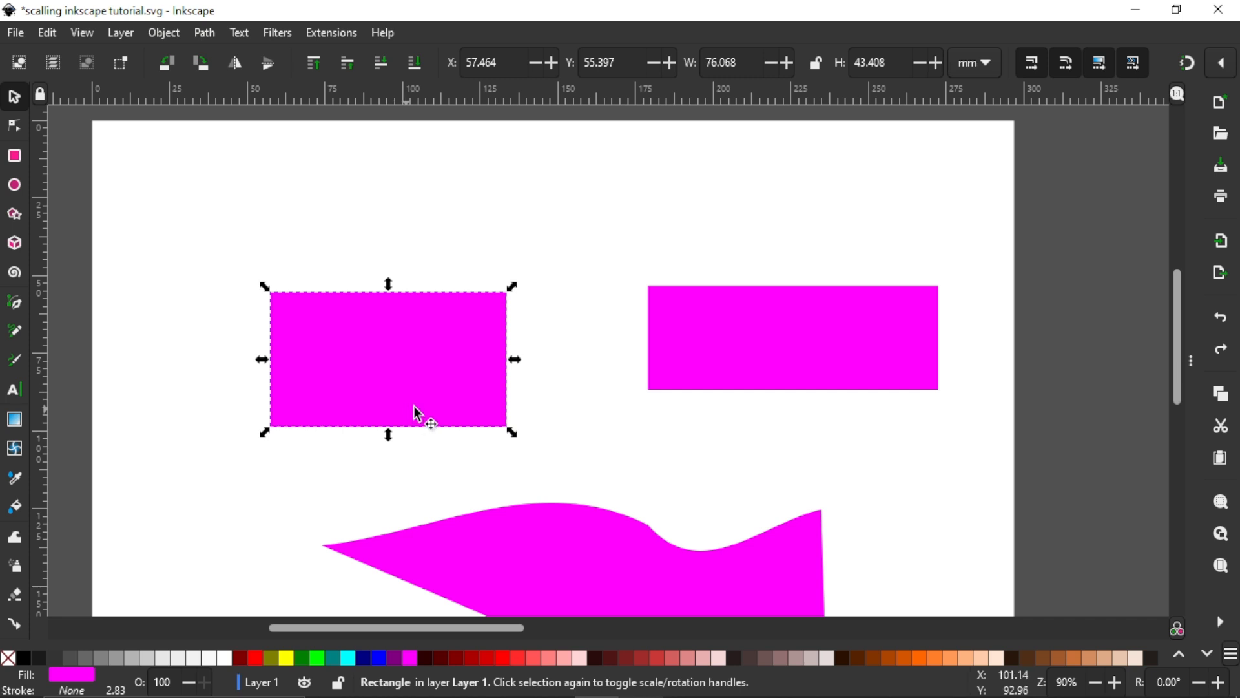
Step: Convert the left rectangle to a path with Object to Path
click(765, 320)
click(372, 359)
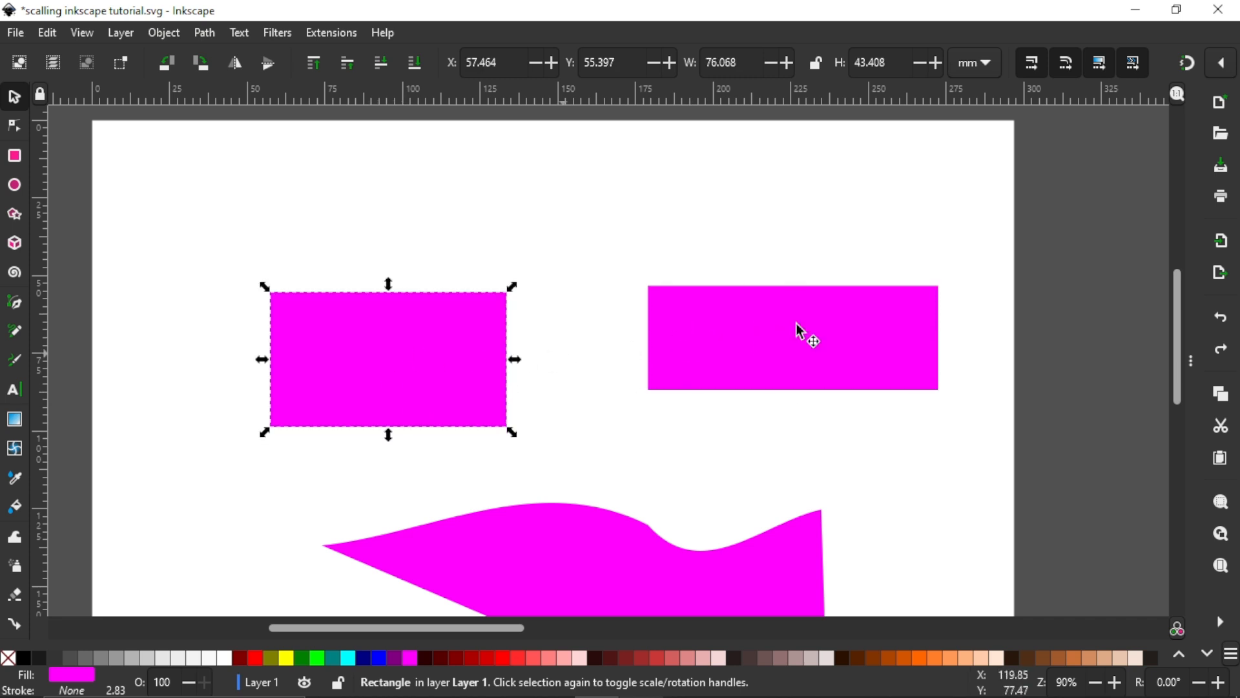
click(672, 349)
click(346, 368)
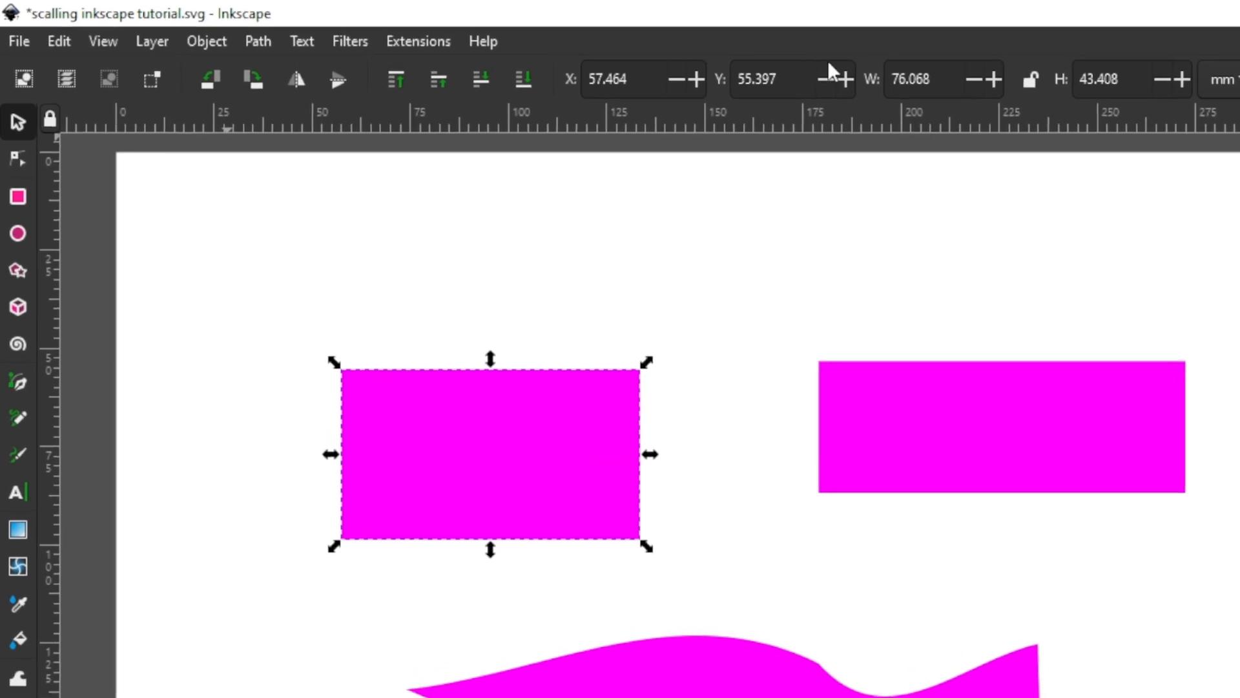
click(276, 44)
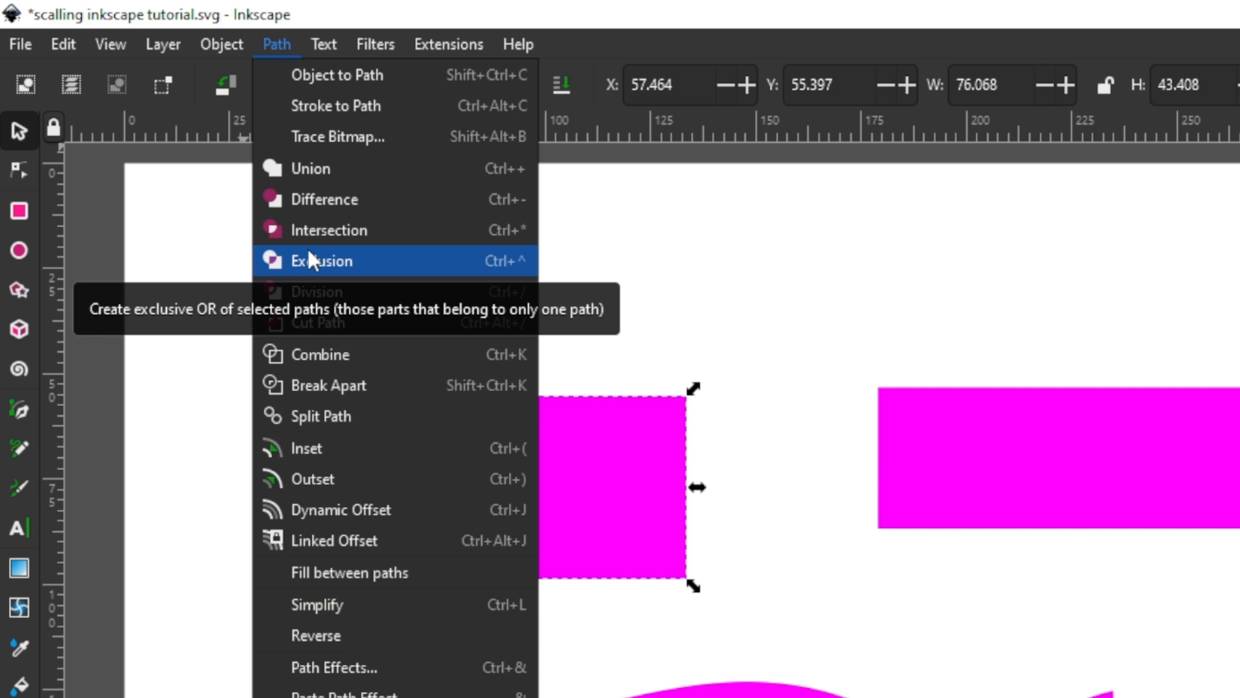
click(634, 478)
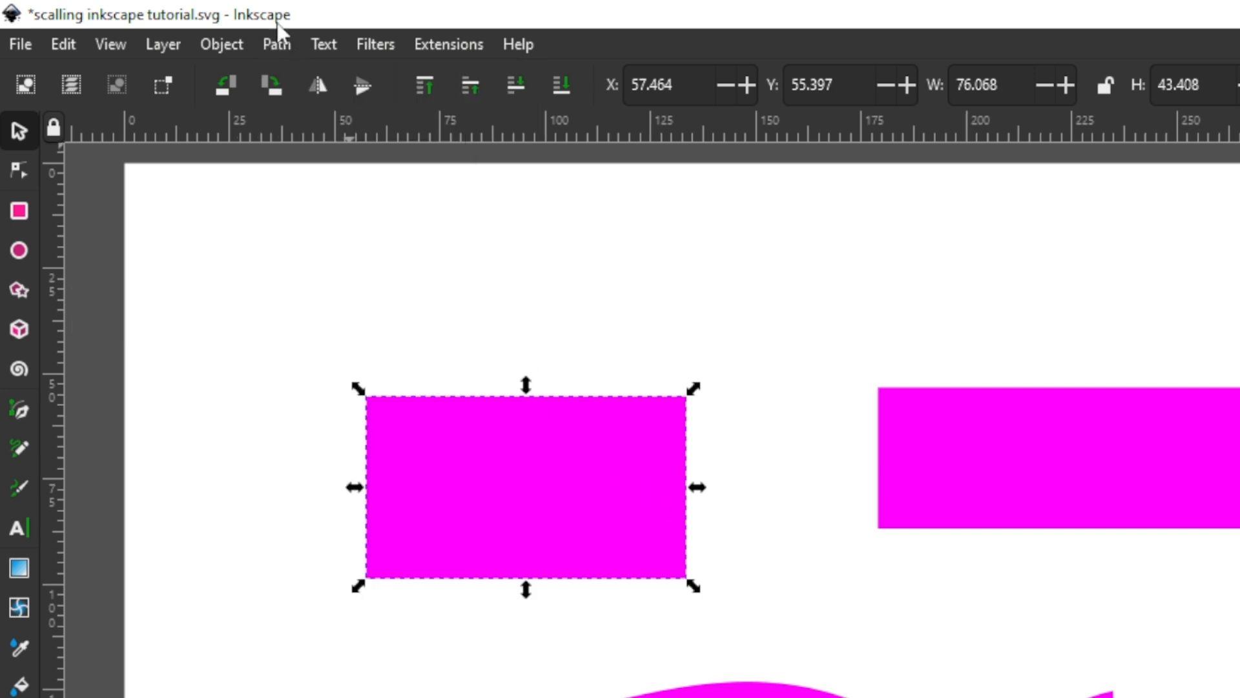
click(274, 45)
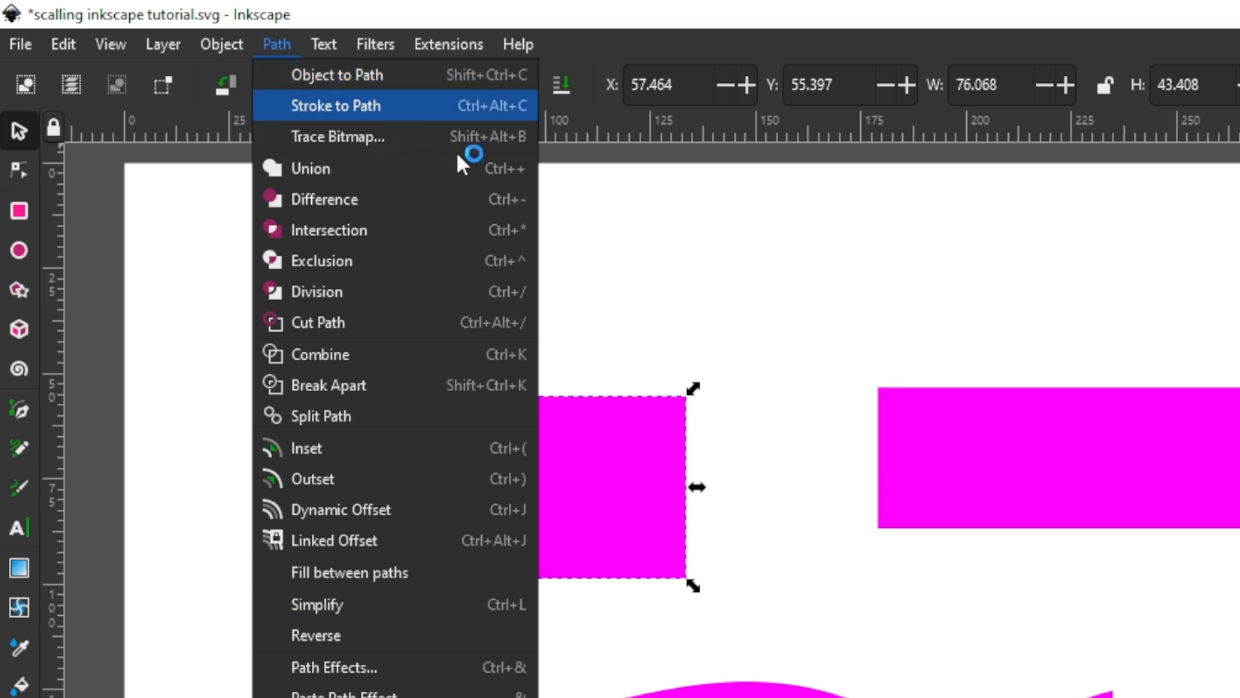
click(633, 269)
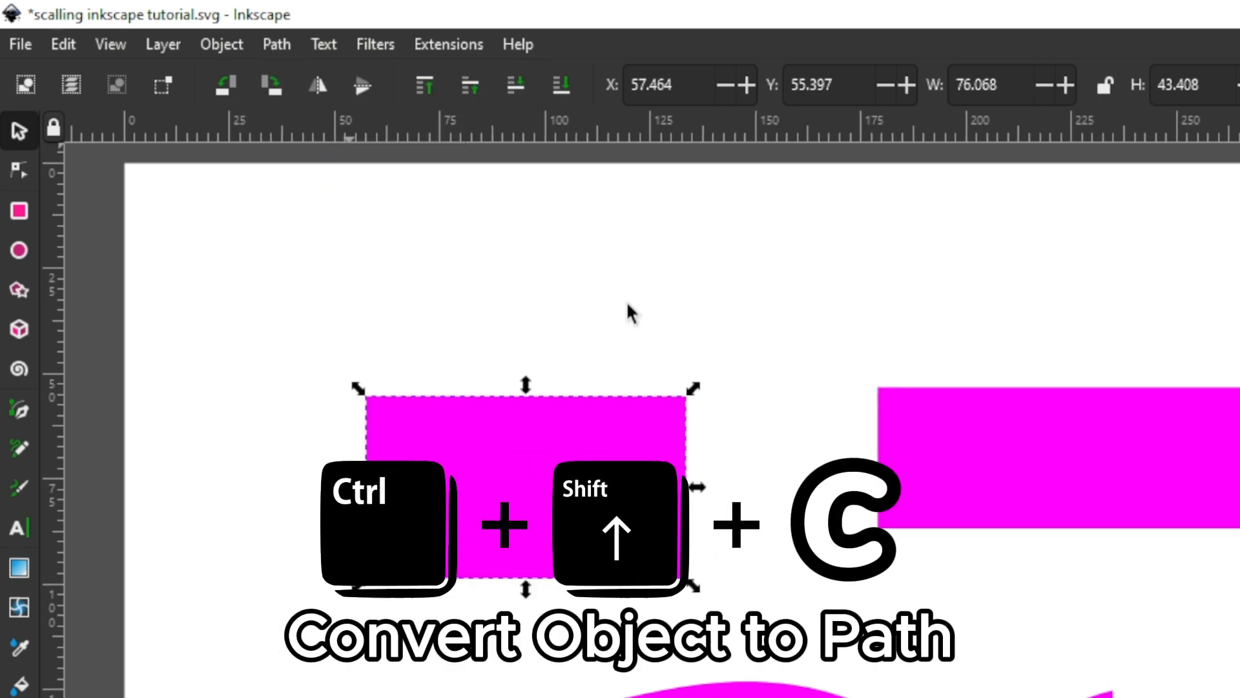
Step: Move the left rectangle up to about X 57 mm, Y 34 mm
click(1157, 478)
click(530, 481)
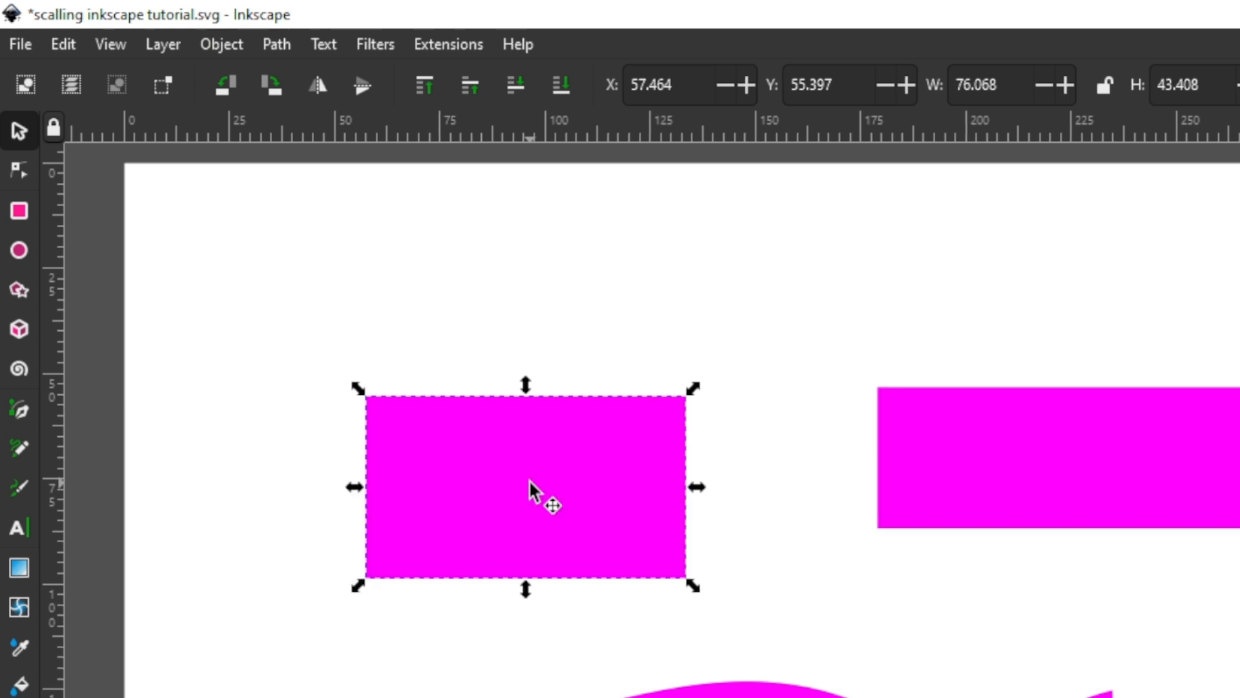
drag(530, 480, 528, 381)
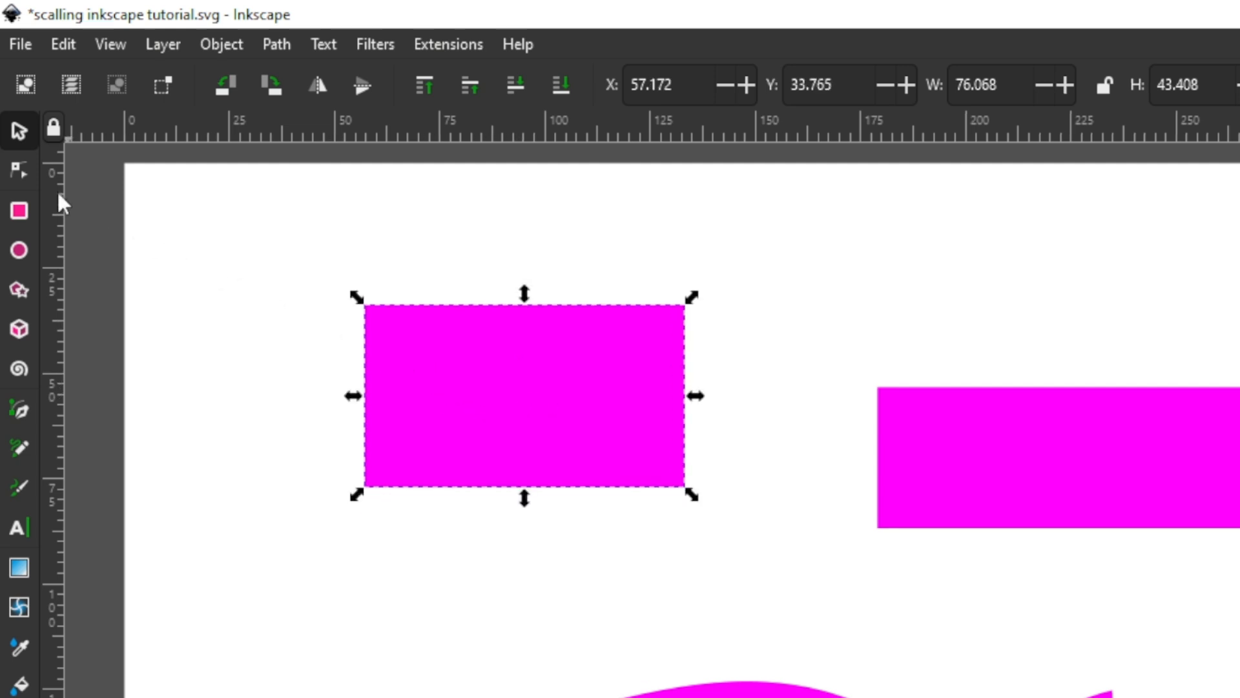
Step: Slightly round the corners of the right rectangle with the Node tool
click(19, 169)
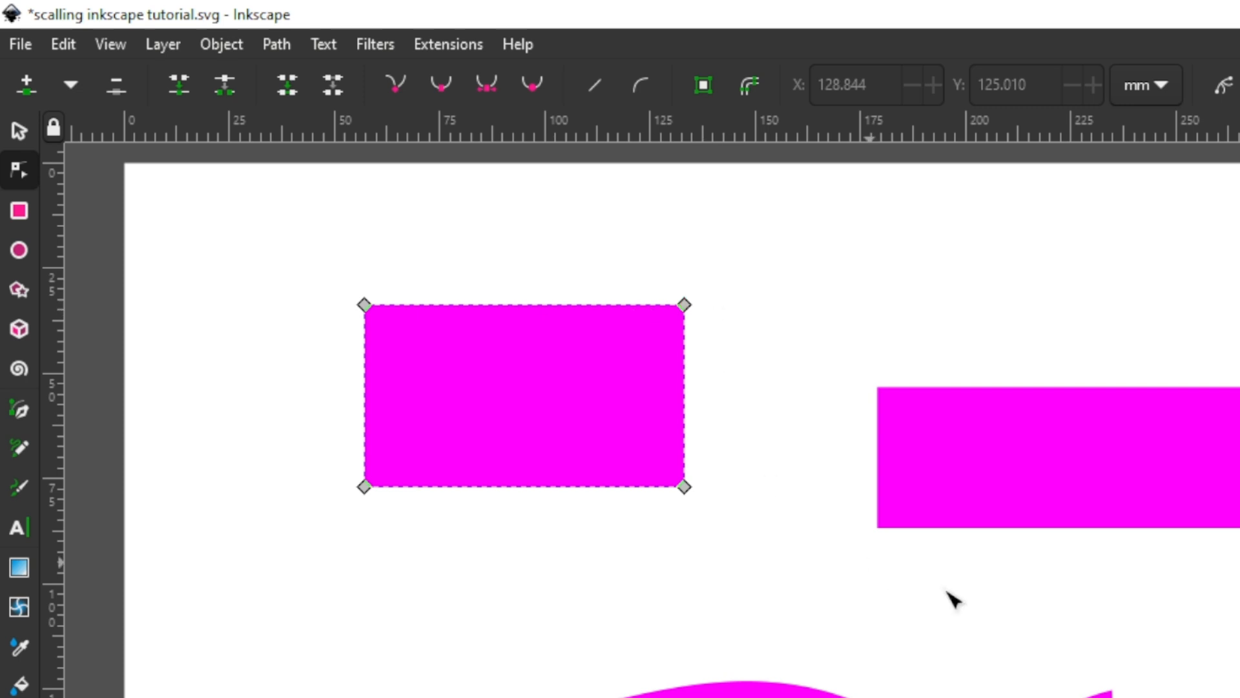
click(1010, 492)
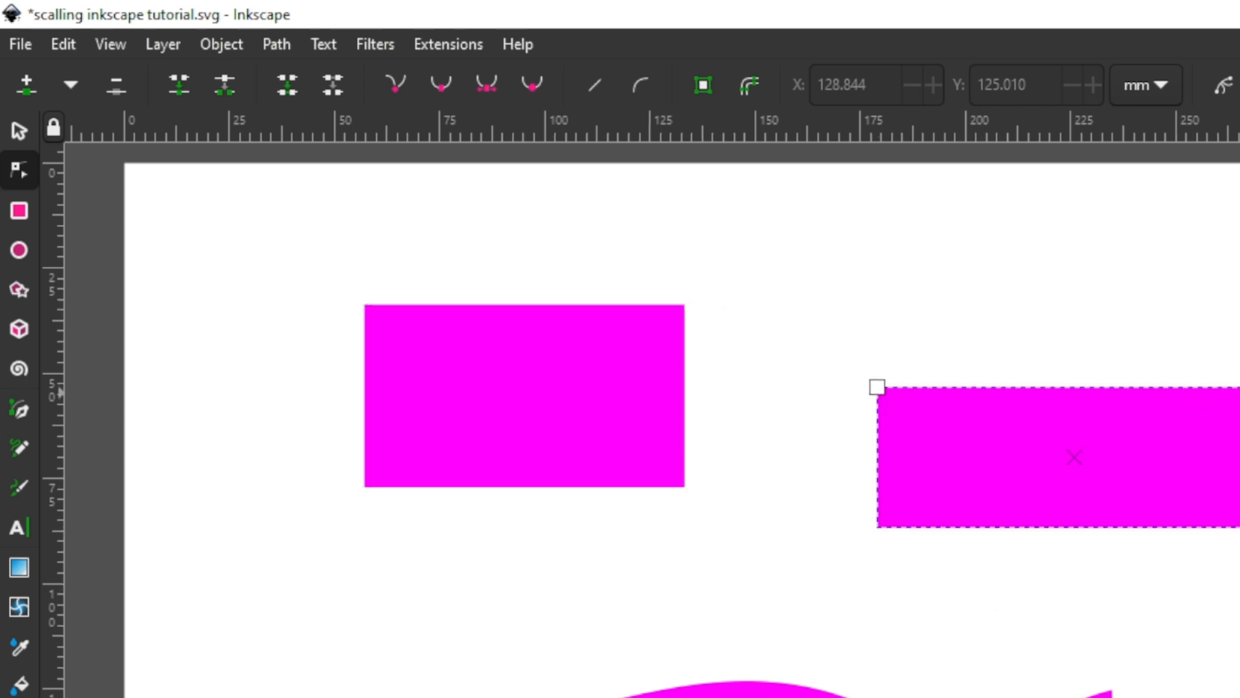
mouse_move(1239, 387)
mouse_down()
mouse_move(1239, 426)
mouse_move(1239, 401)
mouse_up()
Step: Bend the top edge of the left rectangle's path upward into a curve about 14 mm high
click(537, 343)
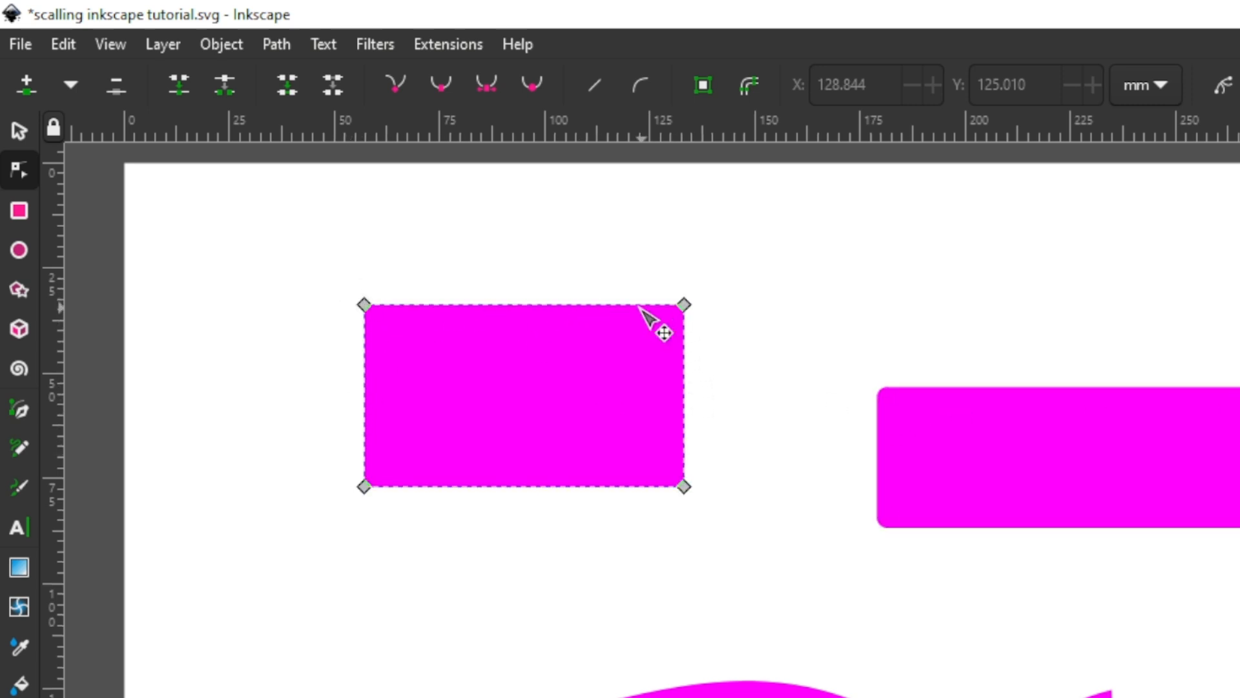
drag(581, 306, 570, 249)
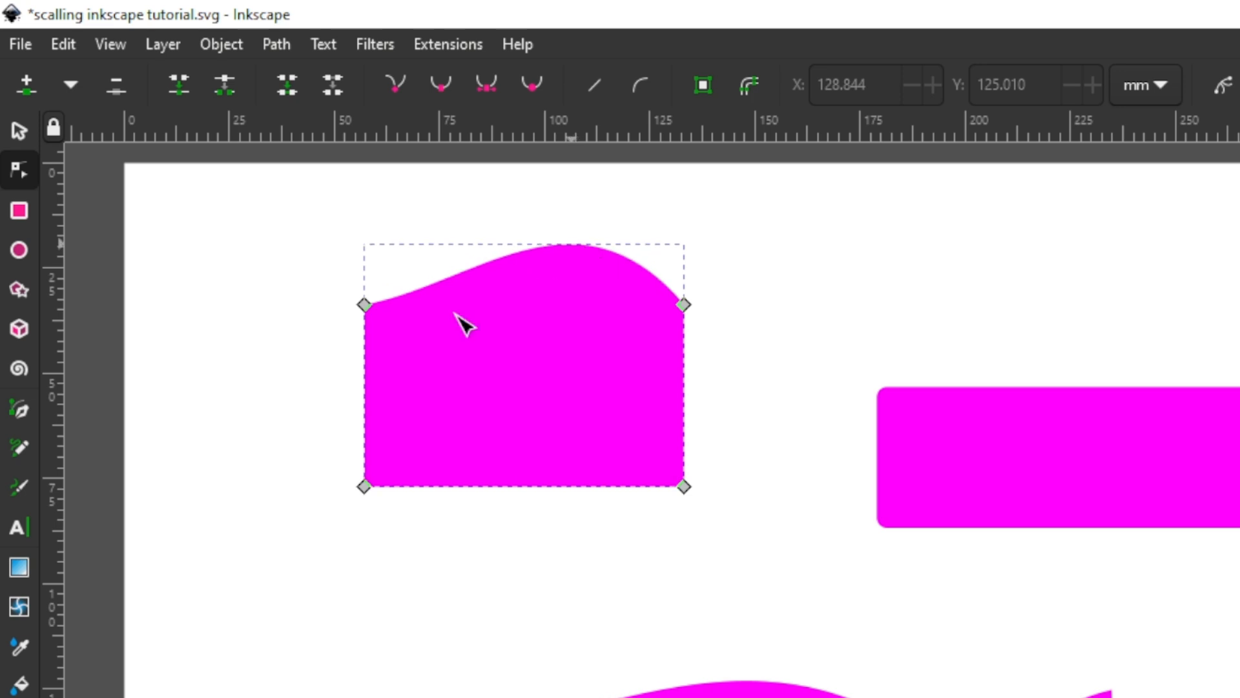
Step: Add a node midway on the magenta path's left edge and pull it inward to about X 90 mm, Y 60 mm
click(365, 414)
double_click(365, 415)
drag(366, 416, 502, 413)
Step: Move the right rectangle to about X 158 mm, Y 33 mm, beside the notched magenta shape
click(983, 471)
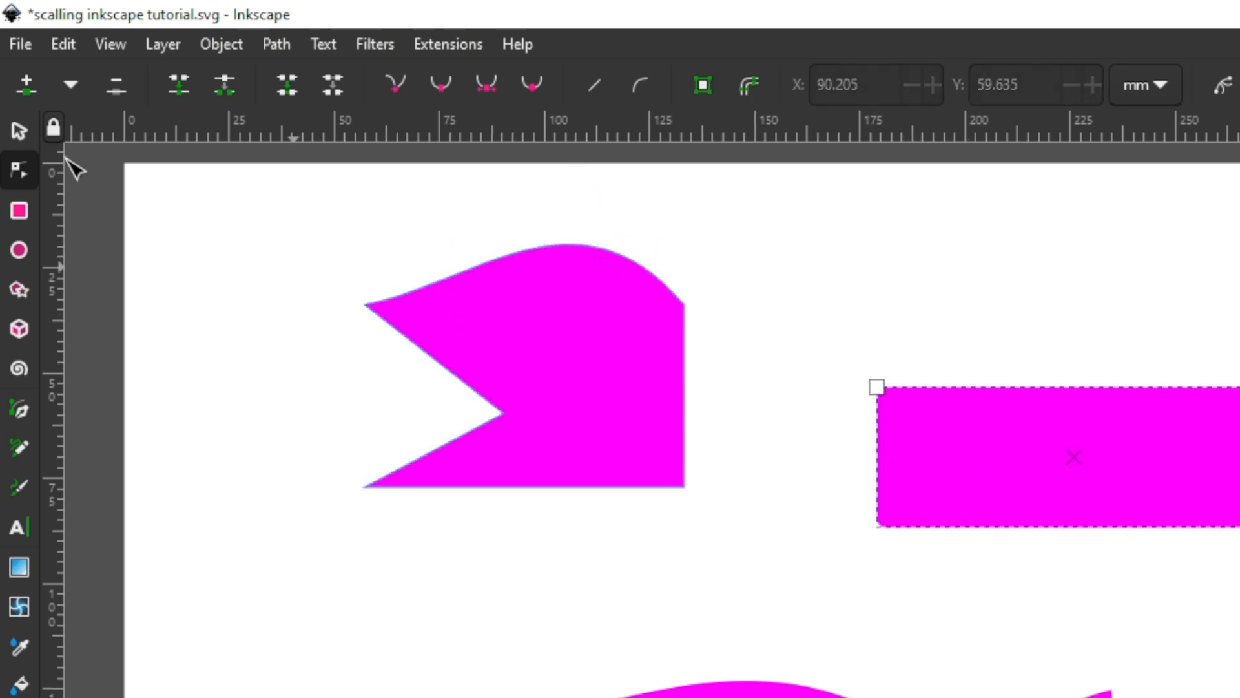
click(19, 128)
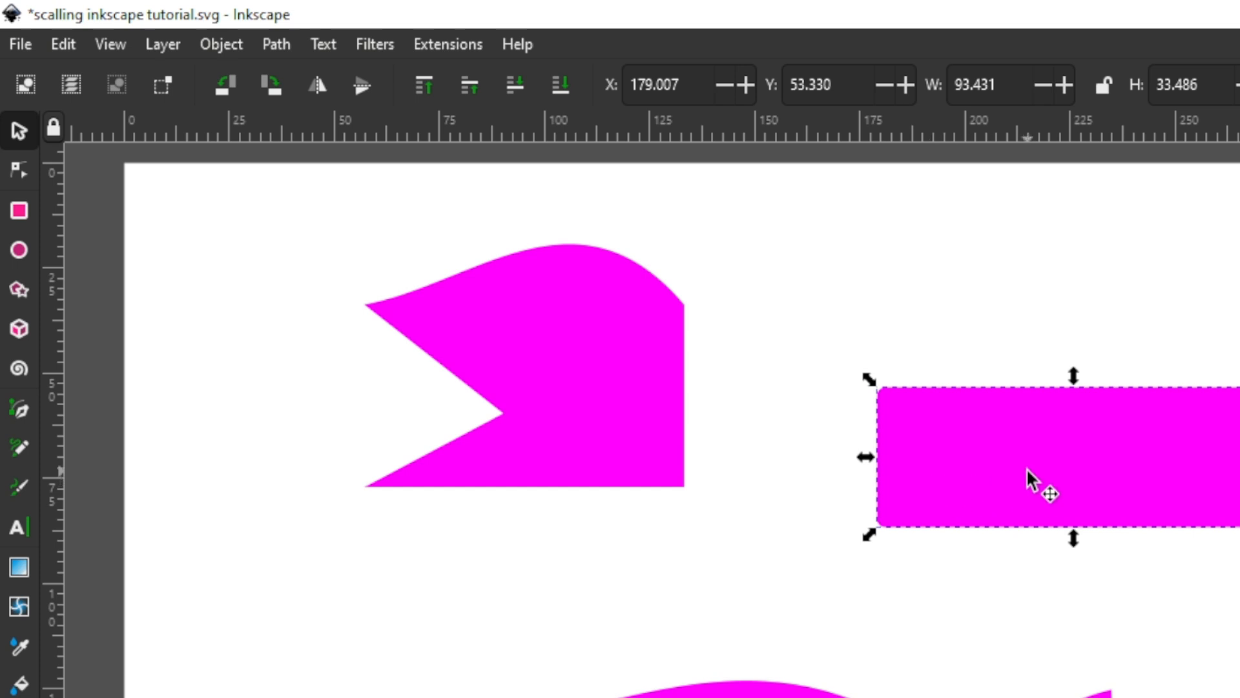
drag(1007, 439, 915, 353)
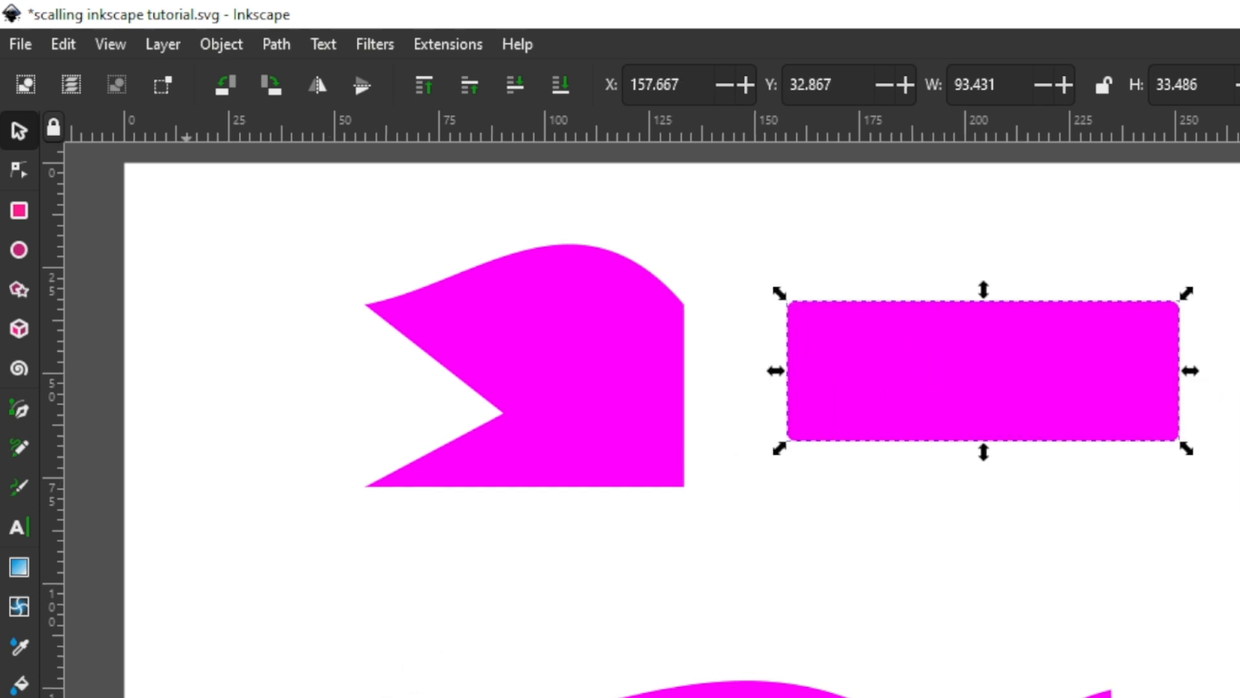
Step: Give the right rectangle a black stroke and no fill, and stretch it downward to about 51.5 mm high
shift+click(187, 697)
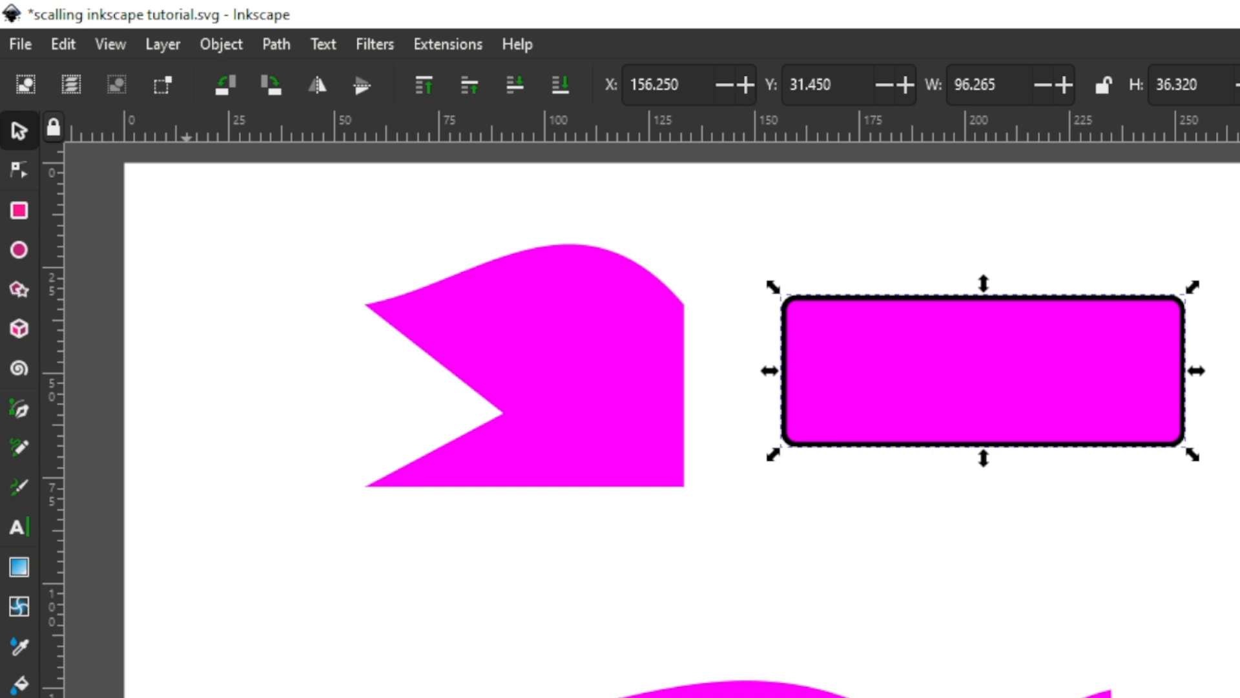
click(26, 697)
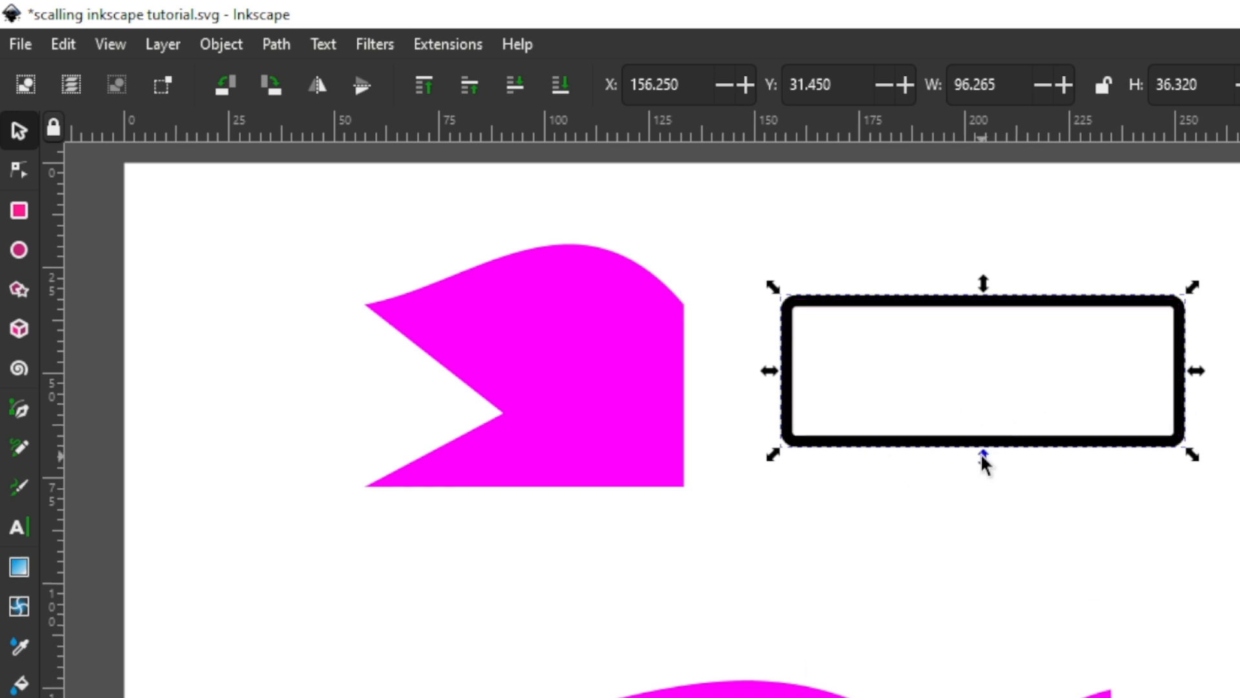
drag(981, 454, 980, 515)
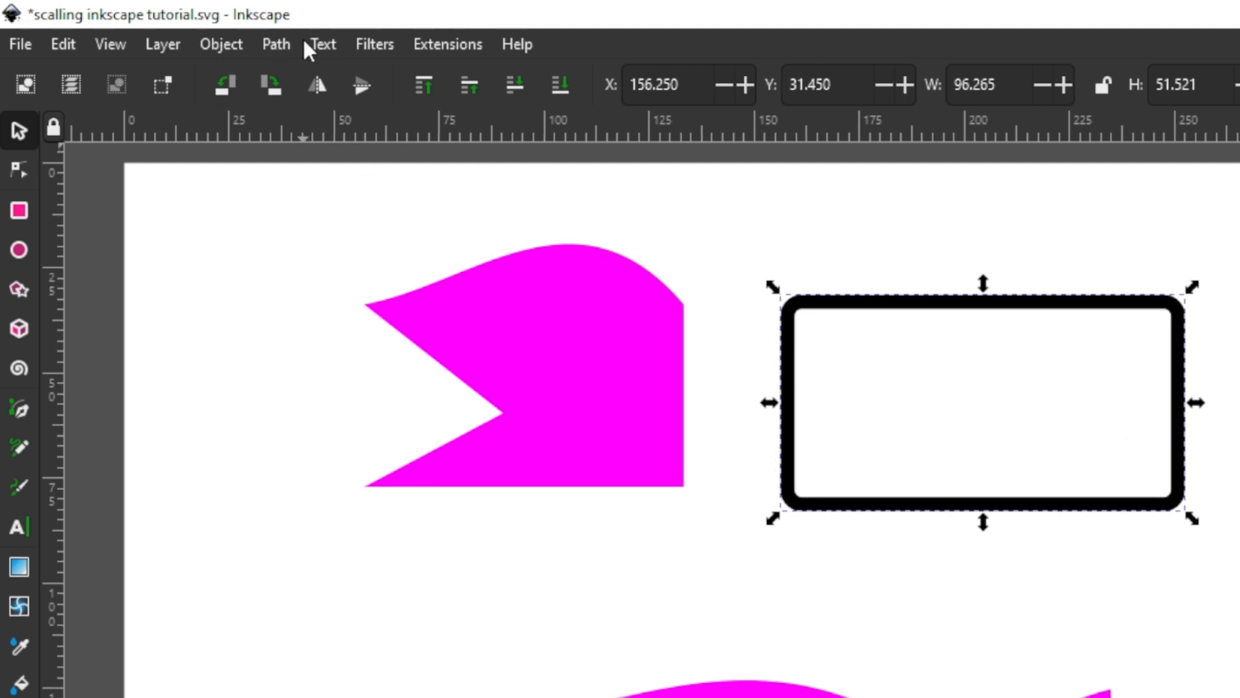
Step: Convert the black outline of the right rectangle to a path with Stroke to Path
click(276, 45)
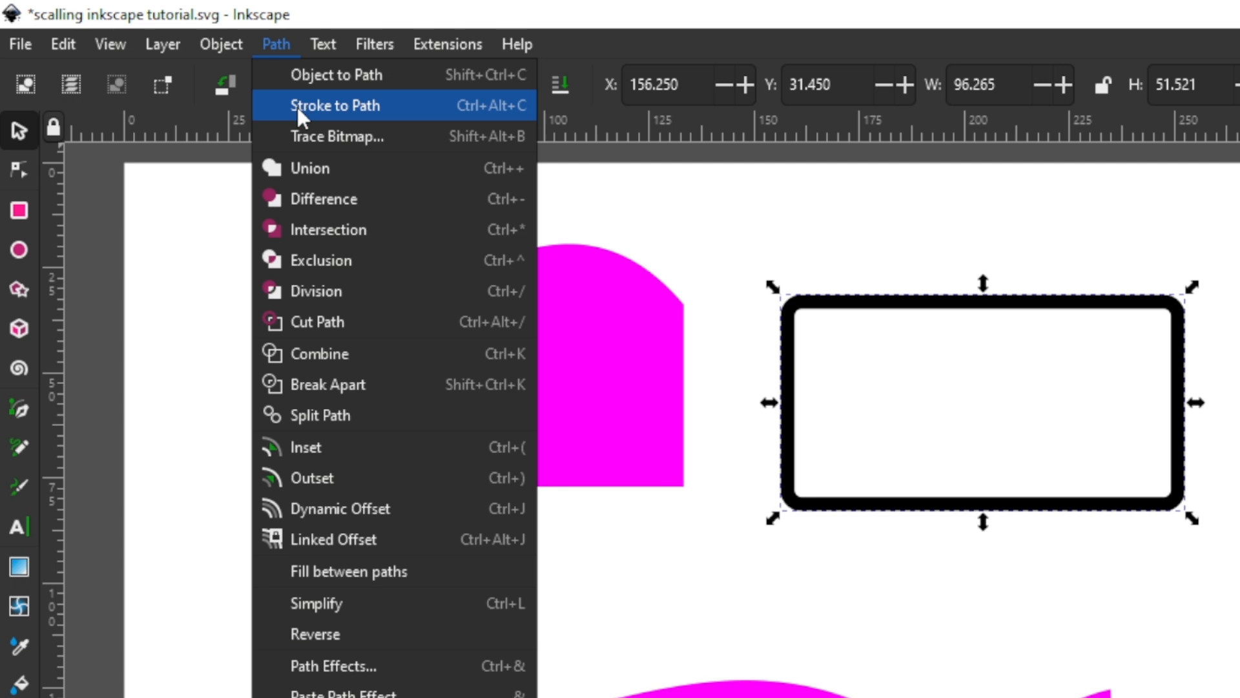
click(458, 105)
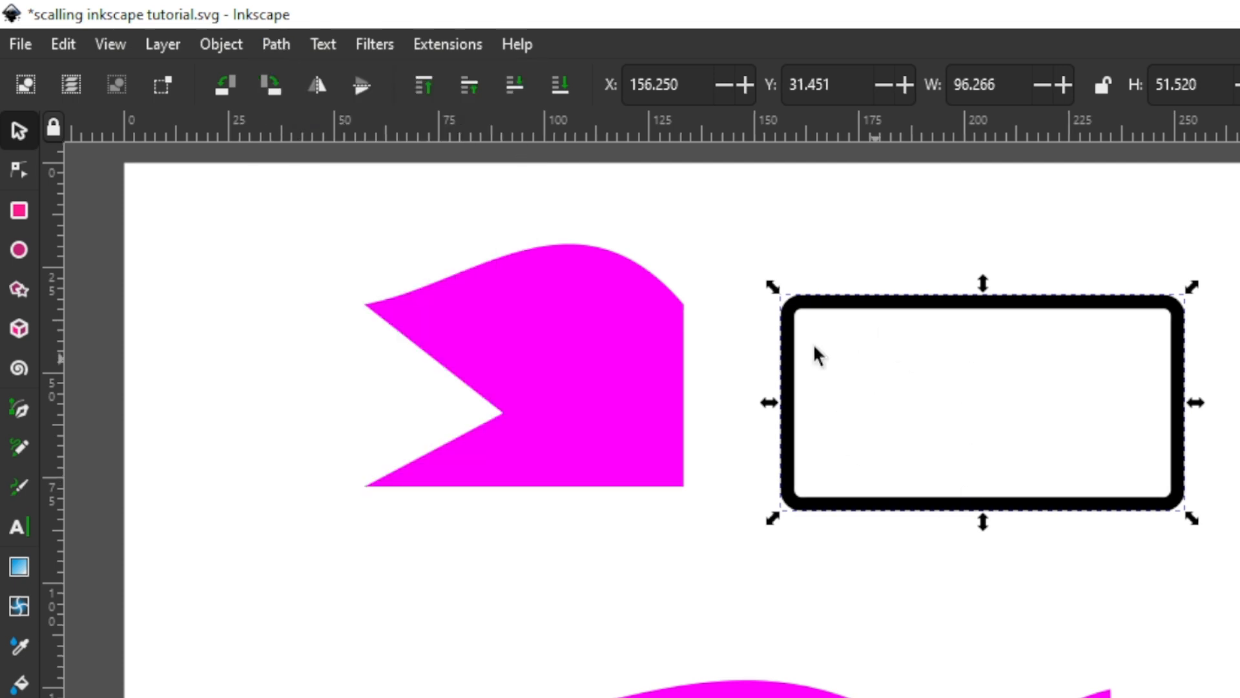
Step: Reshape the black frame's inner edge with the Node tool, moving three upper inner nodes to about (223, 42), (234, 71) and (203, 82) mm
click(16, 167)
scroll(1175, 360, up, 3)
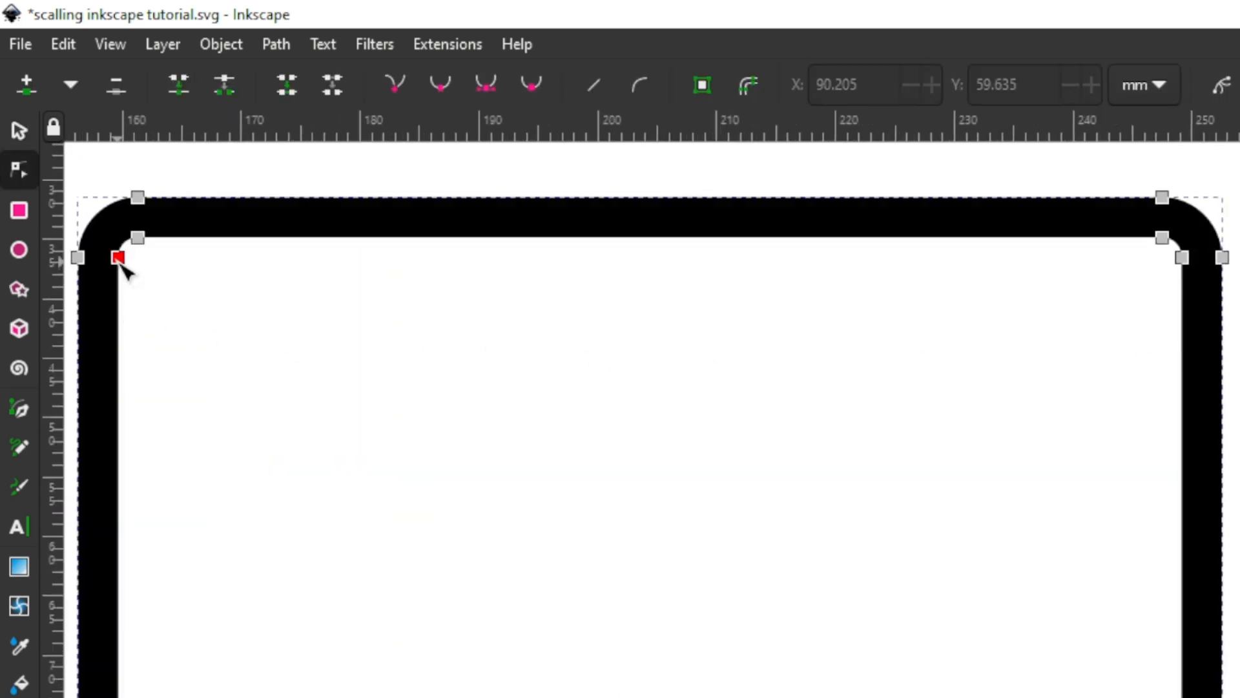
drag(120, 259, 607, 369)
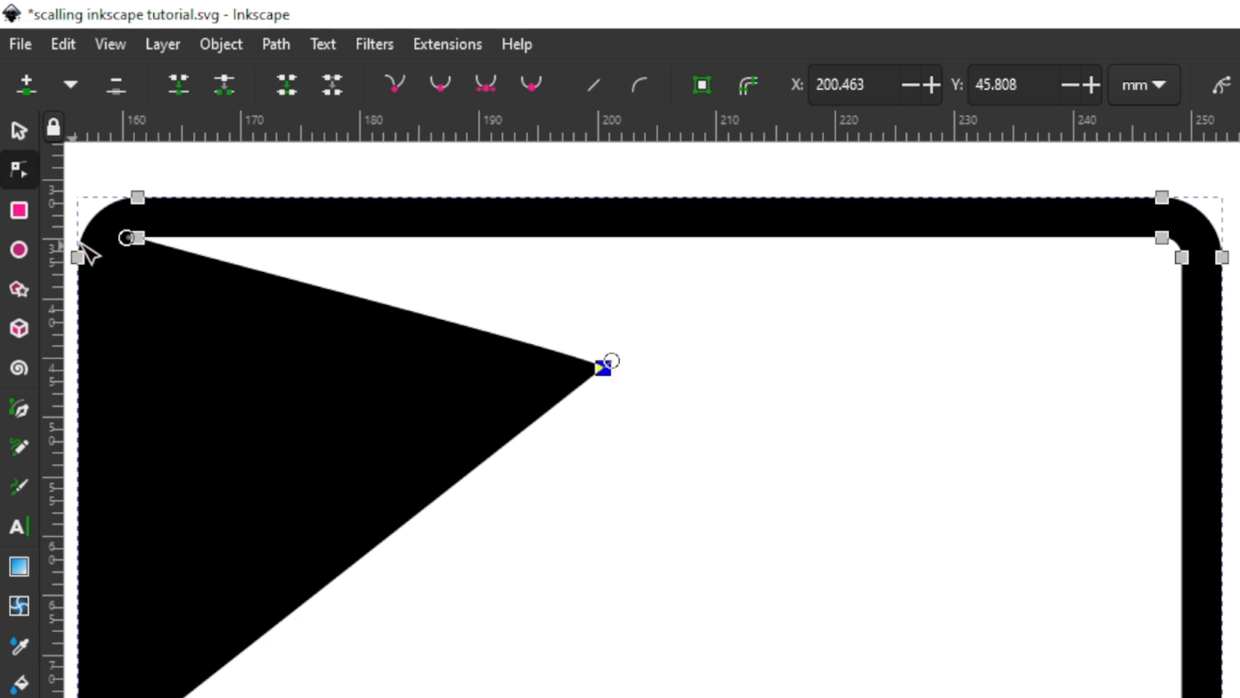
drag(138, 240, 874, 319)
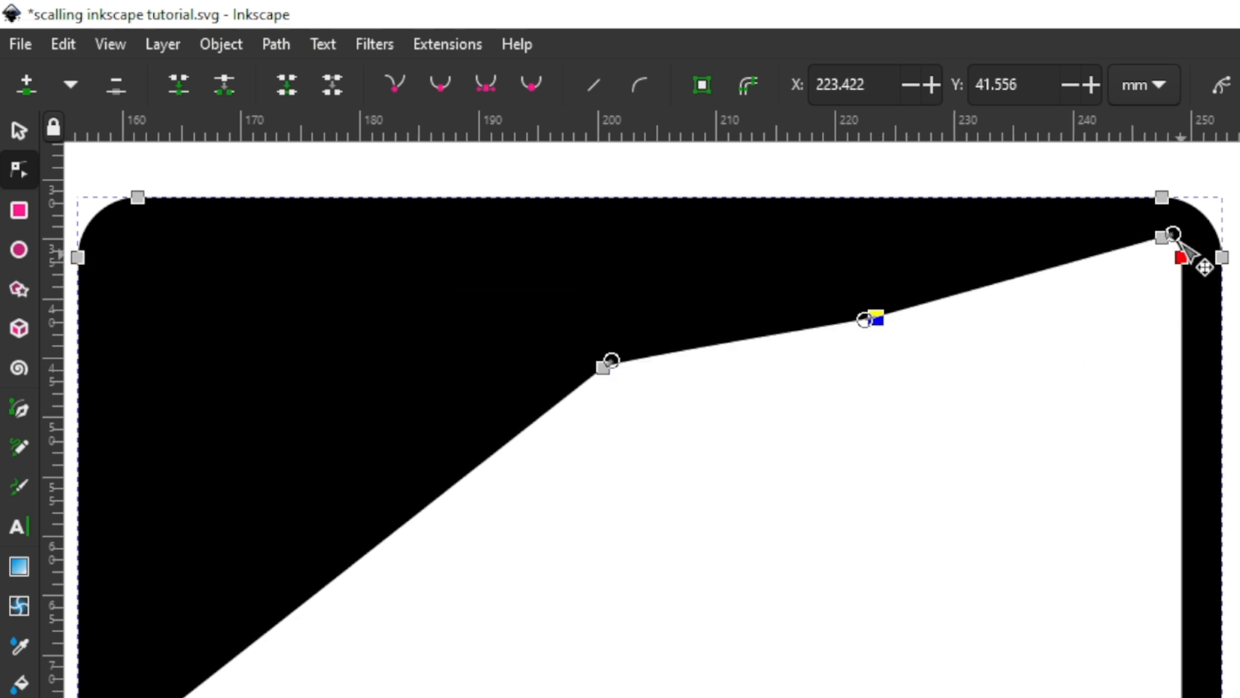
drag(1168, 239, 1005, 665)
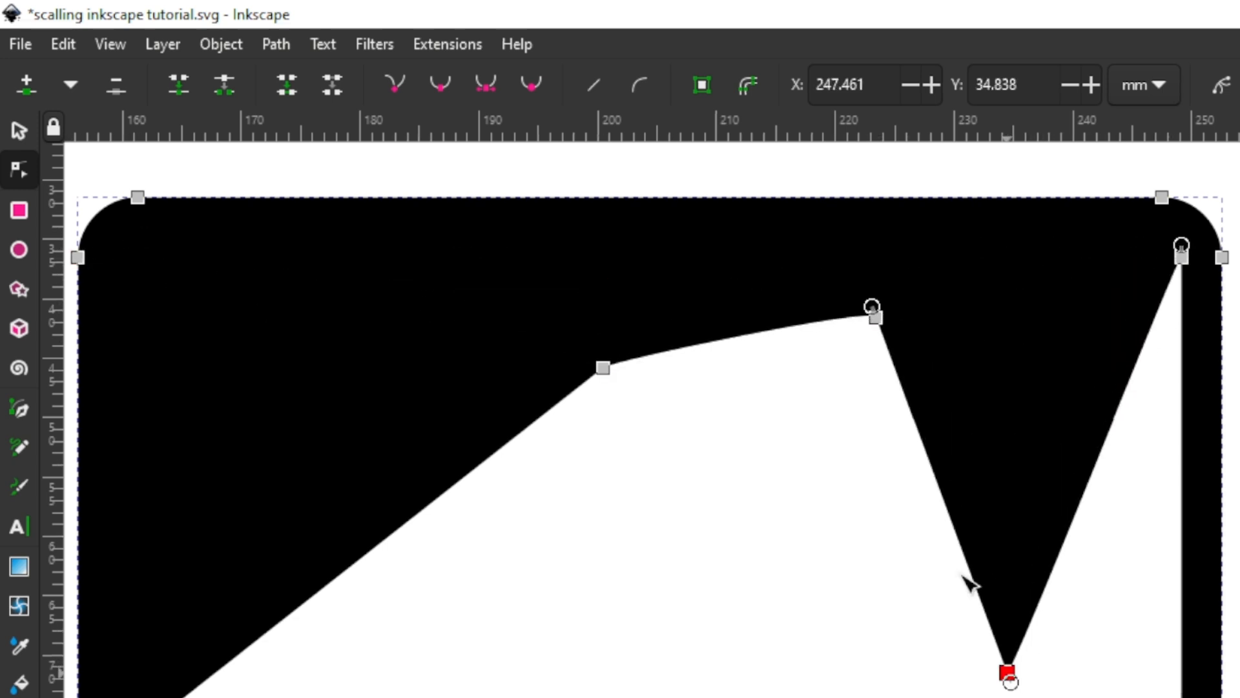
click(604, 368)
drag(604, 368, 630, 694)
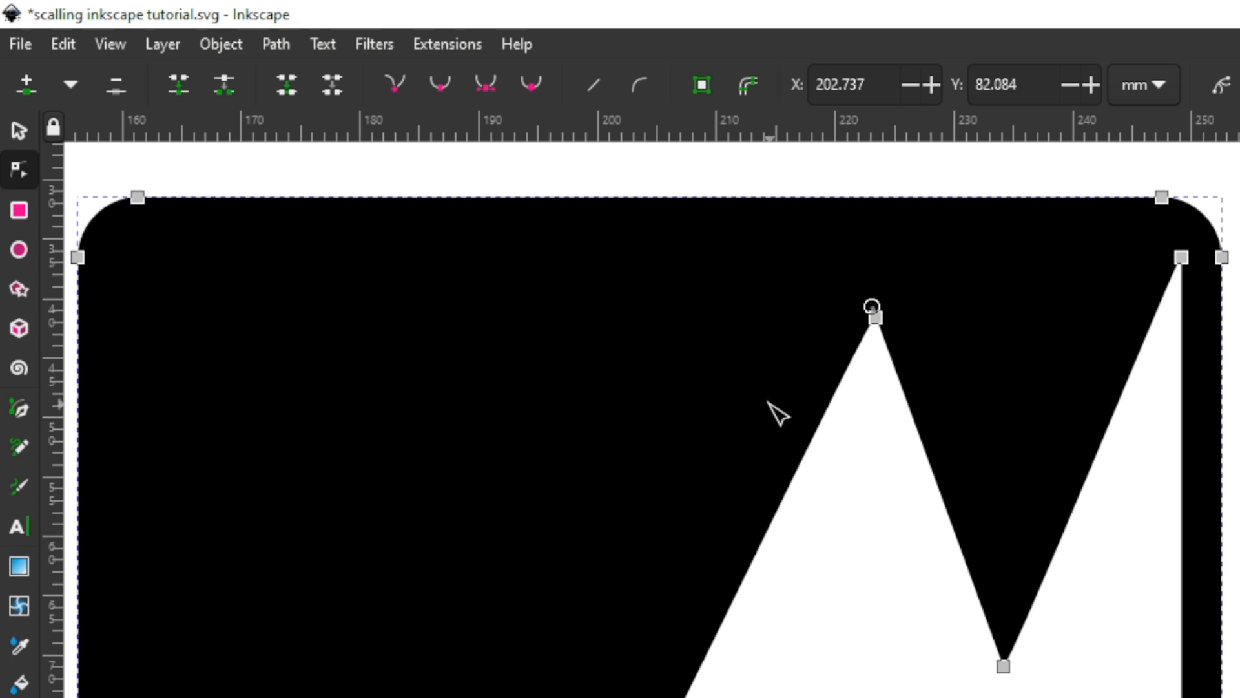
Step: Compare the nodes of the magenta shape and the black frame, and delete both shapes from the page
scroll(772, 410, down, 3)
scroll(831, 416, left, 10)
click(778, 435)
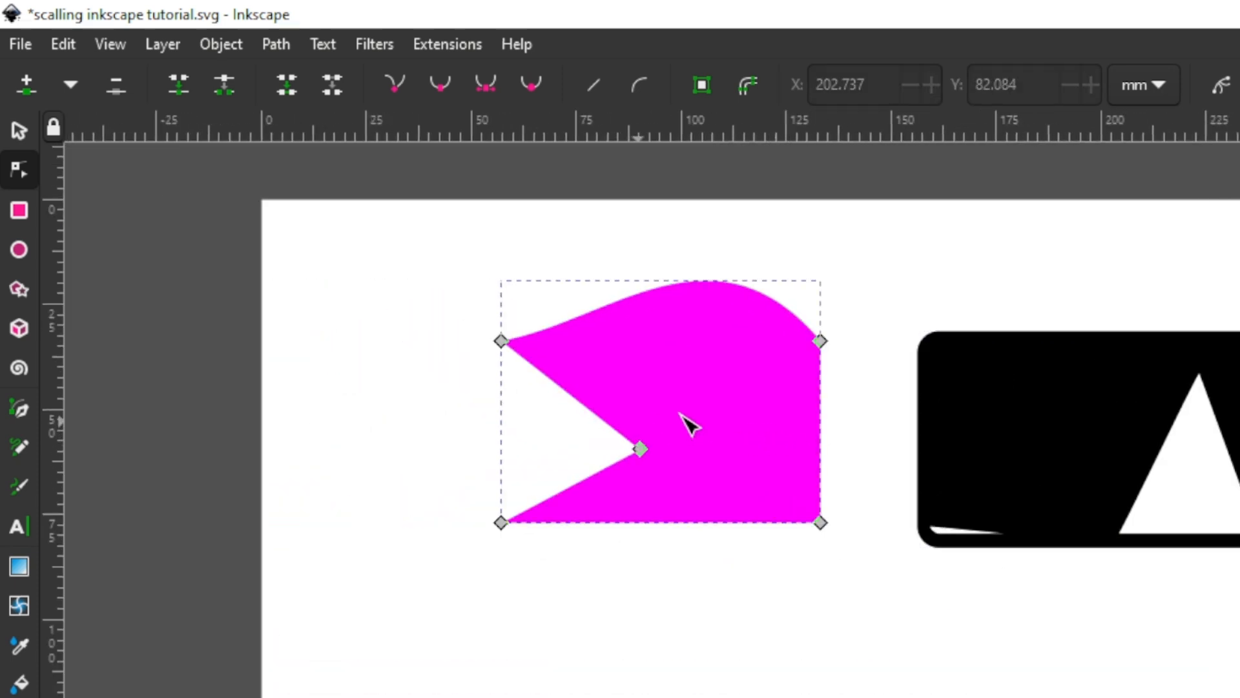
click(1001, 415)
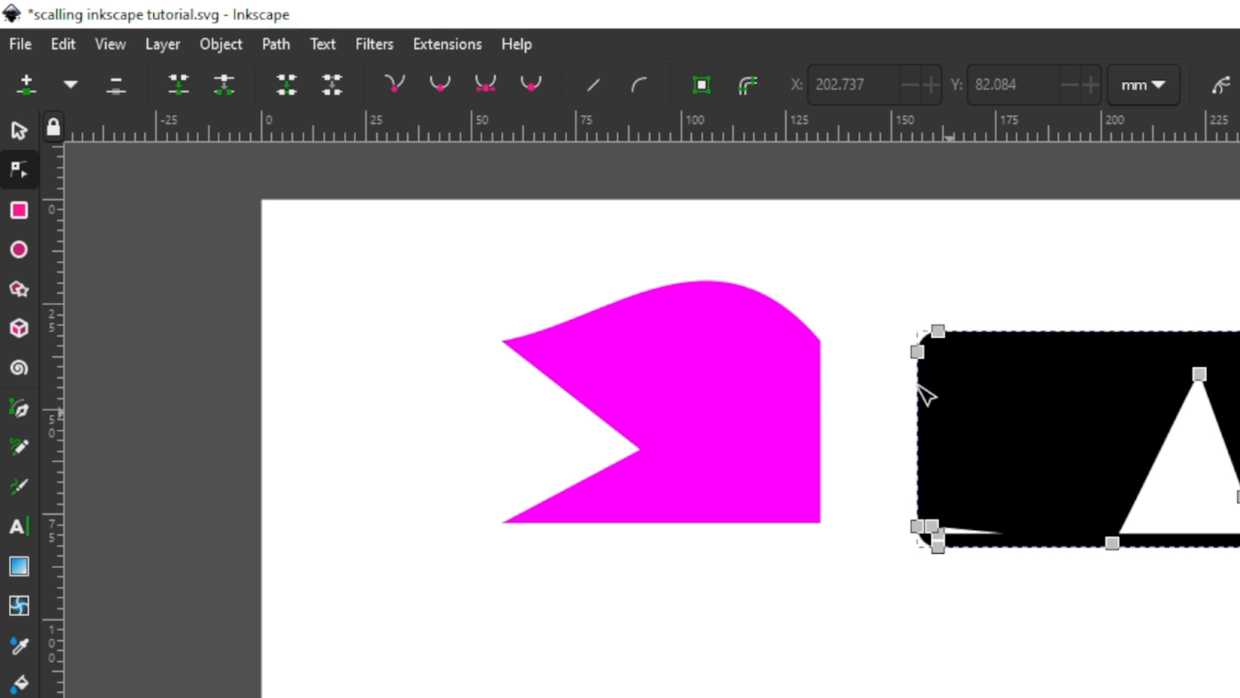
click(21, 129)
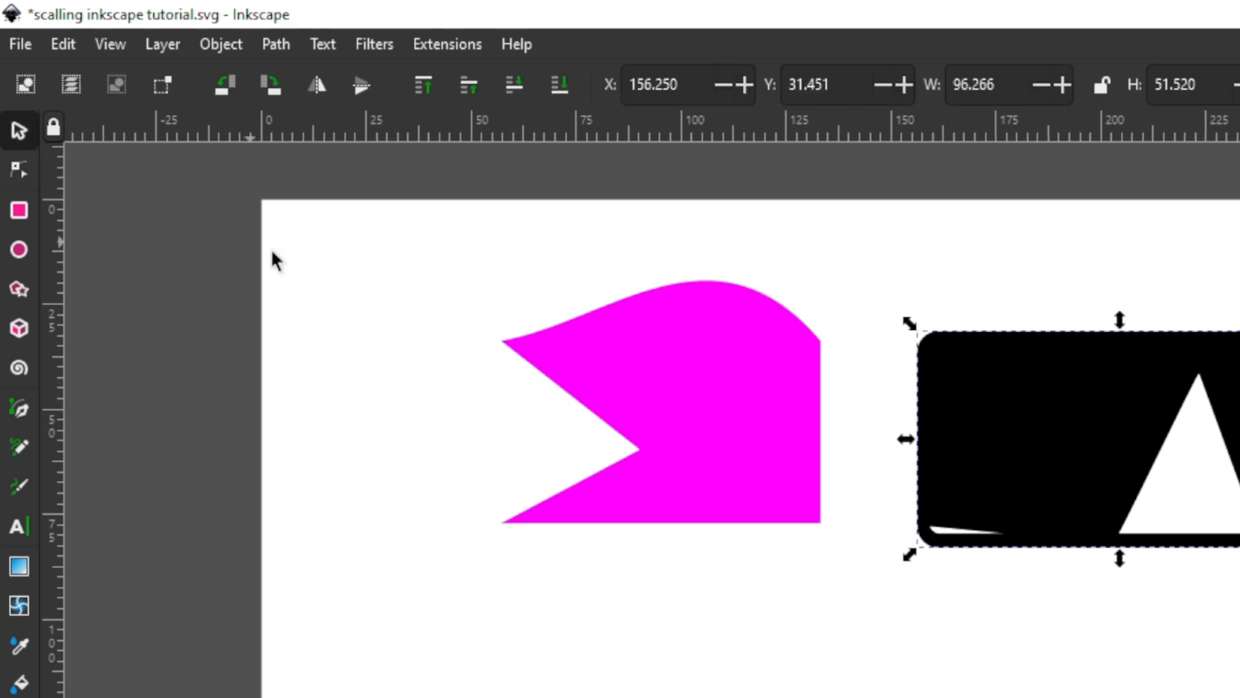
drag(219, 242, 1233, 648)
key(Delete)
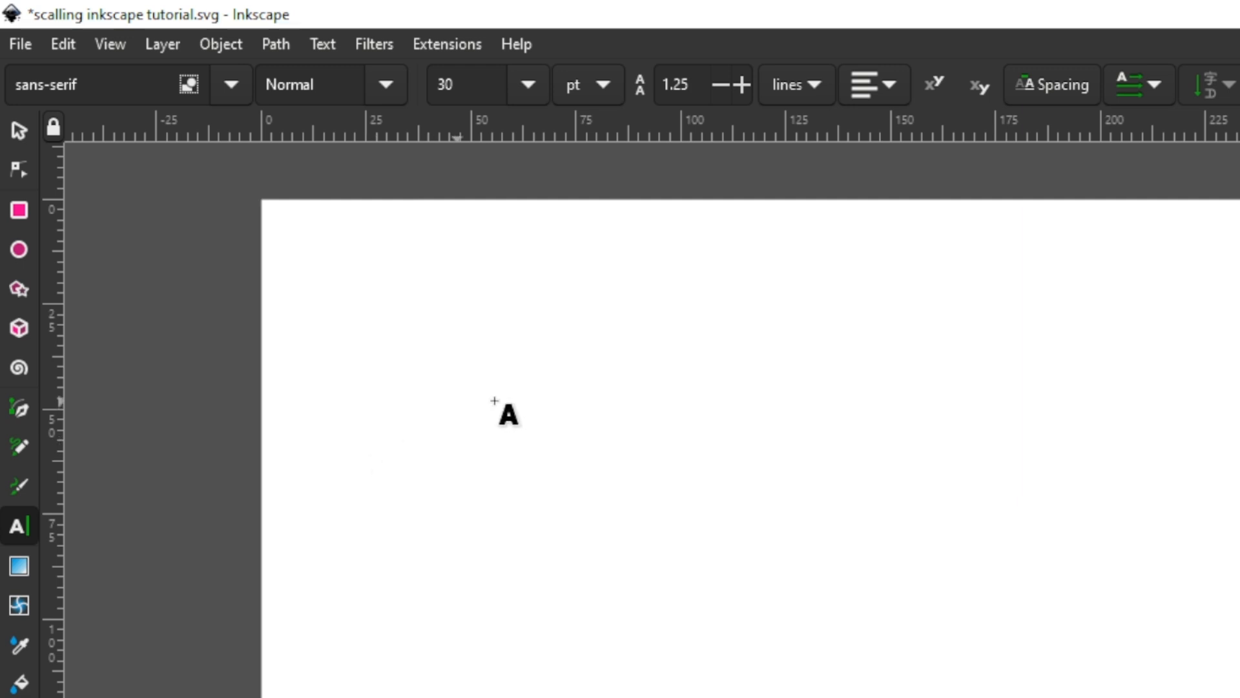
Step: Add a text object with the letter "a" and enlarge it to about 32 mm wide and 22 mm high
click(591, 447)
click(18, 130)
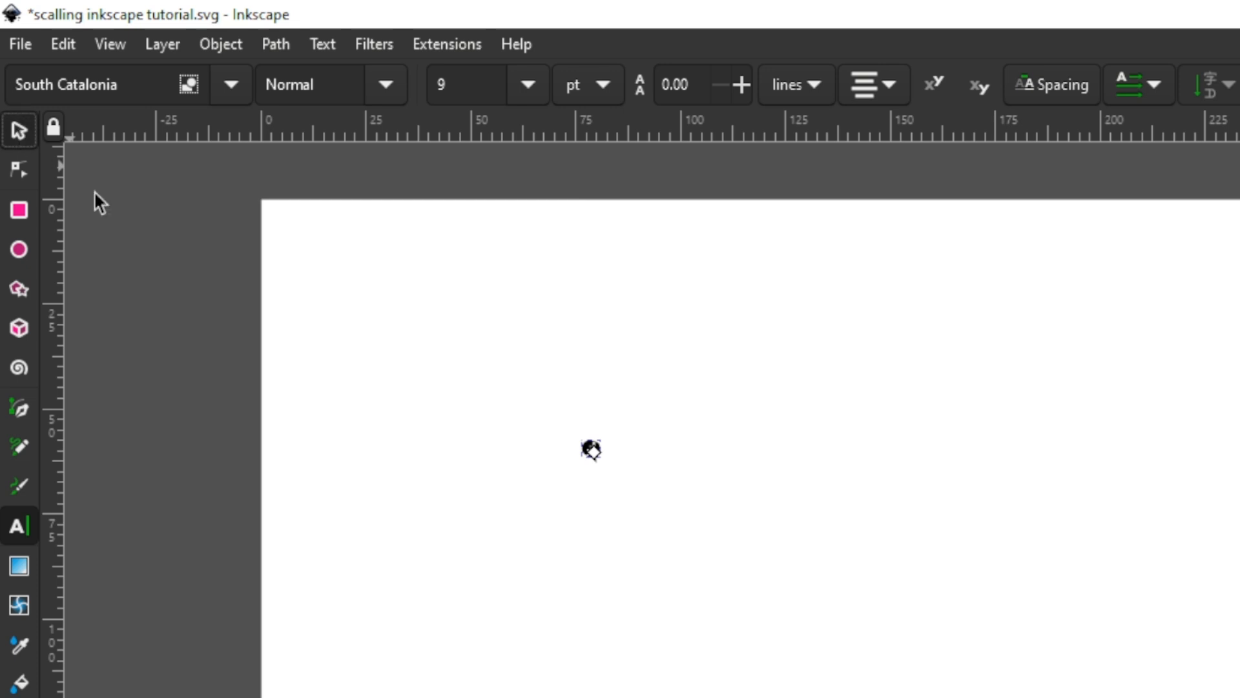
drag(647, 411, 803, 273)
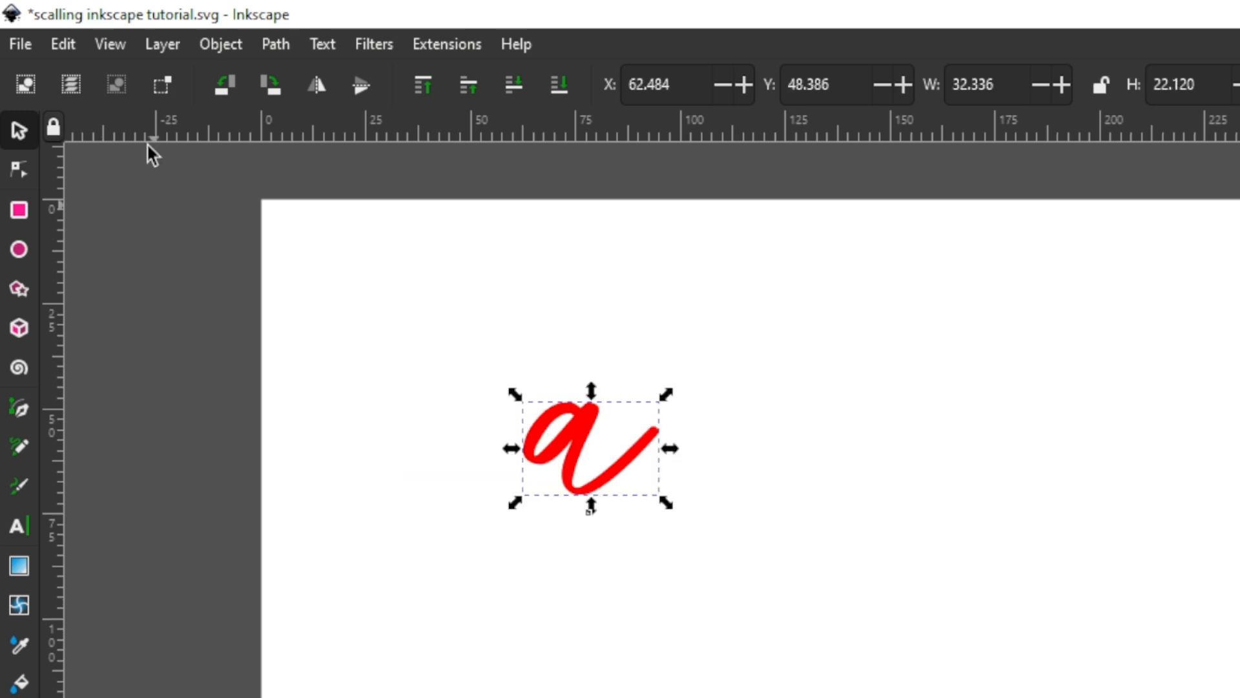
Step: Try the Academy Engraved LET font on the letter and settle on Adobe Fan Heiti Std
click(16, 525)
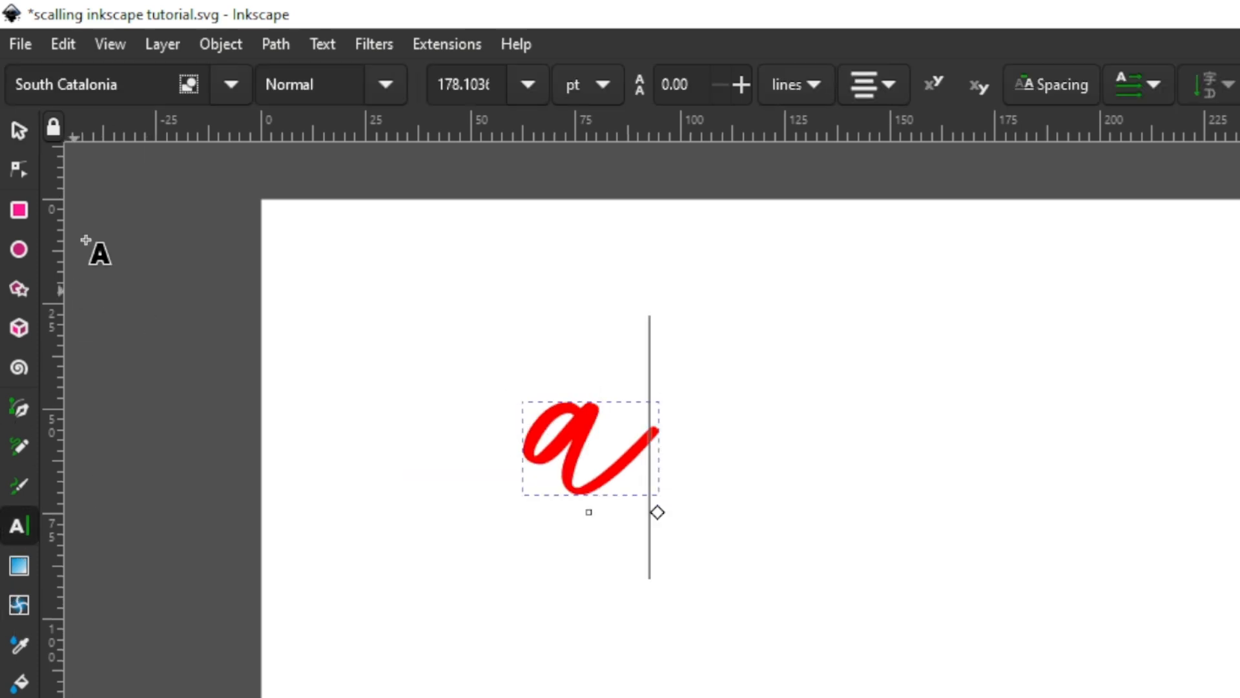
click(231, 84)
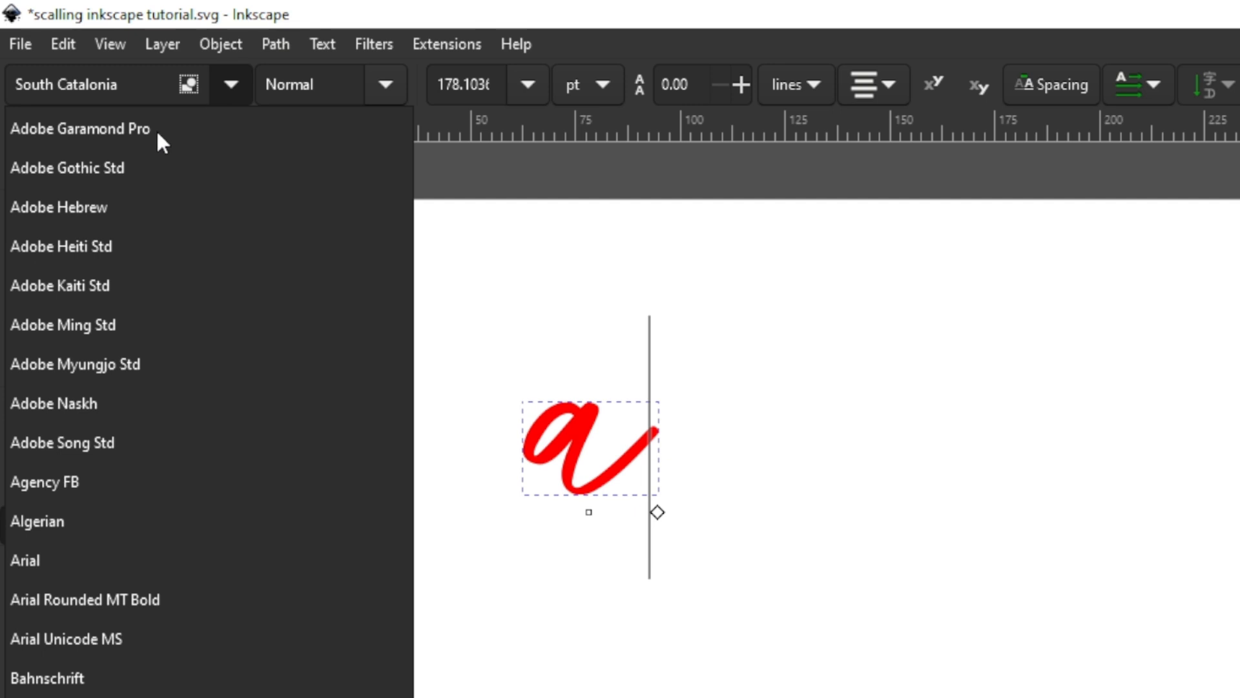
scroll(156, 129, up, 2)
click(151, 131)
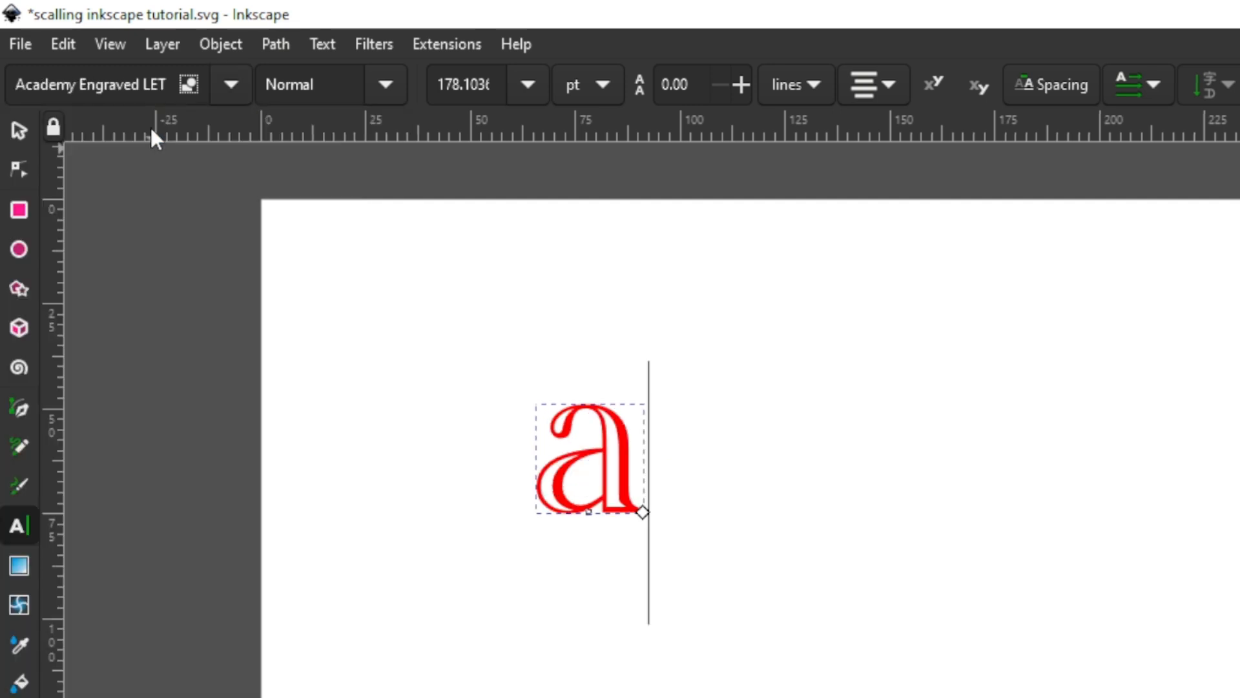
click(232, 86)
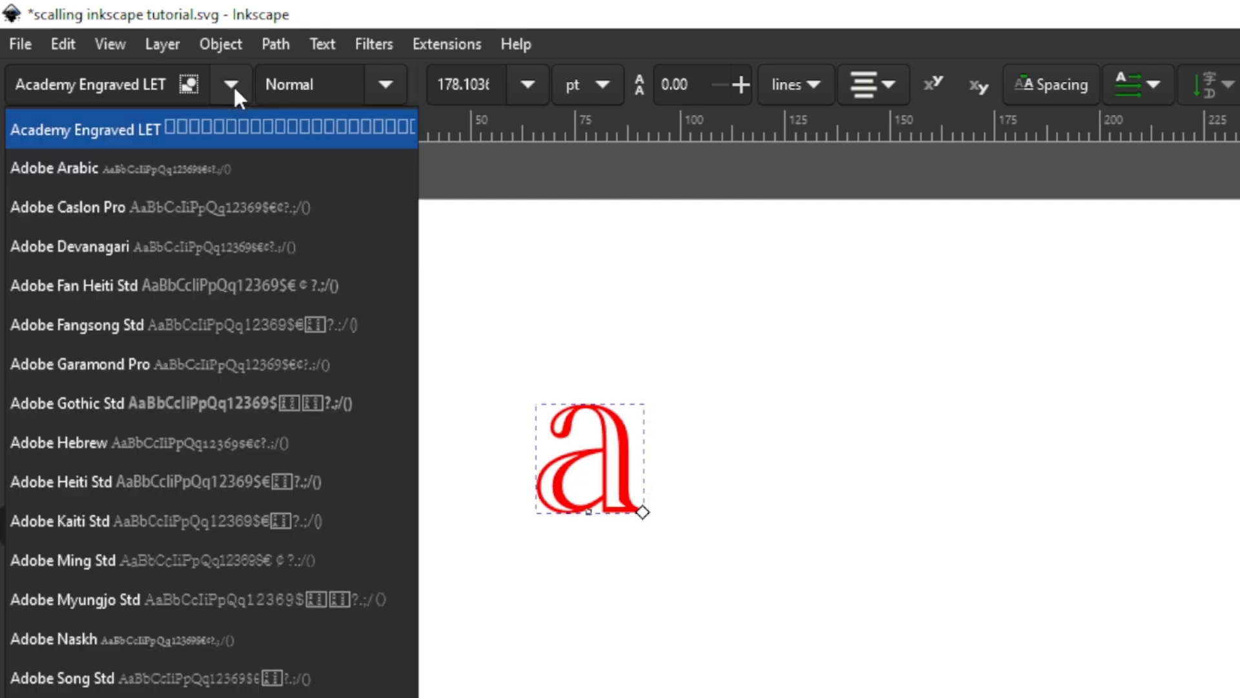
click(117, 280)
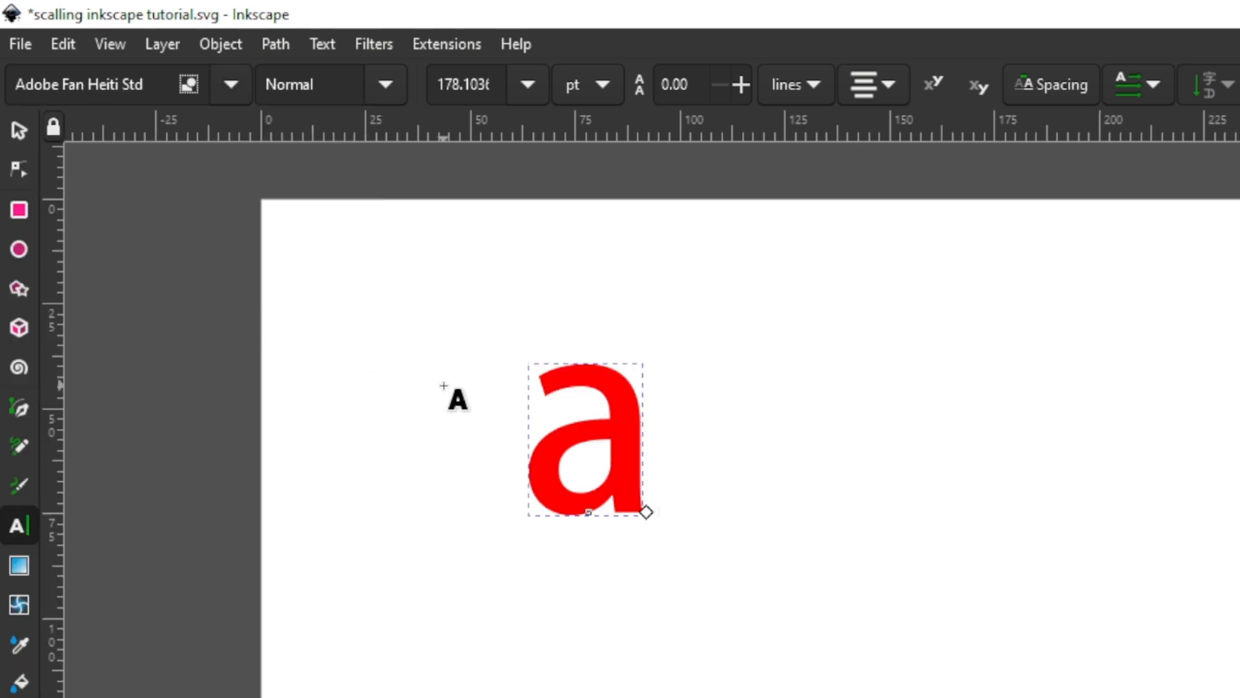
Step: Replace the text with a capital "A" and move it to about X 69 mm, Y 37 mm
key(BackSpace)
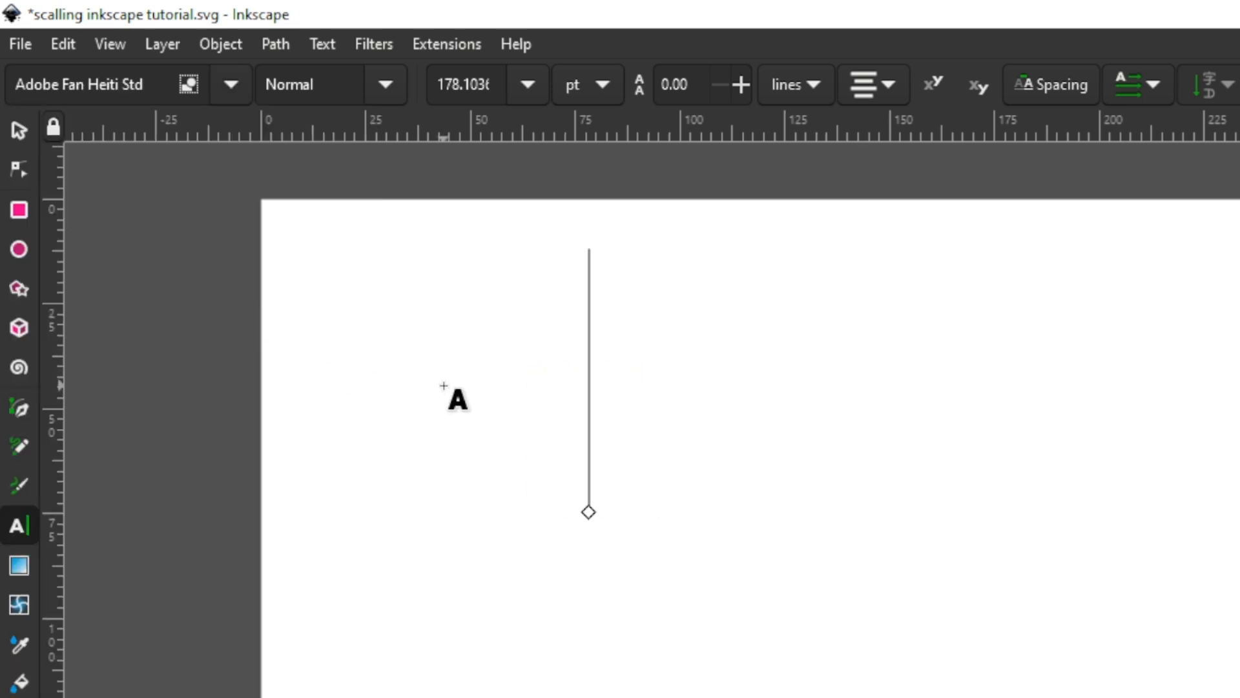
text(A)
click(18, 130)
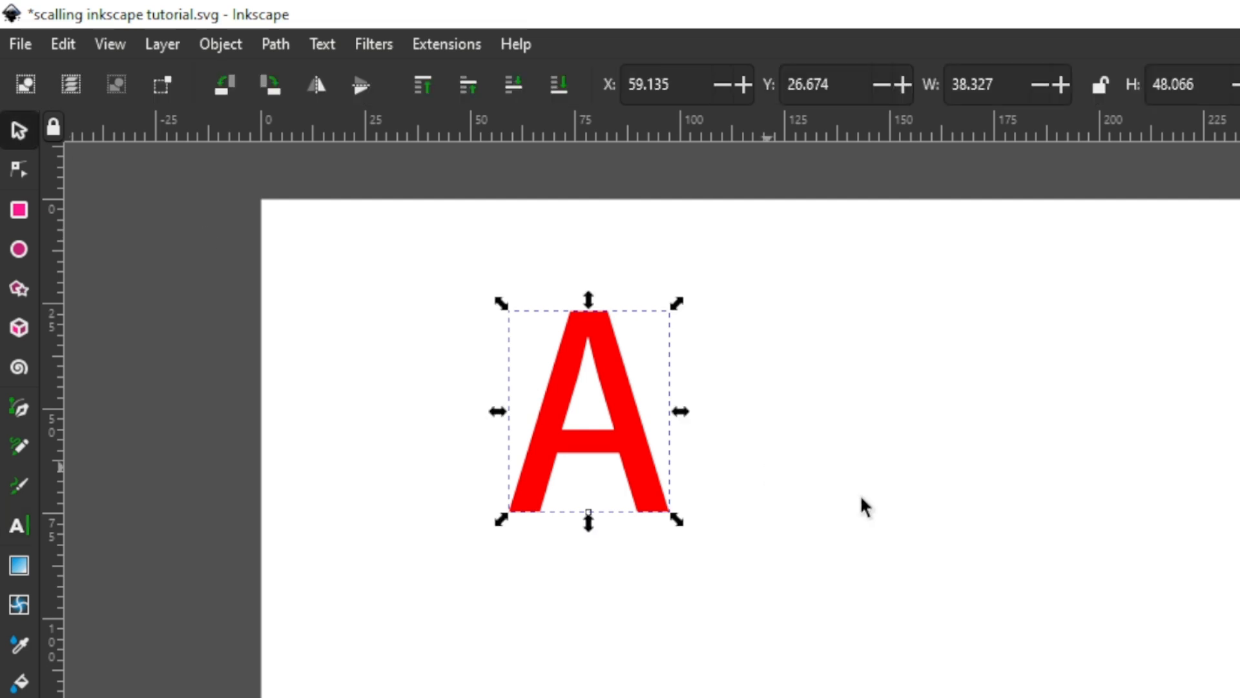
drag(590, 447, 755, 486)
drag(630, 494, 611, 491)
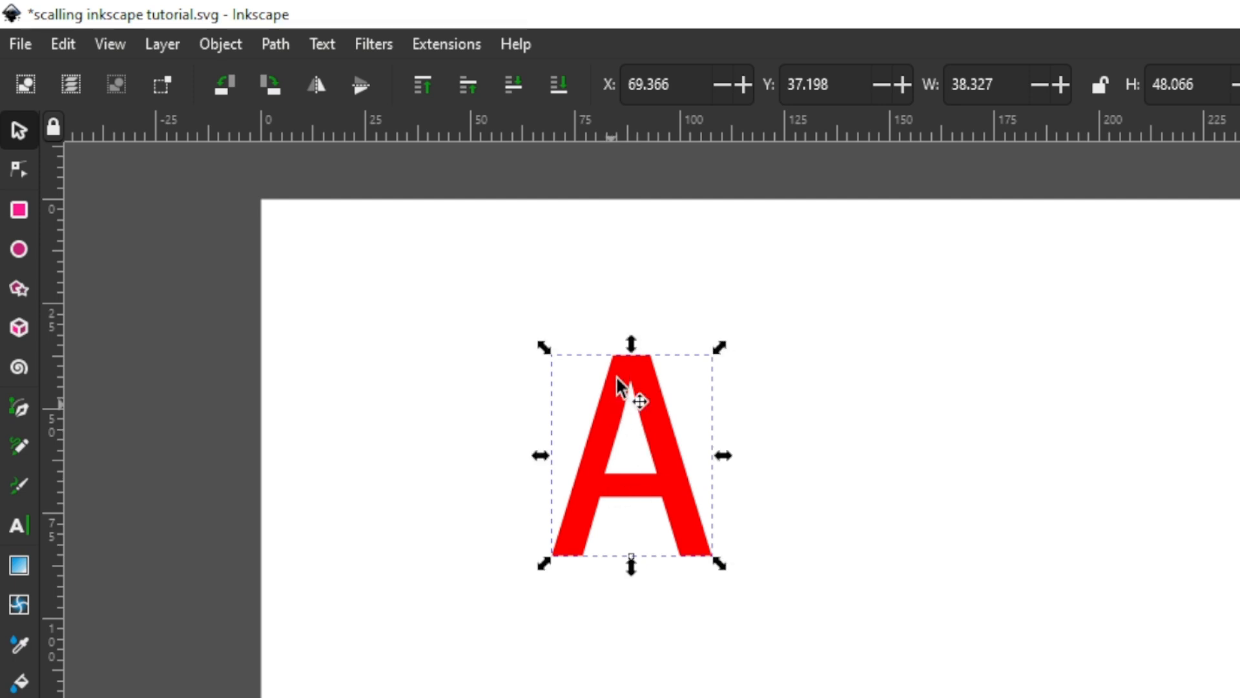
Step: Try to reshape the unconverted letter A with the Node tool by pulling its lower-right handle slightly outward
scroll(623, 471, up, 2)
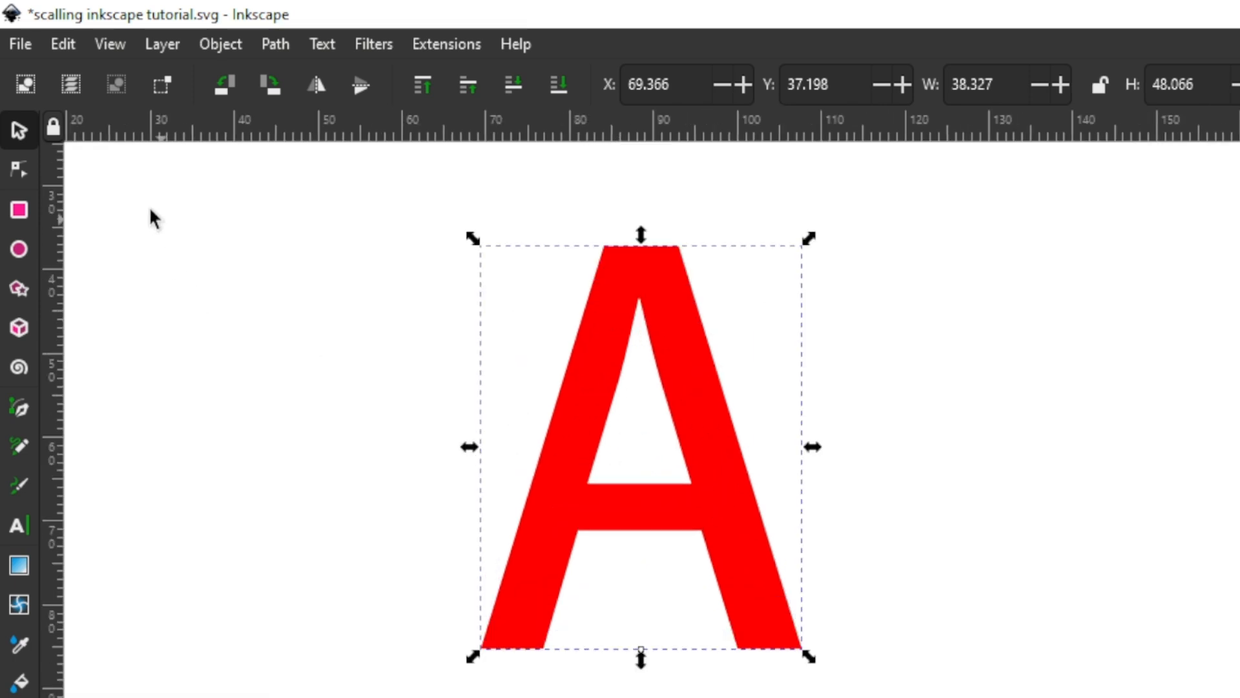
click(16, 169)
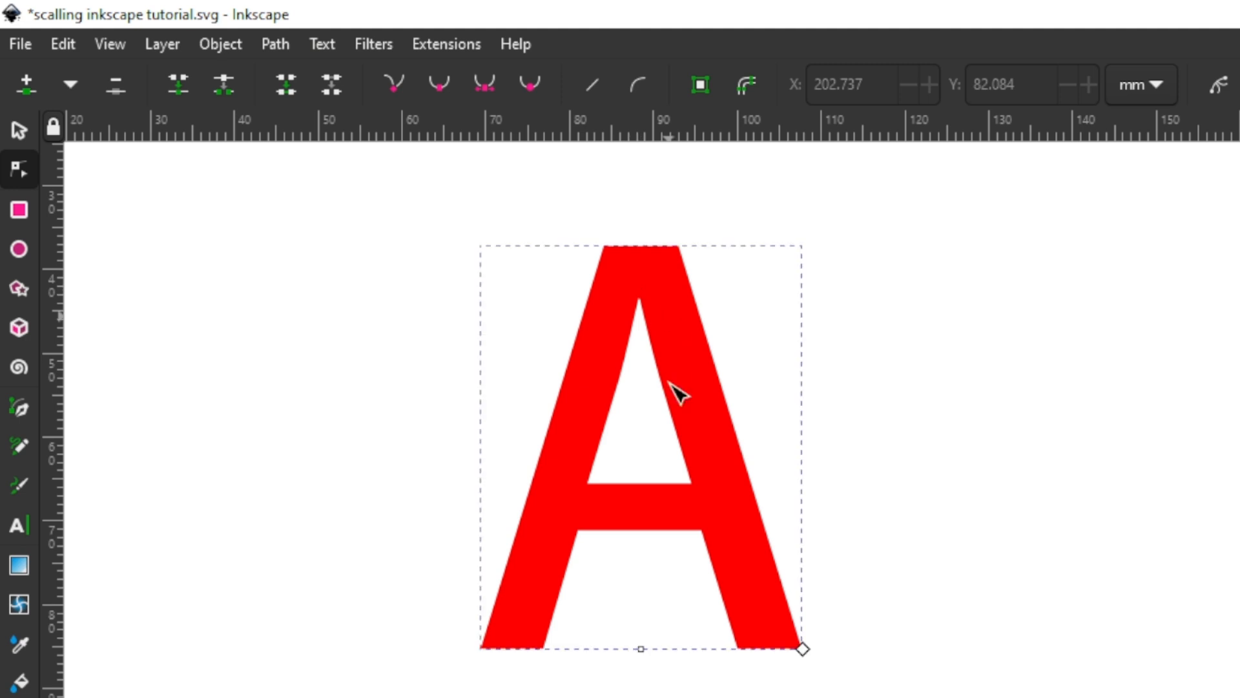
drag(801, 647, 831, 644)
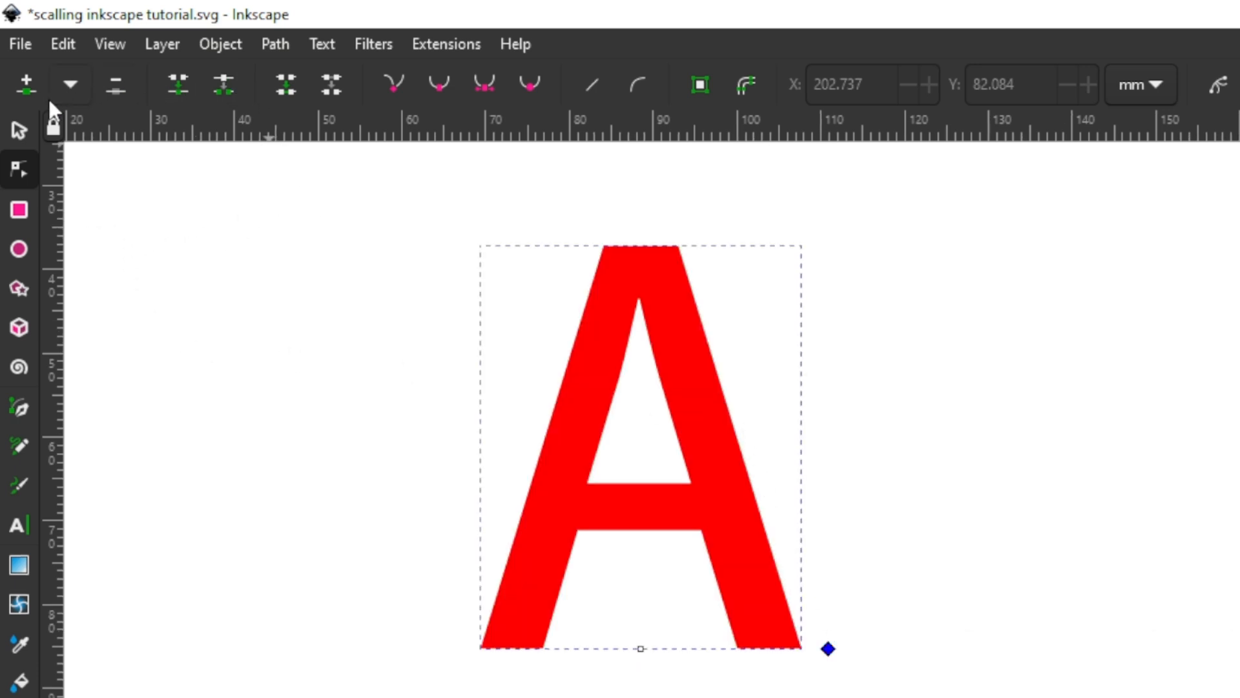
Step: Convert the letter A to a path with Object to Path
click(19, 127)
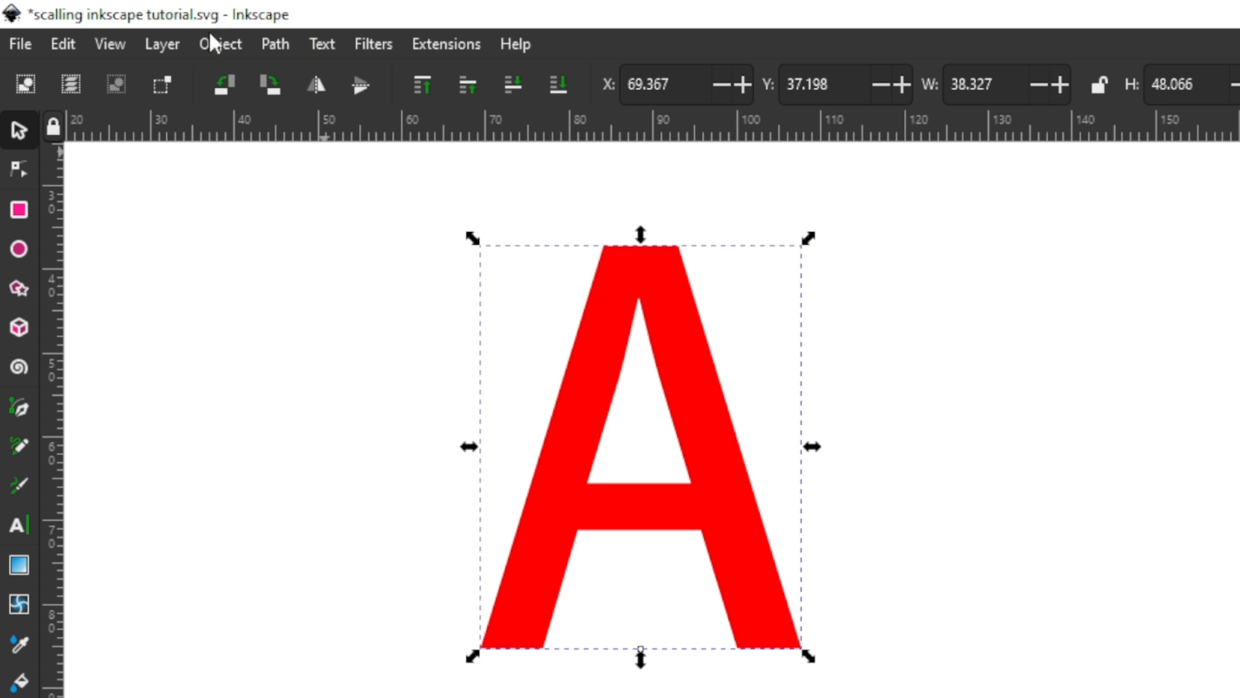
click(276, 44)
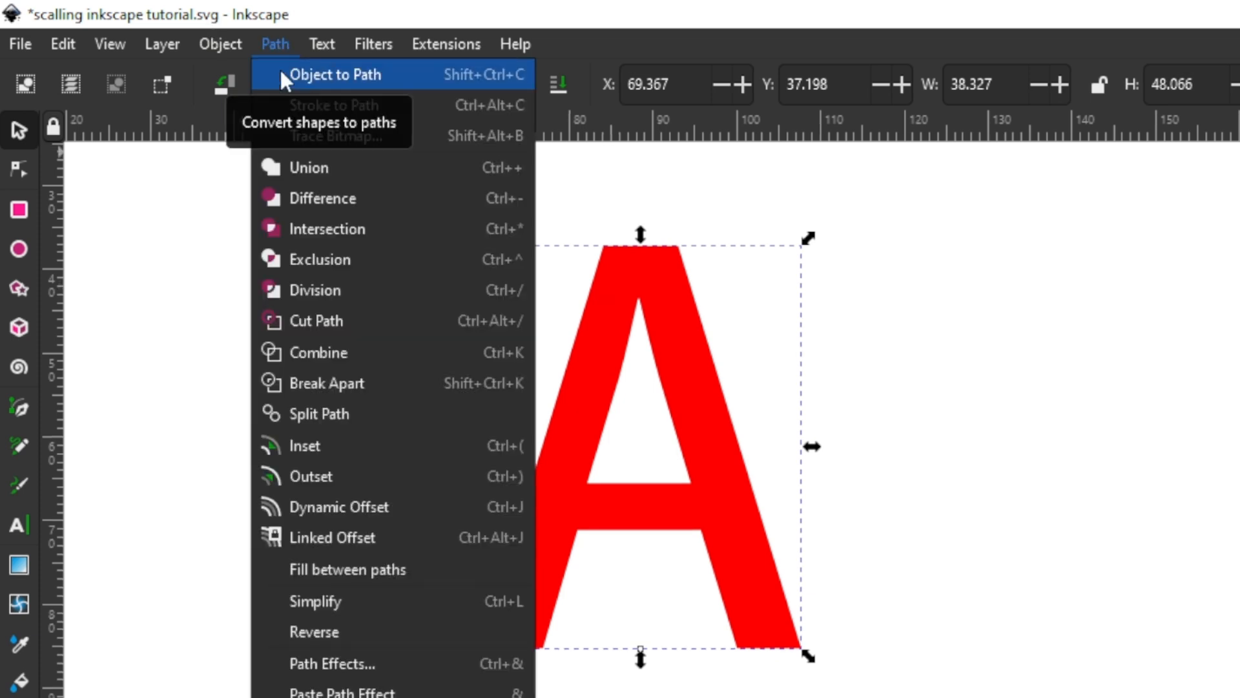
click(281, 71)
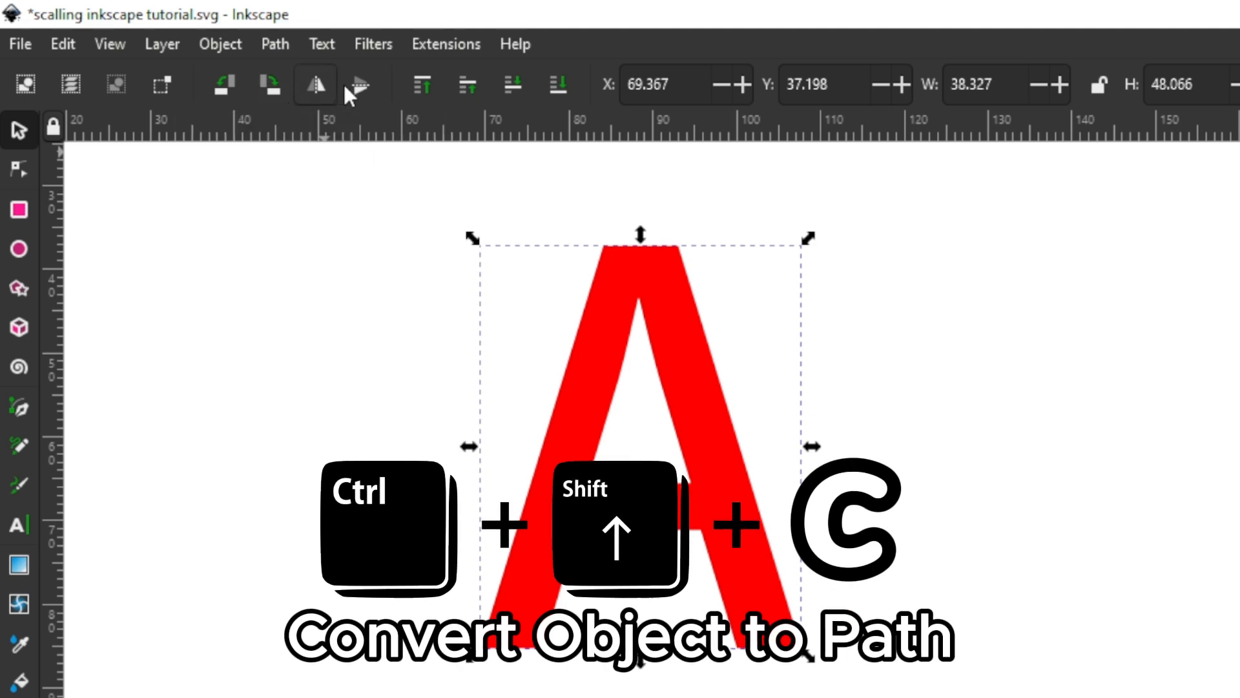
Step: Remove the converted A's inner triangular hole with the Node tool by gathering its nodes together, then selecting and deleting them
click(26, 171)
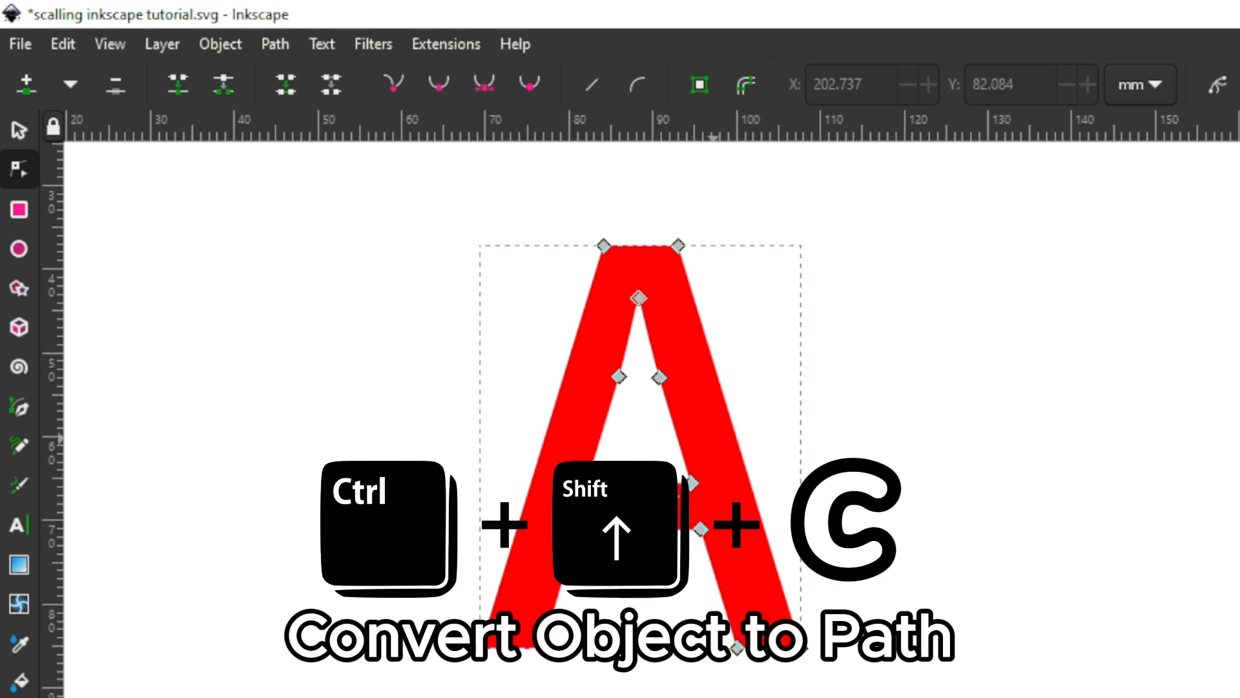
click(586, 484)
drag(586, 483, 695, 418)
drag(620, 377, 665, 407)
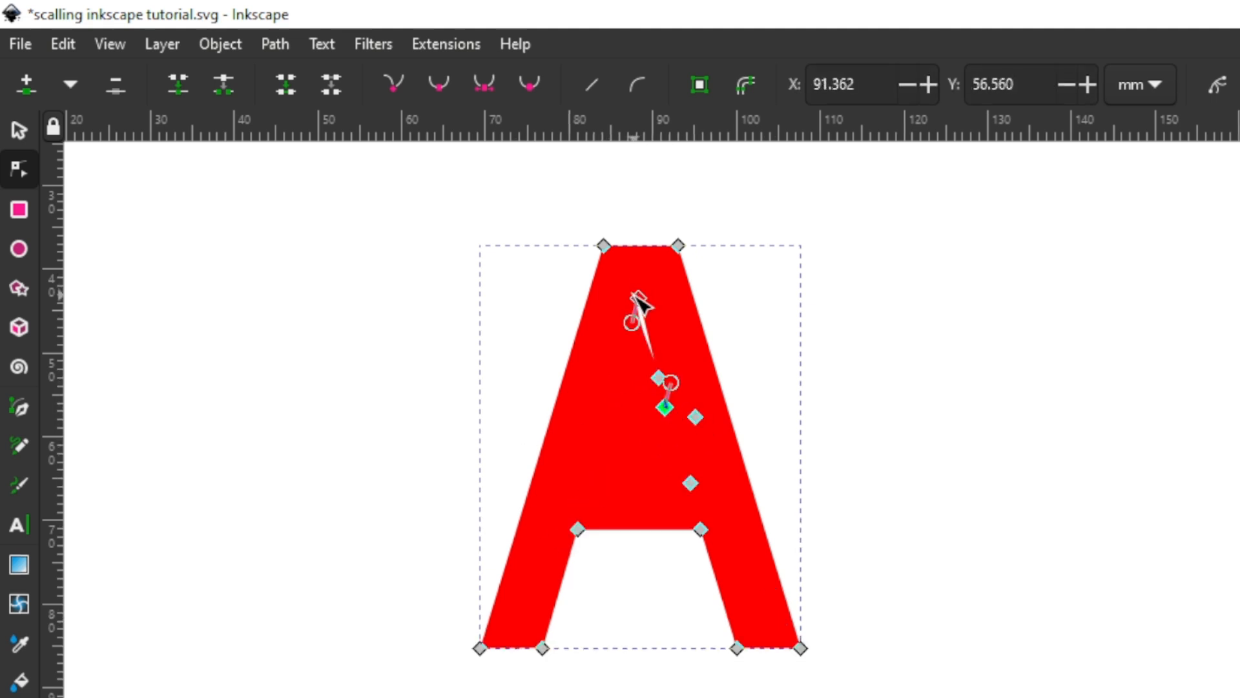
drag(638, 297, 684, 436)
drag(616, 280, 726, 499)
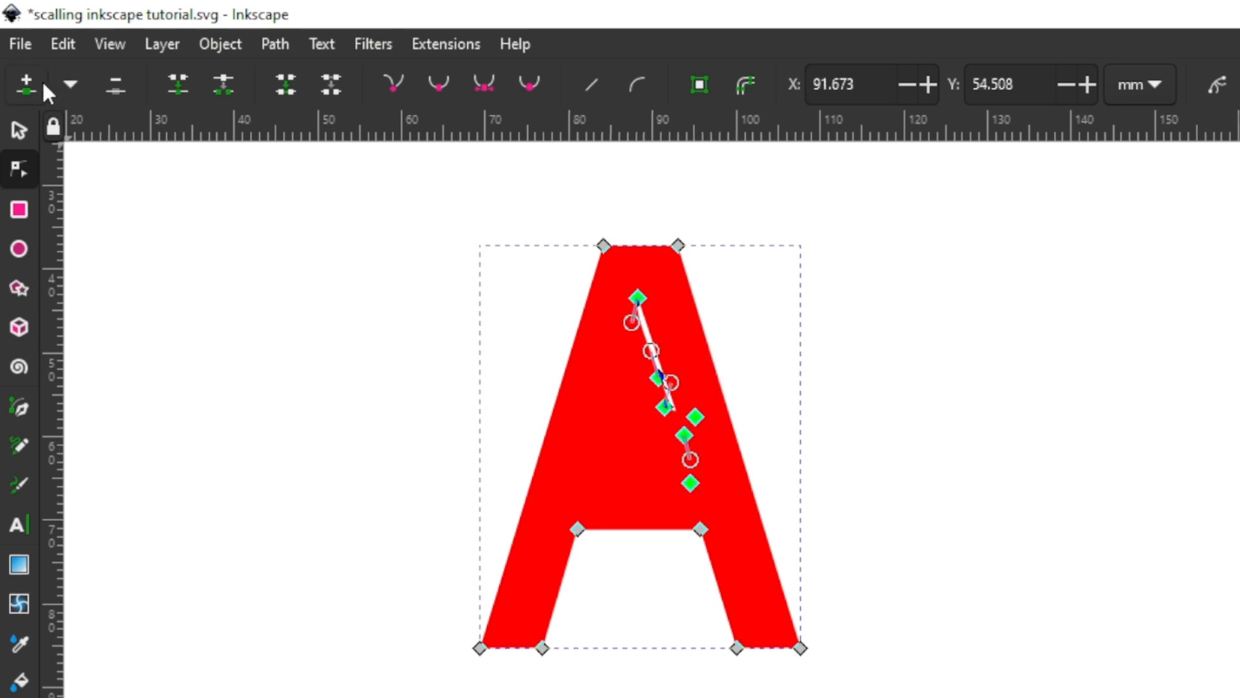
click(115, 86)
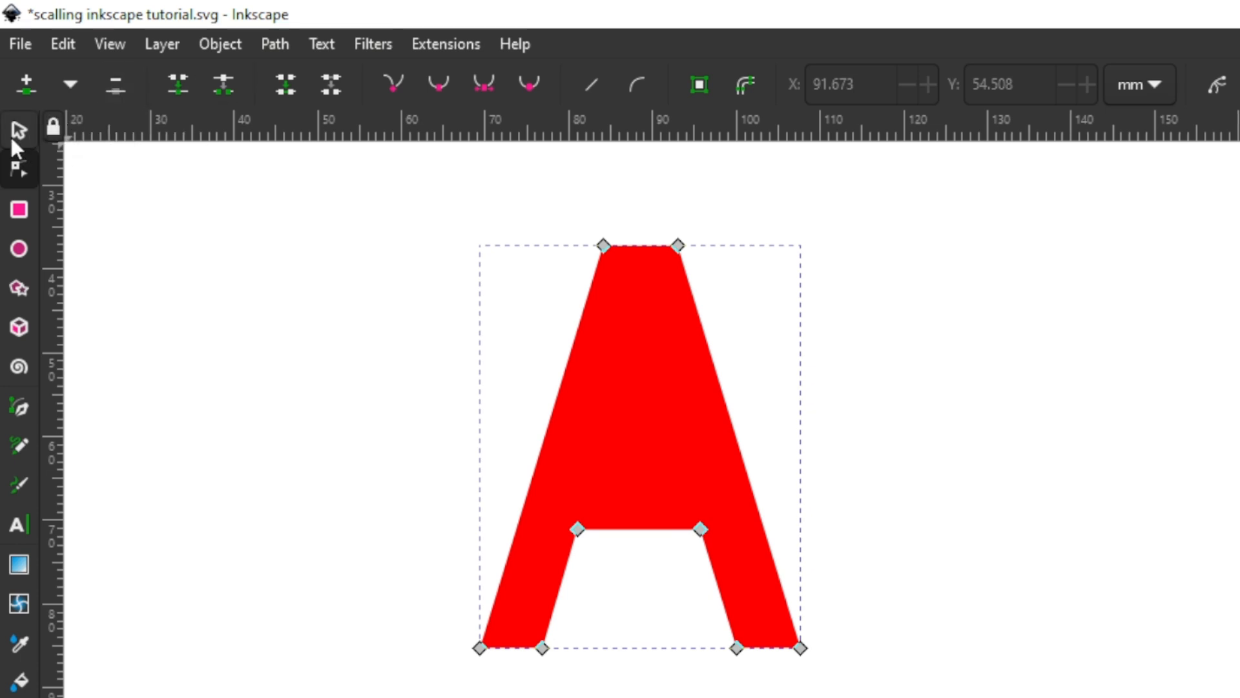
click(228, 46)
click(229, 46)
click(271, 44)
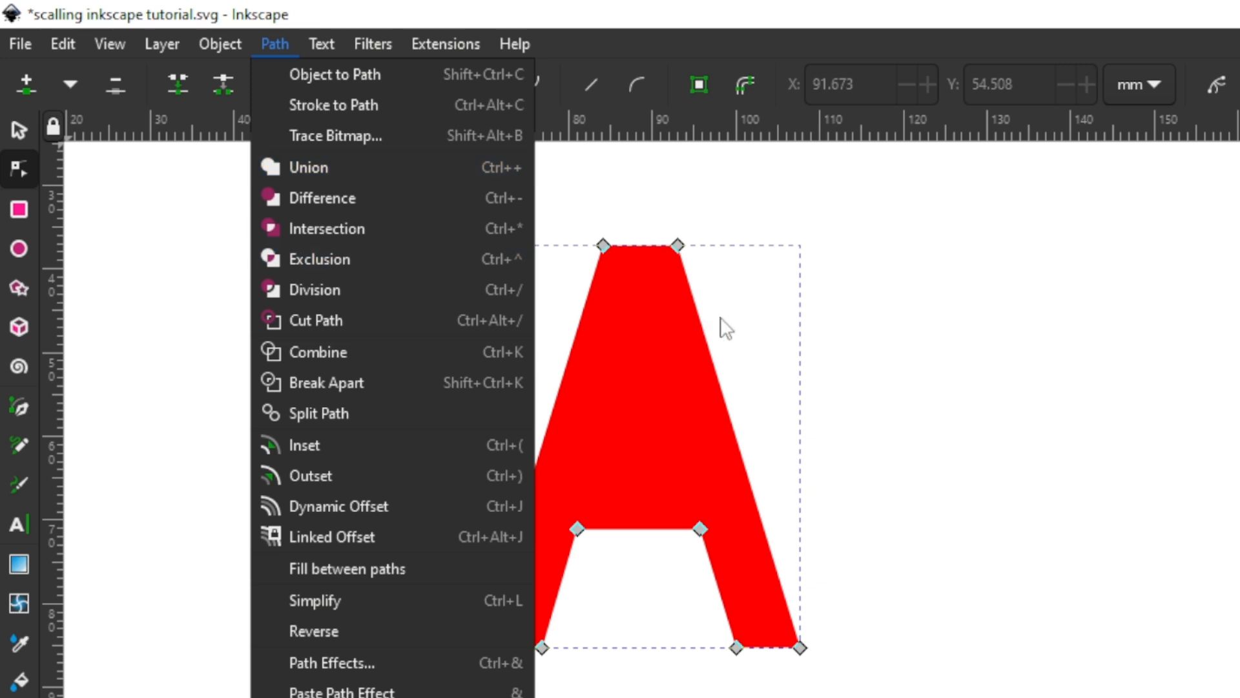
click(829, 330)
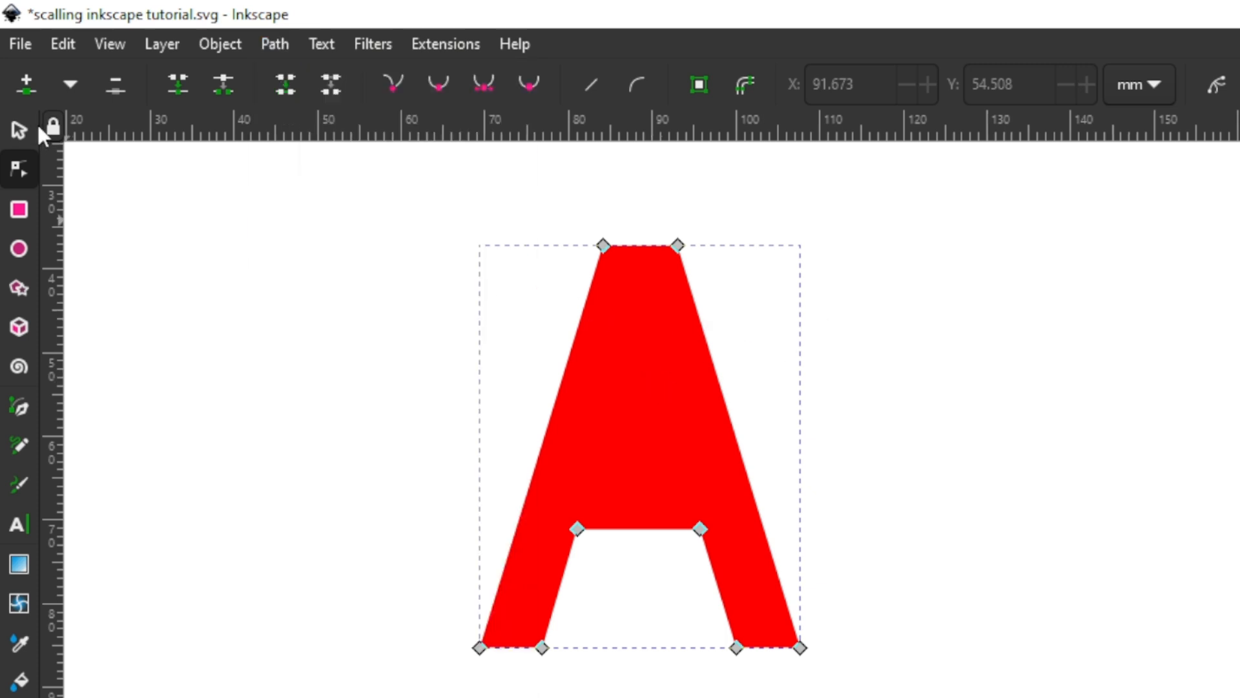
Step: Move the edited letter A aside and clear it from the page
click(22, 130)
drag(664, 381, 1236, 384)
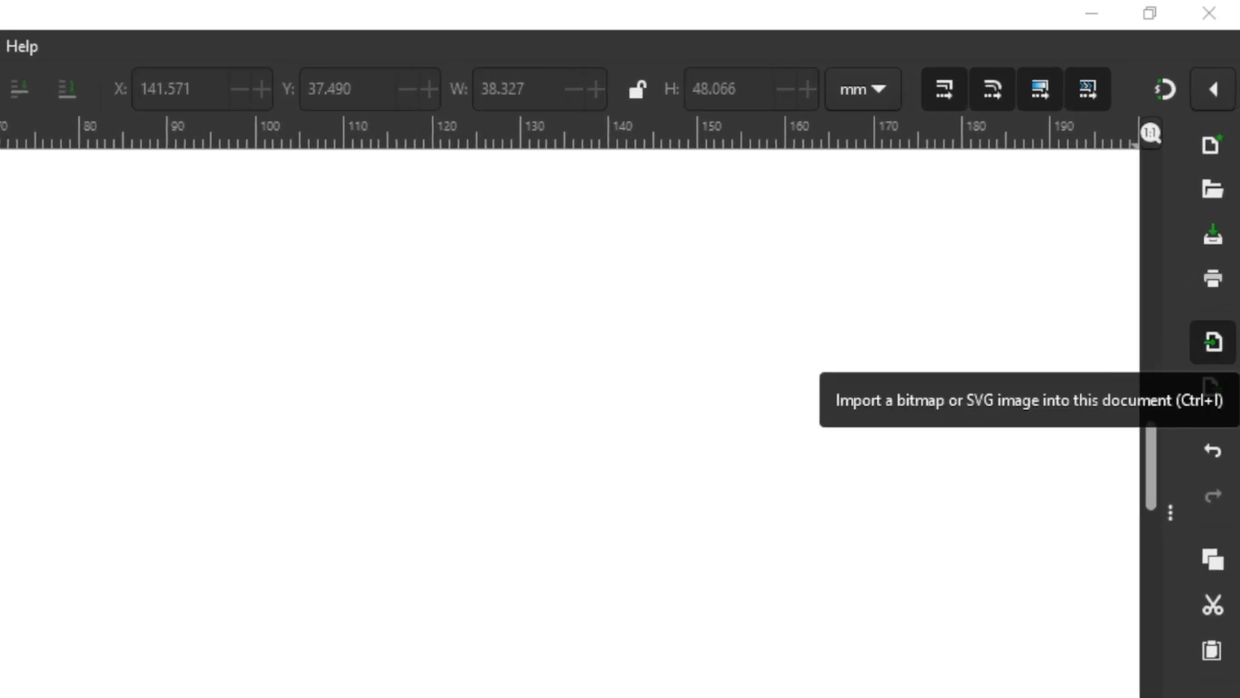
Step: Import the desktop JPEG "Chinese Arches with Lanterns Black" as an embedded image with DPI from file and None (auto) rendering
click(1213, 342)
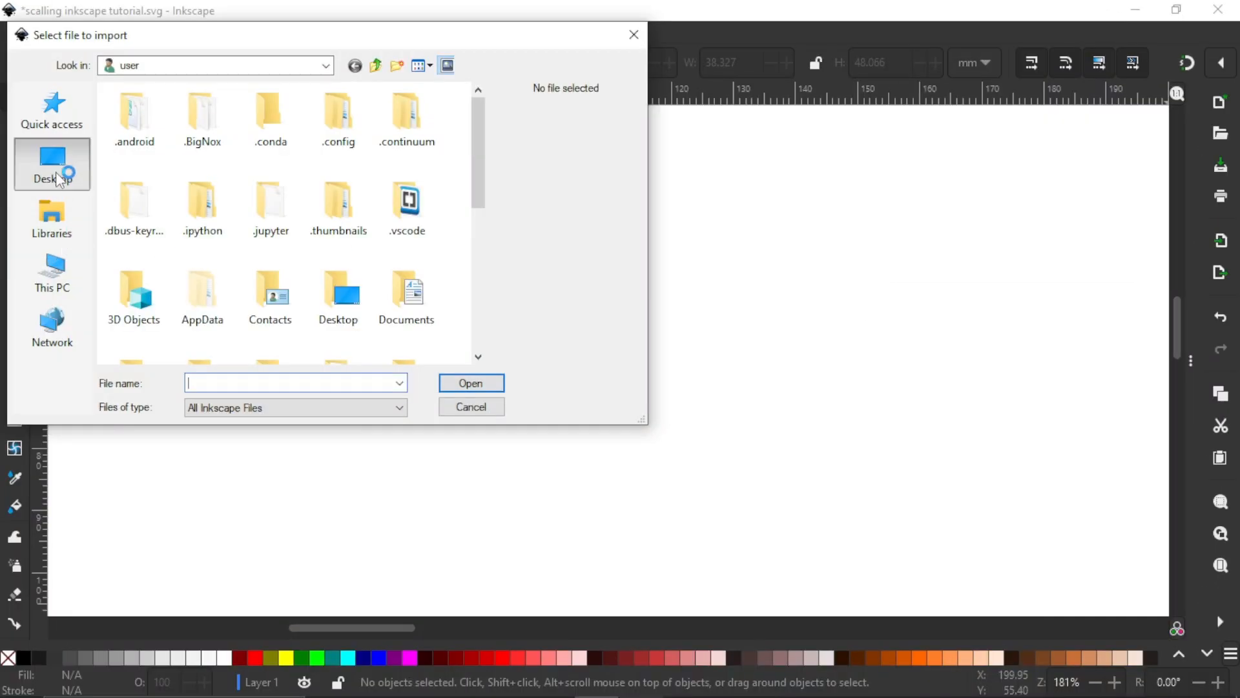
scroll(191, 207, down, 3)
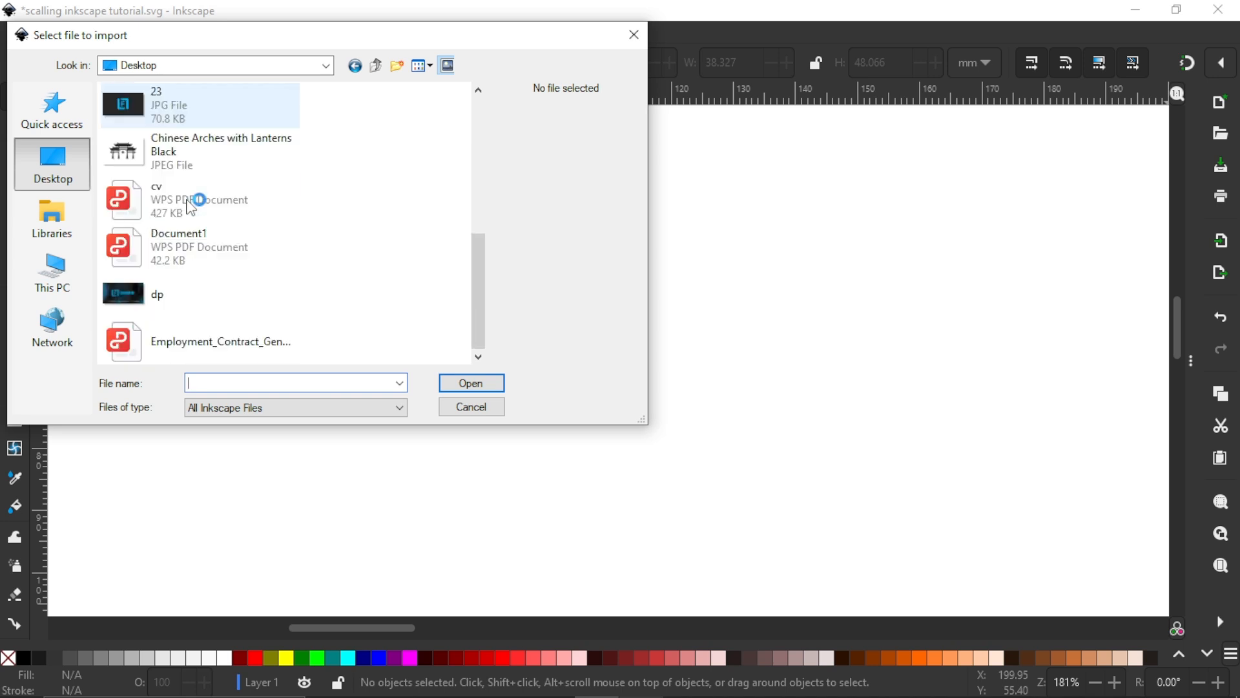
scroll(207, 208, up, 5)
scroll(181, 187, down, 2)
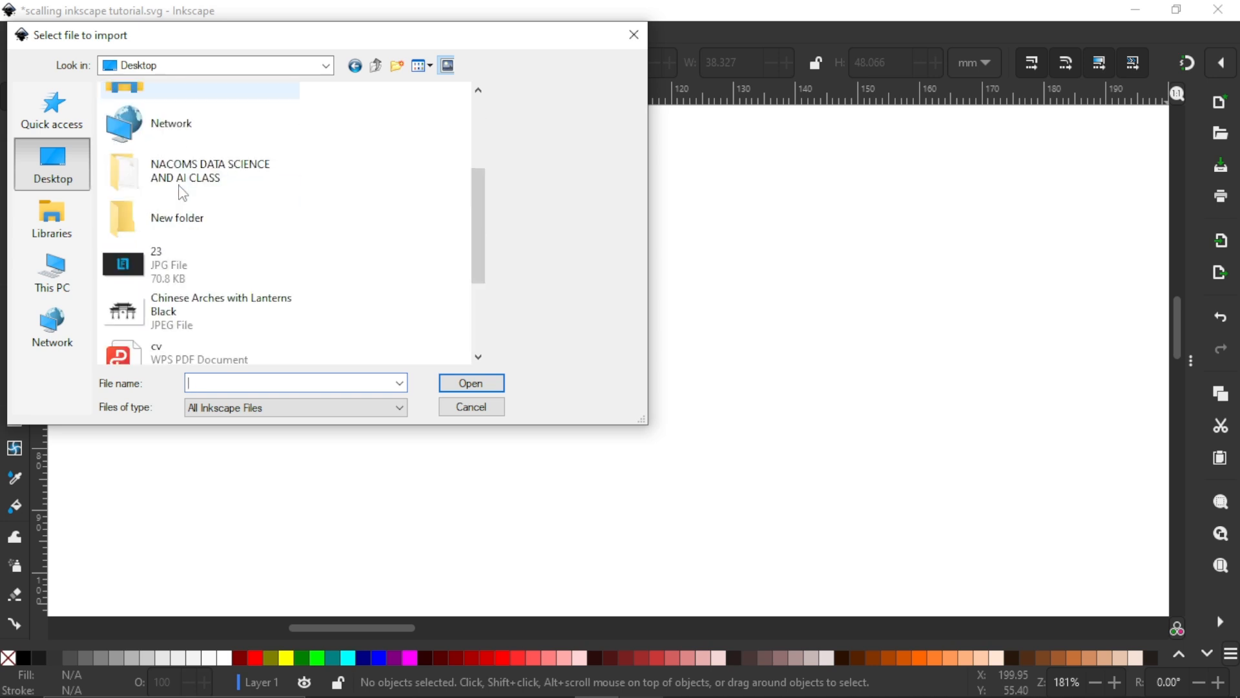
scroll(182, 193, down, 2)
click(184, 190)
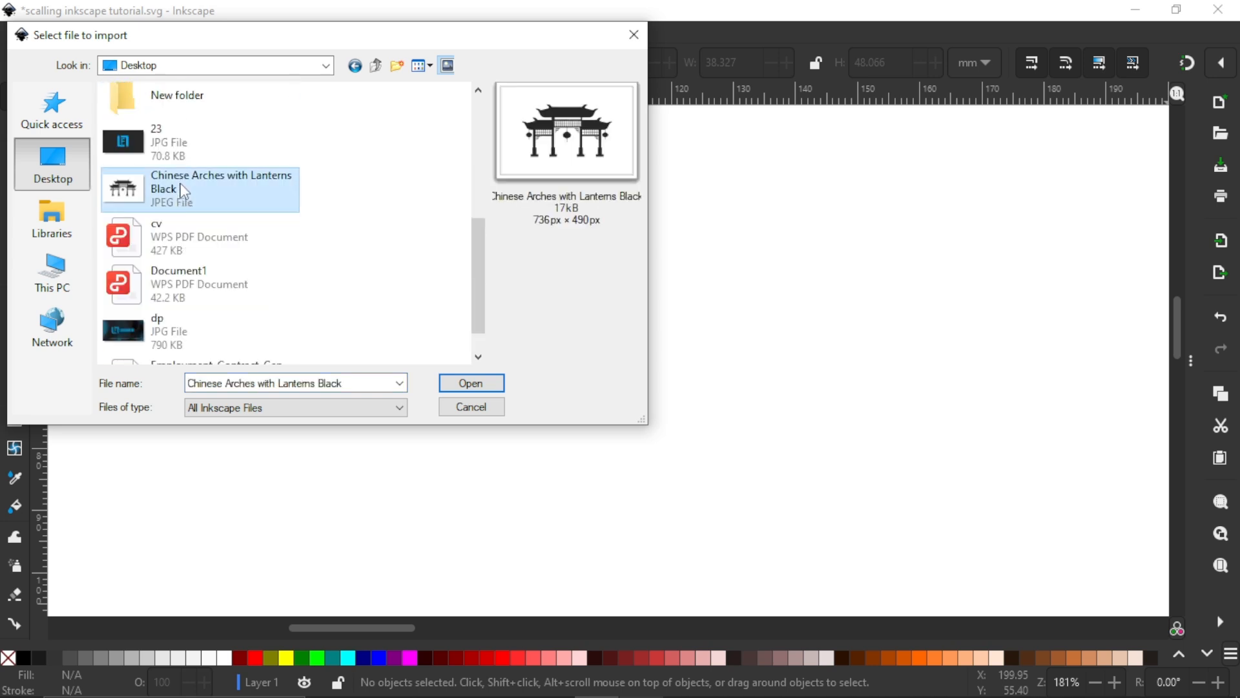
click(466, 386)
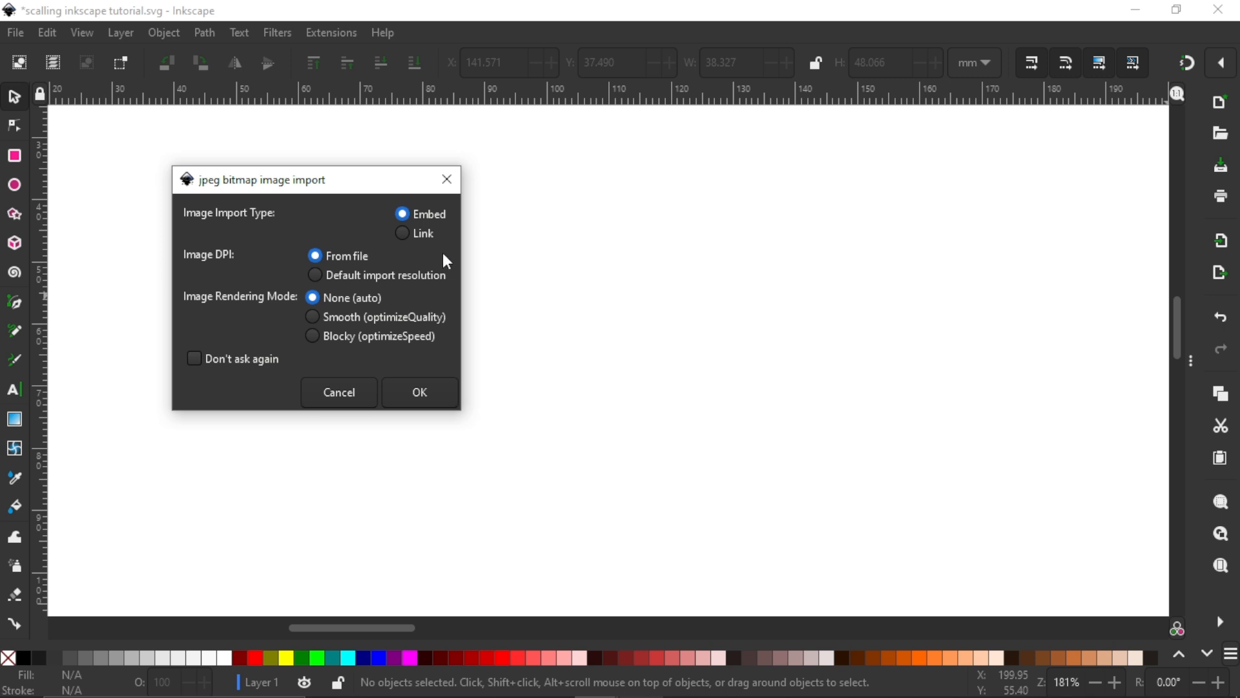
click(421, 395)
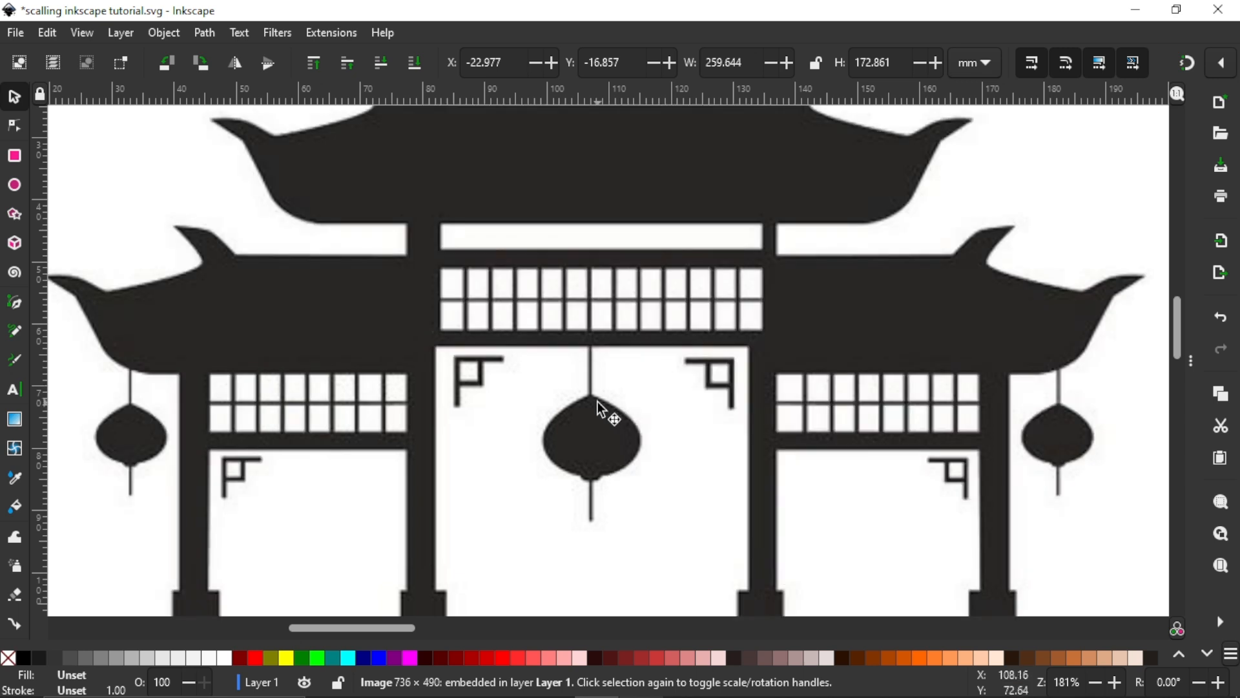
Step: Scale the imported image down to about 111 × 74 mm and move it to about X -87 mm, Y -7 mm
scroll(618, 390, down, 3)
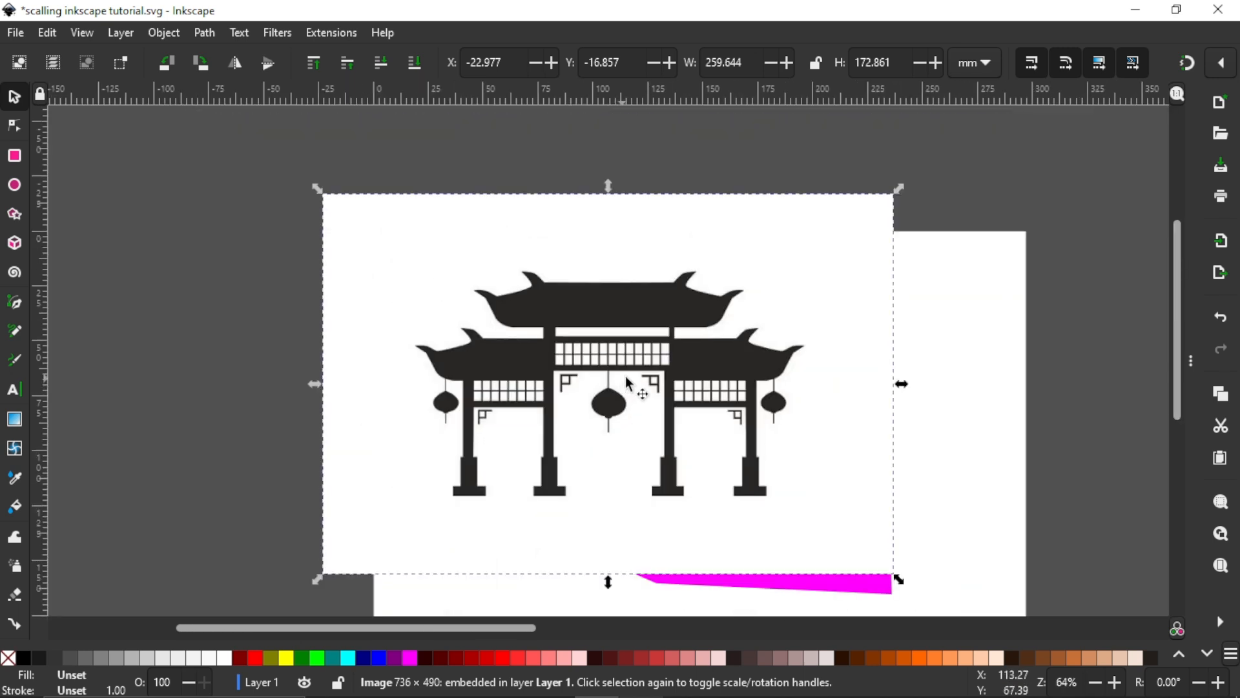
drag(899, 189, 818, 302)
drag(631, 353, 327, 266)
Step: Check the imported image with the Node tool for editable nodes
click(15, 127)
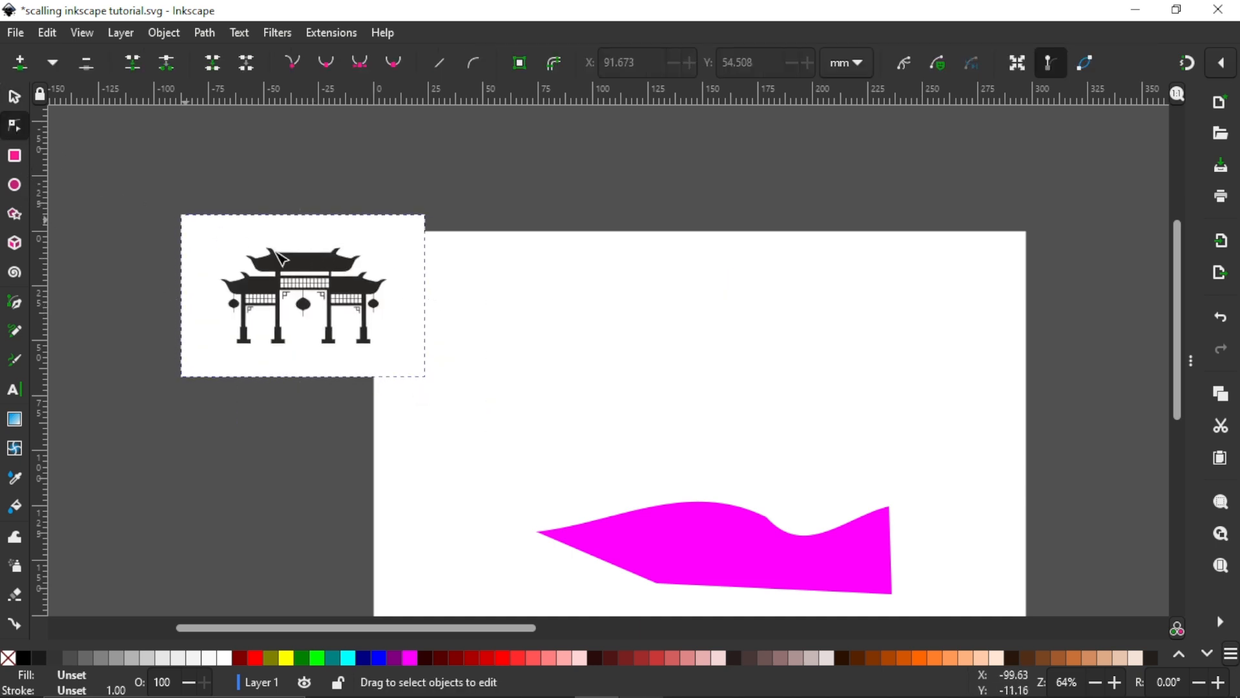
click(342, 302)
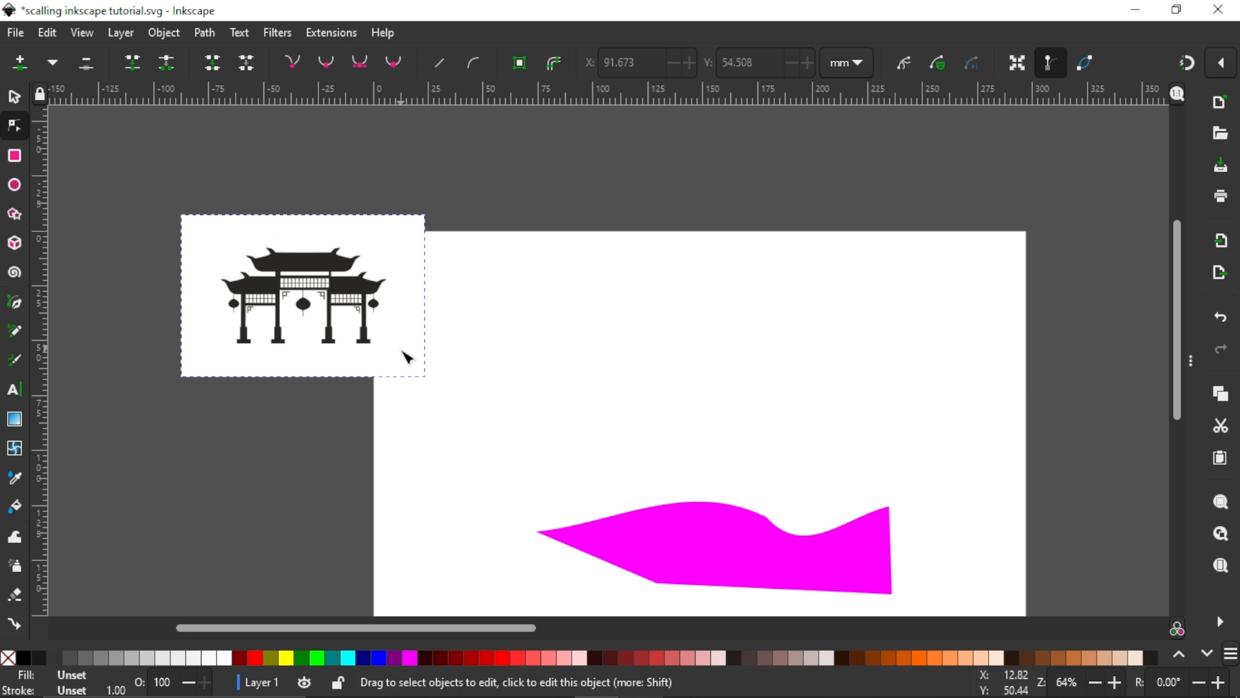
click(148, 239)
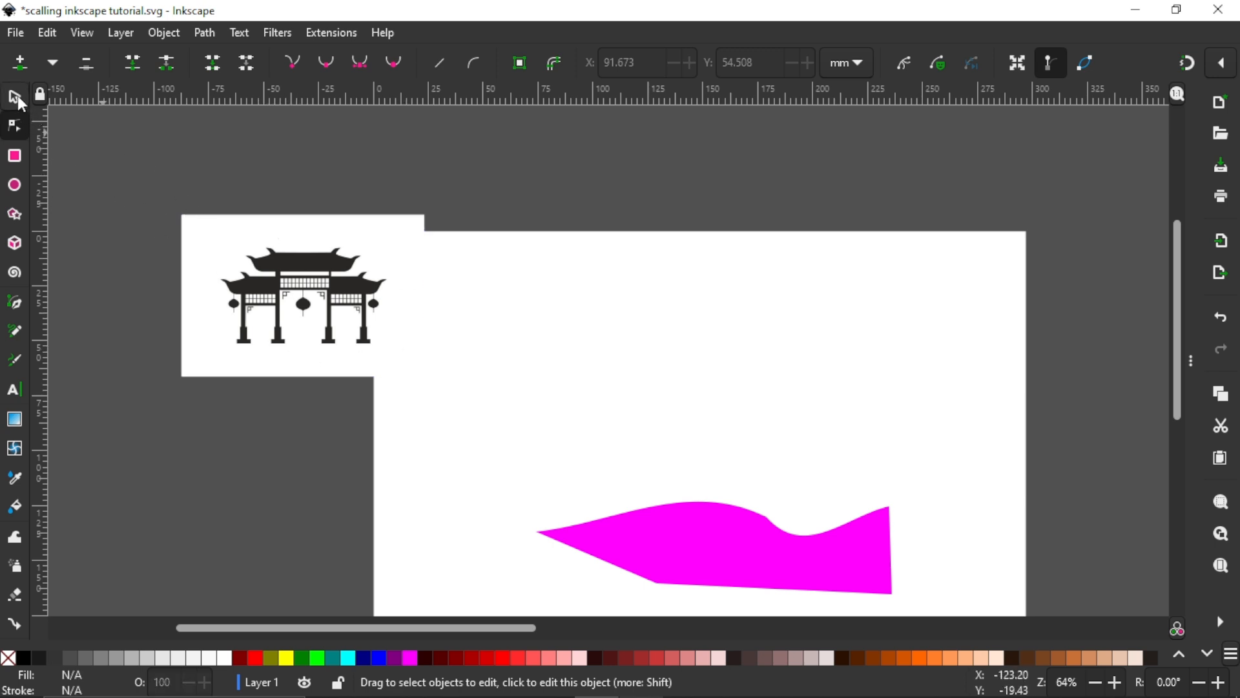
Step: Move the imported image fully off the page to about X -113 mm, Y 20 mm
click(14, 96)
click(305, 285)
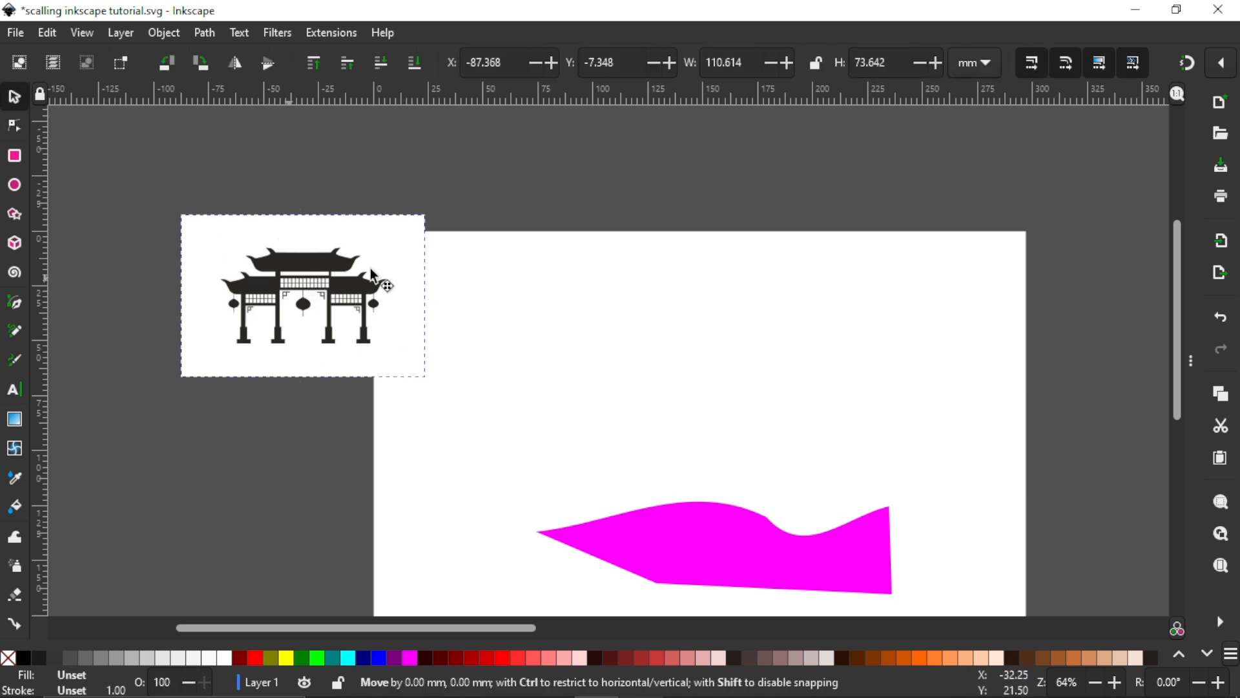
drag(371, 272, 245, 328)
Step: Trace the image into a path with Trace Bitmap, using a single scan, Brightness cutoff and a 0.450 threshold
click(205, 32)
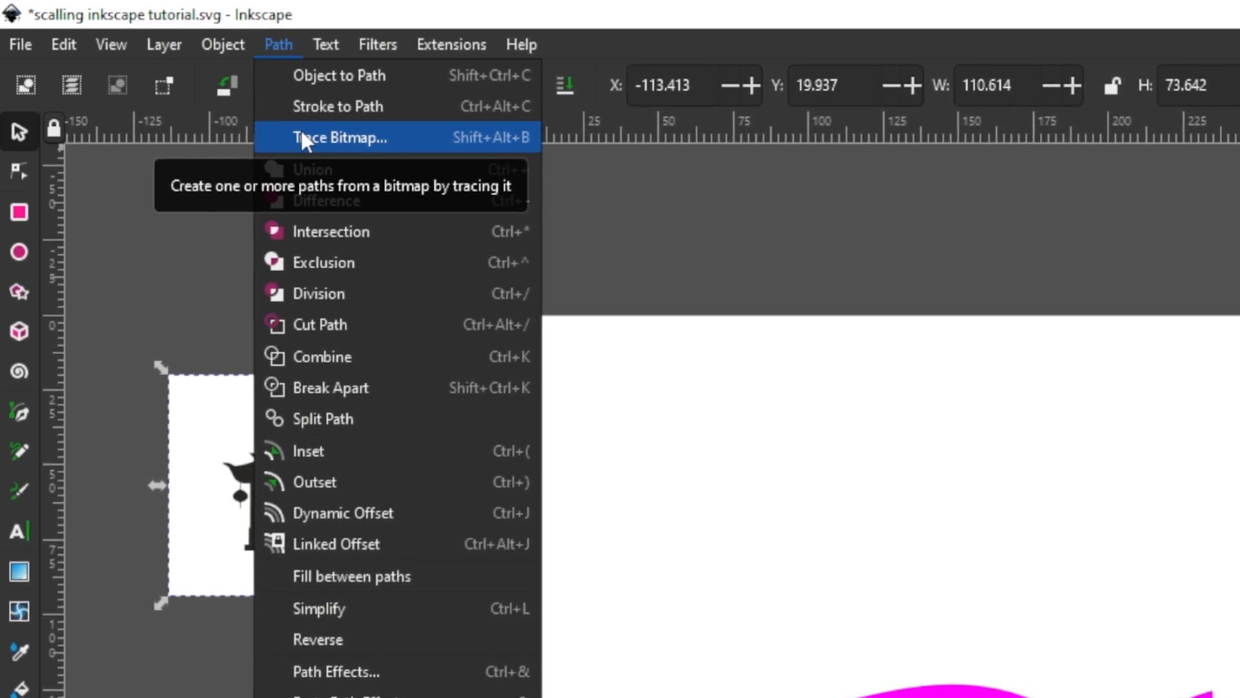
click(301, 130)
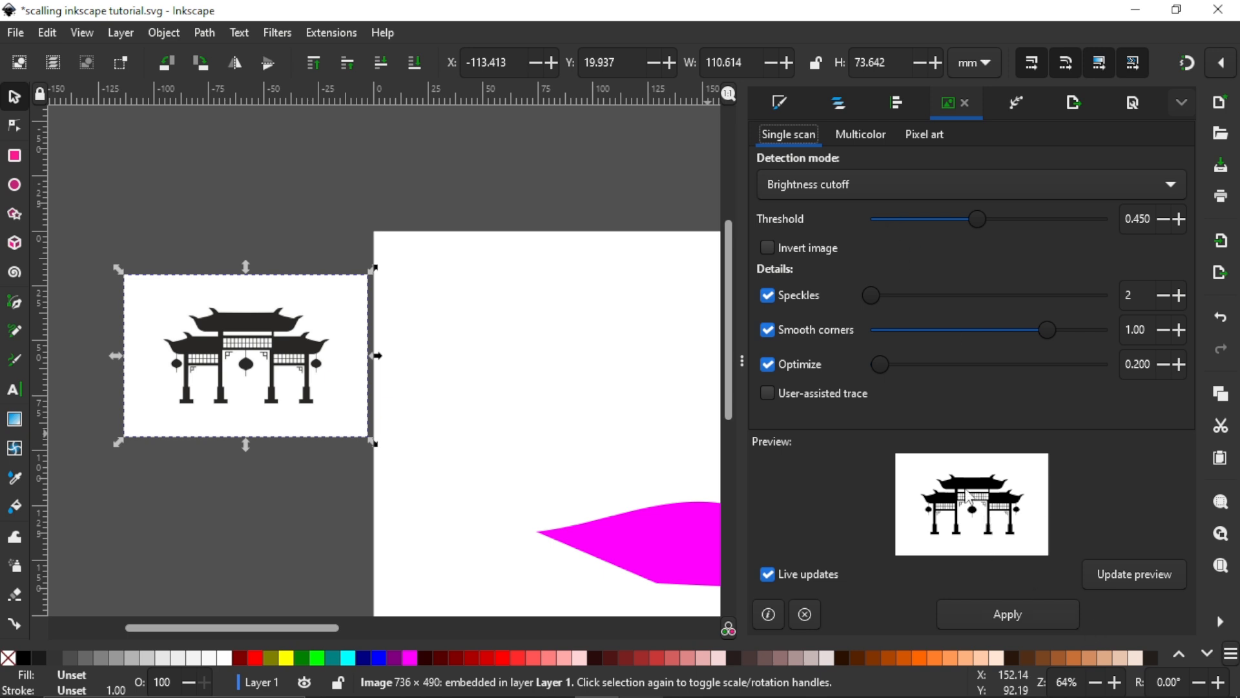
click(1030, 620)
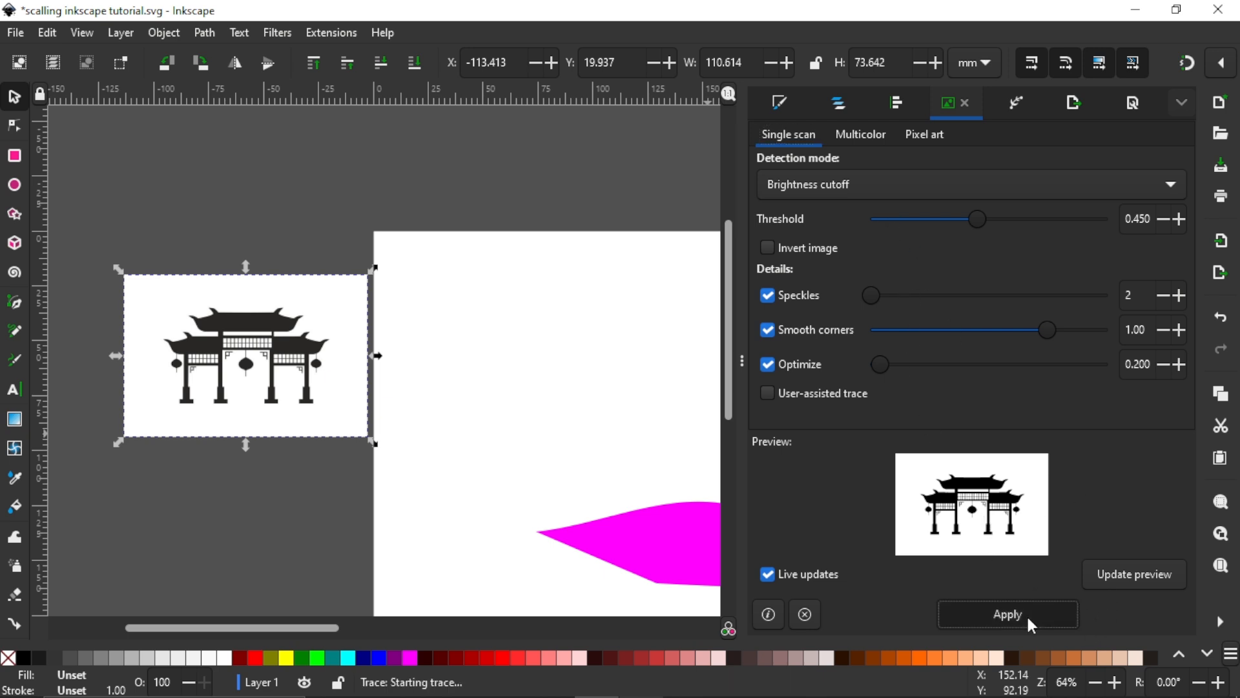
Step: Move the traced arch path onto the page, close the tracing settings and enlarge the path to about 145 × 84 mm
mouse_move(309, 347)
mouse_down()
mouse_move(451, 352)
mouse_move(496, 330)
mouse_move(685, 347)
mouse_up()
click(741, 360)
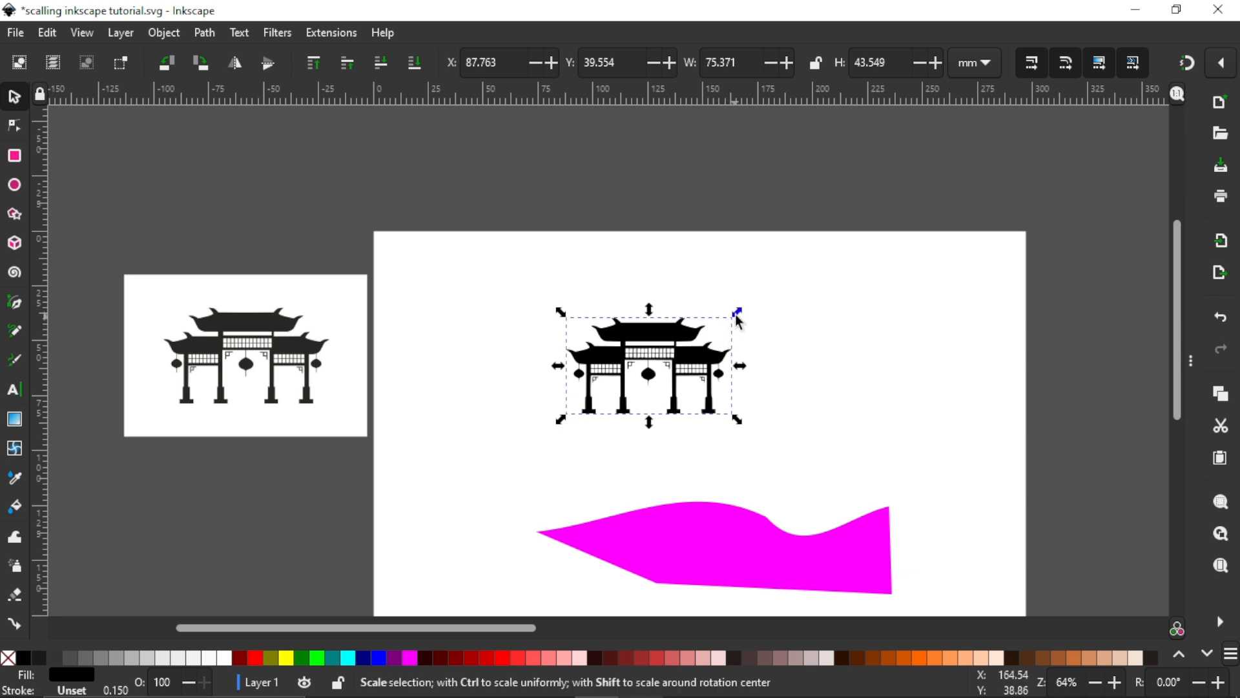
drag(737, 314, 817, 266)
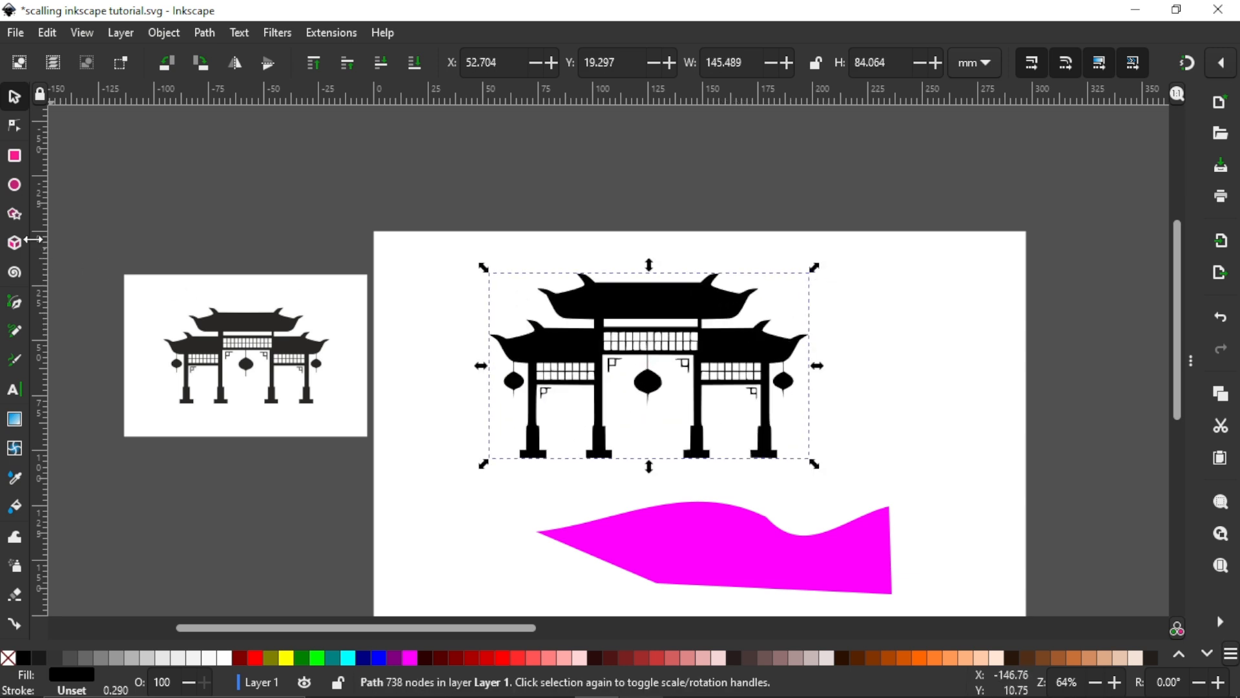
Step: Examine the traced arch's nodes with the Node tool, selecting a few in the lattice between the pillars
click(15, 125)
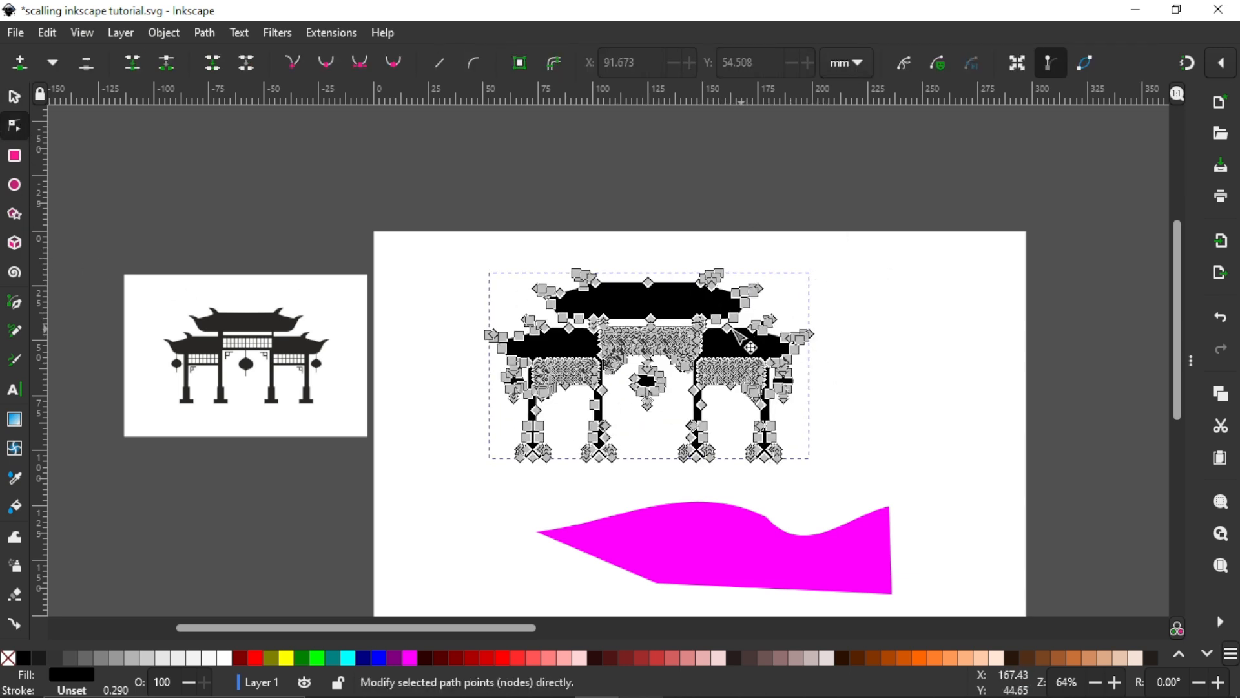
click(710, 369)
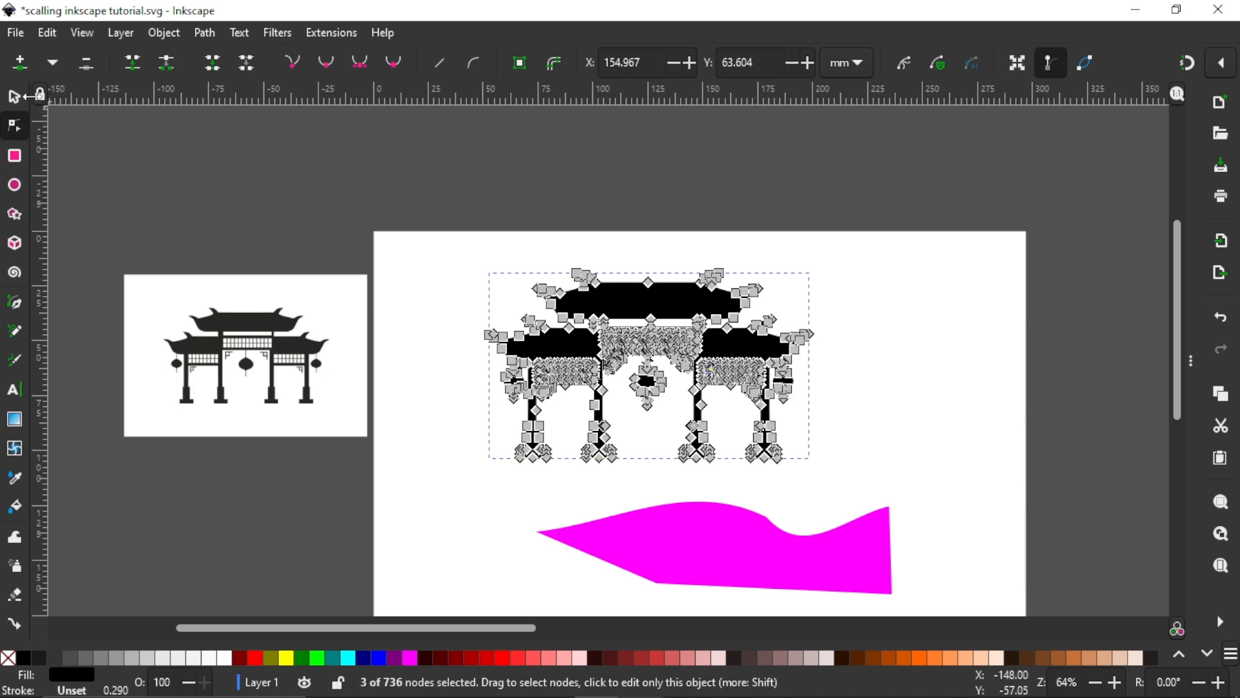
click(15, 97)
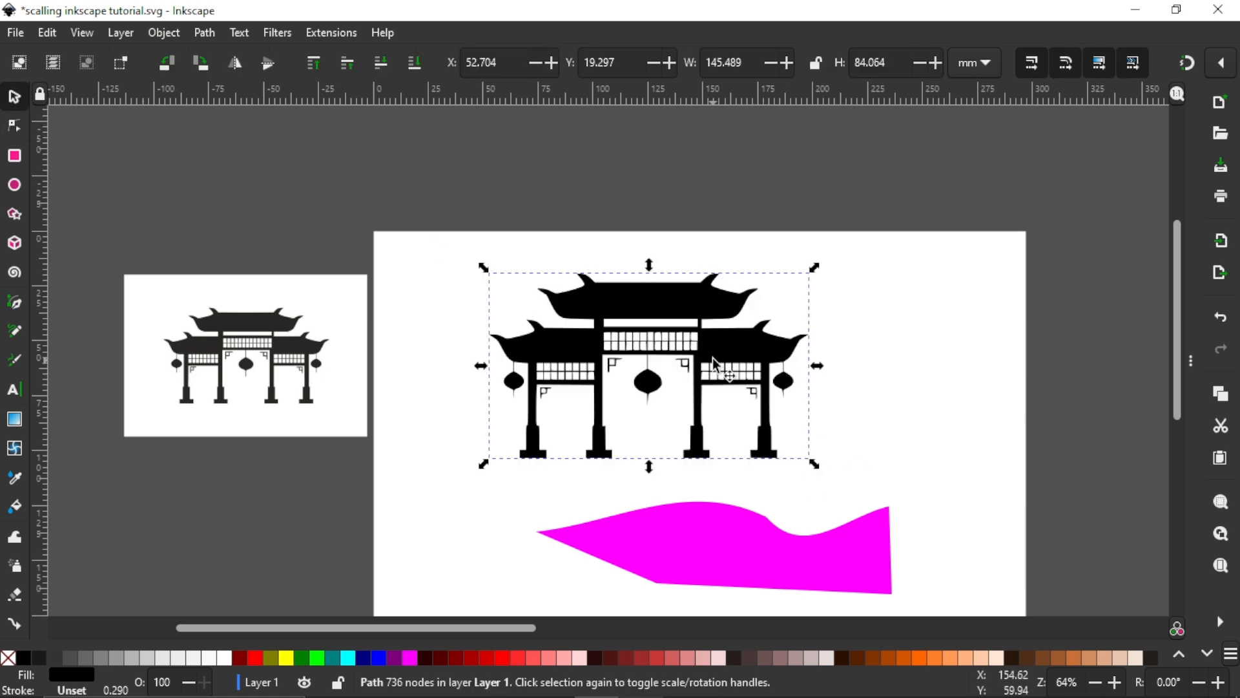
Step: Move the traced arch to about X 47 mm, Y 15 mm and try several fill colours, settling on light orange
mouse_move(712, 350)
mouse_down()
mouse_move(751, 353)
mouse_move(708, 343)
mouse_move(707, 329)
mouse_up()
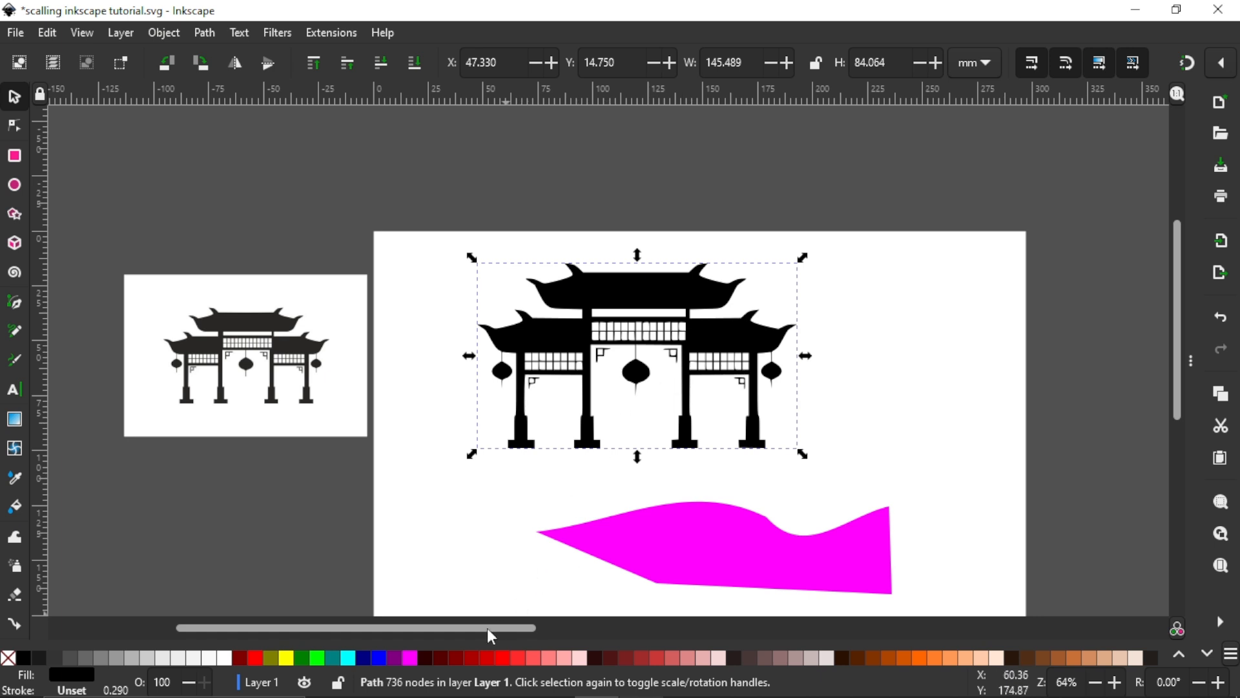
click(429, 657)
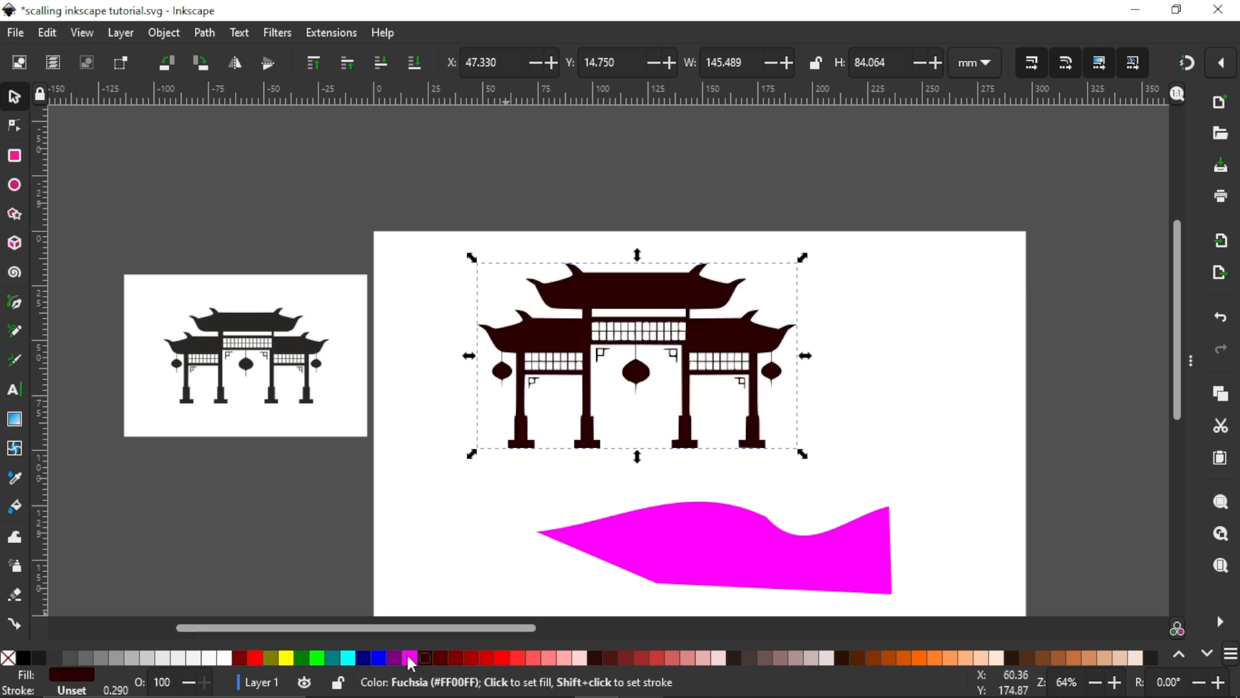
click(411, 657)
click(888, 658)
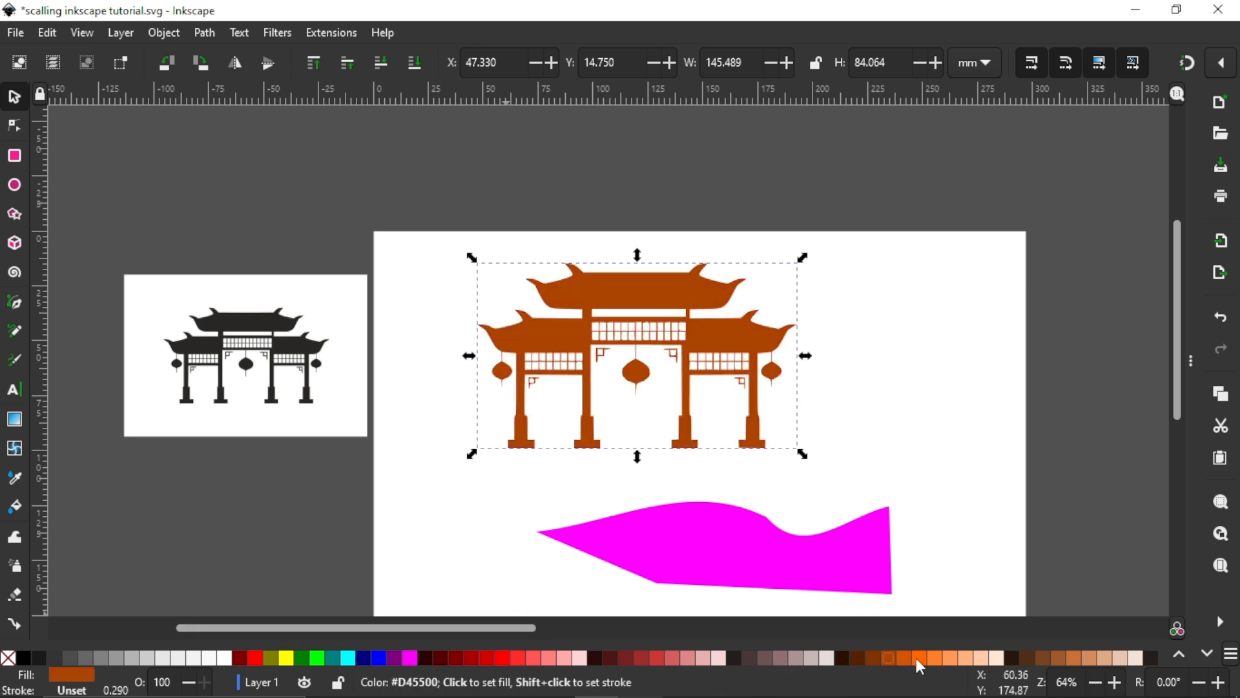
click(918, 658)
click(954, 658)
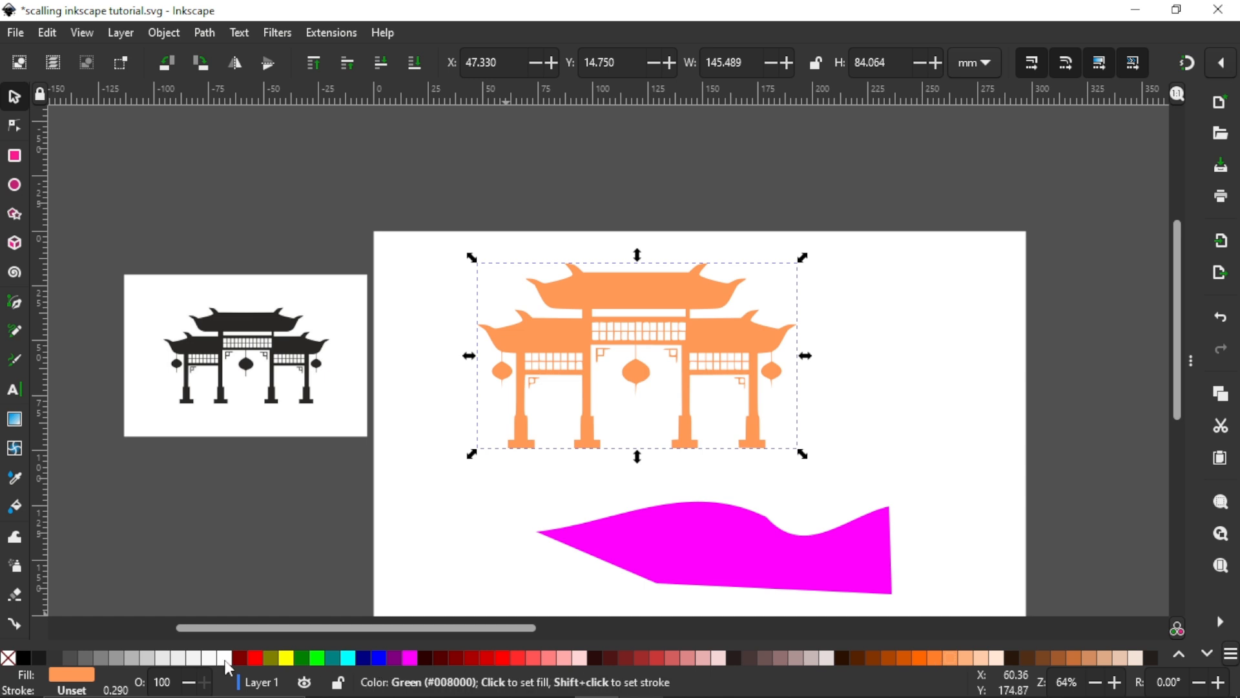
Step: Give the traced arch a green (#008000) stroke and a red fill
shift+click(307, 659)
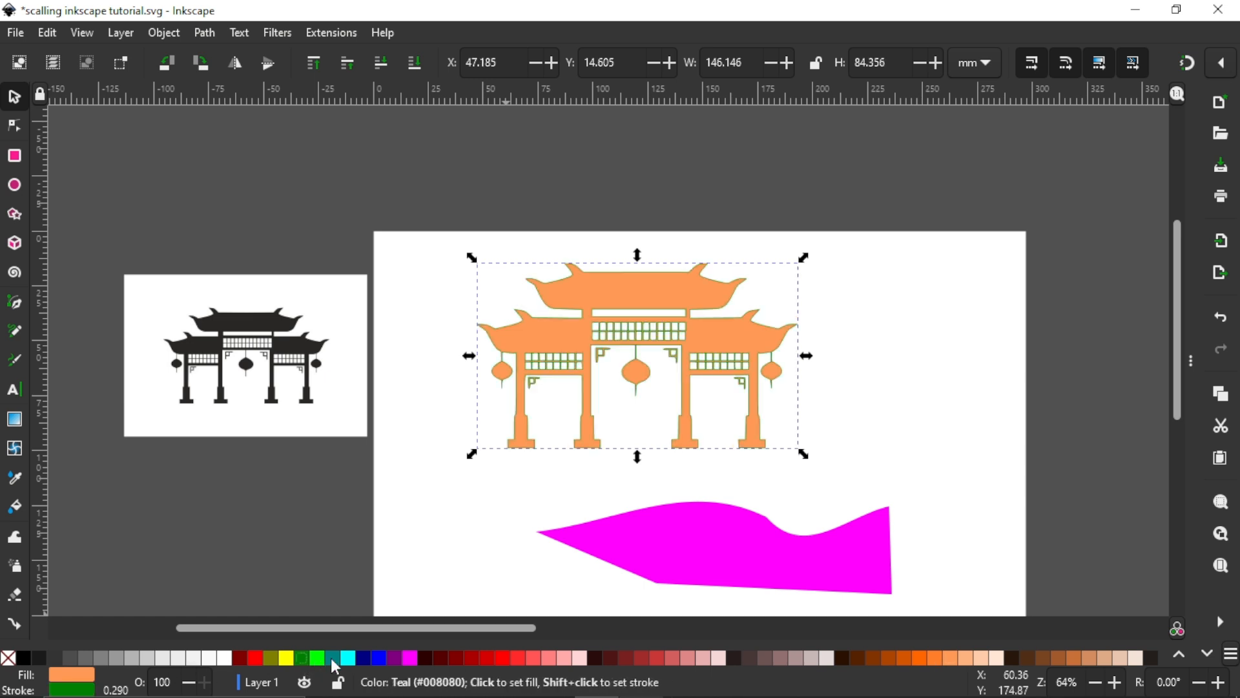
click(333, 658)
click(425, 657)
click(482, 664)
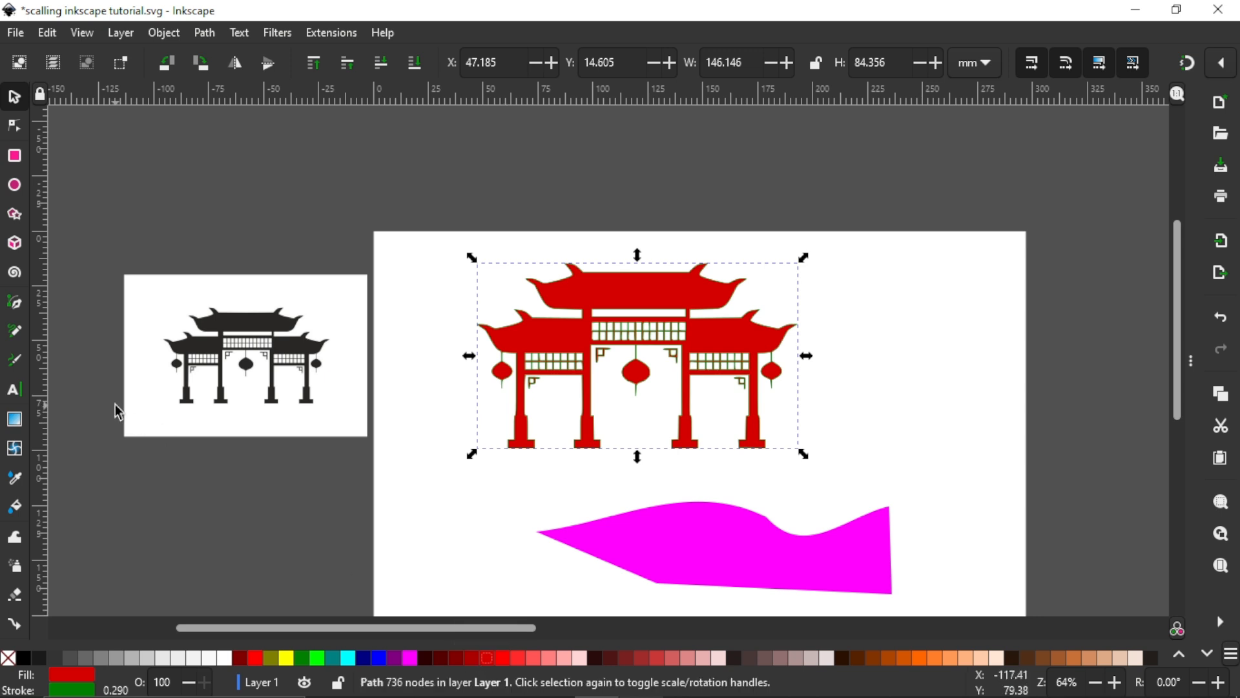
click(204, 34)
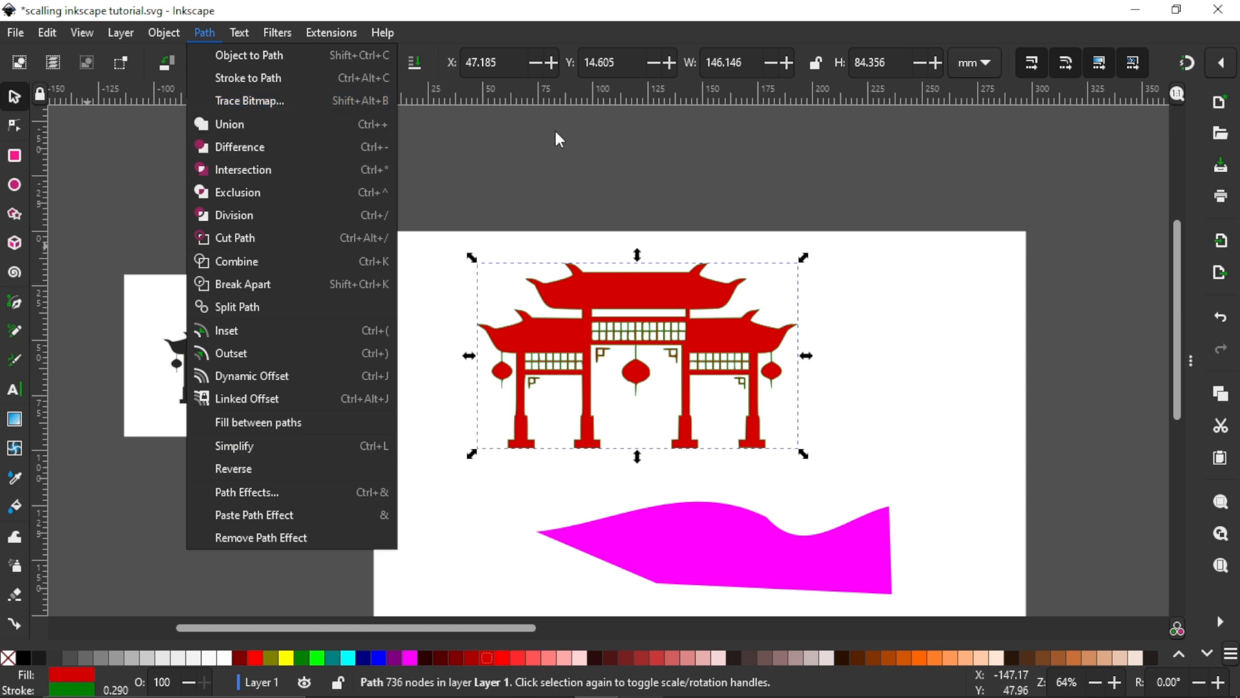
click(576, 149)
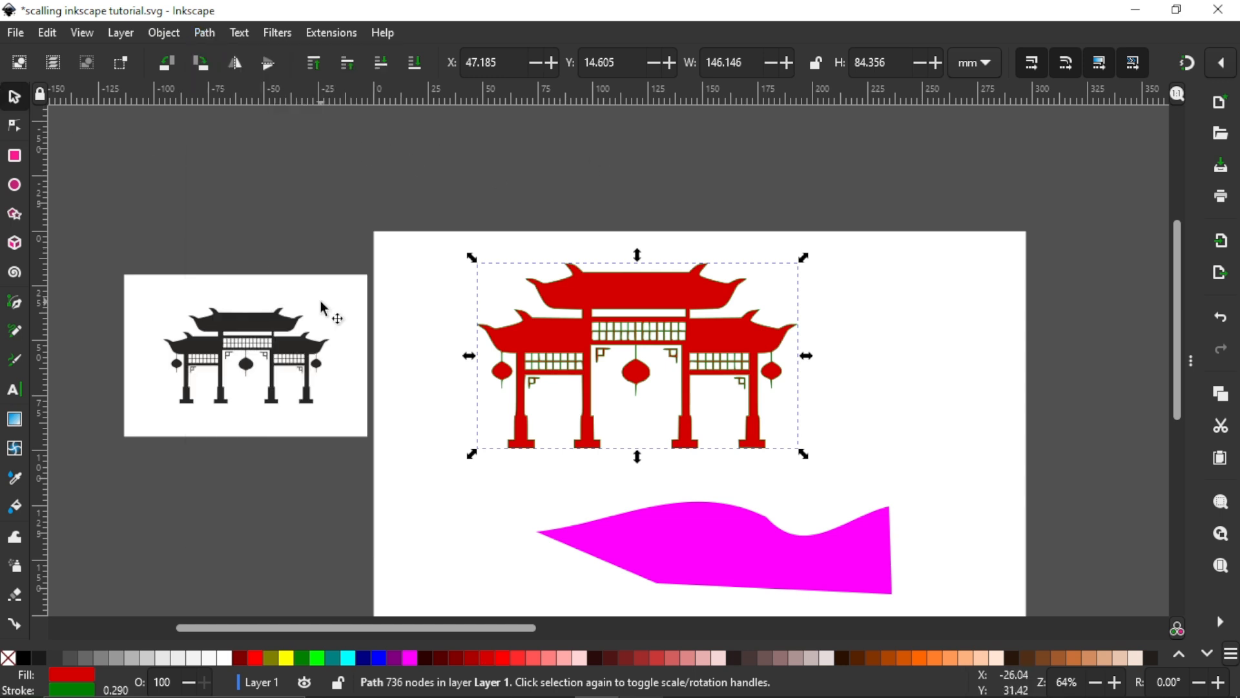
Step: Delete the imported image, the traced arch, the magenta shape and all remaining objects to empty the canvas
click(316, 349)
click(584, 329)
click(686, 536)
scroll(686, 385, down, 2)
click(617, 255)
click(383, 258)
key(Delete)
click(670, 250)
key(Delete)
click(683, 387)
key(Delete)
scroll(681, 359, up, 1)
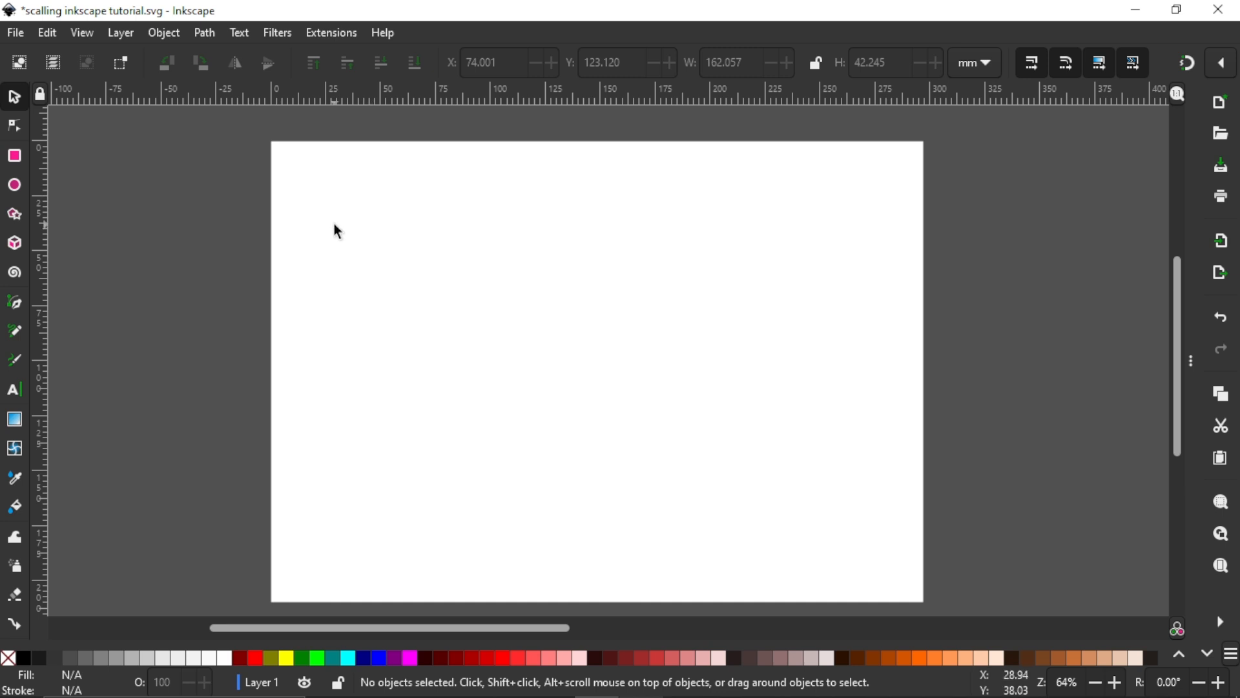
click(204, 32)
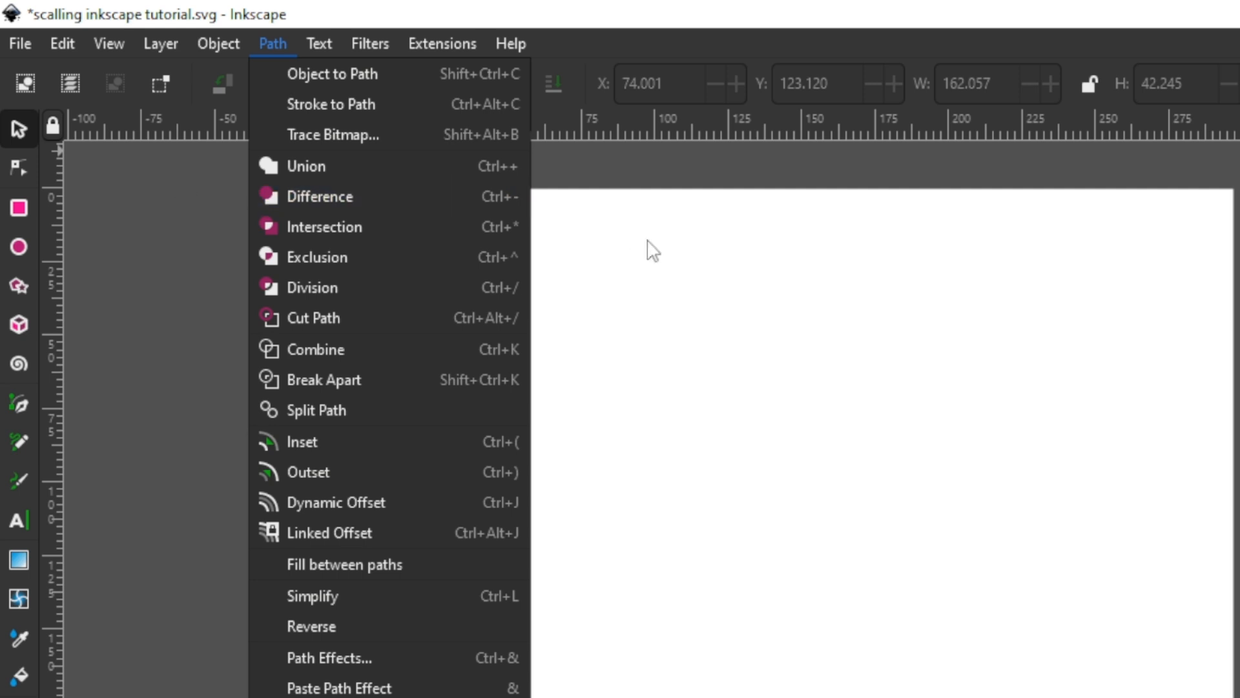
click(759, 329)
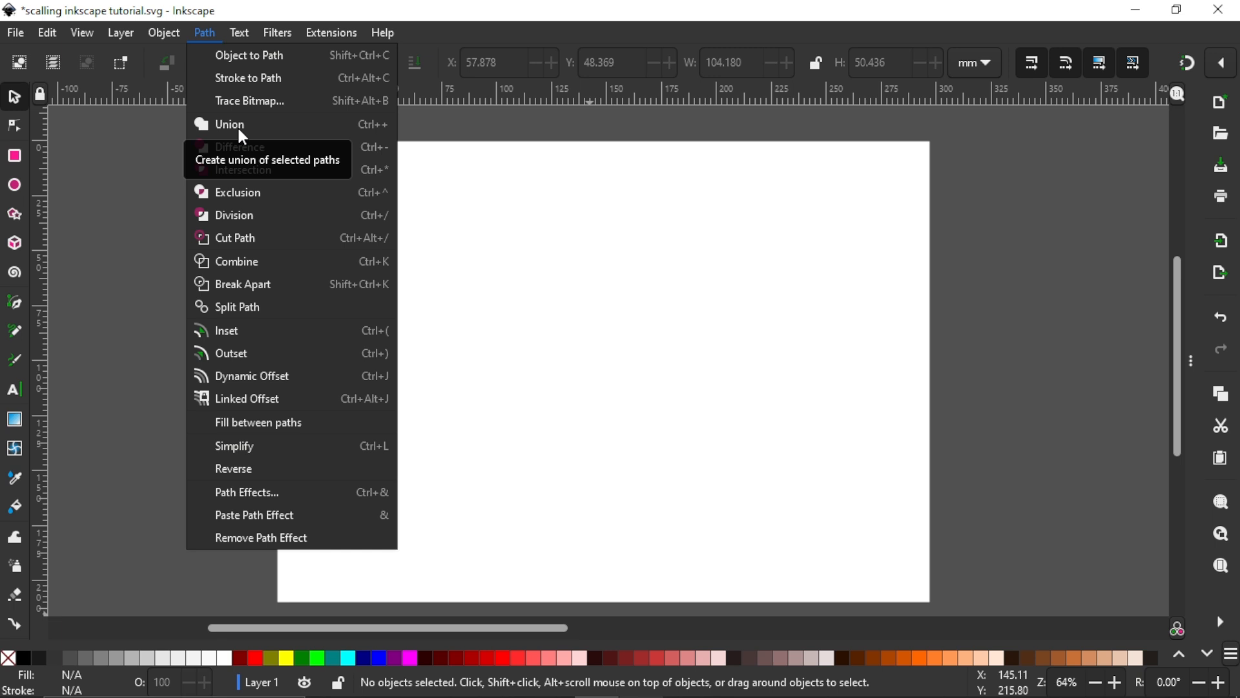
click(452, 172)
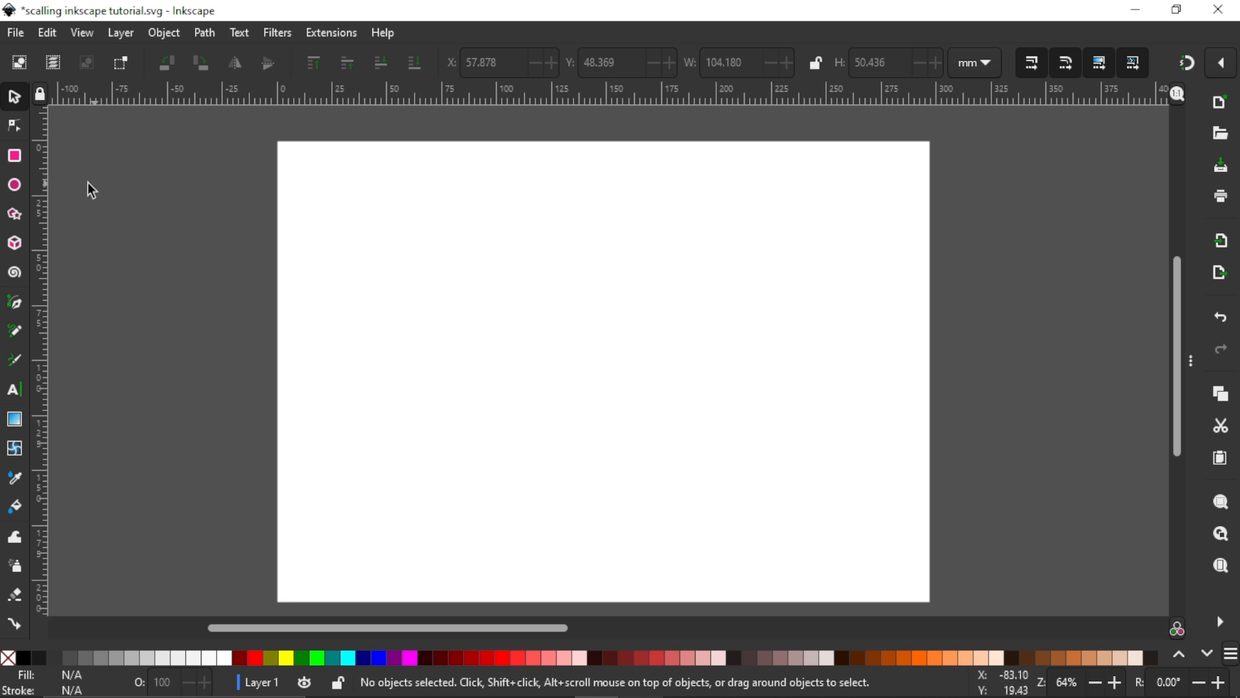
Step: Draw a three-cornered polygon with about 43.5 mm radius, move it to about X 83.8, Y 23.0 mm and fill it green
click(14, 215)
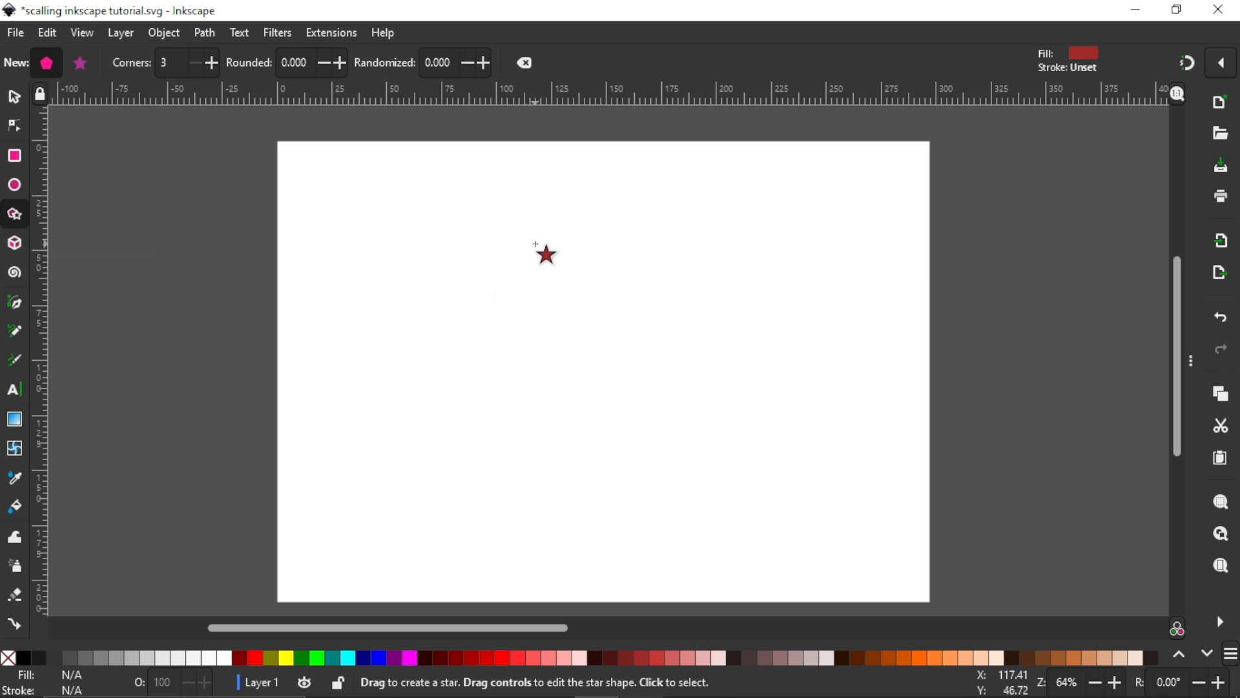
drag(534, 243, 617, 291)
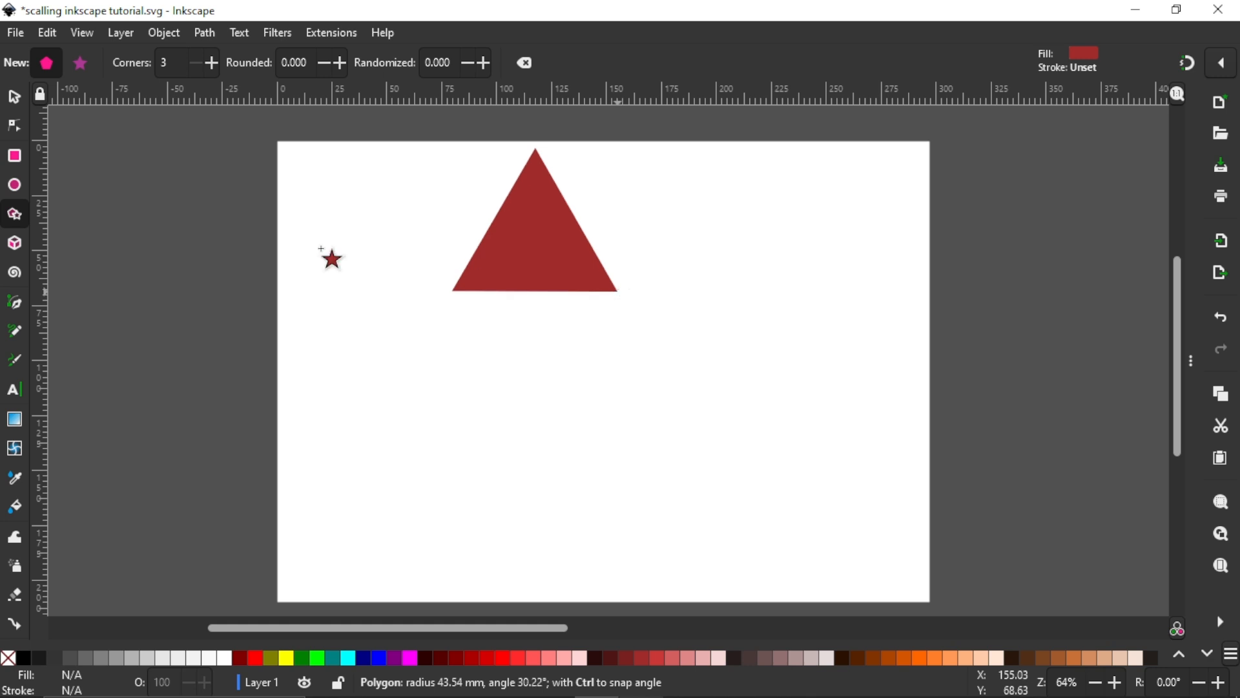
click(15, 99)
drag(515, 297, 534, 316)
click(302, 659)
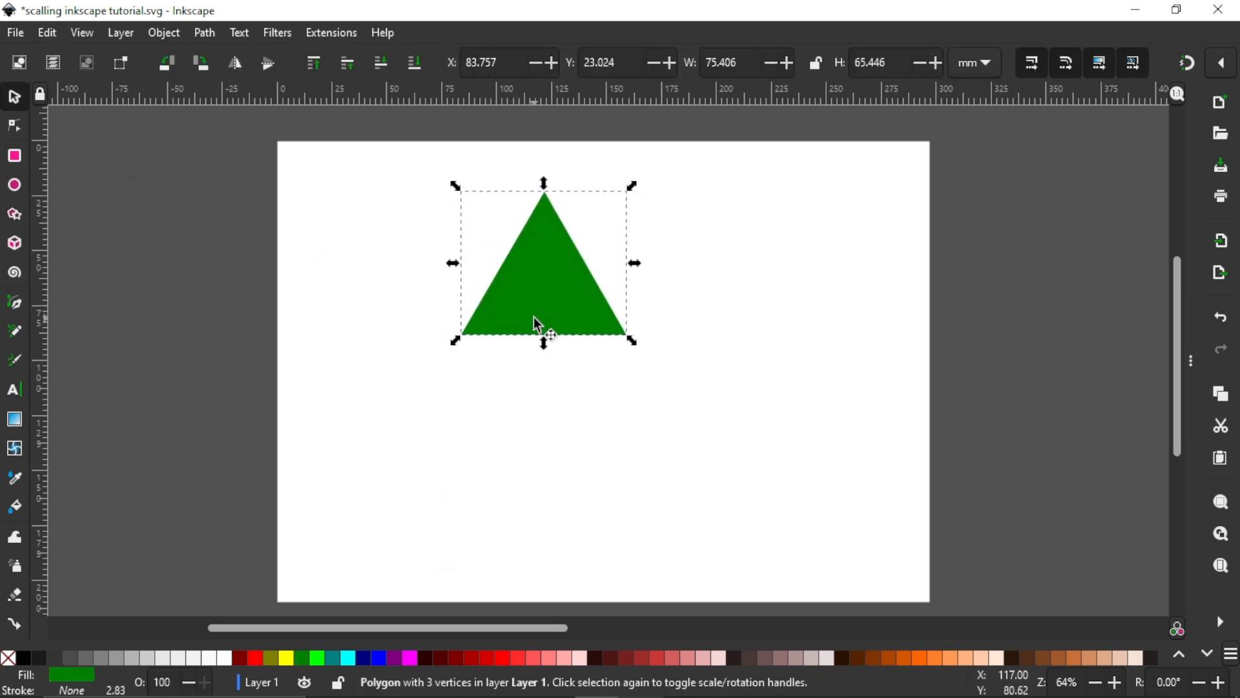
Step: Convert the green triangle to a path with Object to Path
click(215, 35)
click(223, 53)
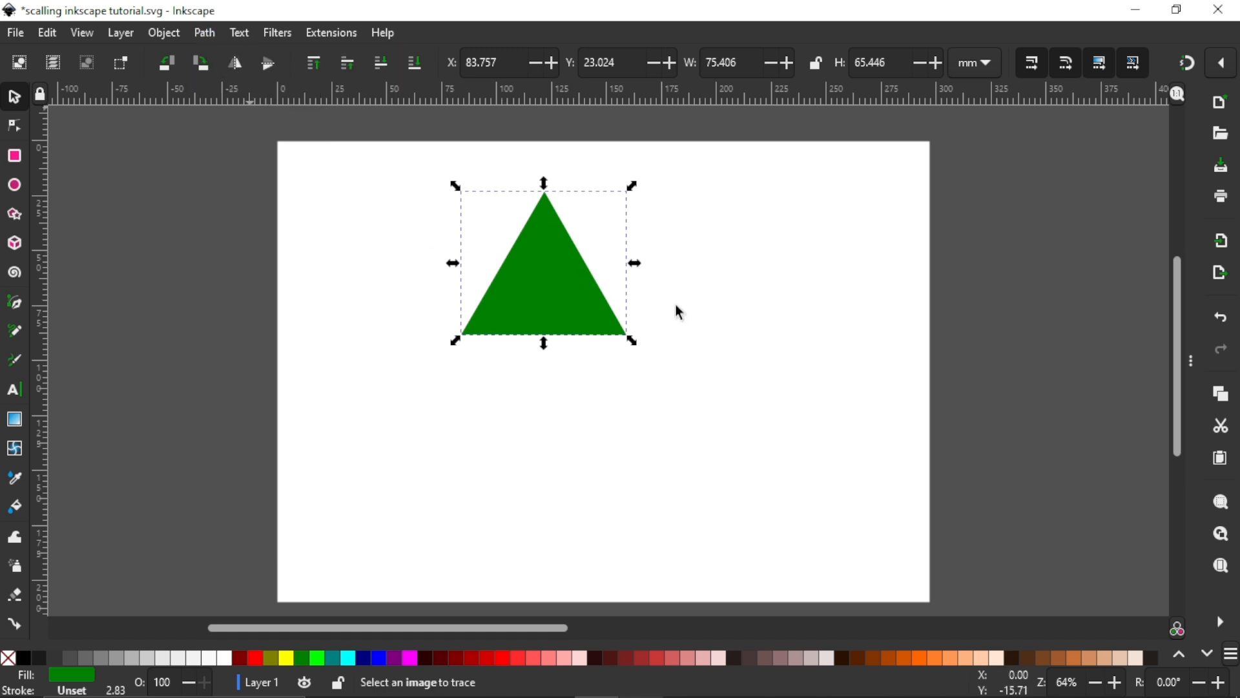
click(528, 295)
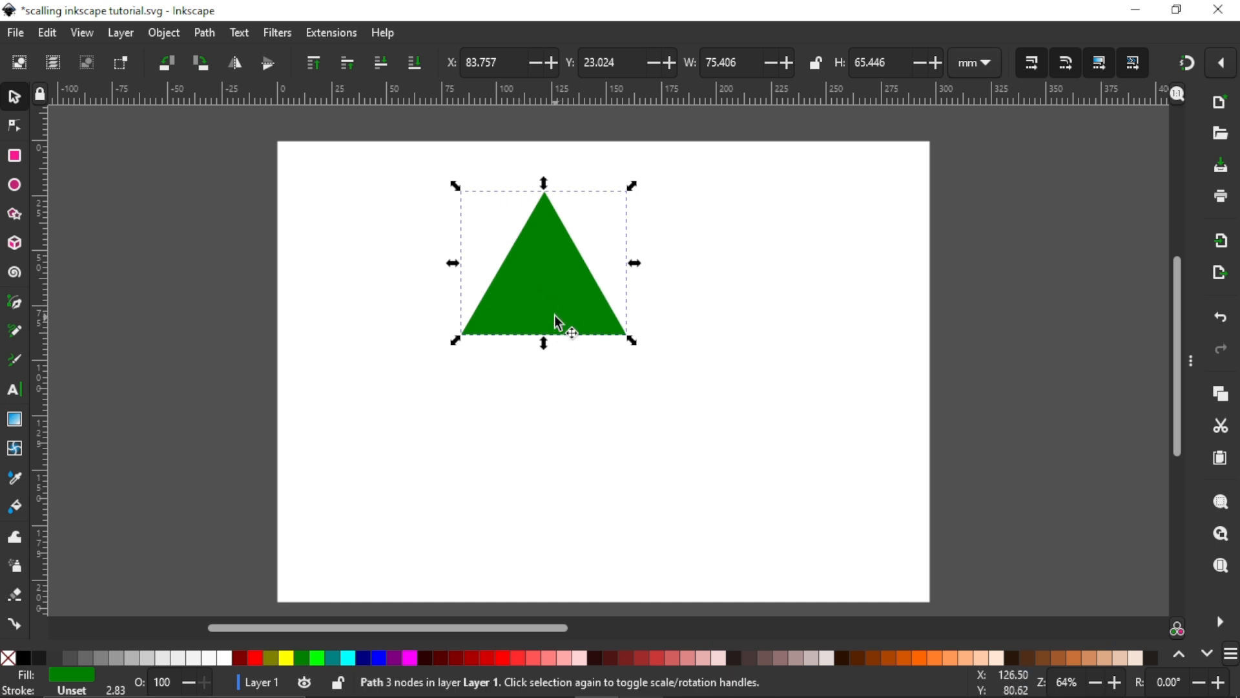
Step: Stack two overlapping copies below the green triangle, filling the middle one red and the lowest one orange
drag(554, 323, 541, 424)
click(503, 657)
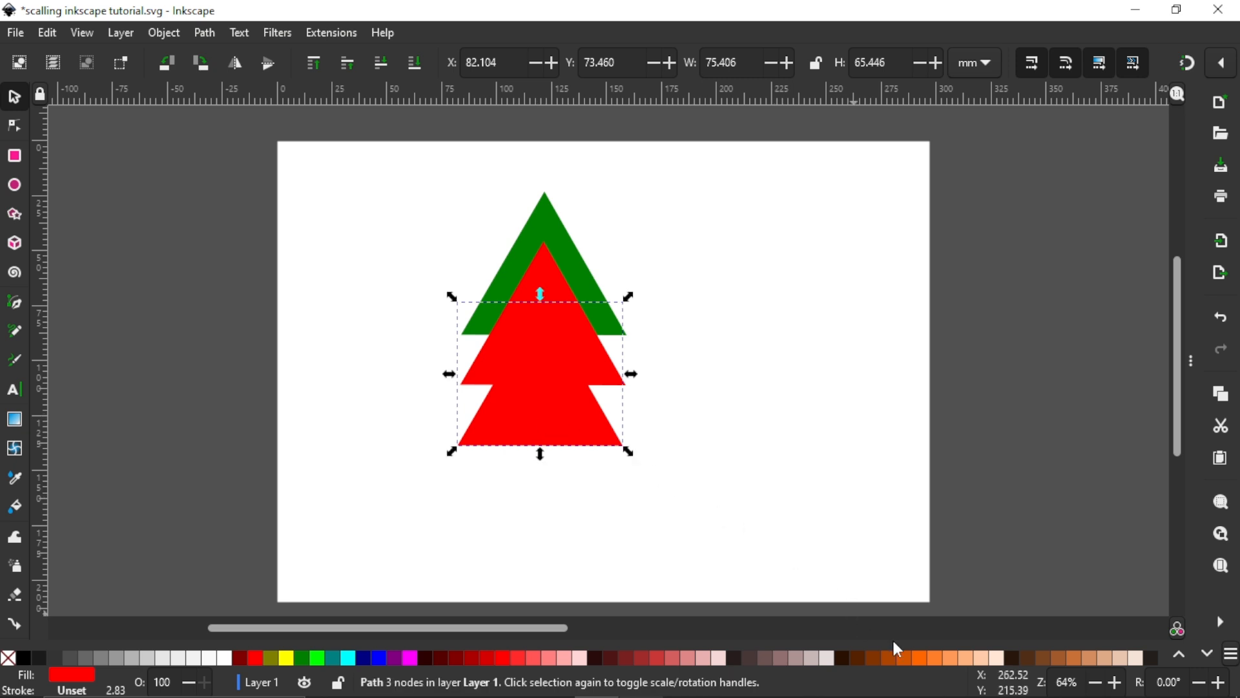
click(920, 658)
click(715, 350)
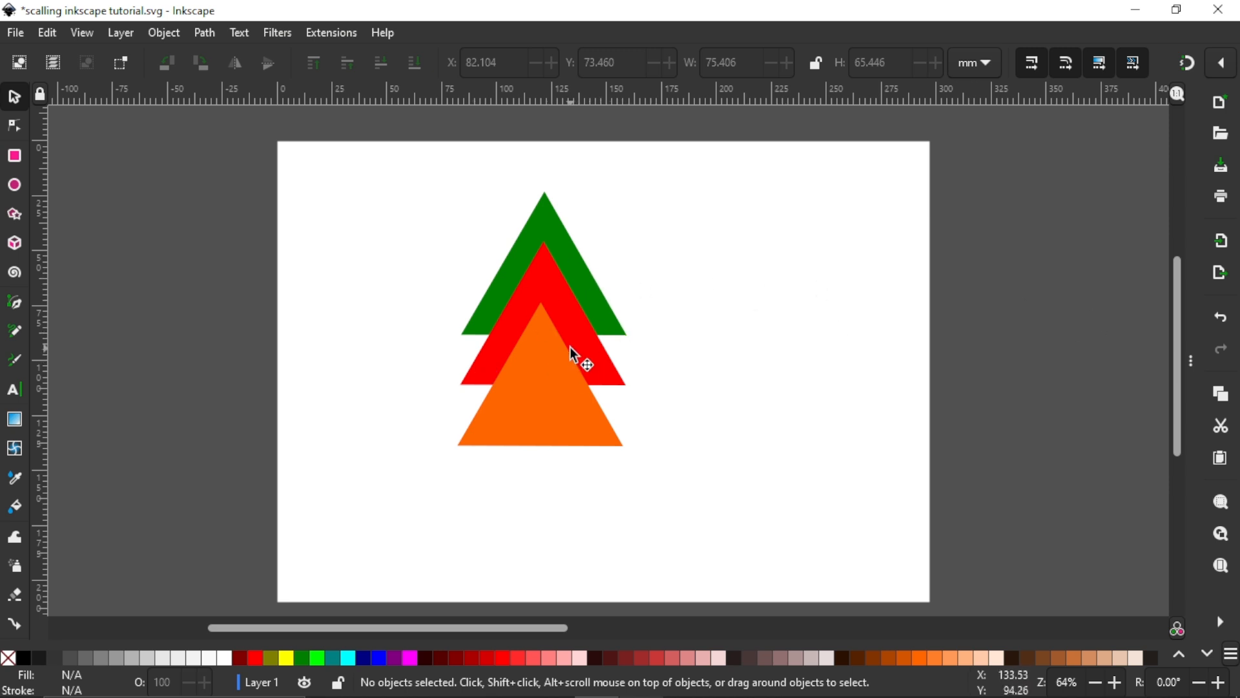
Step: Select the green, red and orange triangles together and merge them into one tree-shaped path with Union
click(604, 312)
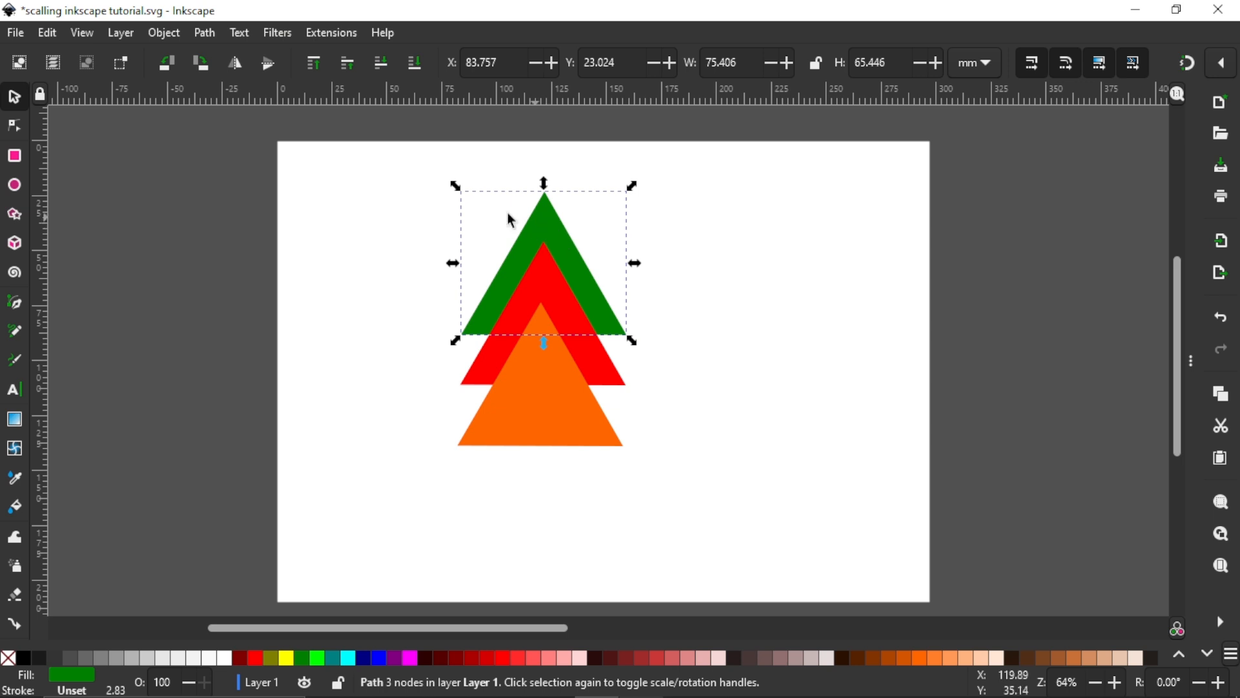
drag(389, 173, 746, 531)
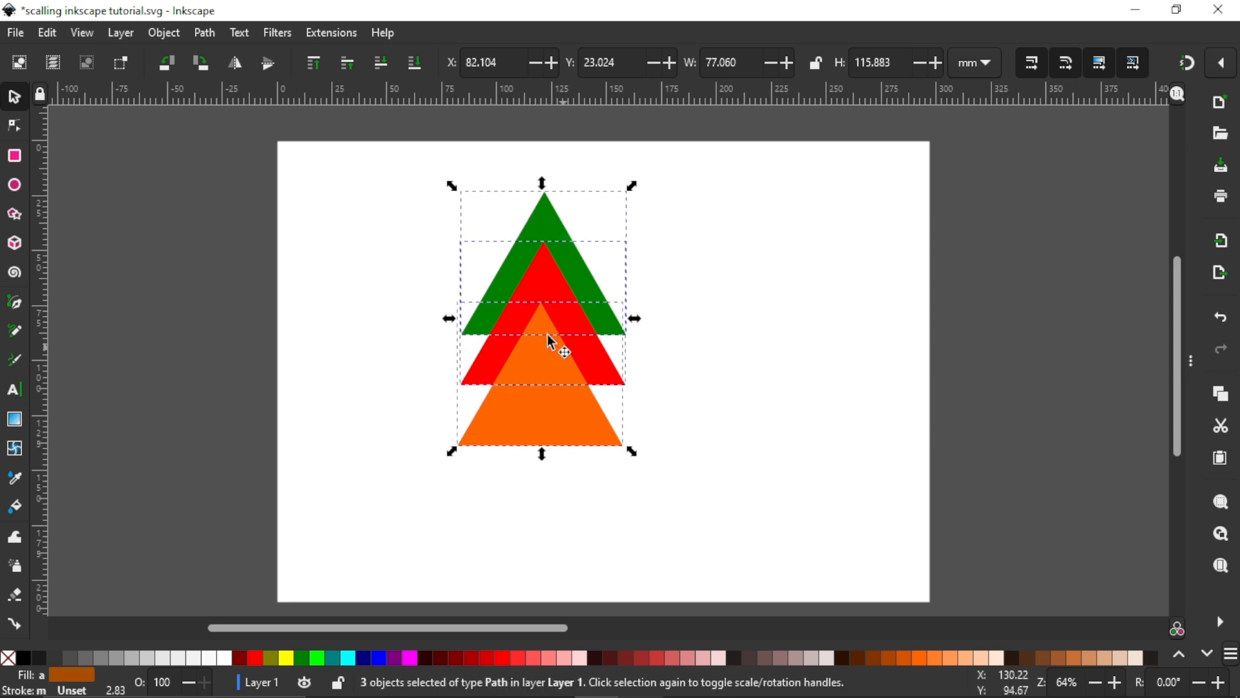
click(764, 347)
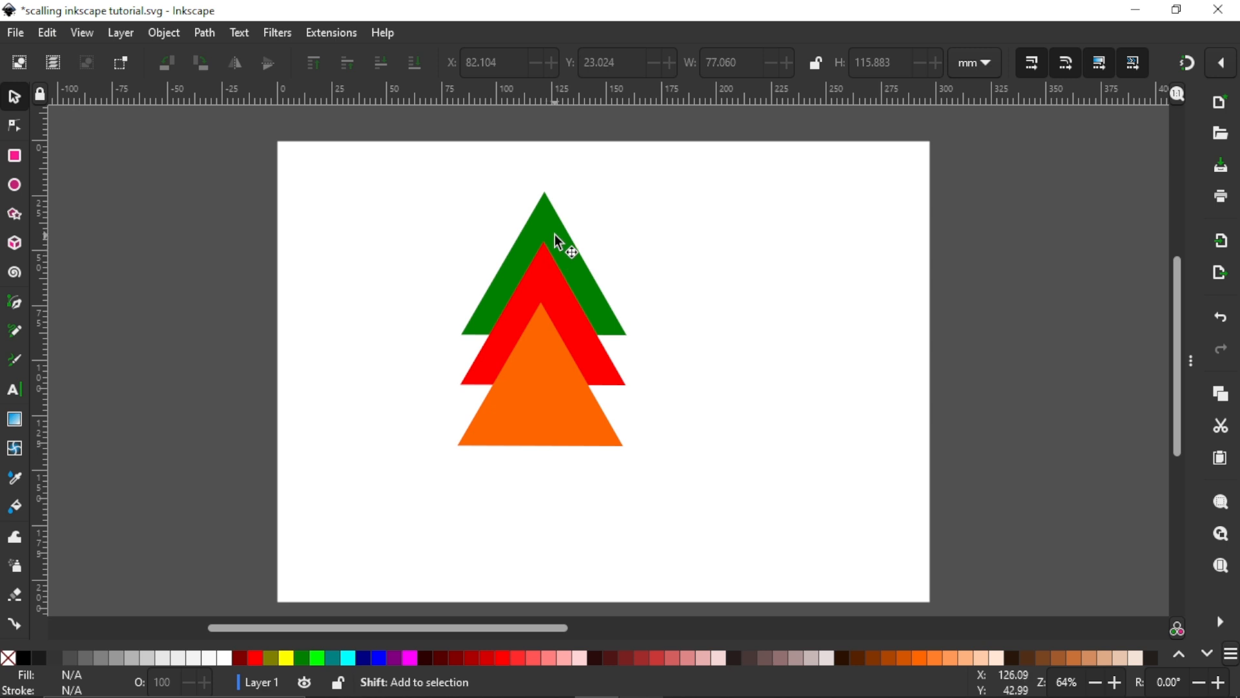
shift+click(553, 244)
shift+click(554, 291)
shift+click(545, 351)
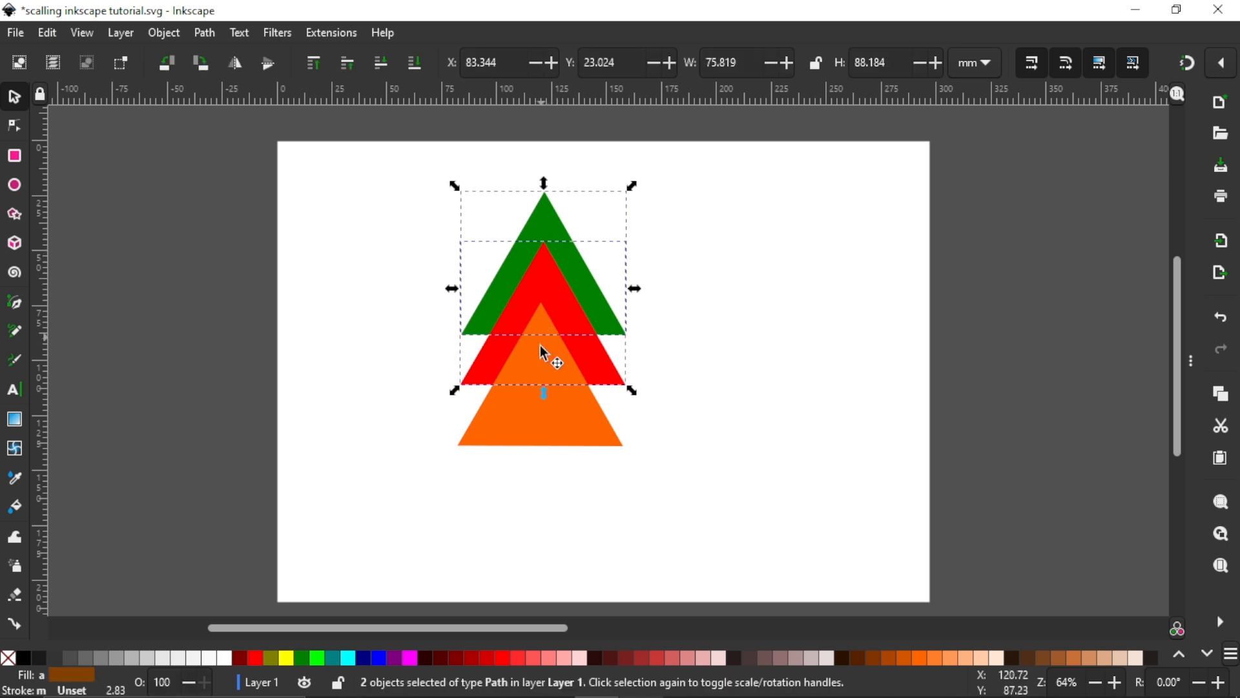
click(375, 170)
drag(375, 170, 709, 489)
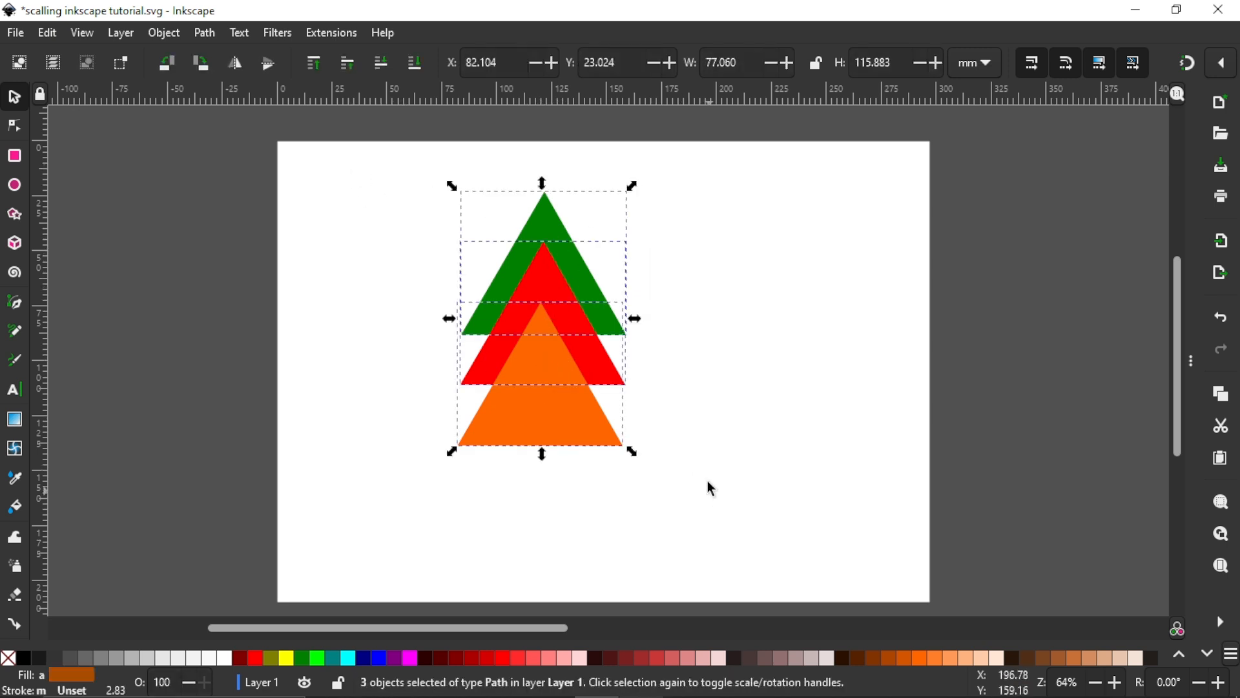
click(216, 35)
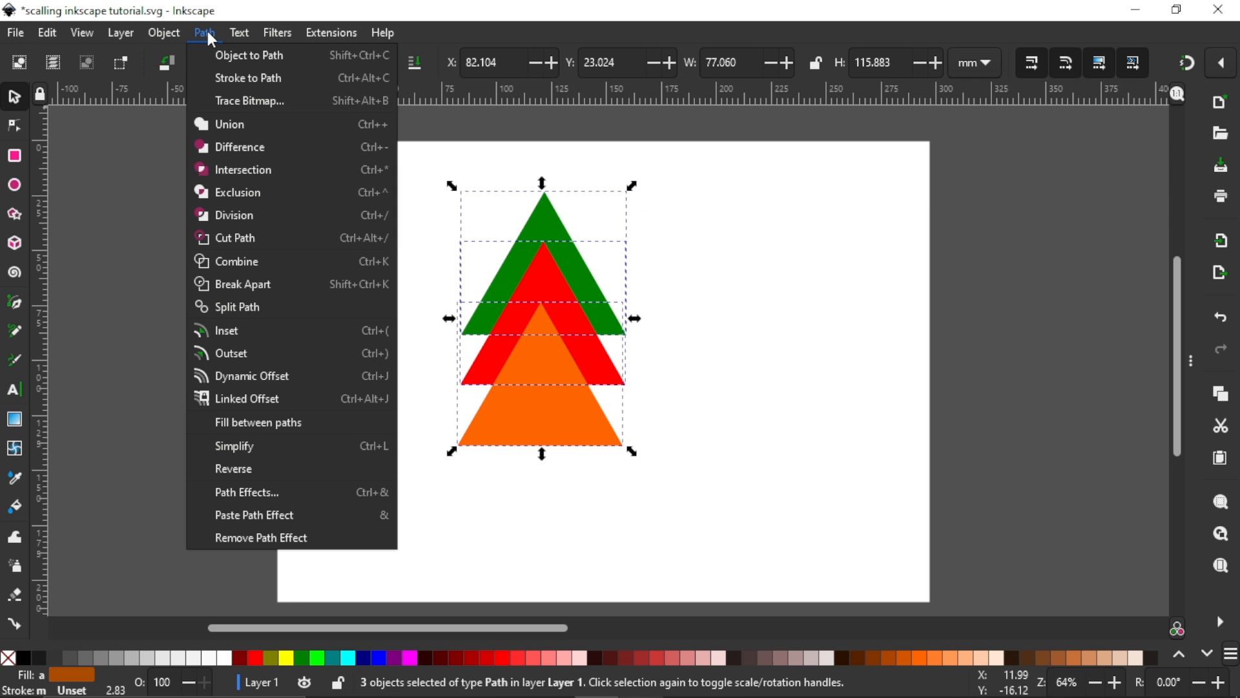
click(240, 124)
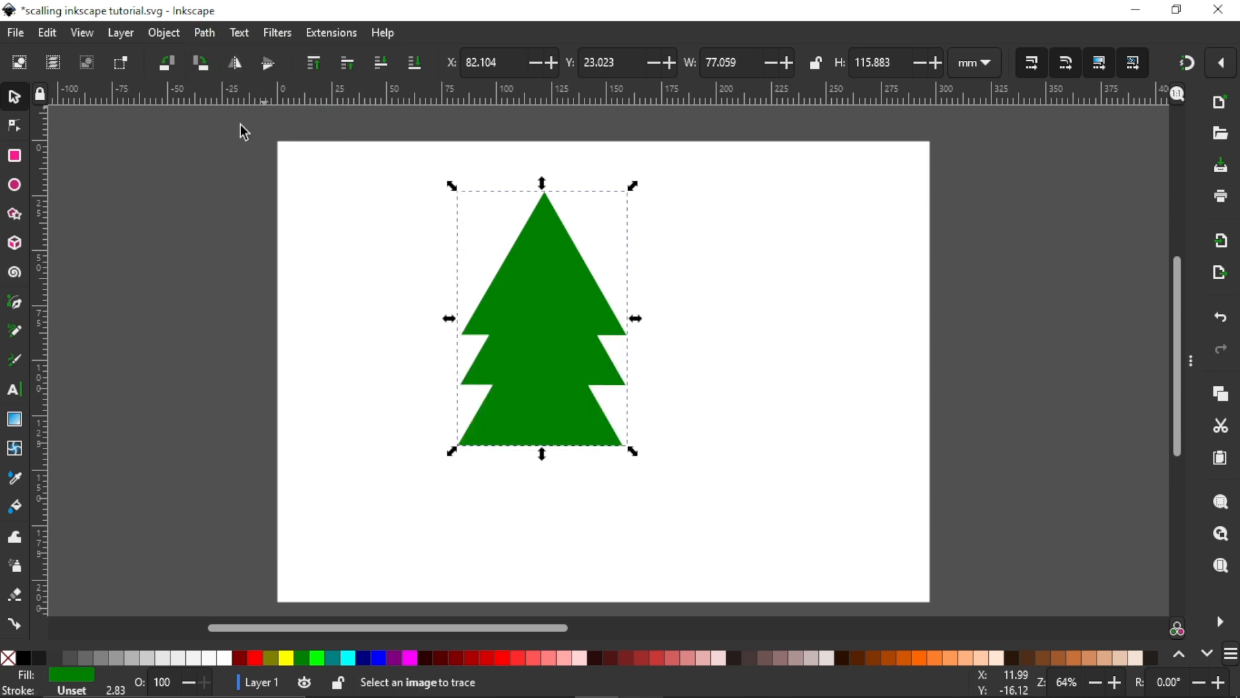
Step: Try dragging the merged tree's two upper notch nodes across the shape with the Node tool, and undo both node moves
click(686, 378)
mouse_move(605, 338)
mouse_down()
mouse_move(692, 332)
mouse_move(536, 374)
mouse_move(717, 349)
mouse_move(805, 237)
mouse_move(196, 258)
mouse_move(575, 206)
mouse_move(748, 333)
mouse_move(764, 324)
mouse_move(609, 310)
mouse_move(604, 326)
mouse_up()
click(14, 126)
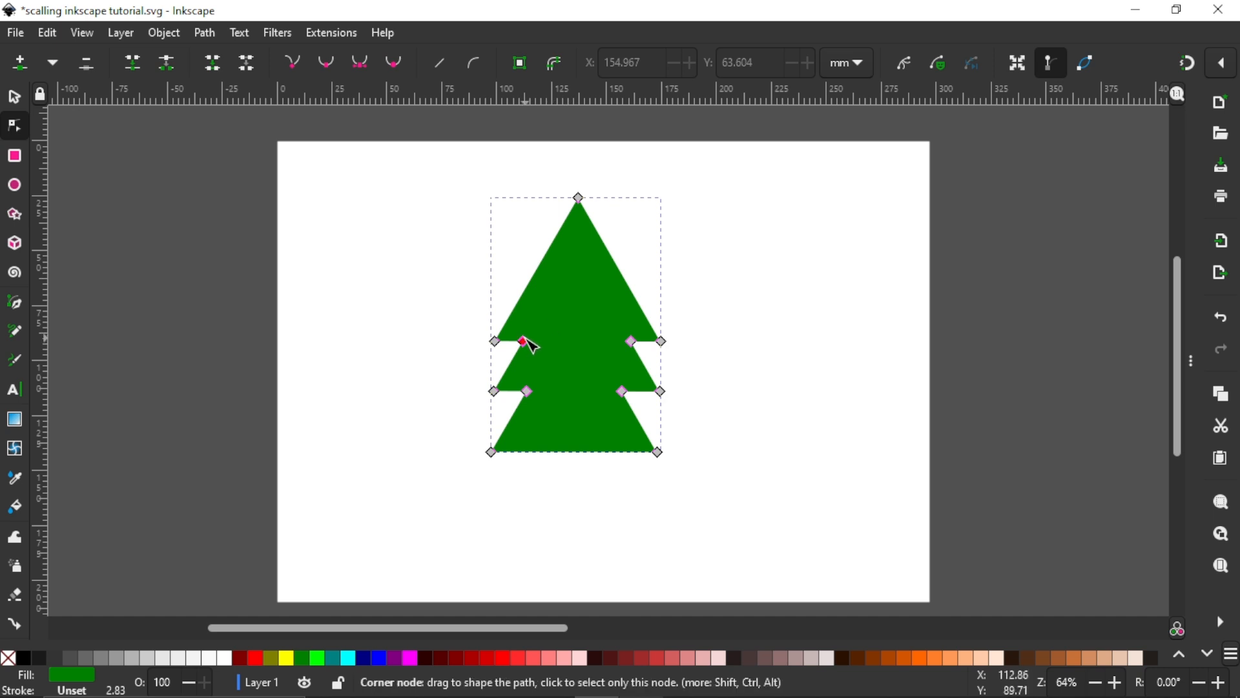
drag(525, 342, 627, 269)
drag(632, 341, 507, 297)
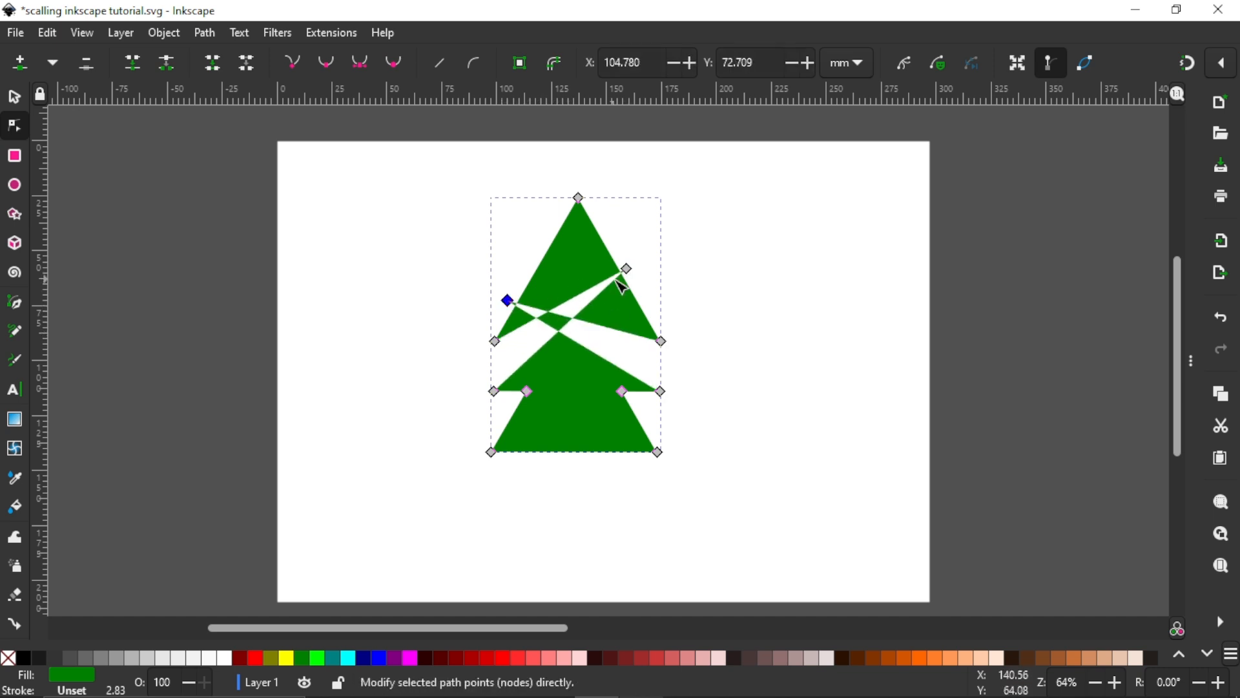
key(ctrl+z)
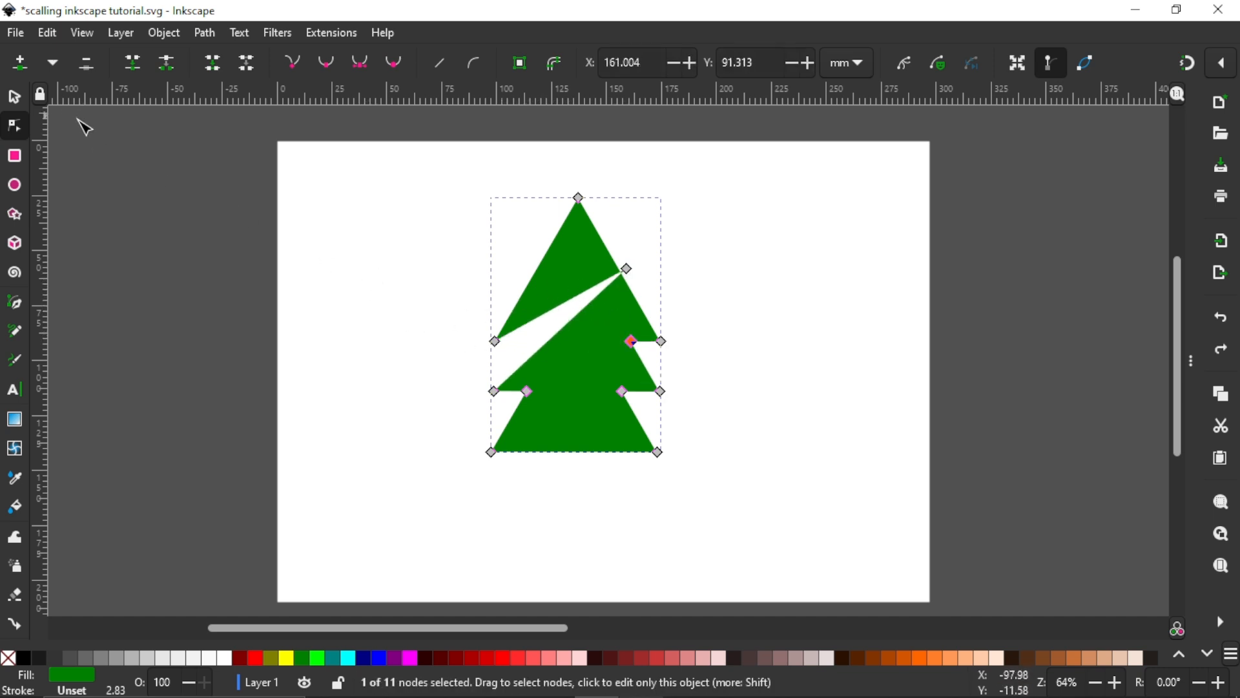
key(ctrl+z)
Step: Move the green tree to the page's upper right corner, at about X 221.8, Y 3.6 mm
click(14, 97)
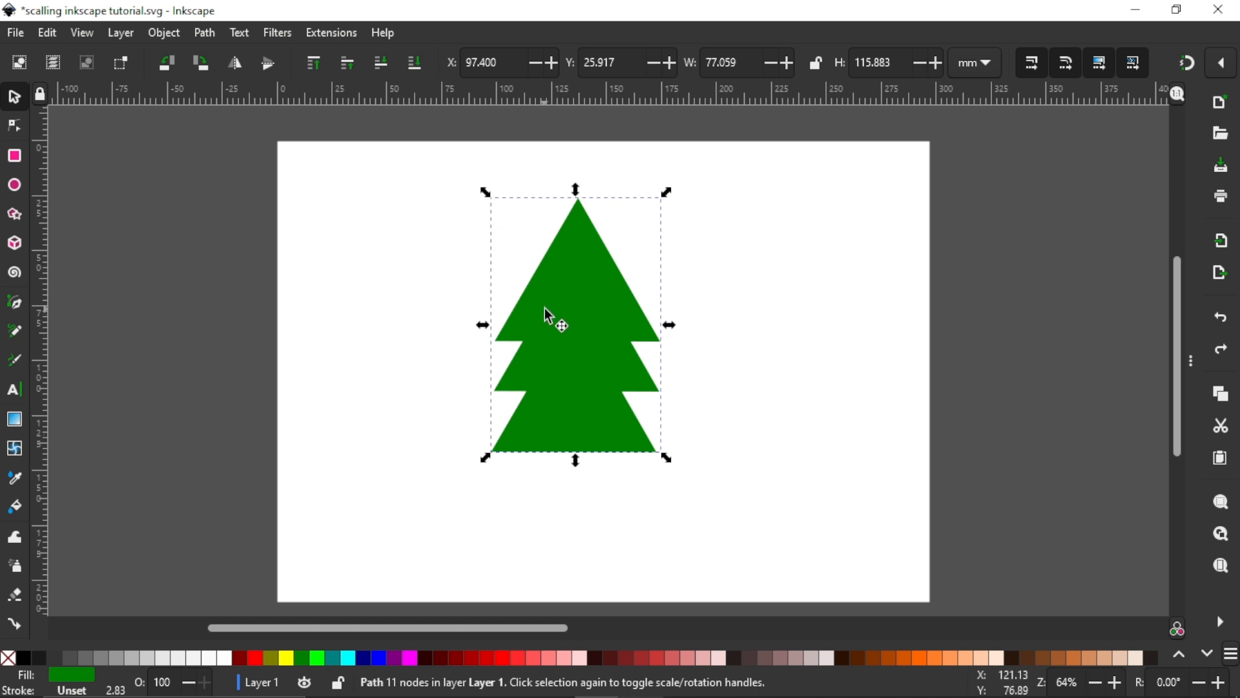
drag(551, 319, 831, 271)
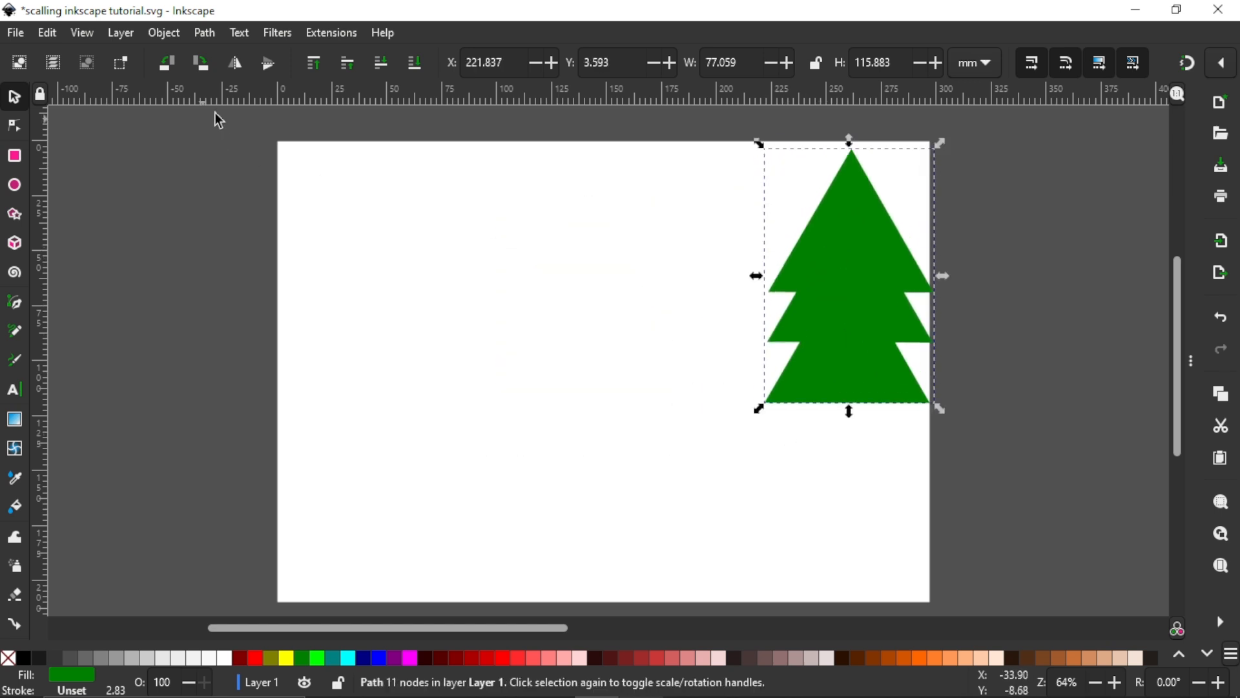
click(203, 33)
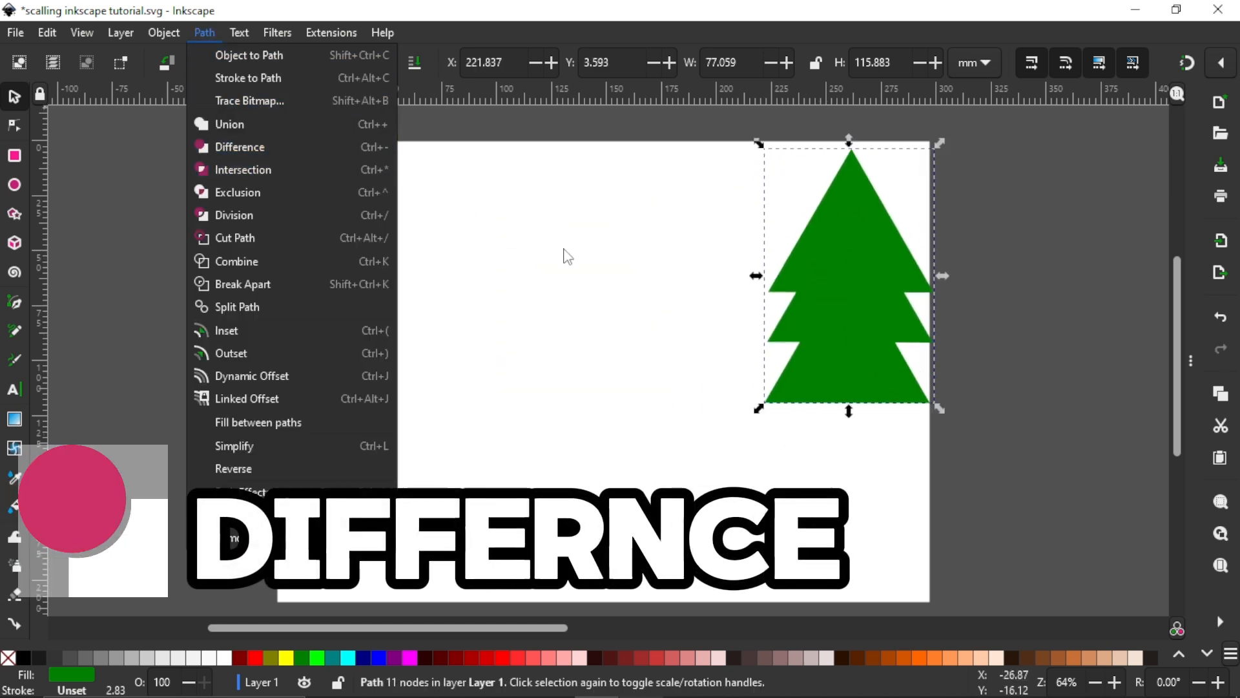
click(567, 256)
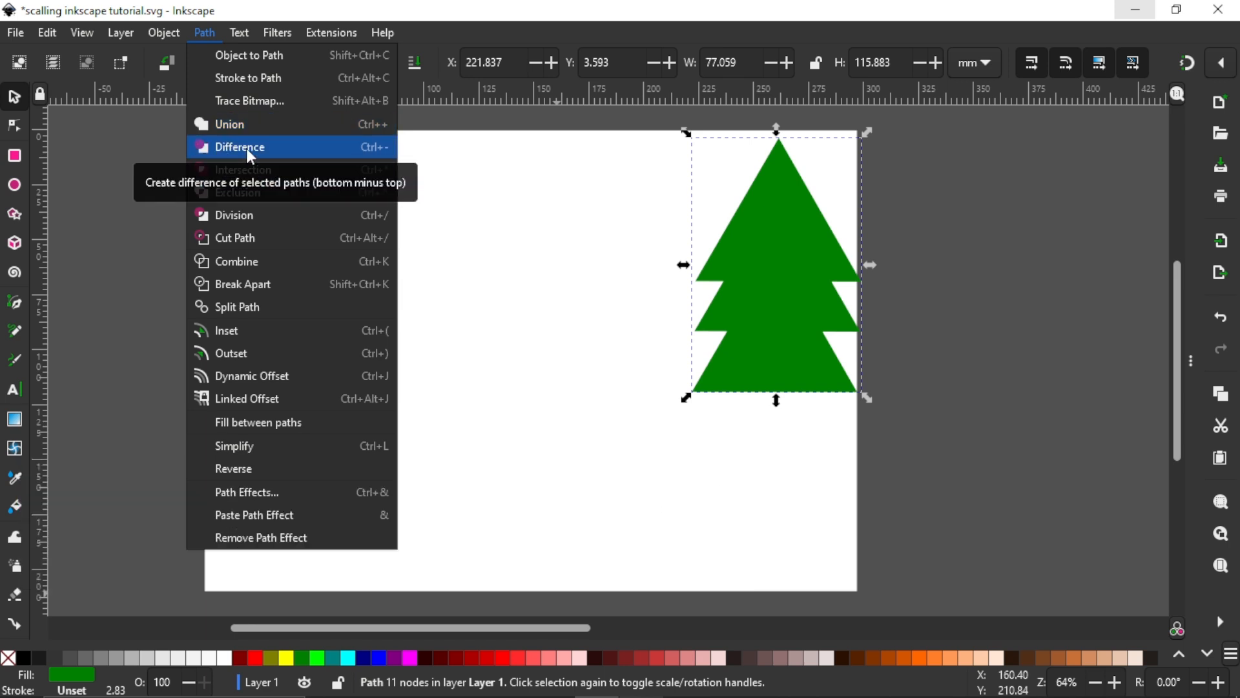
click(447, 207)
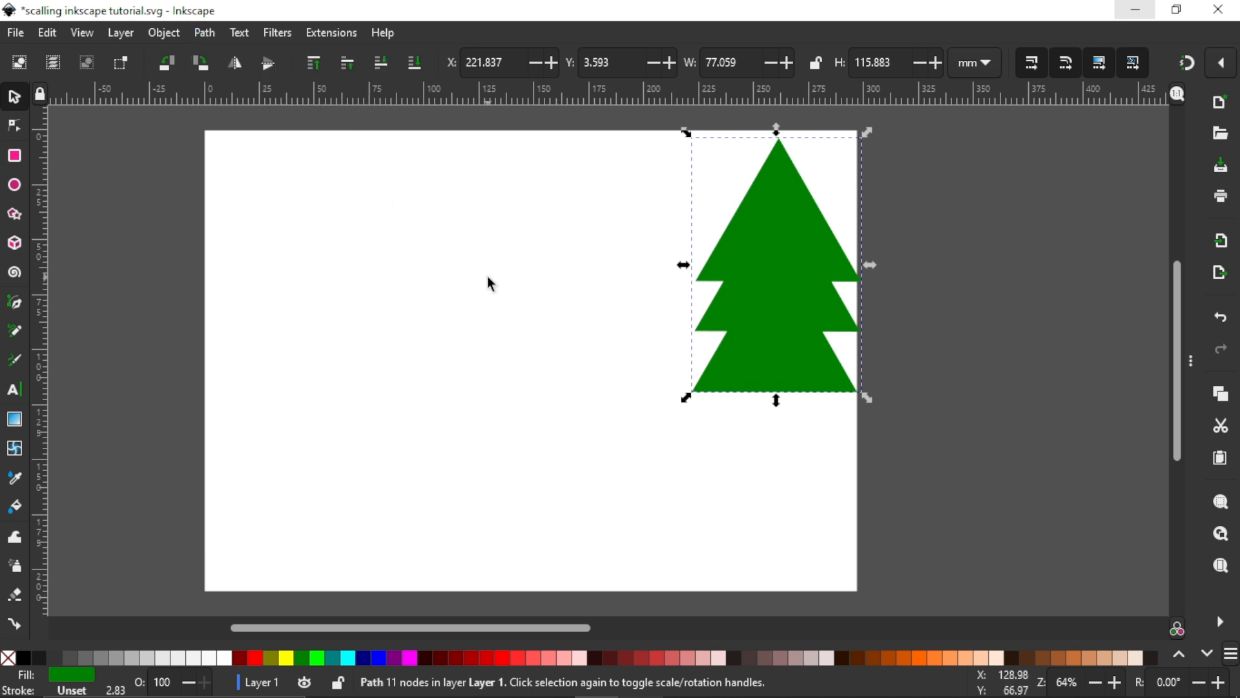
Step: Draw an orange circle with about 27.9 mm radius beside the tree and convert it to a path with Object to Path
click(20, 185)
drag(340, 230, 481, 356)
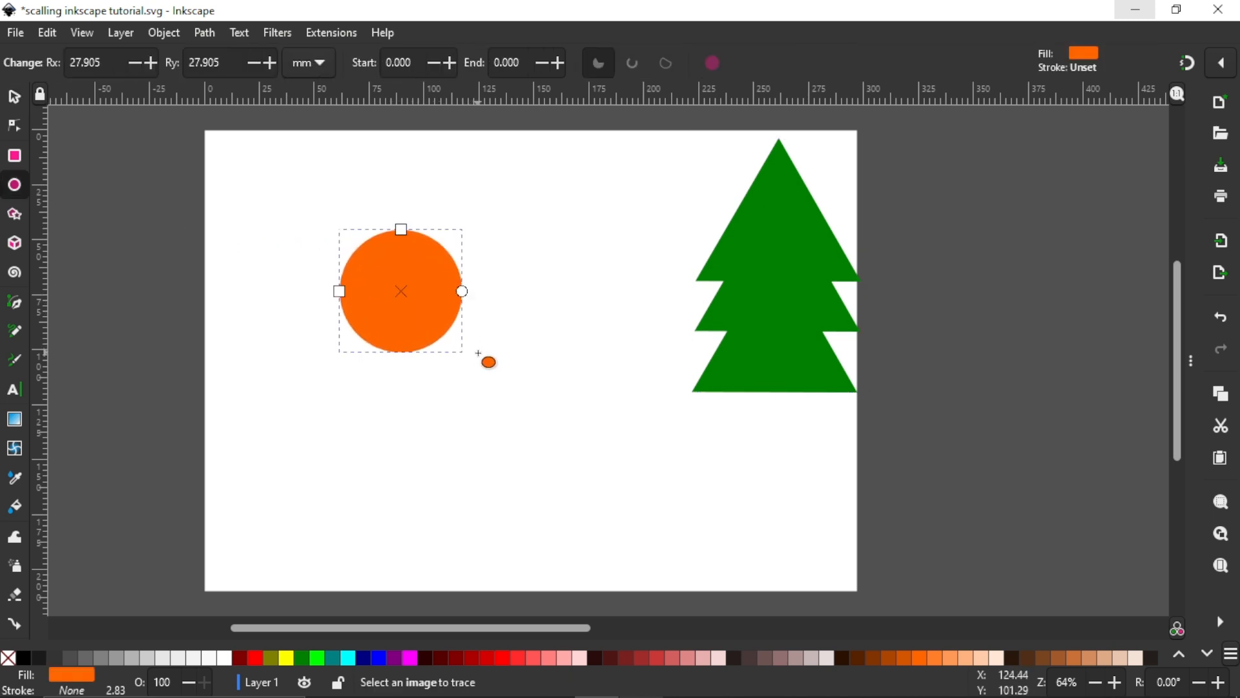
click(205, 33)
mouse_move(236, 45)
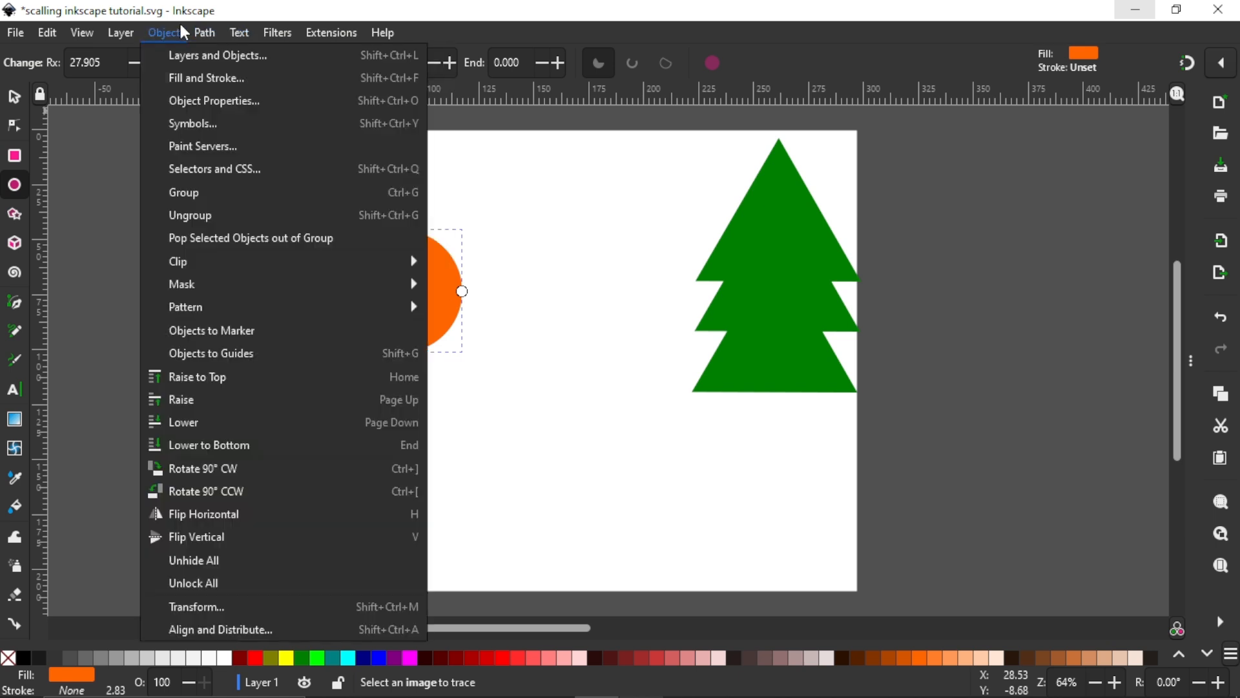
click(216, 53)
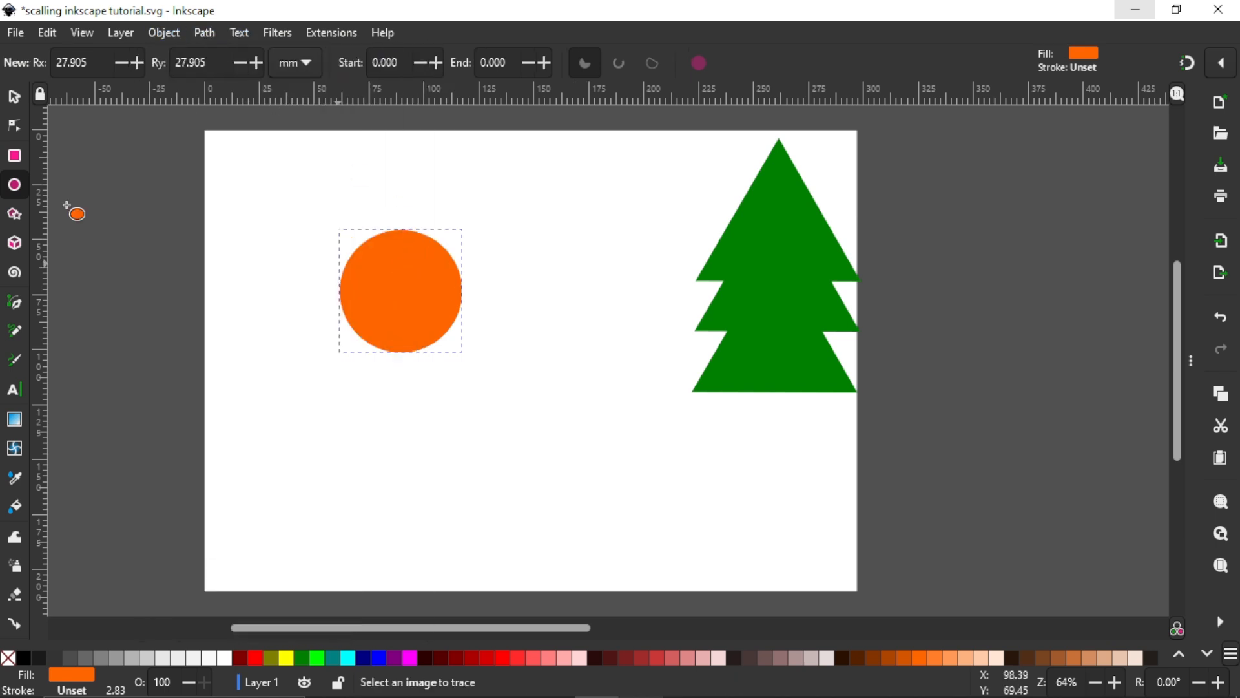
Step: Move the orange circle to about X 46.7, Y 50.9 mm, and place an overlapping purple duplicate at about X 74.0, Y 48.0 mm
click(14, 97)
drag(371, 318, 366, 320)
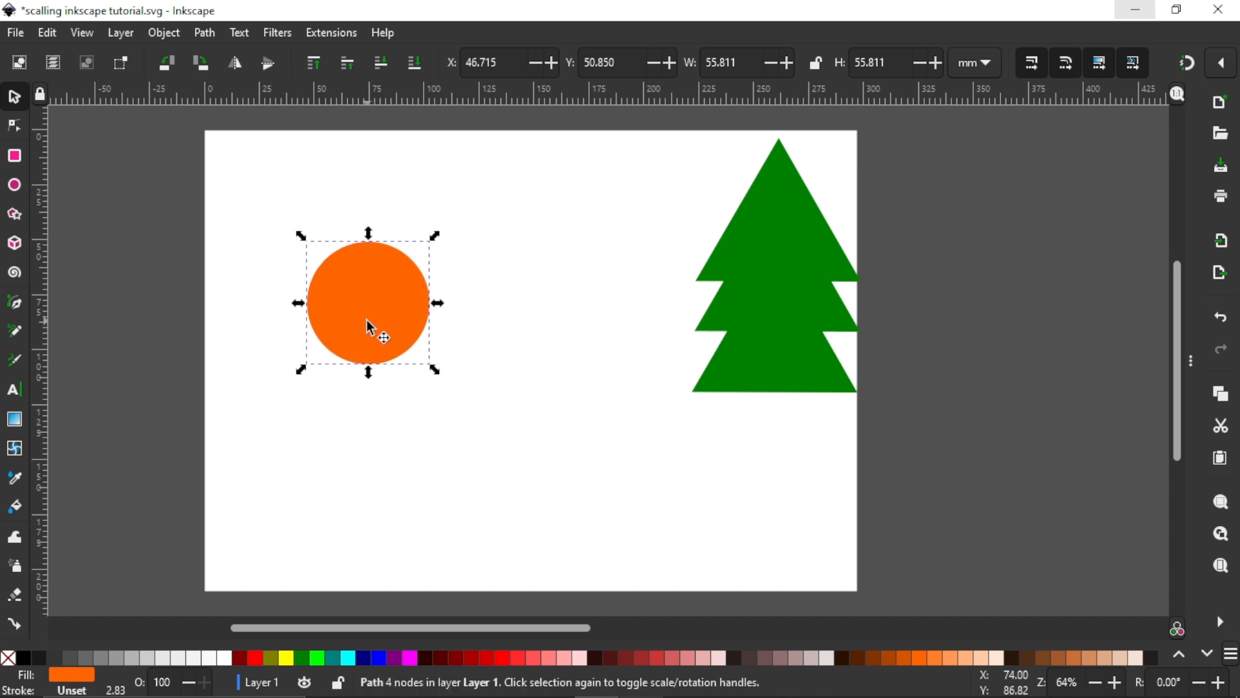
key(ctrl+d)
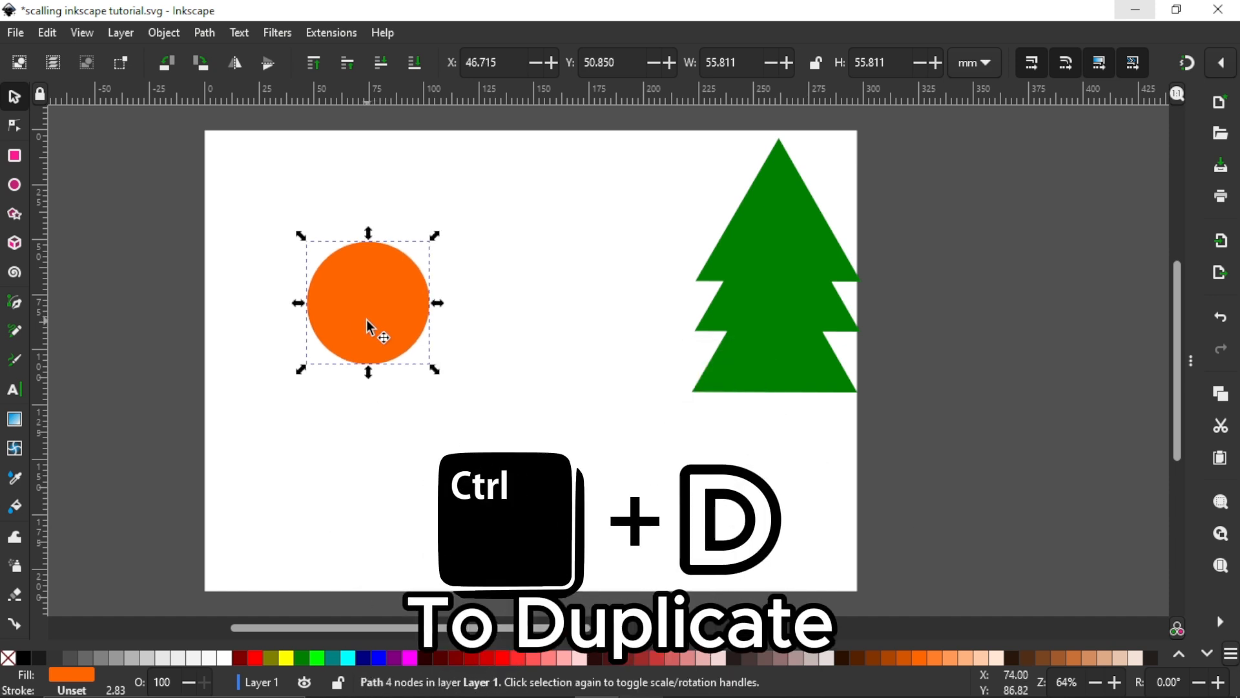
drag(383, 314, 433, 306)
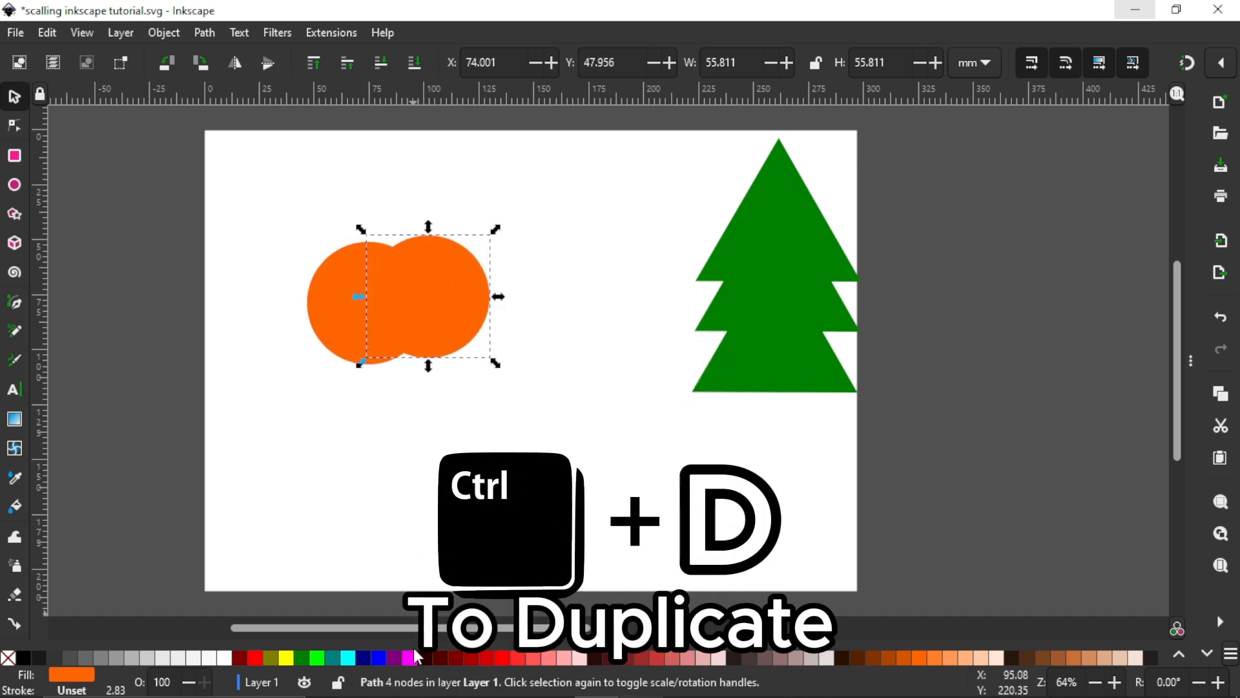
click(395, 656)
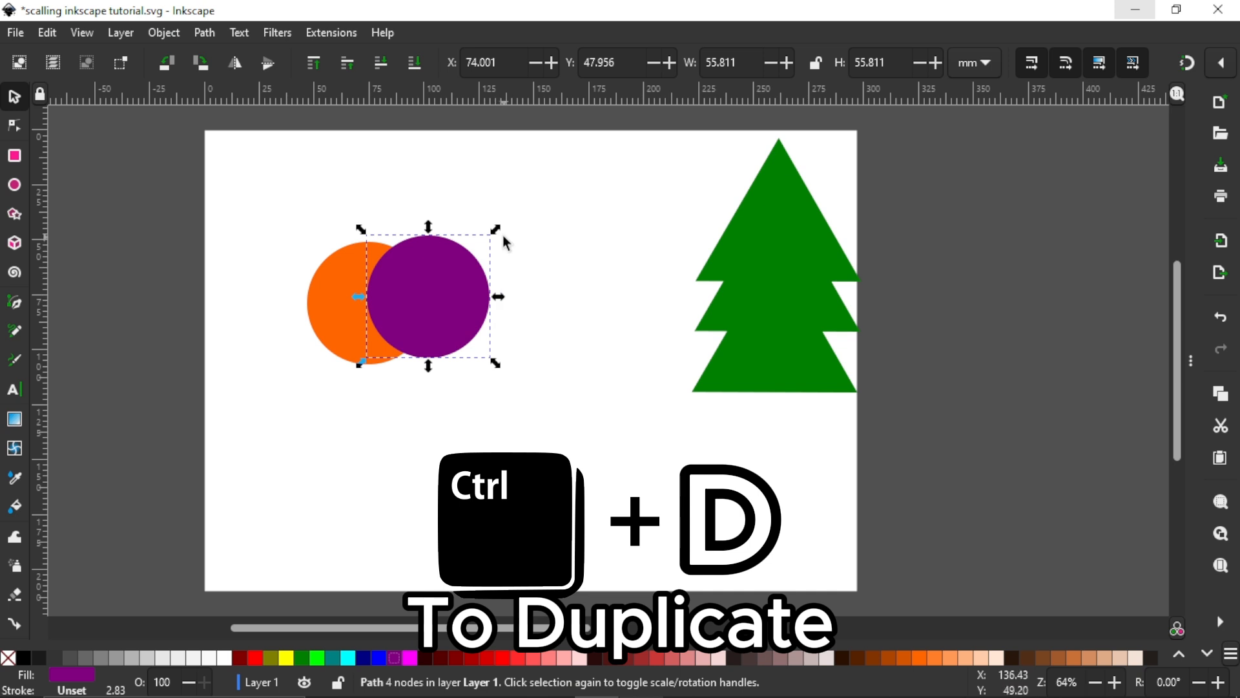
Step: Shrink the purple circle to about 29.4 mm wide and place it over the orange circle's right edge at about X 90.5, Y 63.3 mm
drag(495, 230, 493, 263)
drag(443, 297, 465, 314)
ctrl+scroll(369, 299, up, 3)
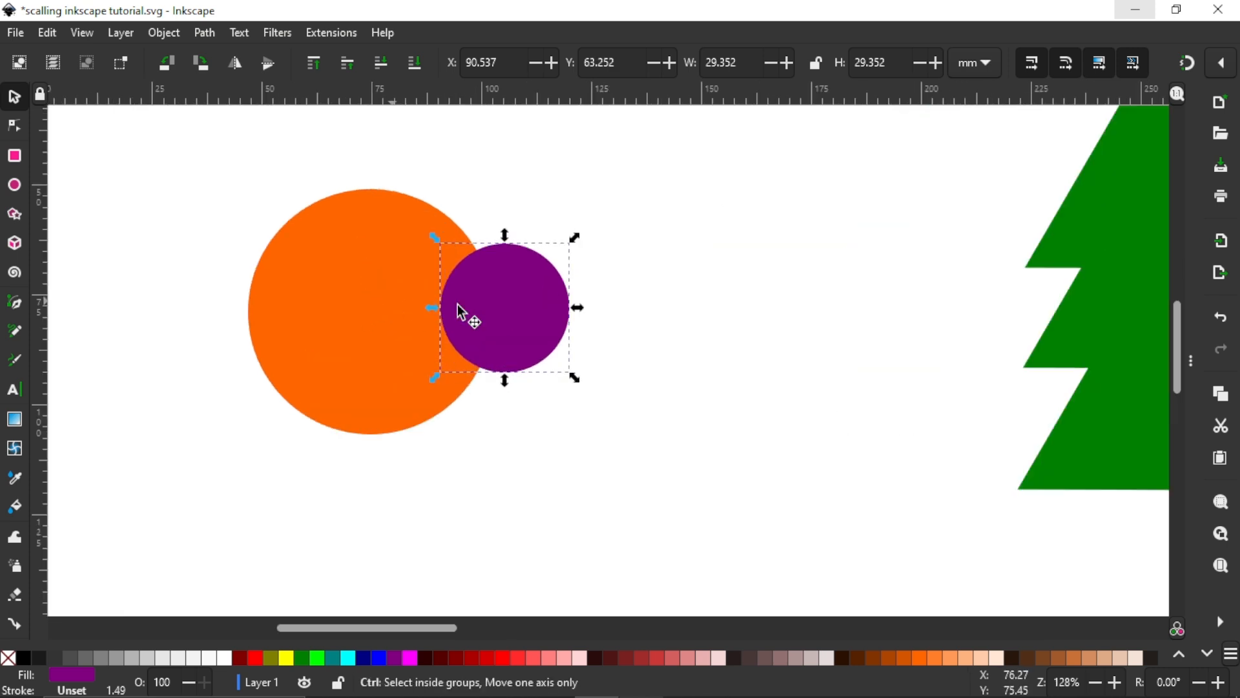
click(697, 292)
click(496, 321)
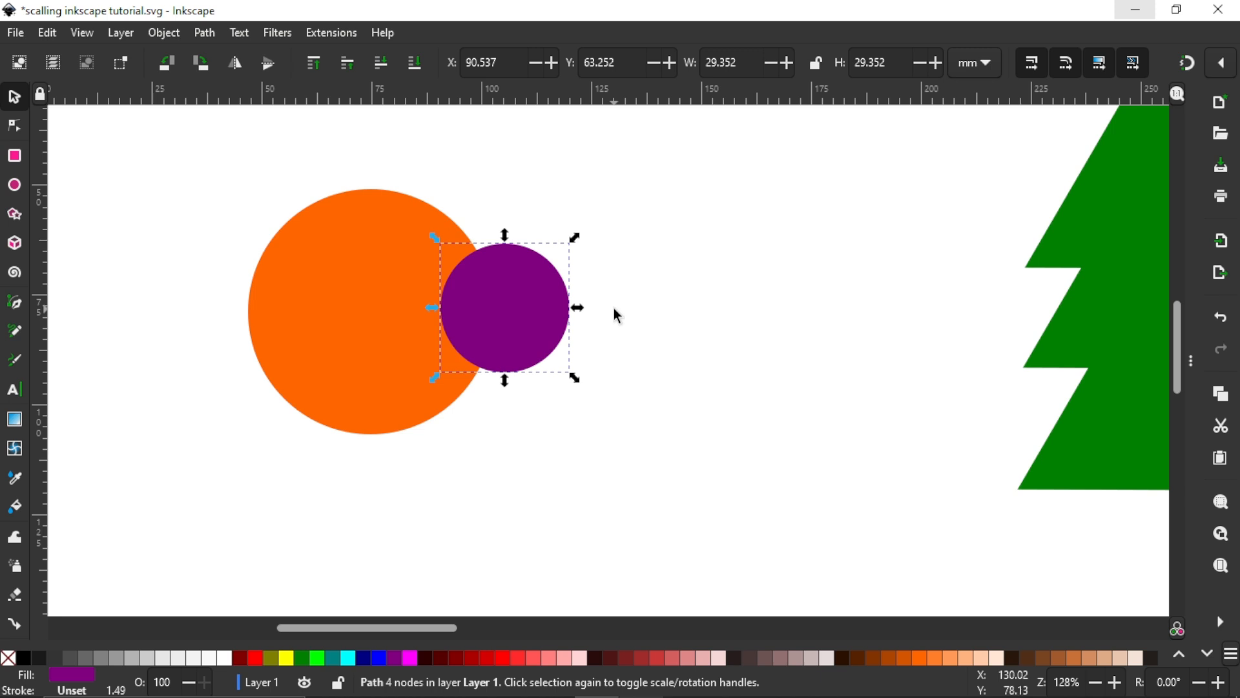
scroll(614, 307, down, 1)
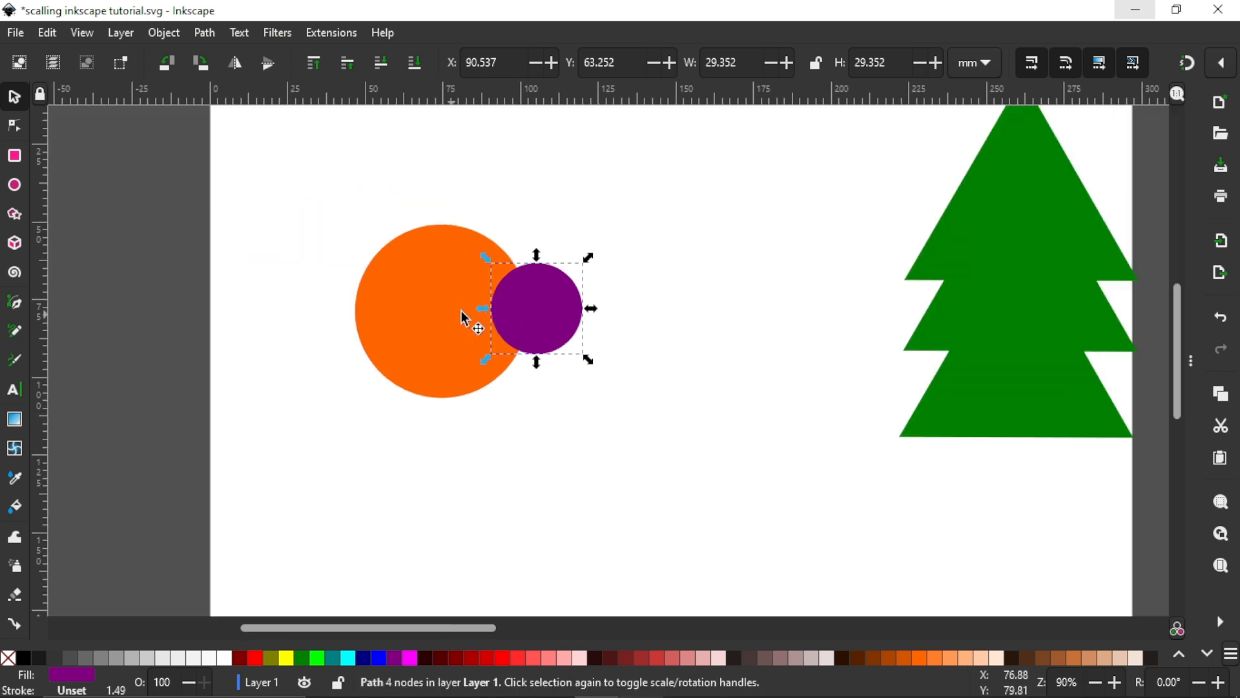
scroll(643, 318, up, 3)
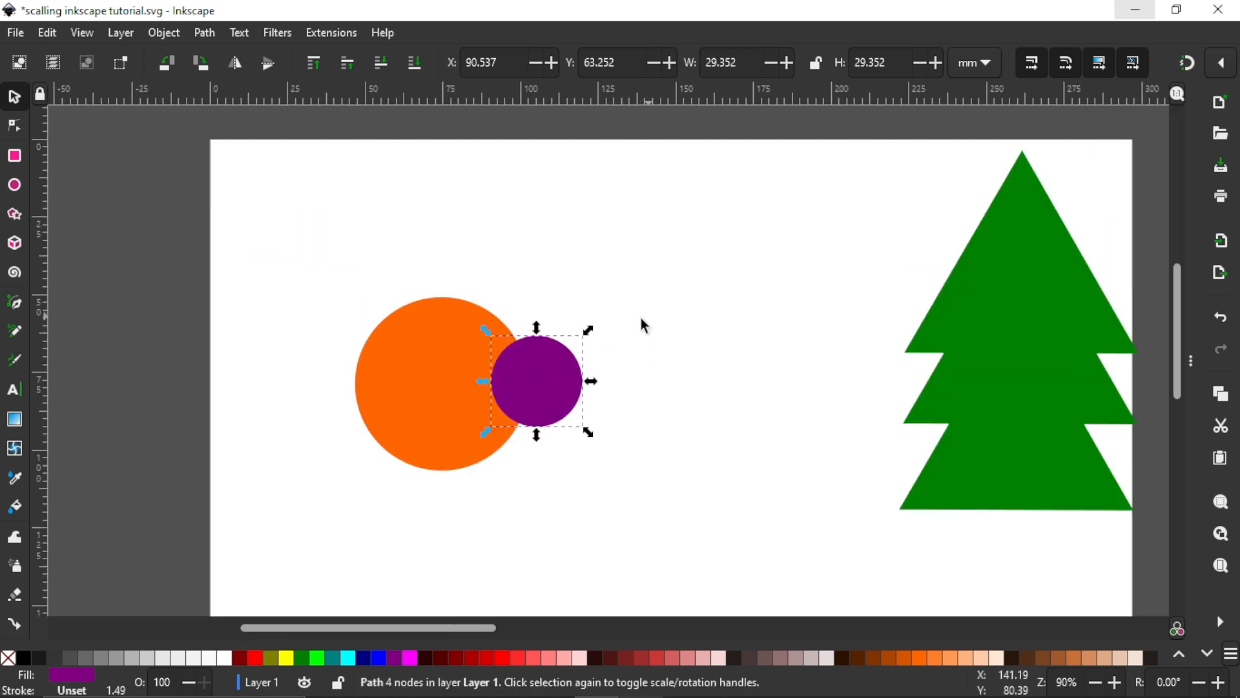
Step: Subtract the purple circle from the orange circle with the Difference path operation
click(451, 362)
drag(857, 511, 839, 557)
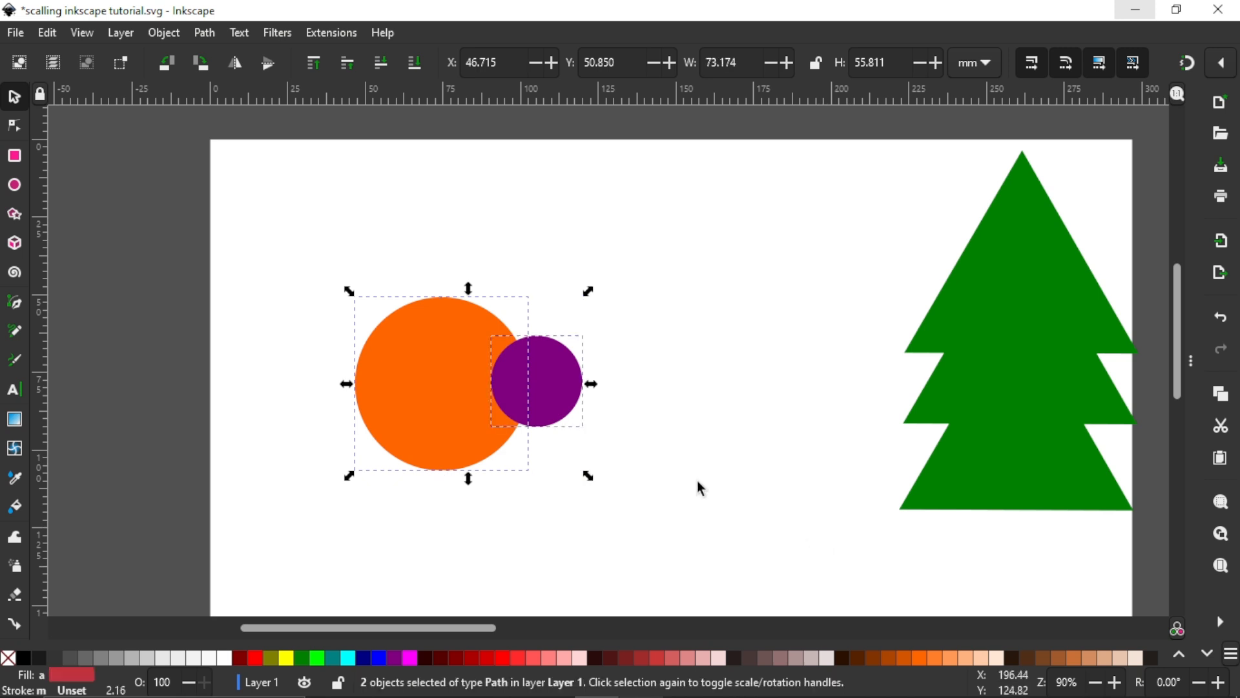
click(201, 33)
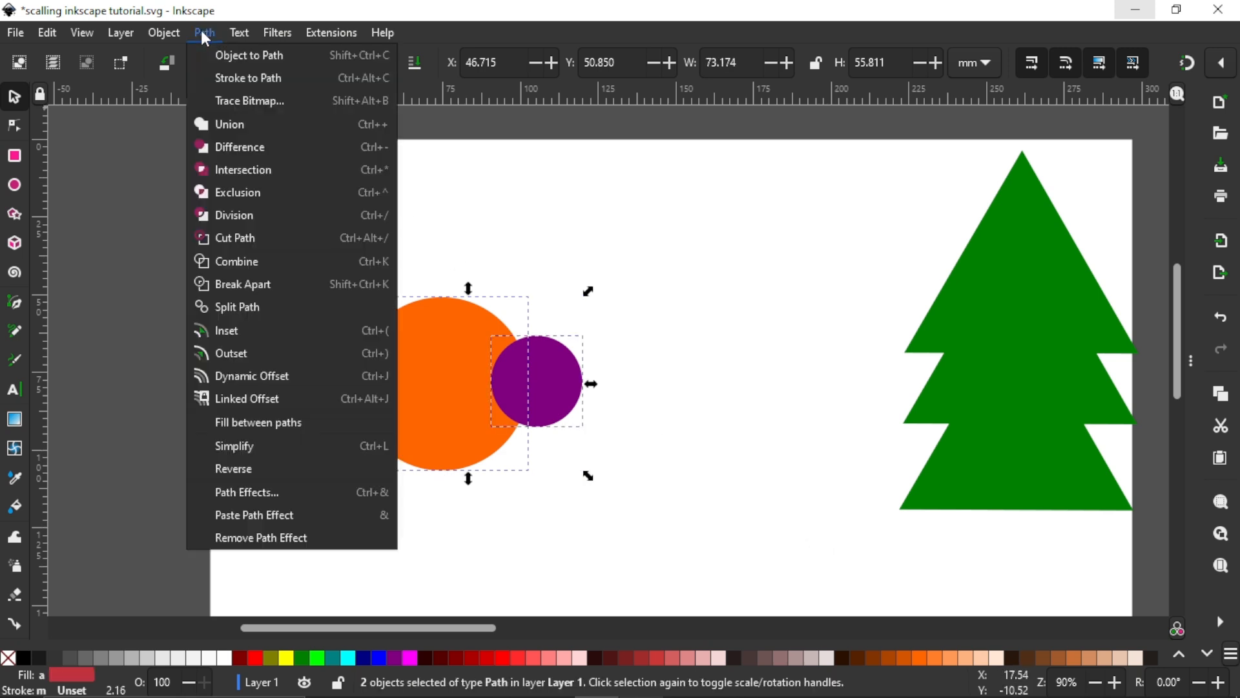
click(258, 150)
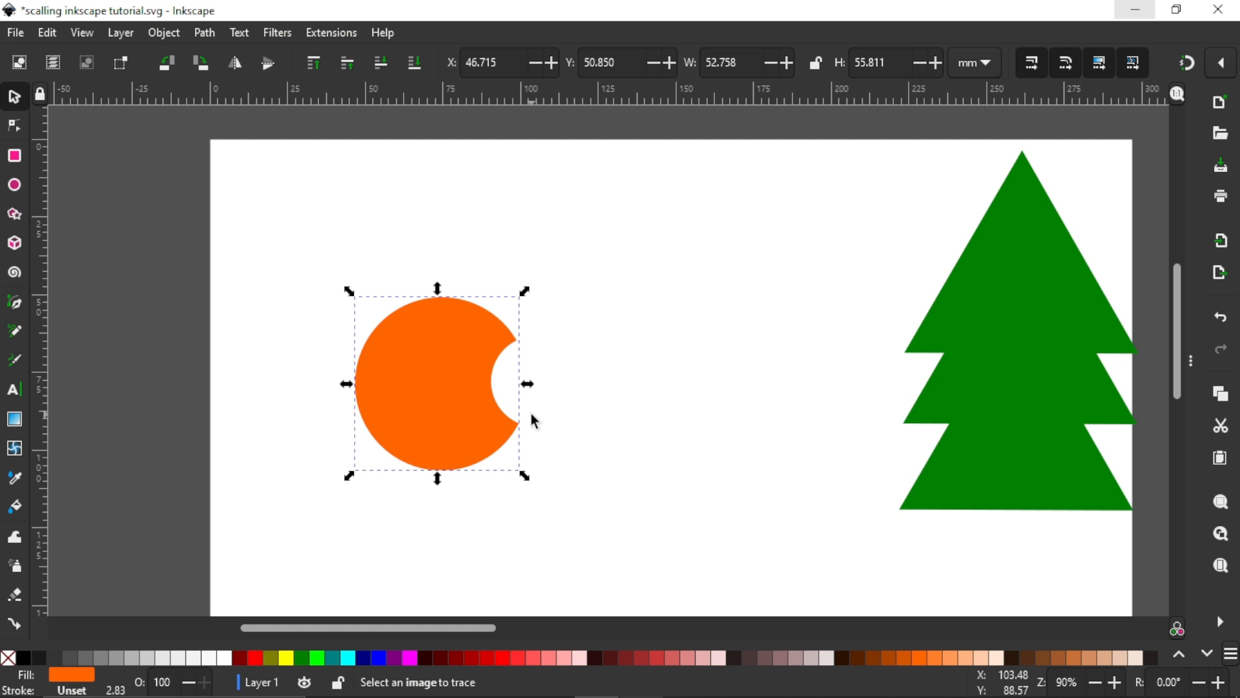
Step: Move the cut orange shape below the tree near the page's right edge, and place the tree at about X 231.6, Y 21.0 mm
drag(520, 429, 709, 504)
ctrl+scroll(529, 378, down, 3)
click(695, 367)
drag(754, 297, 733, 330)
ctrl+scroll(595, 371, up, 2)
click(207, 34)
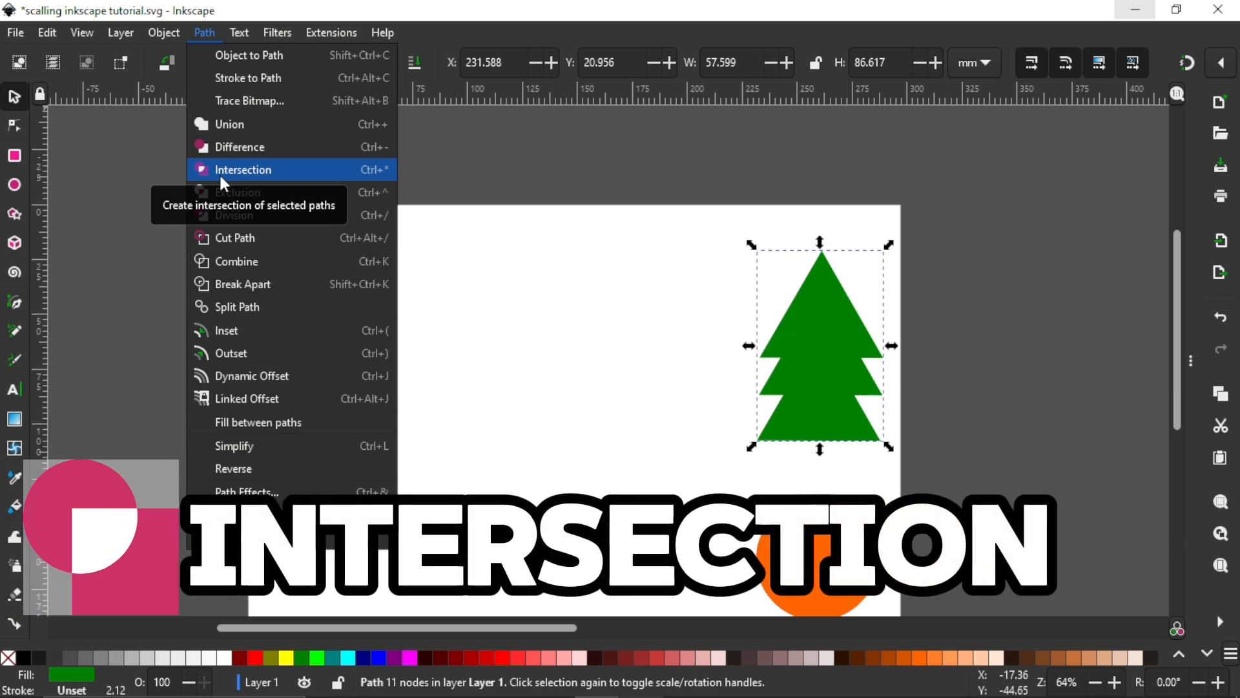
click(542, 298)
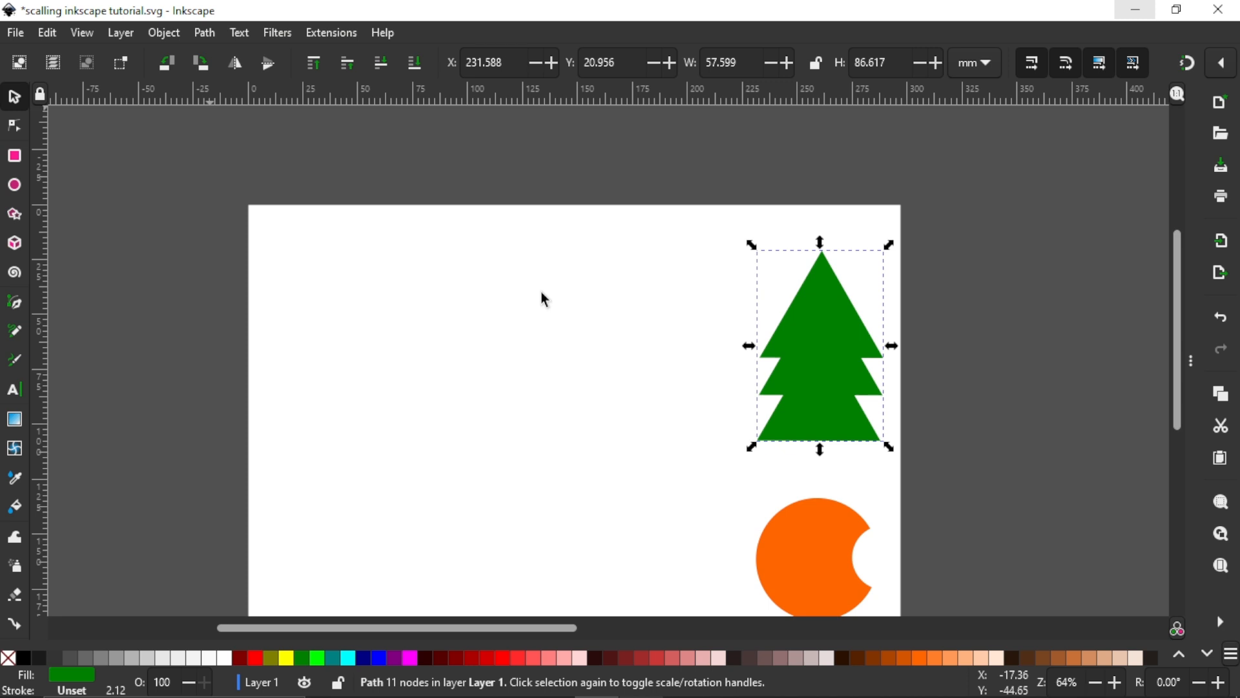
scroll(512, 287, down, 3)
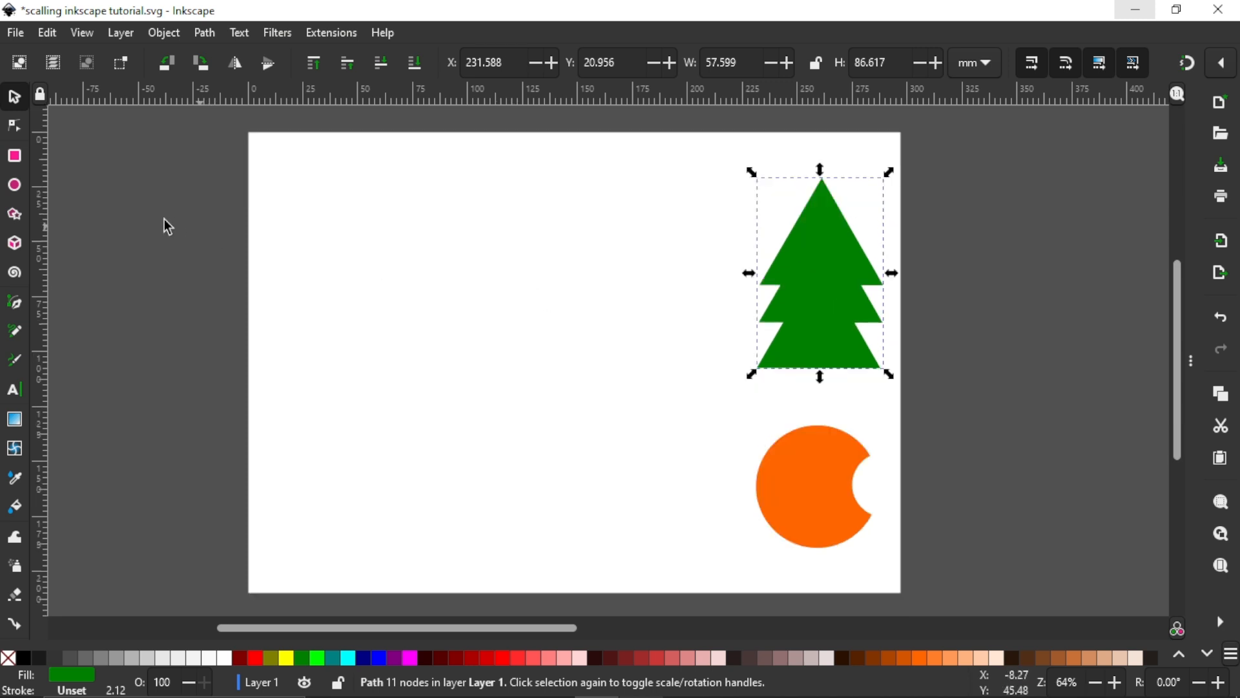
Step: Draw a purple circle with about 27.5 mm radius in the page's upper middle and convert it to a path with Object to Path
click(15, 187)
drag(413, 218, 533, 338)
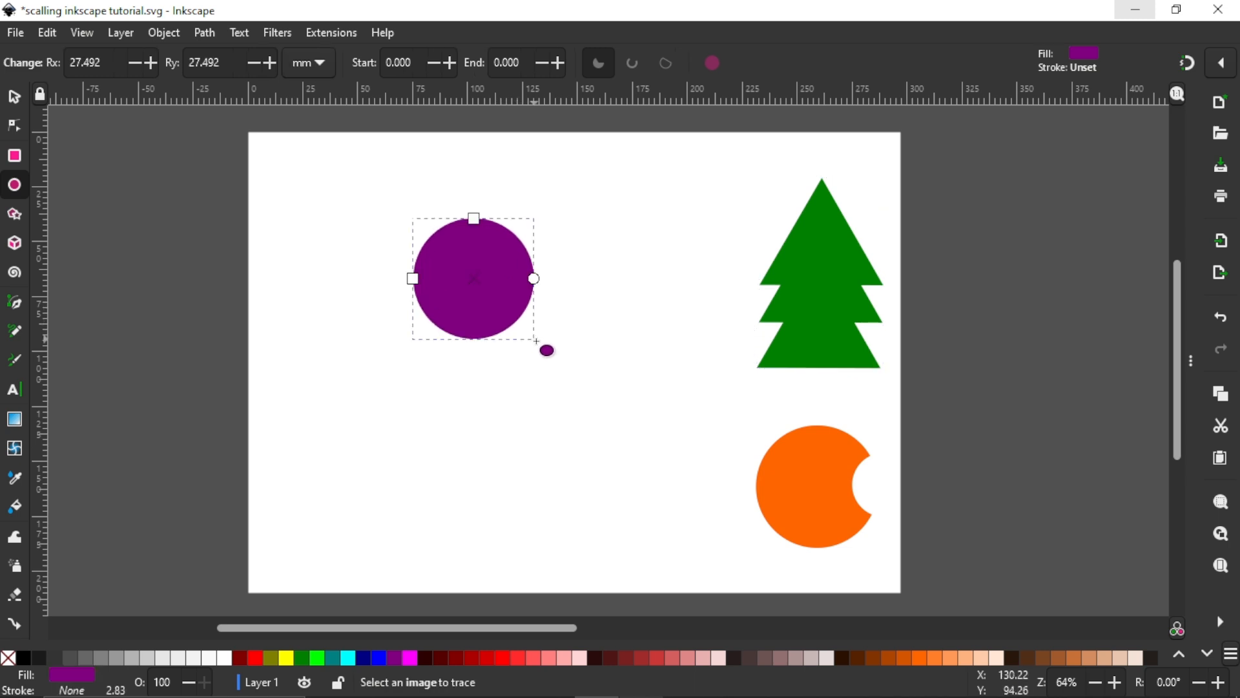
click(201, 33)
click(213, 56)
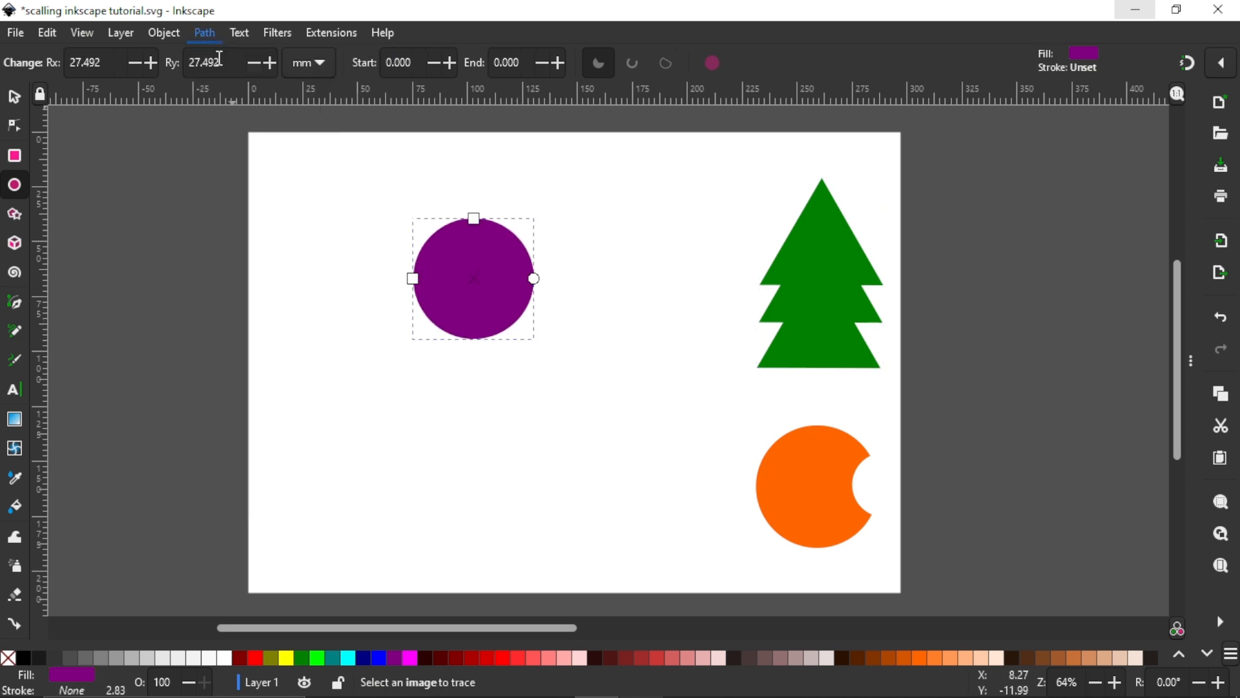
Step: Draw a star with 5 corners, about 91.7 mm wide, beside the purple circle and fill it with red (#FF0000)
click(16, 220)
drag(323, 380, 417, 436)
click(92, 64)
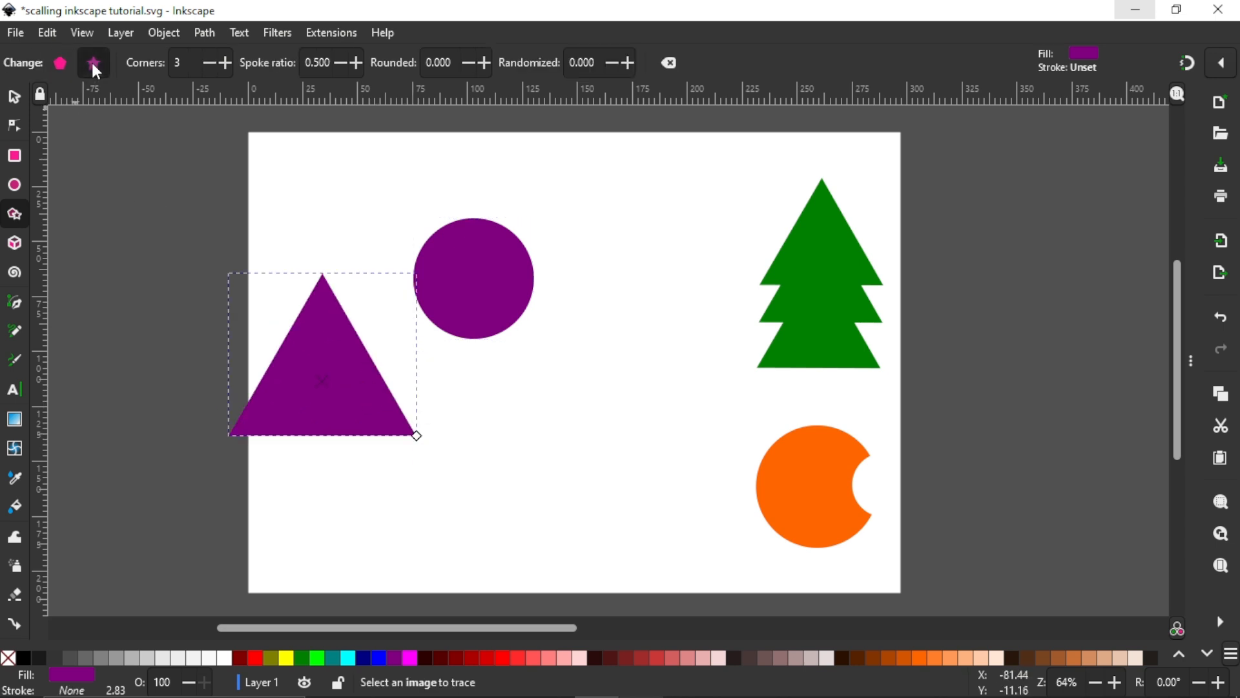
click(225, 59)
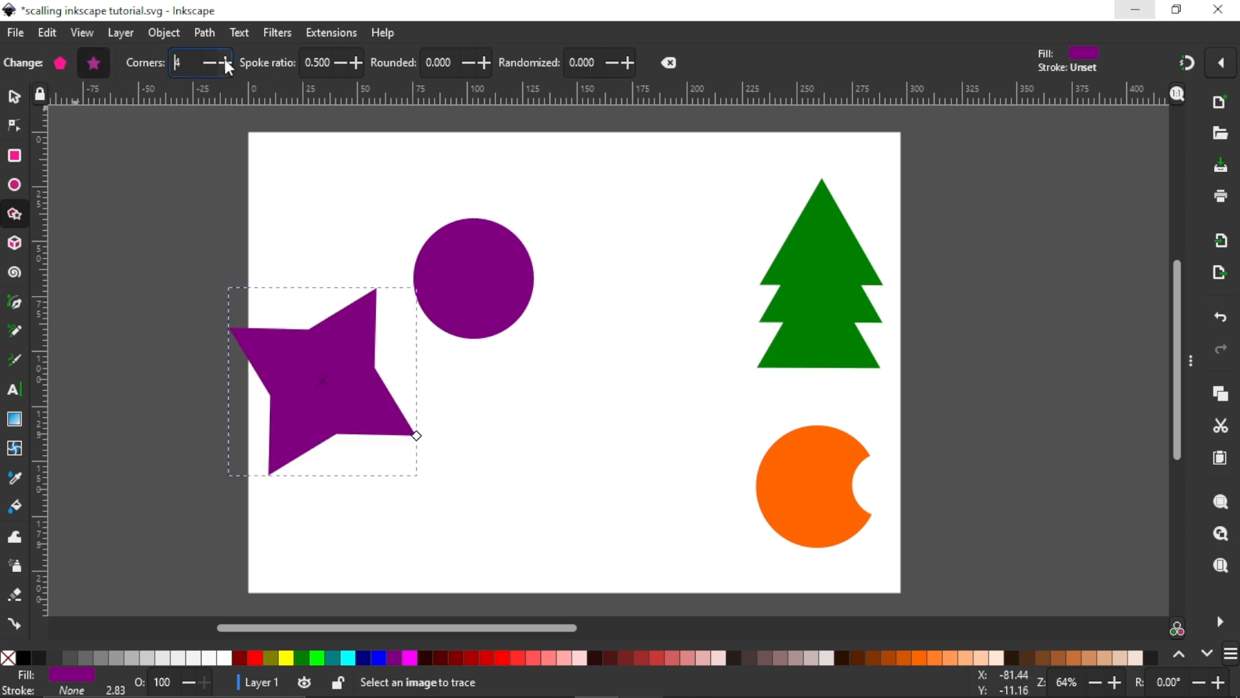
click(224, 58)
click(14, 97)
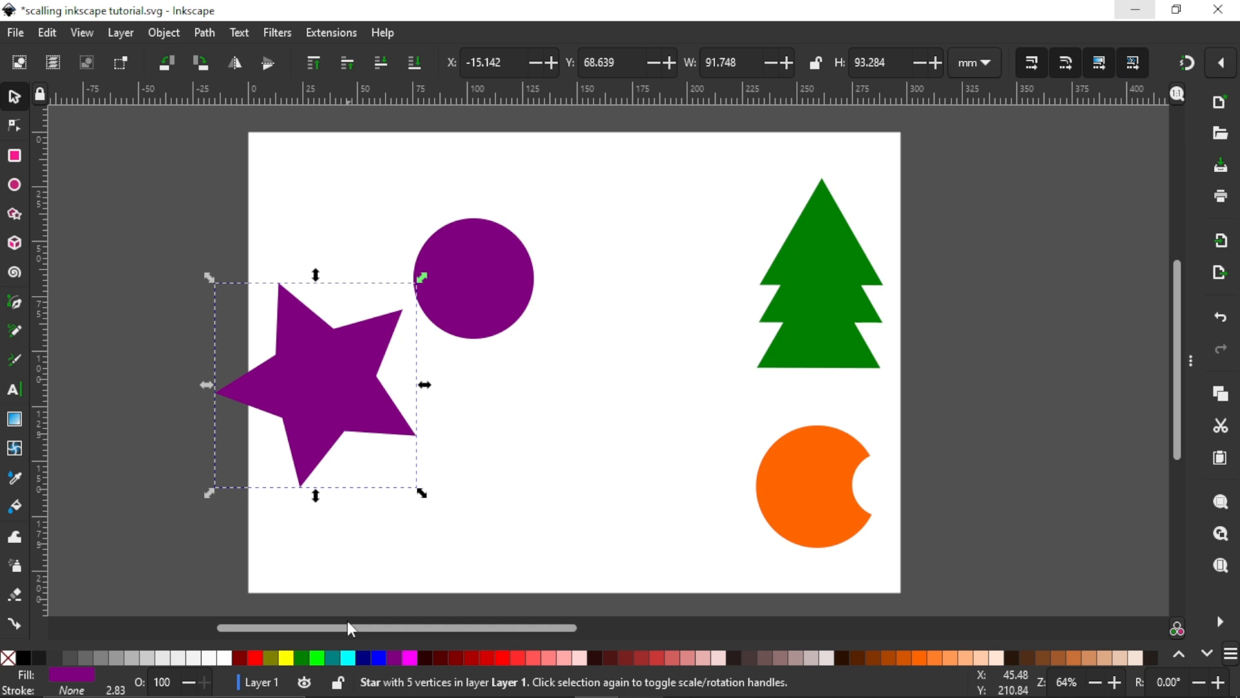
click(394, 657)
click(499, 658)
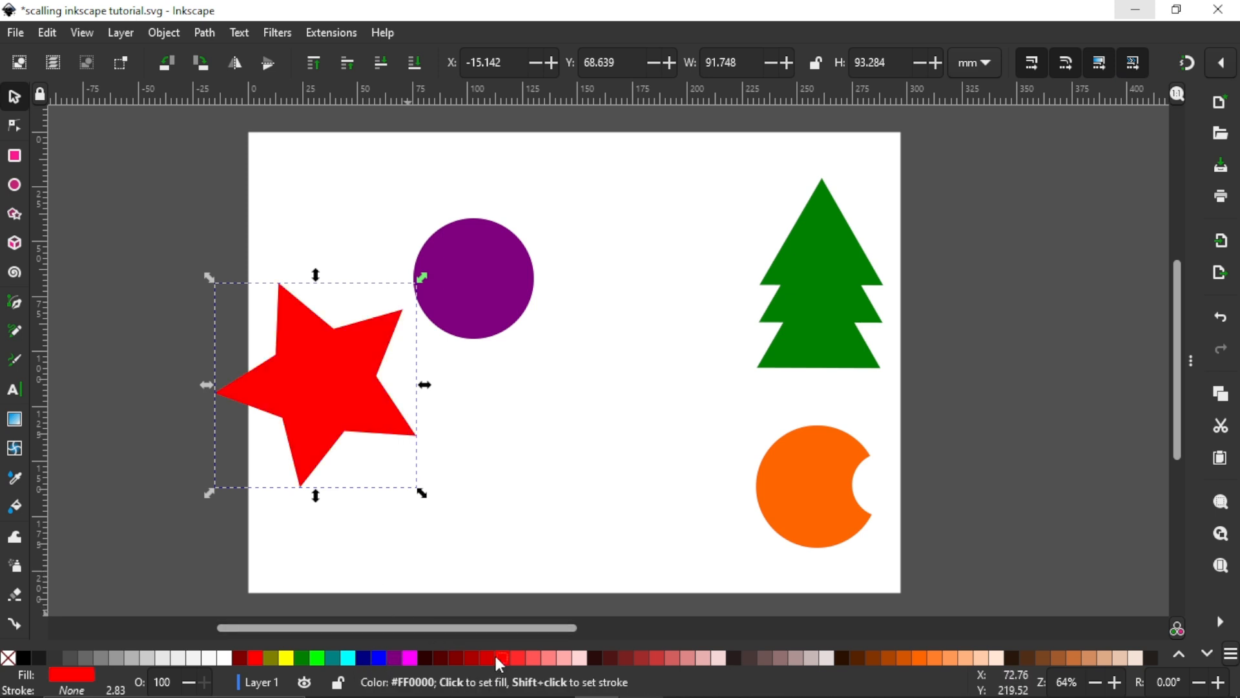
Step: Try the red star, resized to about 42.2 mm wide, over the purple circle's right edge, and delete it
drag(263, 371, 517, 276)
ctrl+scroll(487, 250, up, 1)
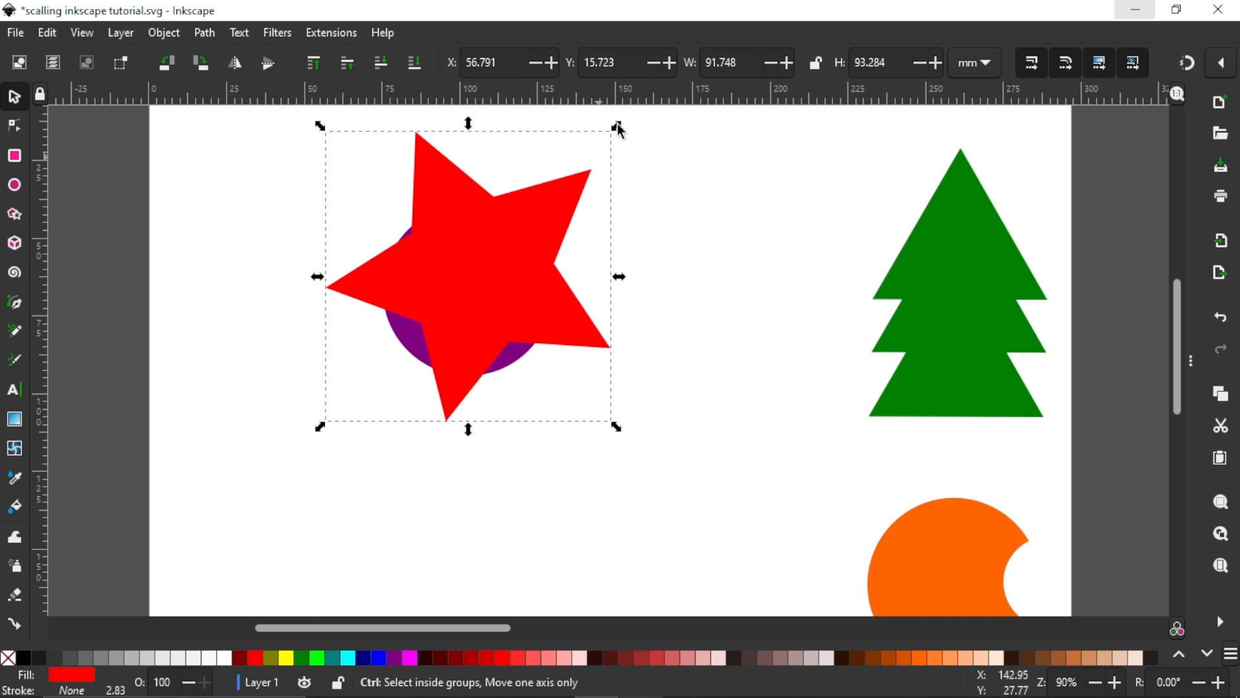
drag(616, 128, 579, 236)
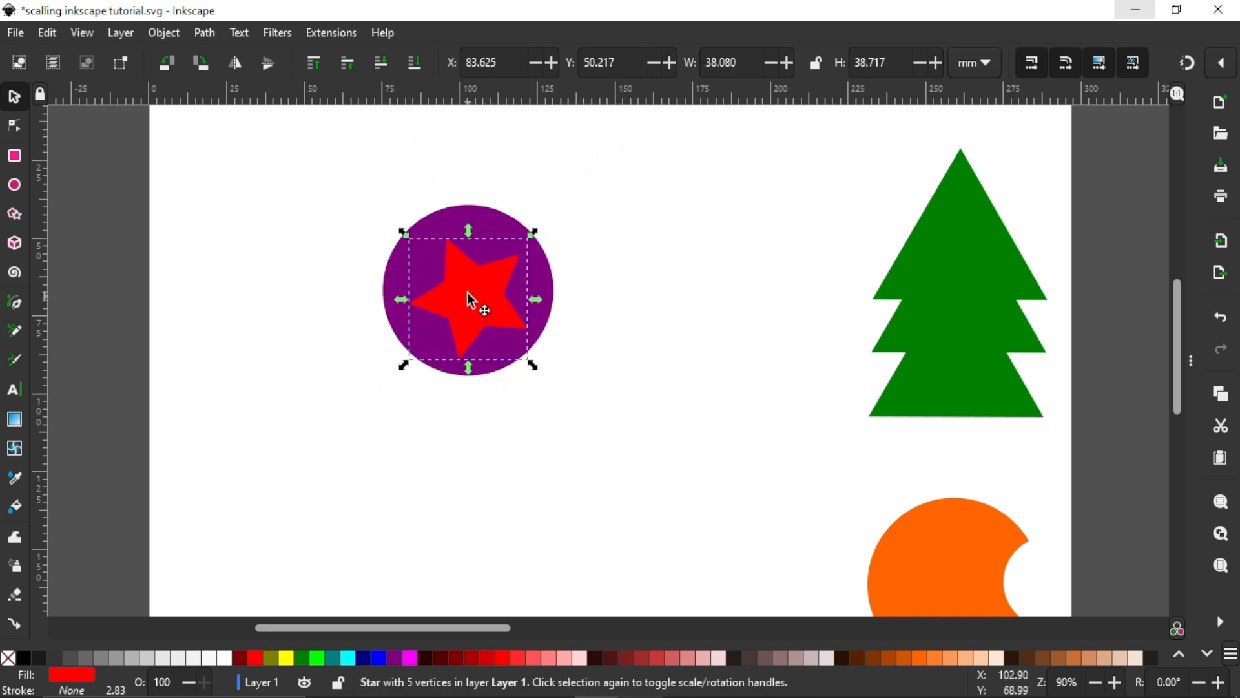
drag(474, 294, 476, 287)
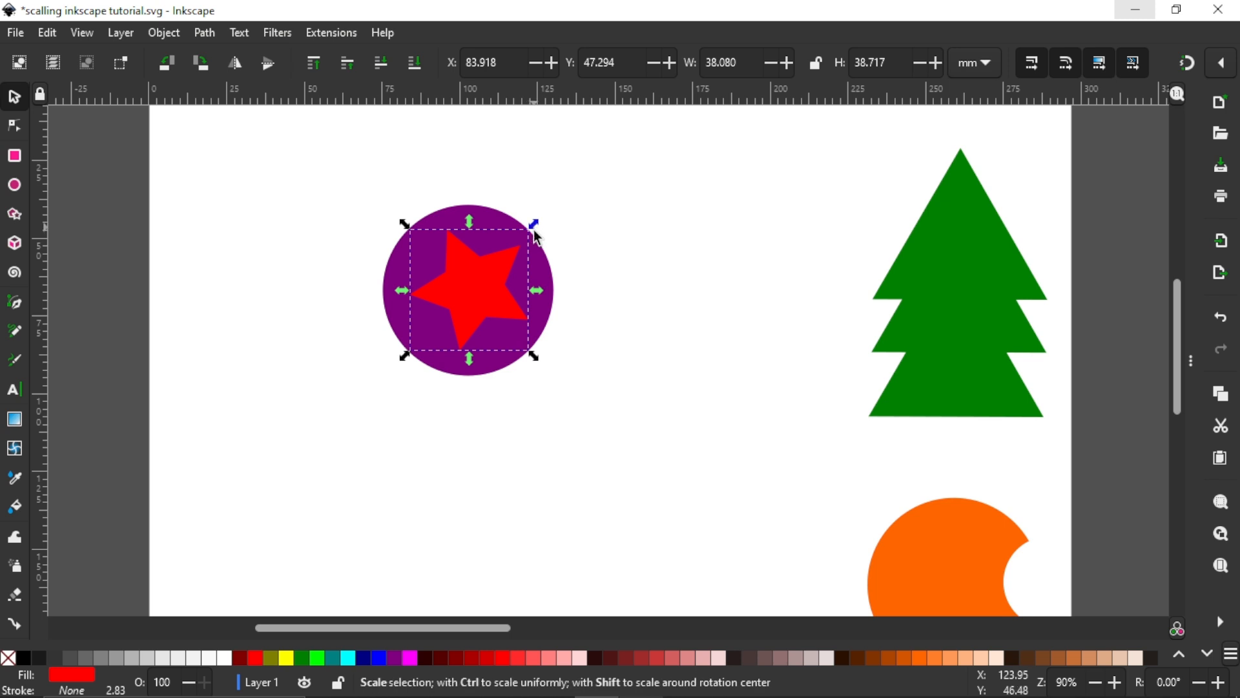
drag(533, 224, 531, 234)
drag(480, 291, 545, 294)
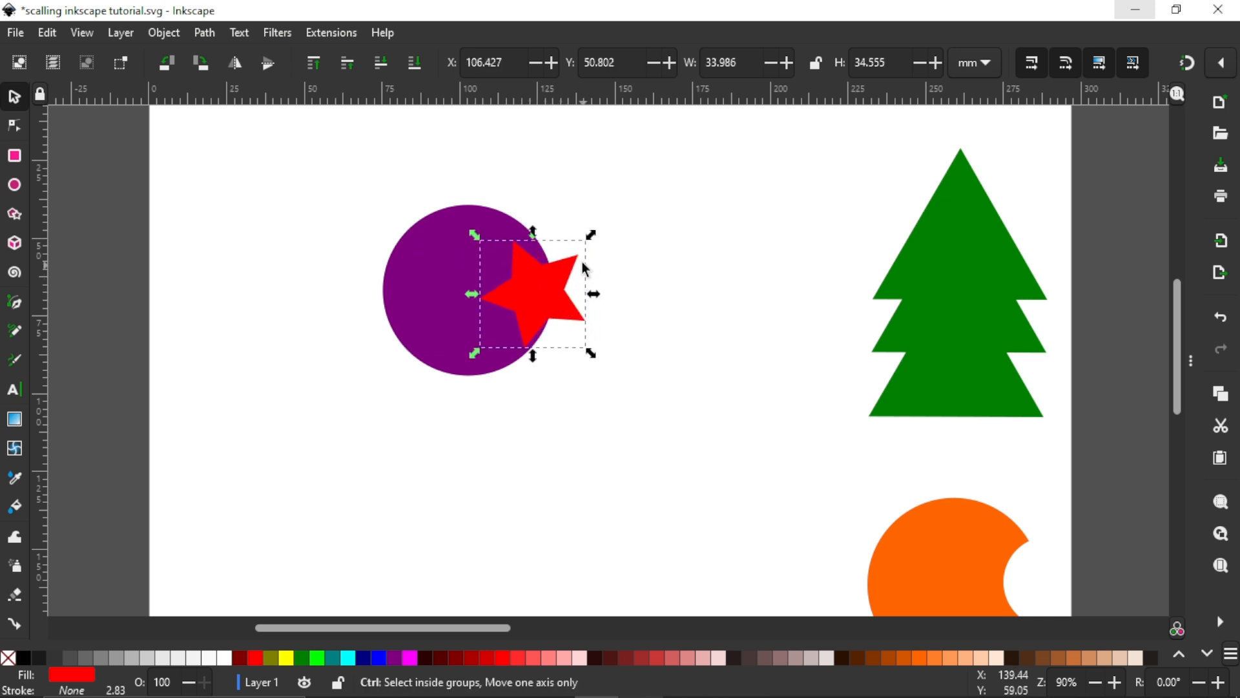
drag(590, 235, 624, 225)
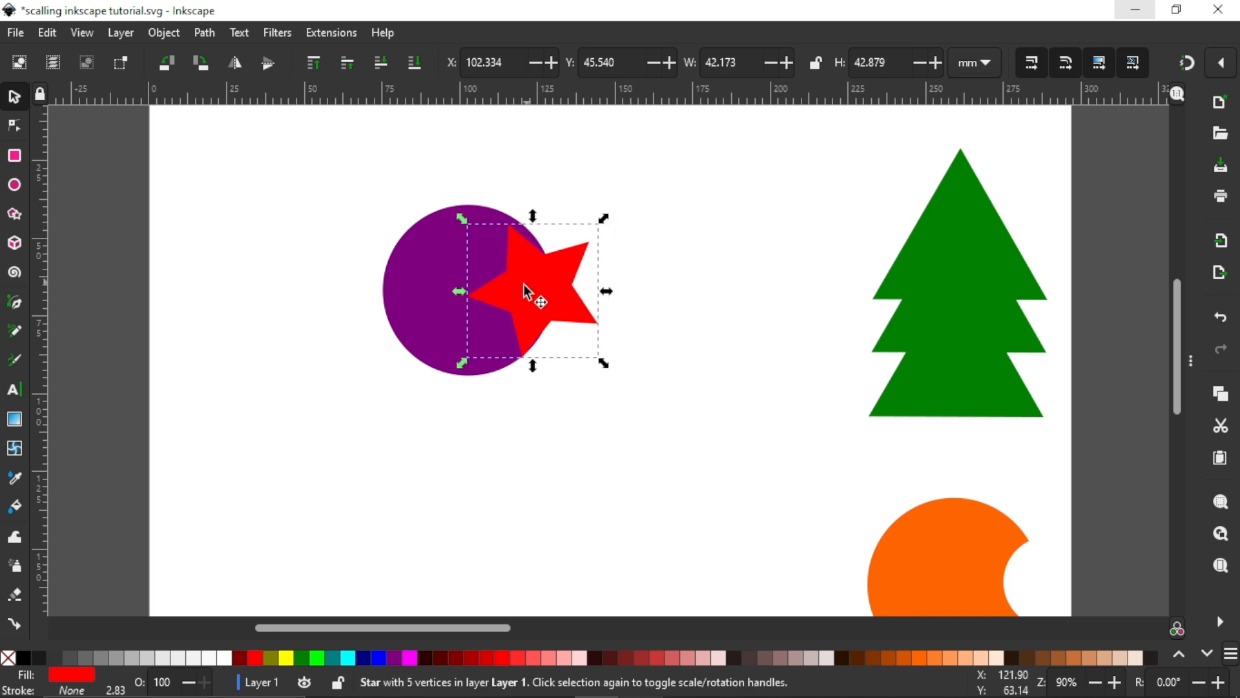
drag(538, 295, 553, 294)
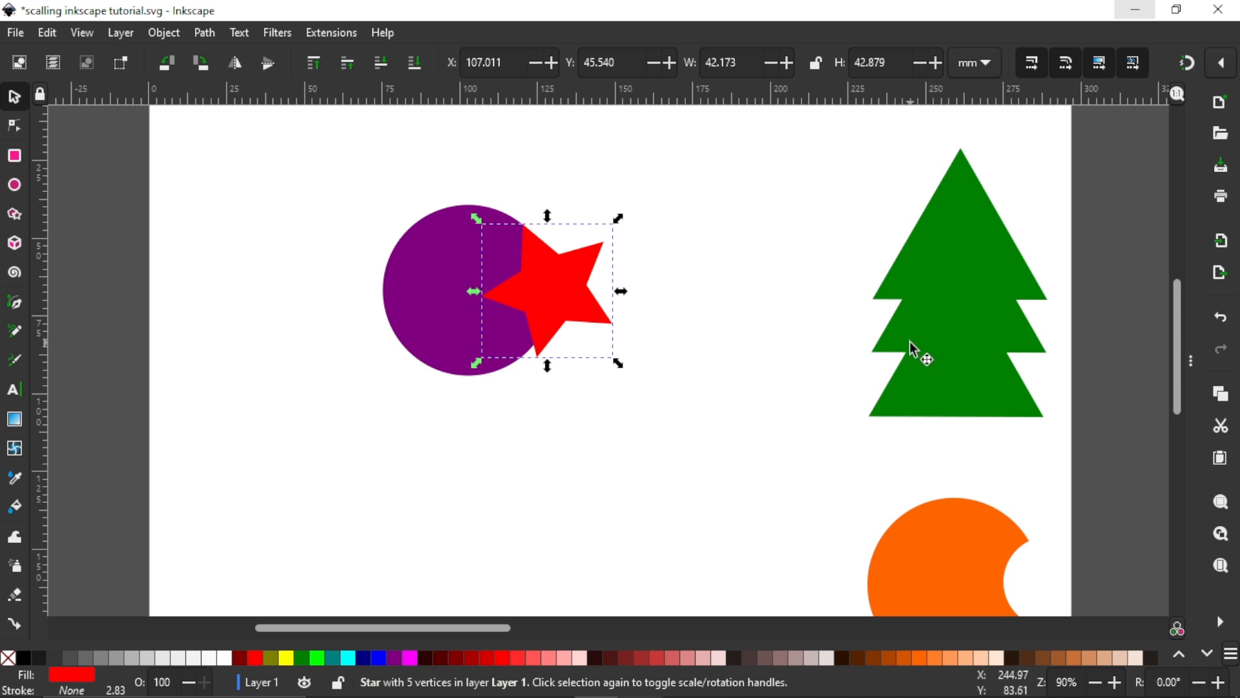
key(Delete)
Step: Duplicate the purple circle, place the copy overlapping it at about X 108.0, Y 39.0 mm, and fill the copy with red (#FF0000)
click(476, 288)
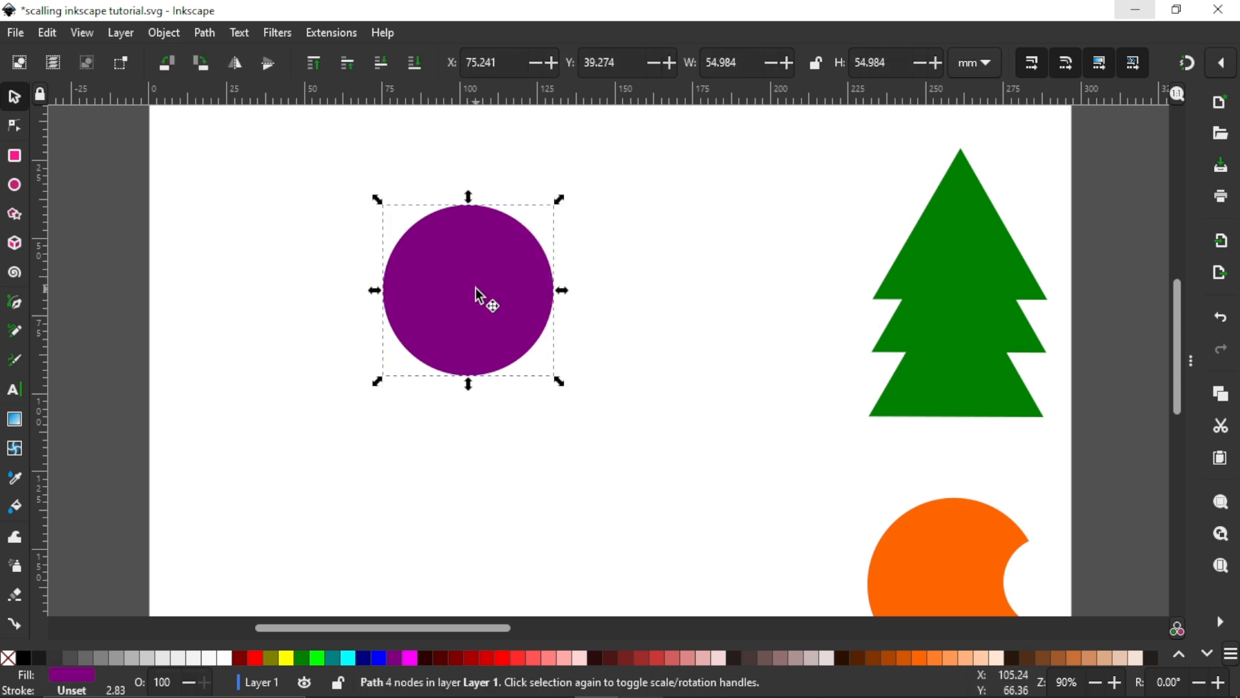
key(ctrl+d)
drag(476, 288, 581, 293)
click(507, 661)
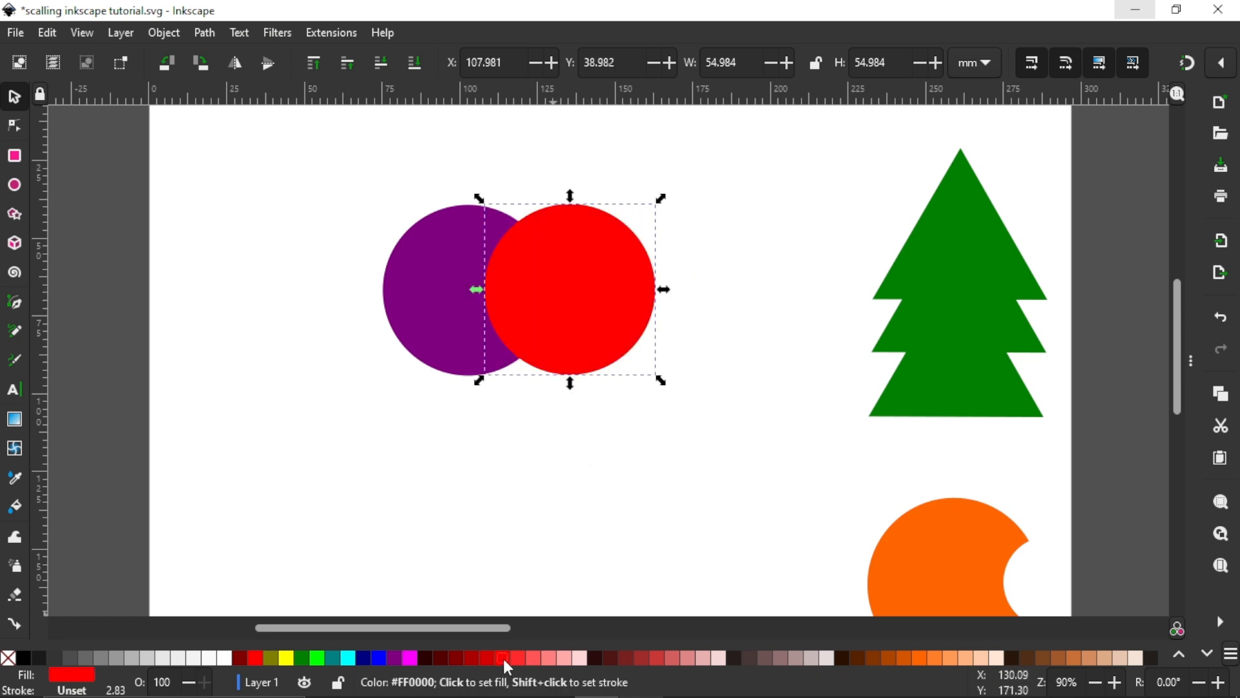
Step: Give both overlapping circles a black stroke and remove their fill
shift+click(460, 328)
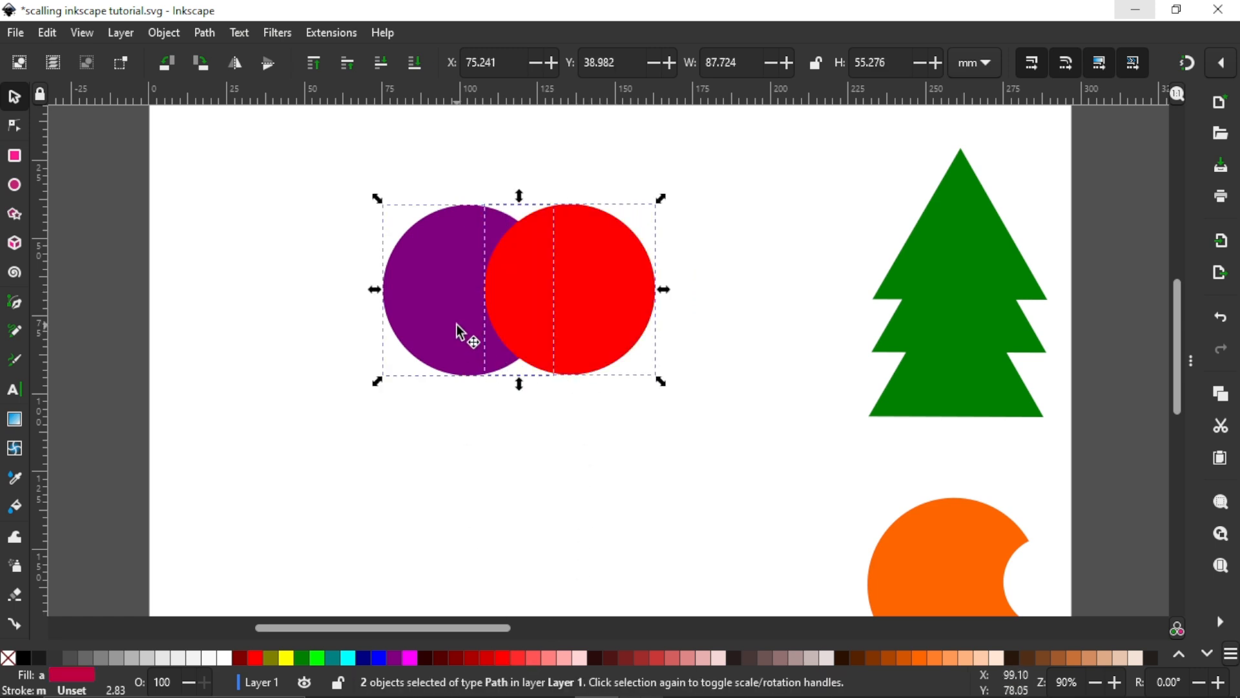
shift+click(23, 658)
shift+click(8, 657)
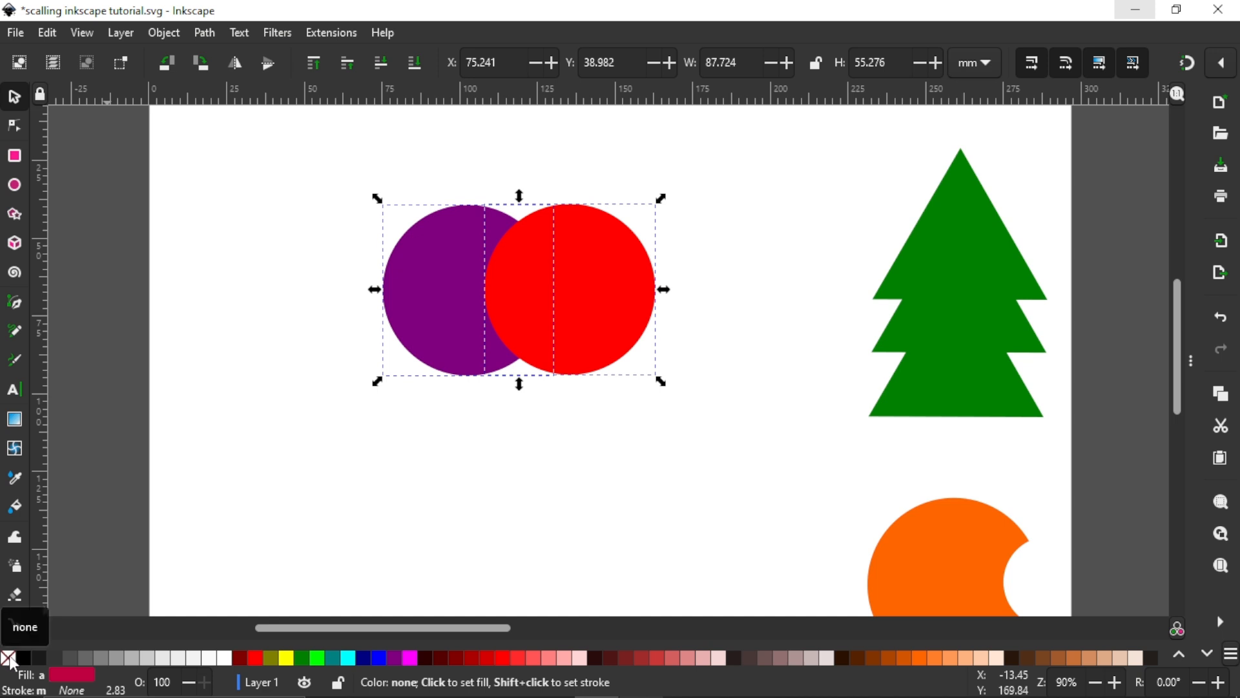
shift+click(23, 658)
click(8, 658)
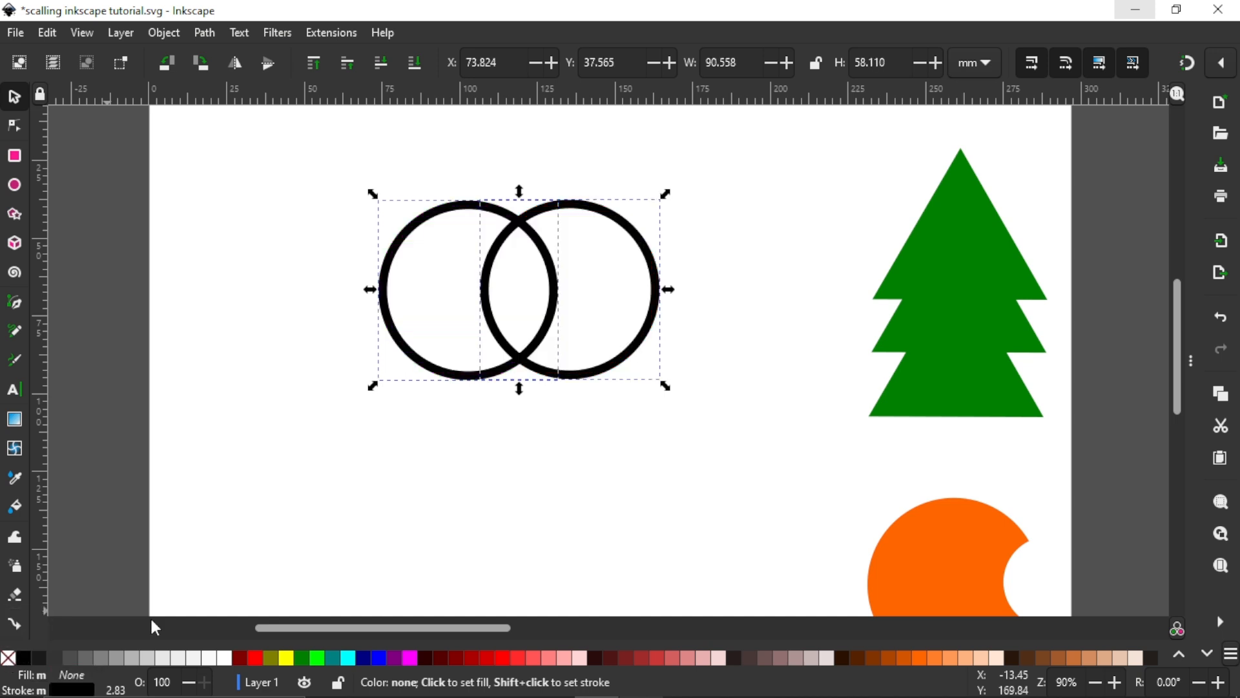
click(522, 290)
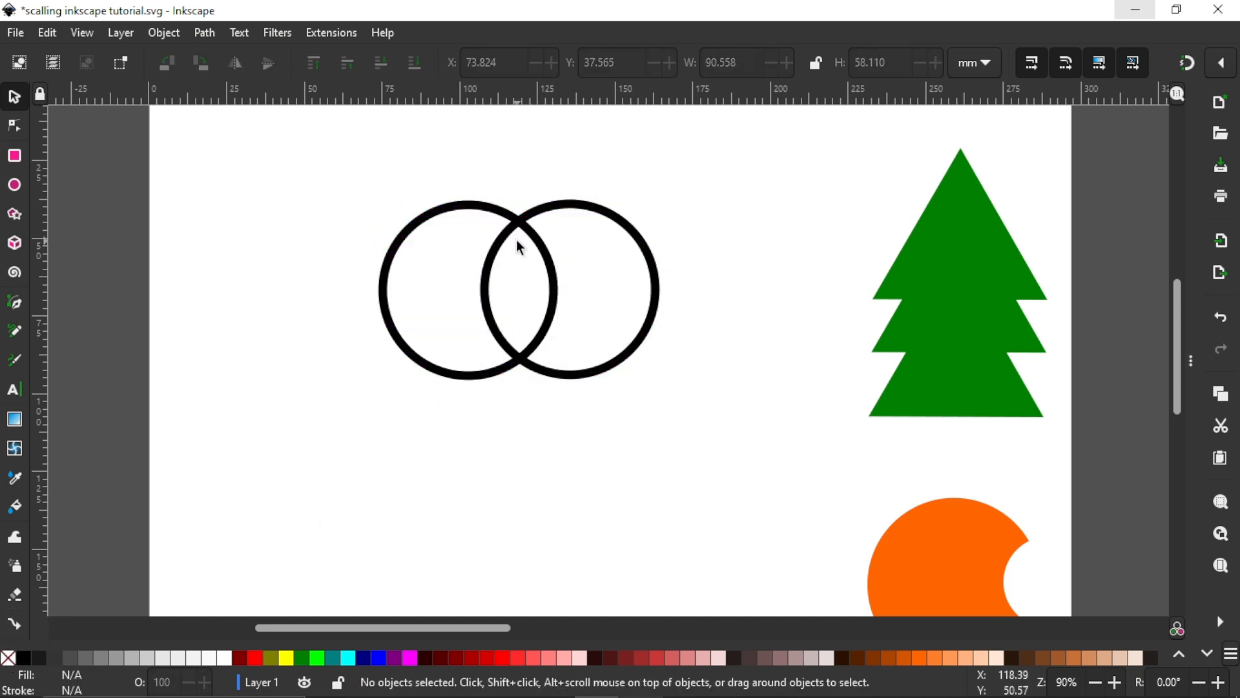
drag(520, 247, 546, 294)
key(ctrl+z)
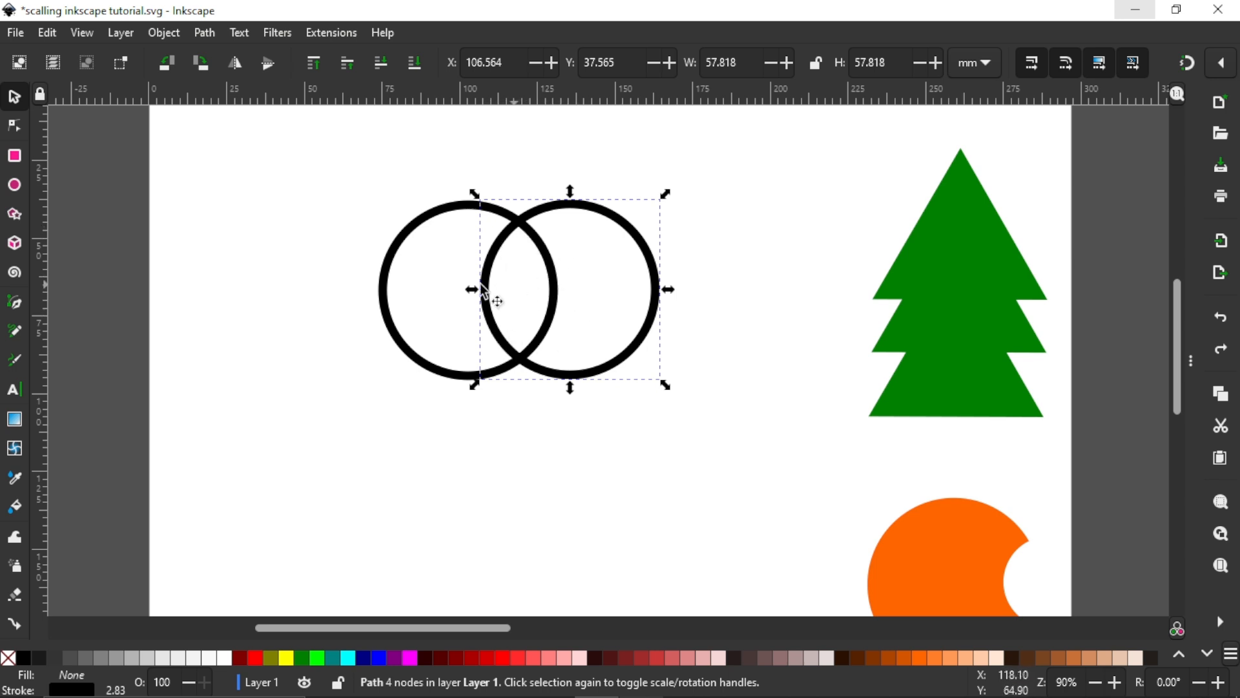
Step: Fill the right circle with bright green and the left circle with red
click(317, 658)
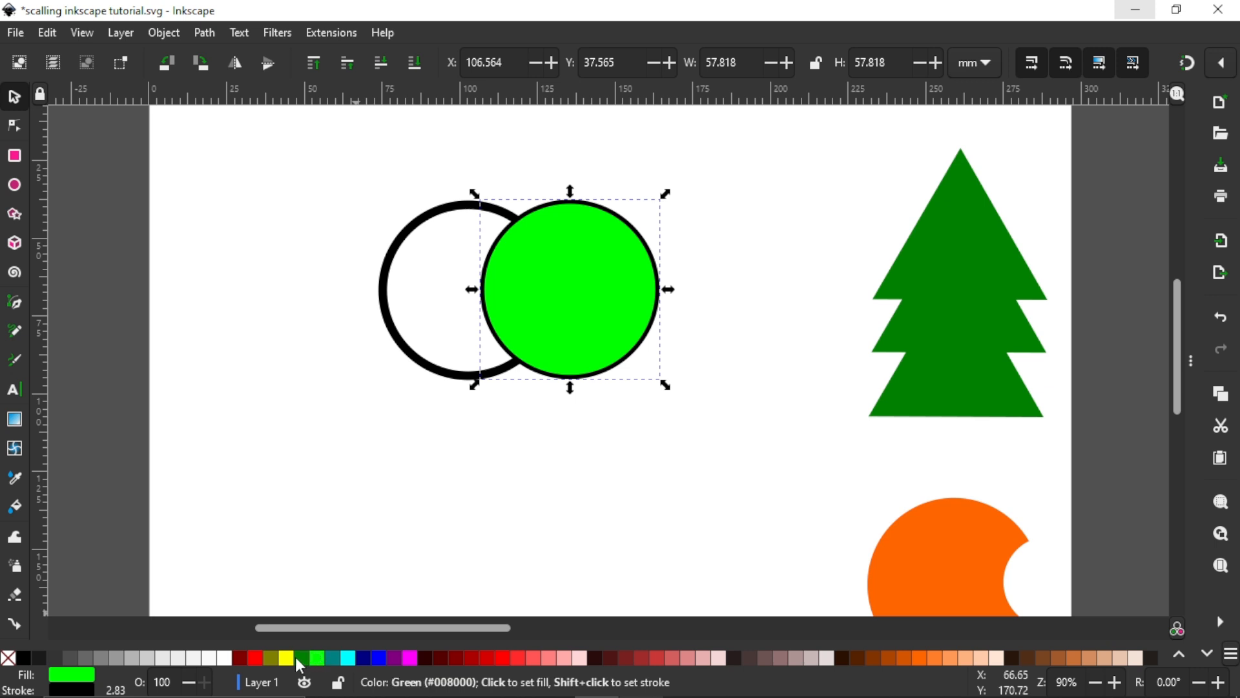
click(402, 309)
click(387, 332)
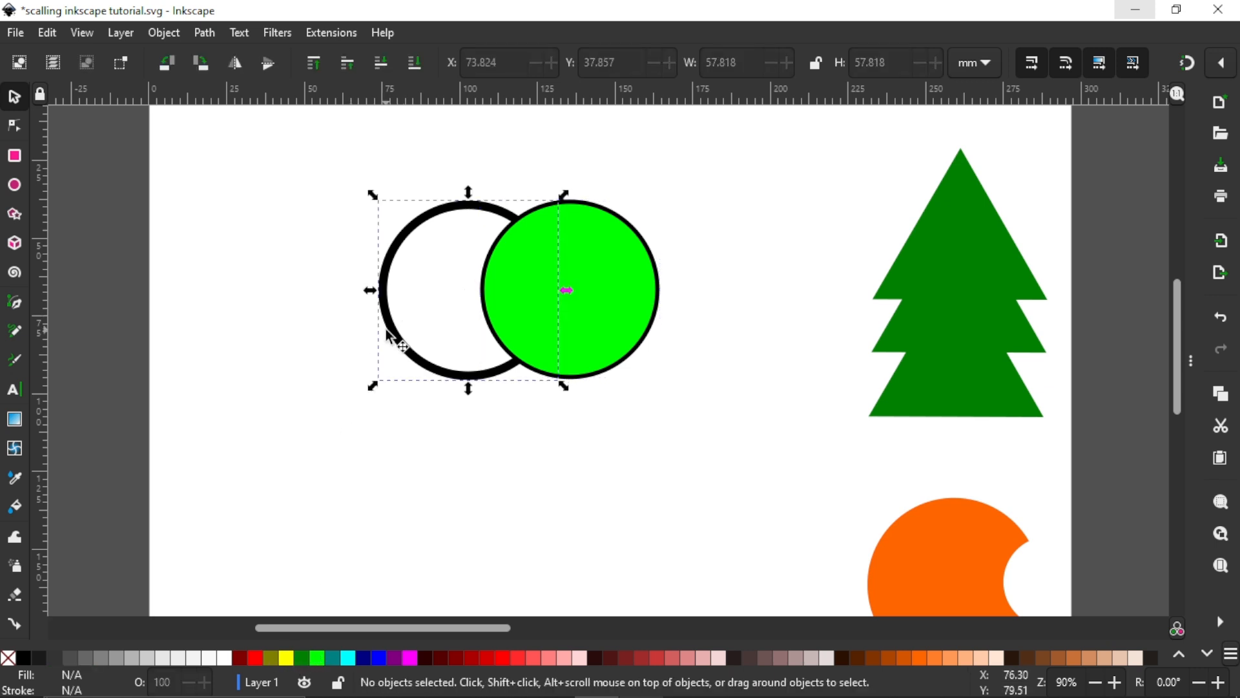
click(504, 657)
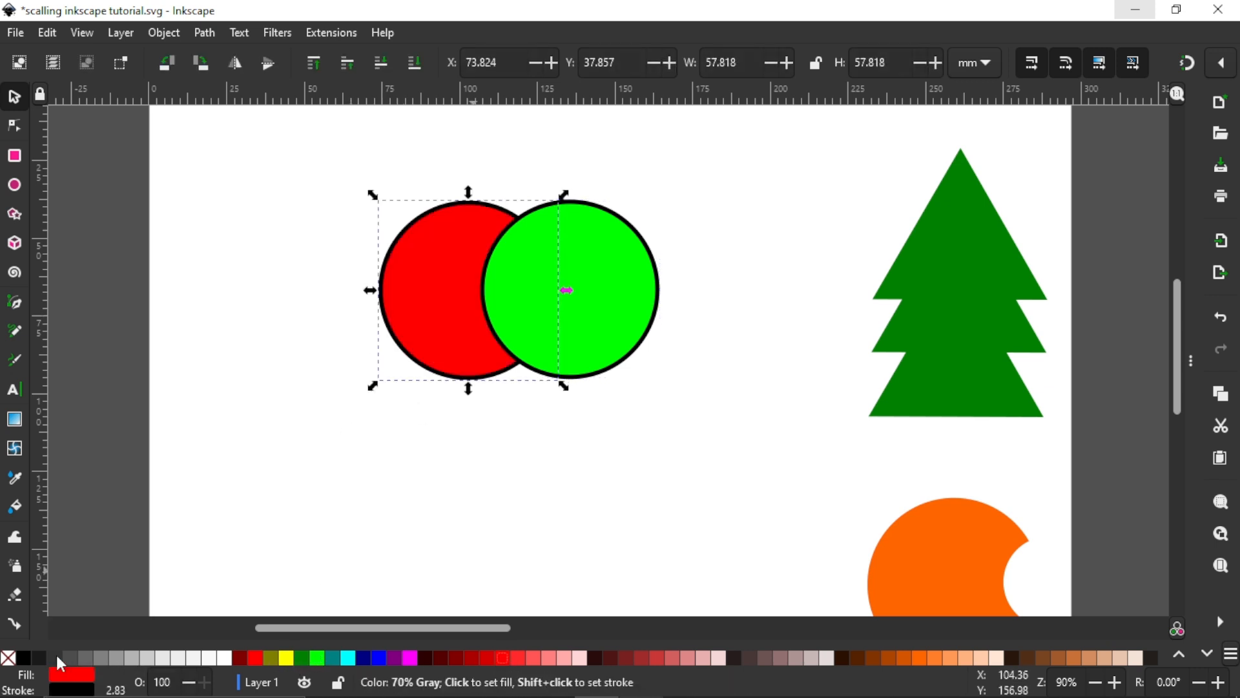
Step: Remove the stroke from both circles and move them together to about X 77.3, Y 67.9 mm
drag(299, 153, 704, 454)
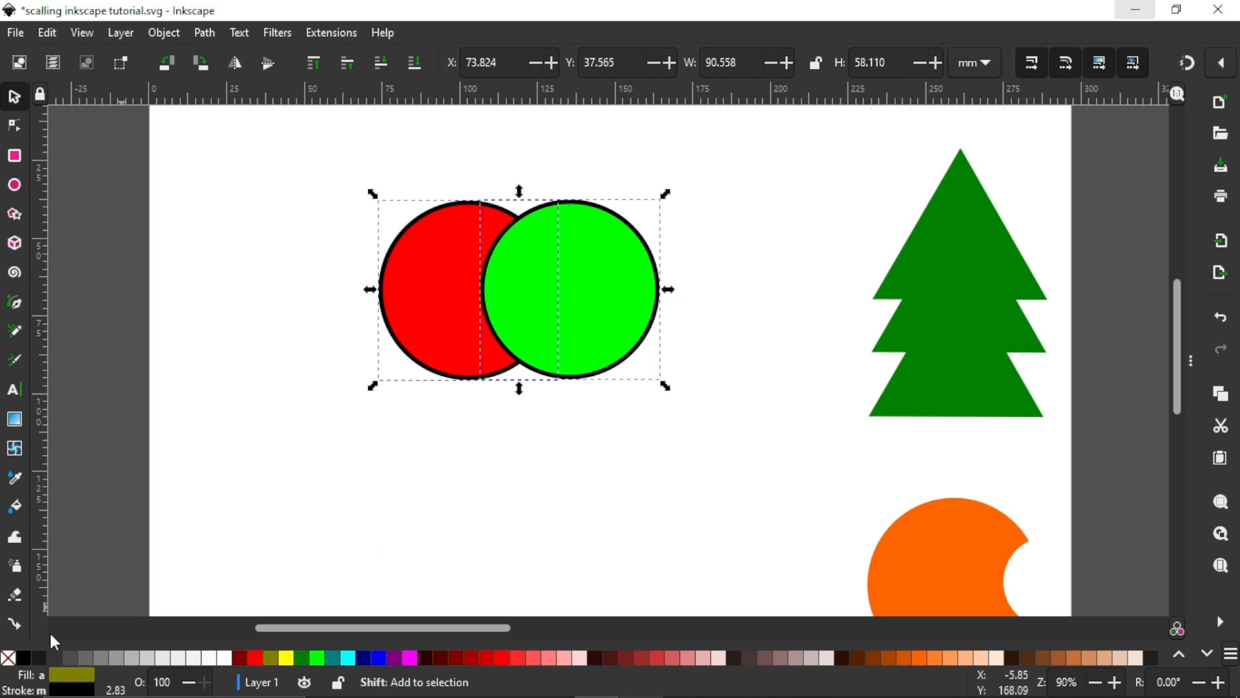
shift+click(7, 658)
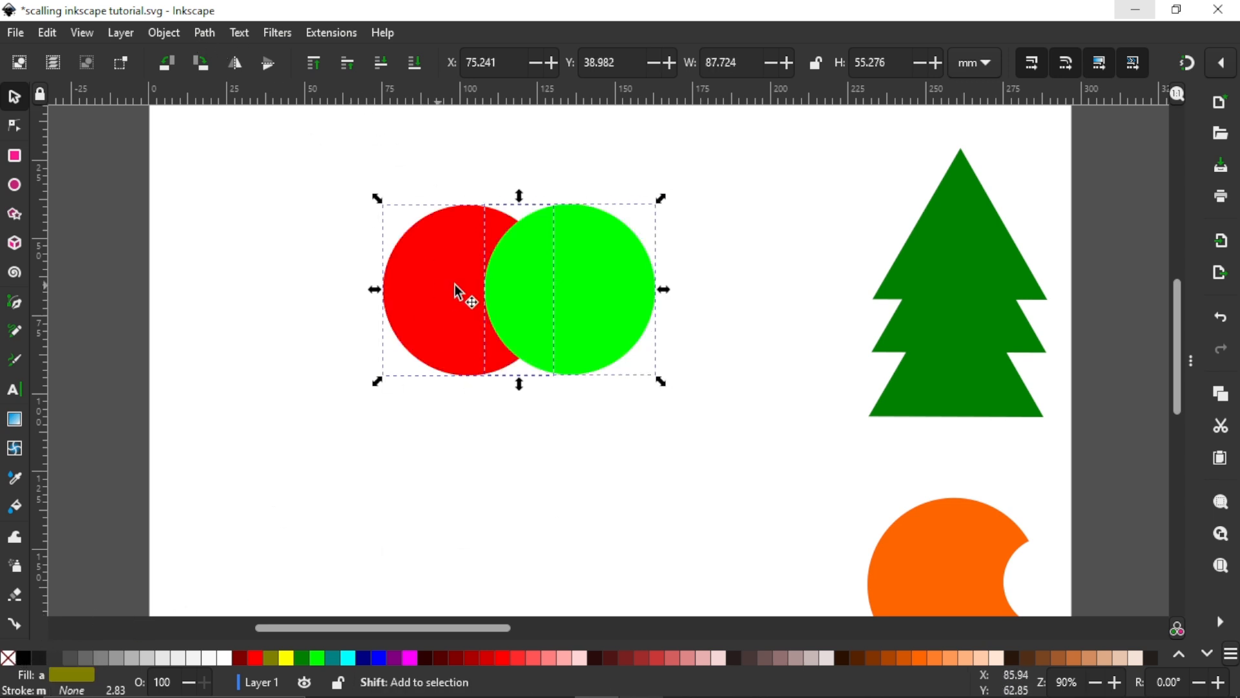
drag(522, 294, 528, 393)
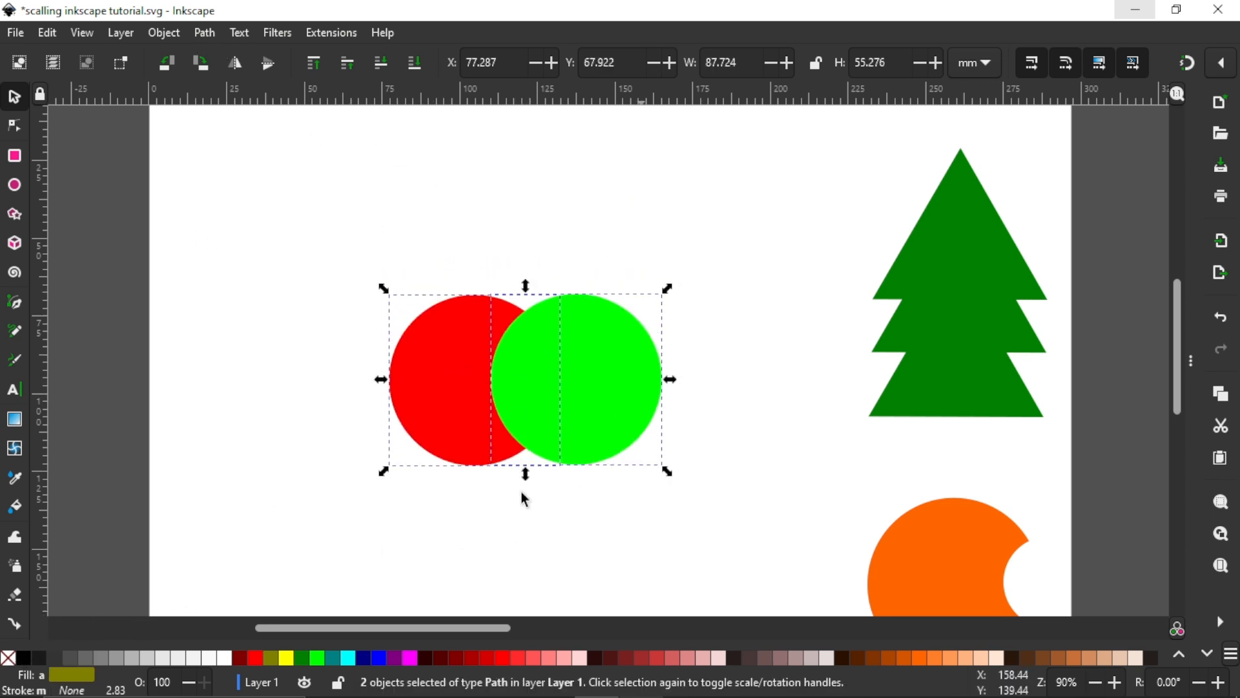
Step: Intersect the red and green circles with the Intersection path operation and move the resulting shape to about X 103.9, Y 60.0 mm
click(216, 37)
click(247, 58)
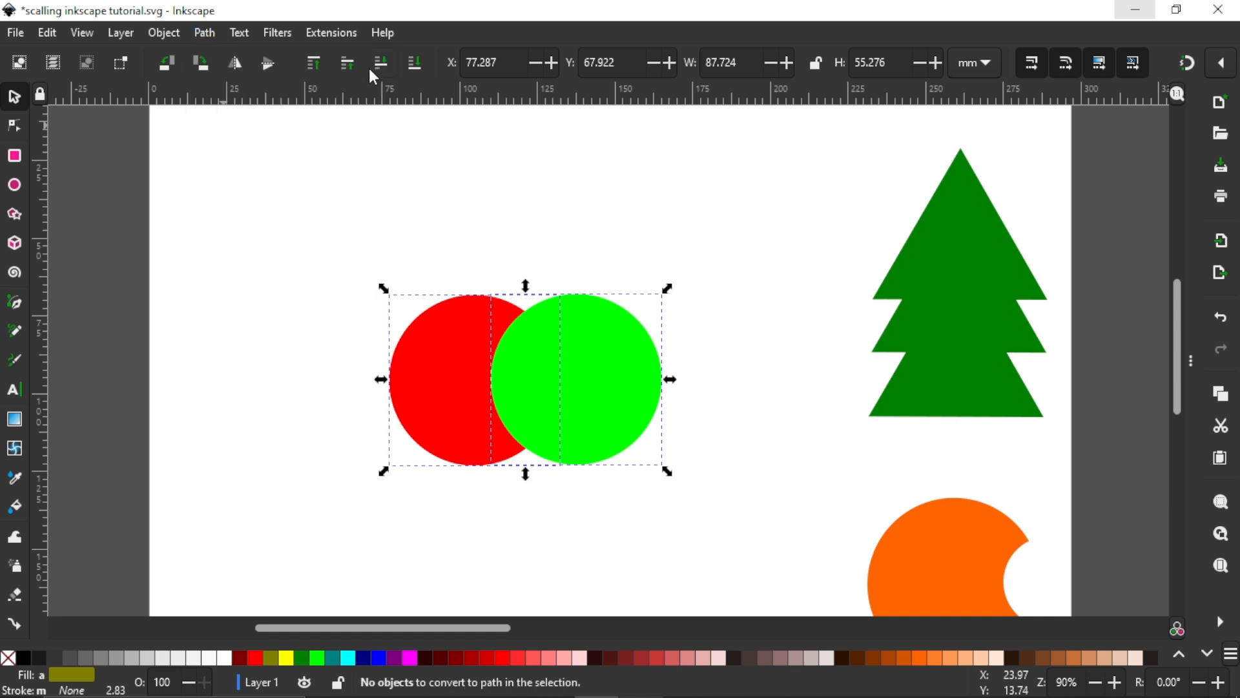
click(205, 36)
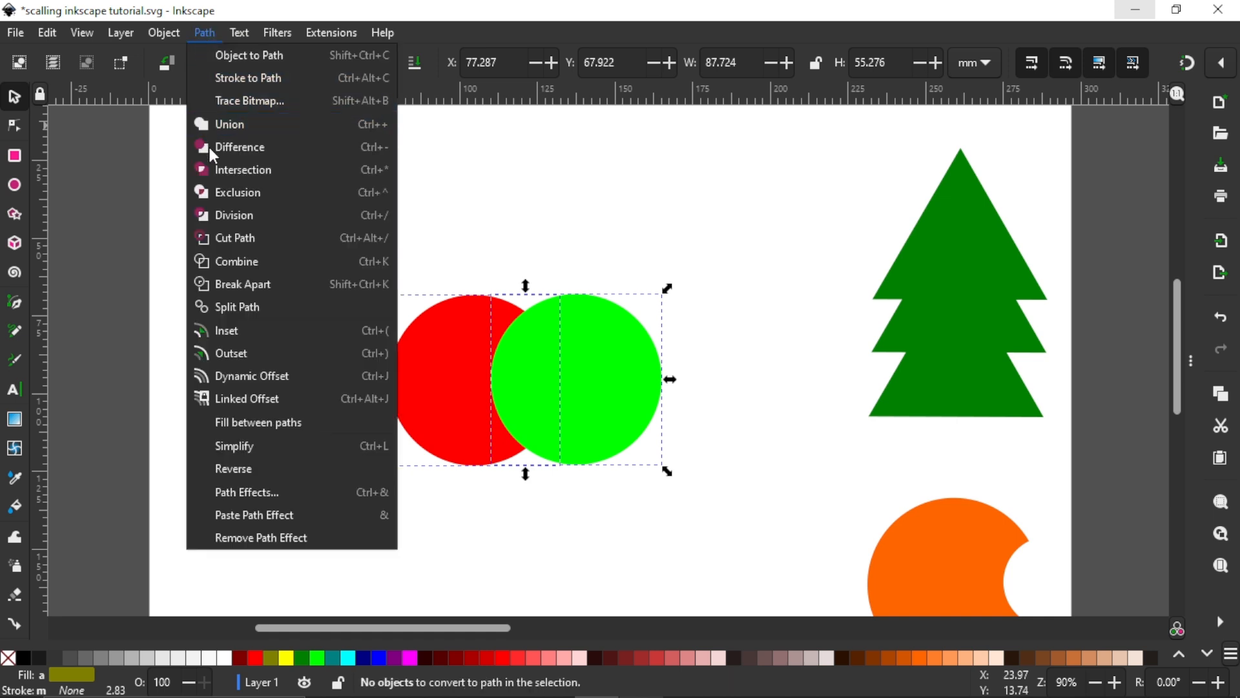
click(219, 175)
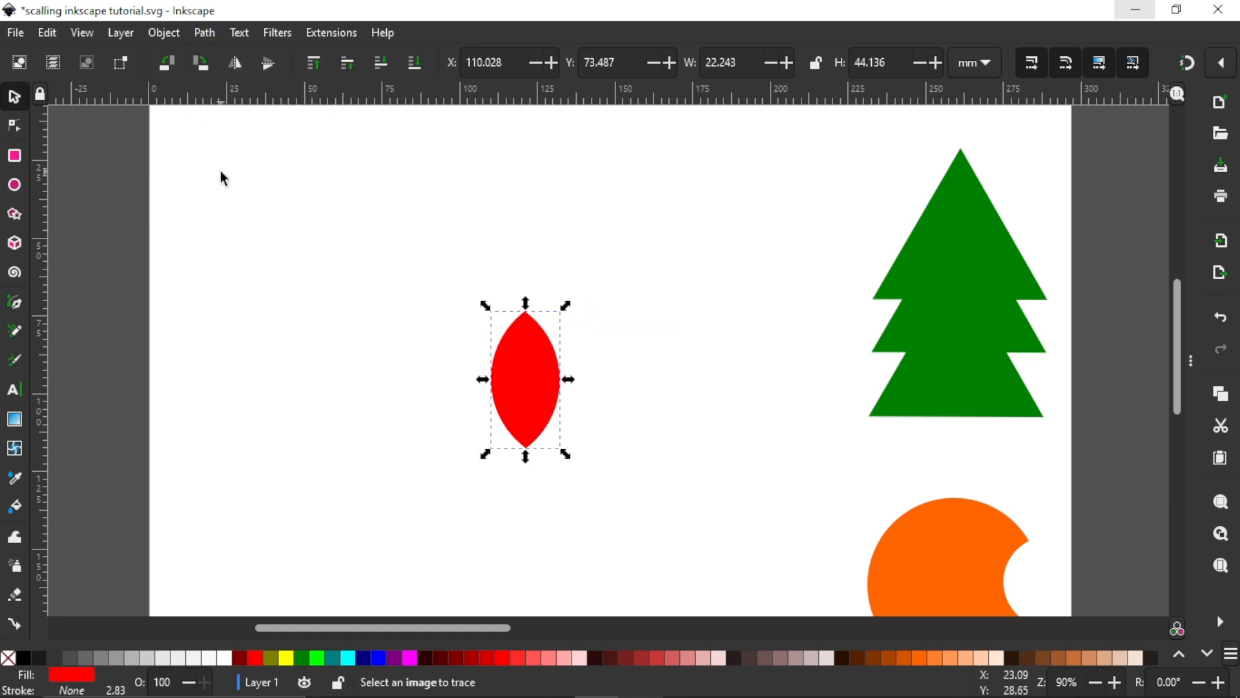
drag(543, 385, 525, 325)
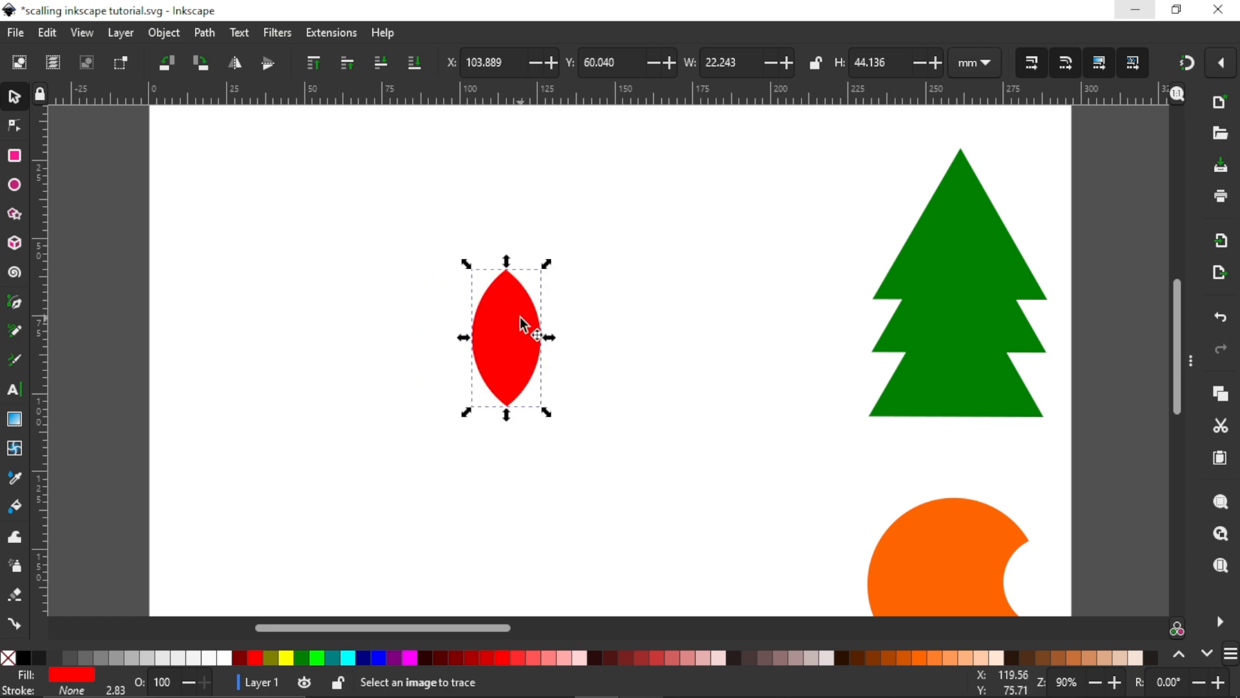
Step: Undo the last move and the intersection to restore the separate red and green circles
key(ctrl+z)
key(ctrl+z)
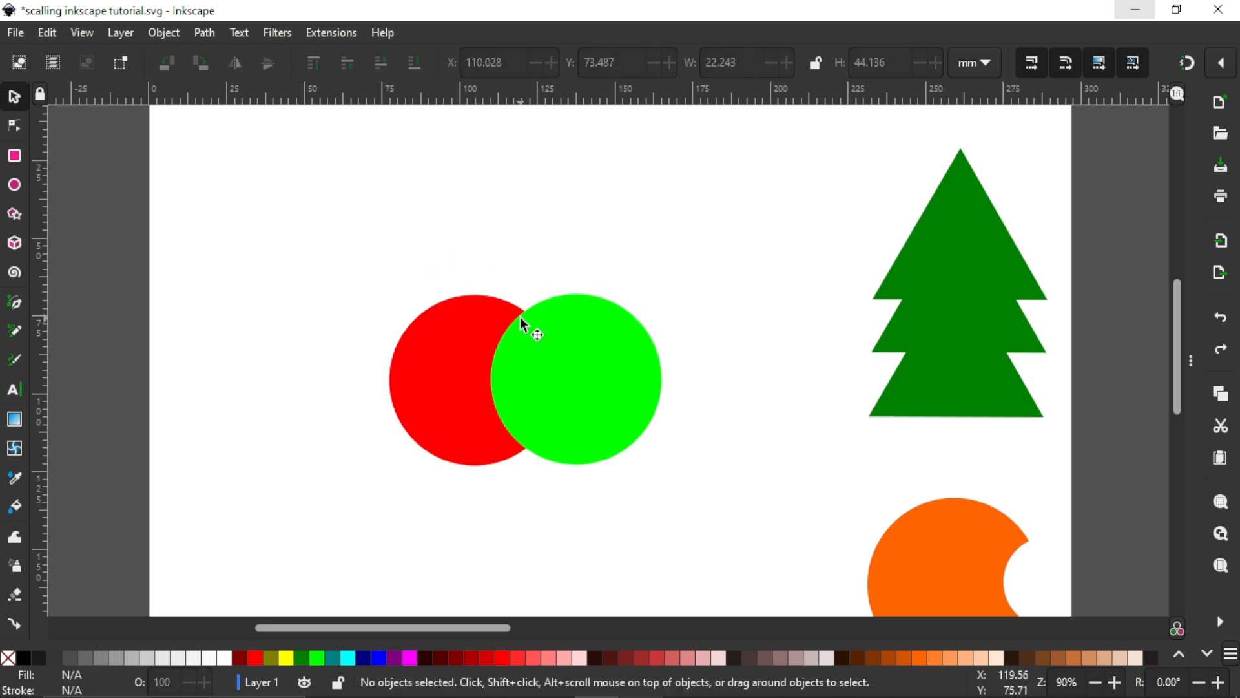
Step: Duplicate the green circle, position the copy above both circles at about X 90.2, Y 40.2 mm, and fill it pale pink
click(587, 369)
key(ctrl)
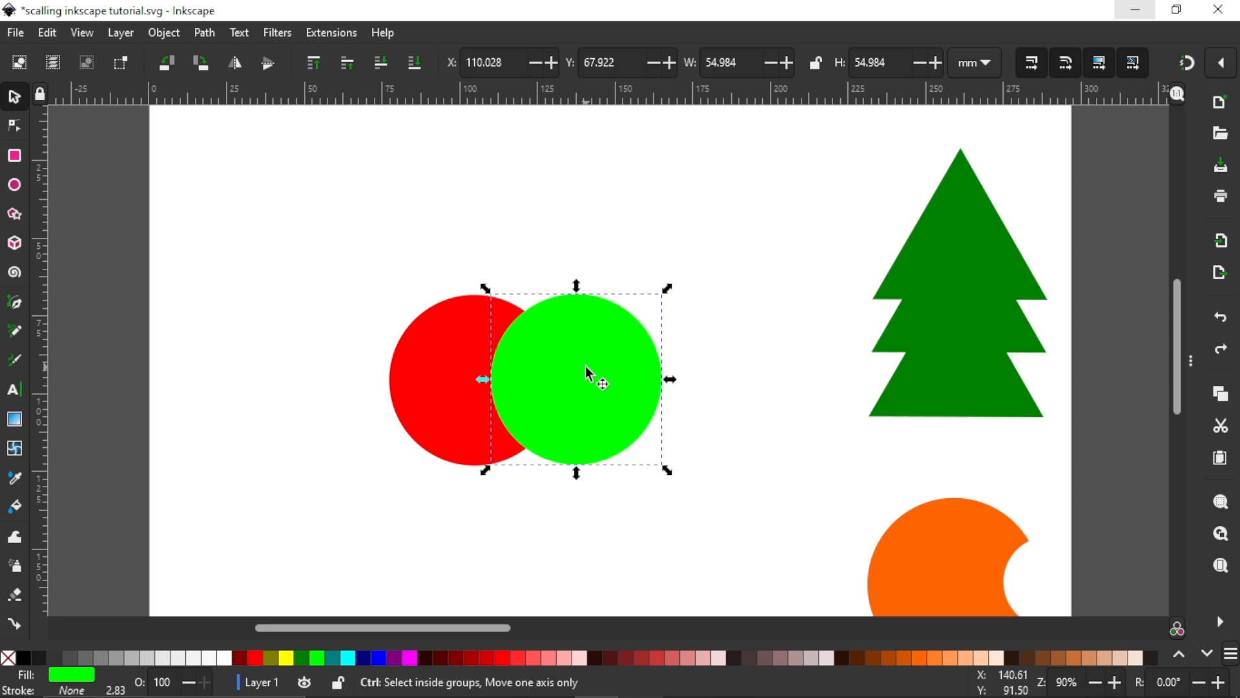
key(ctrl+d)
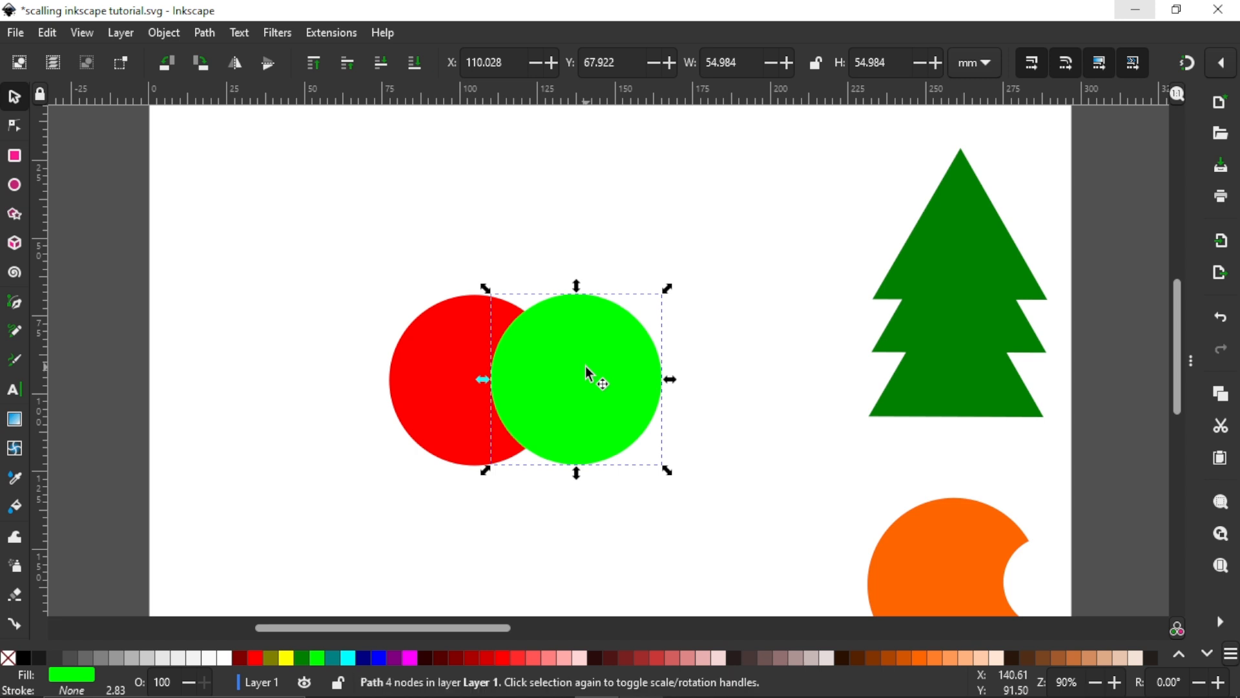
drag(593, 395, 533, 288)
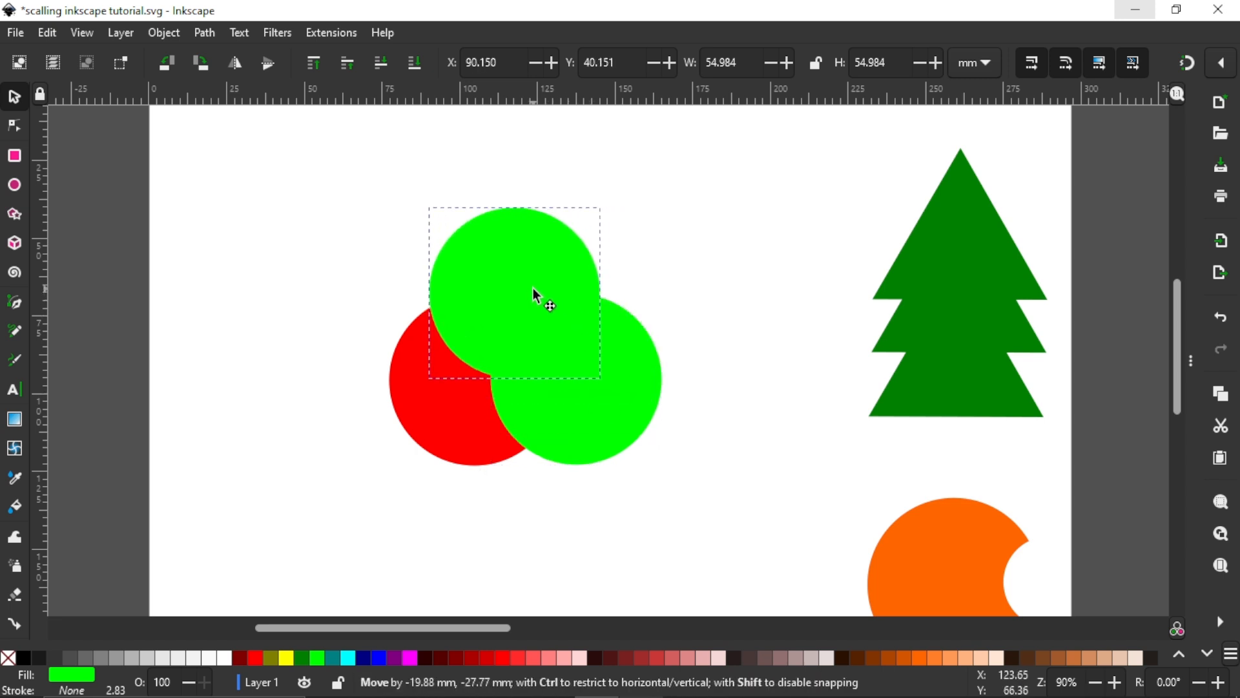
click(584, 657)
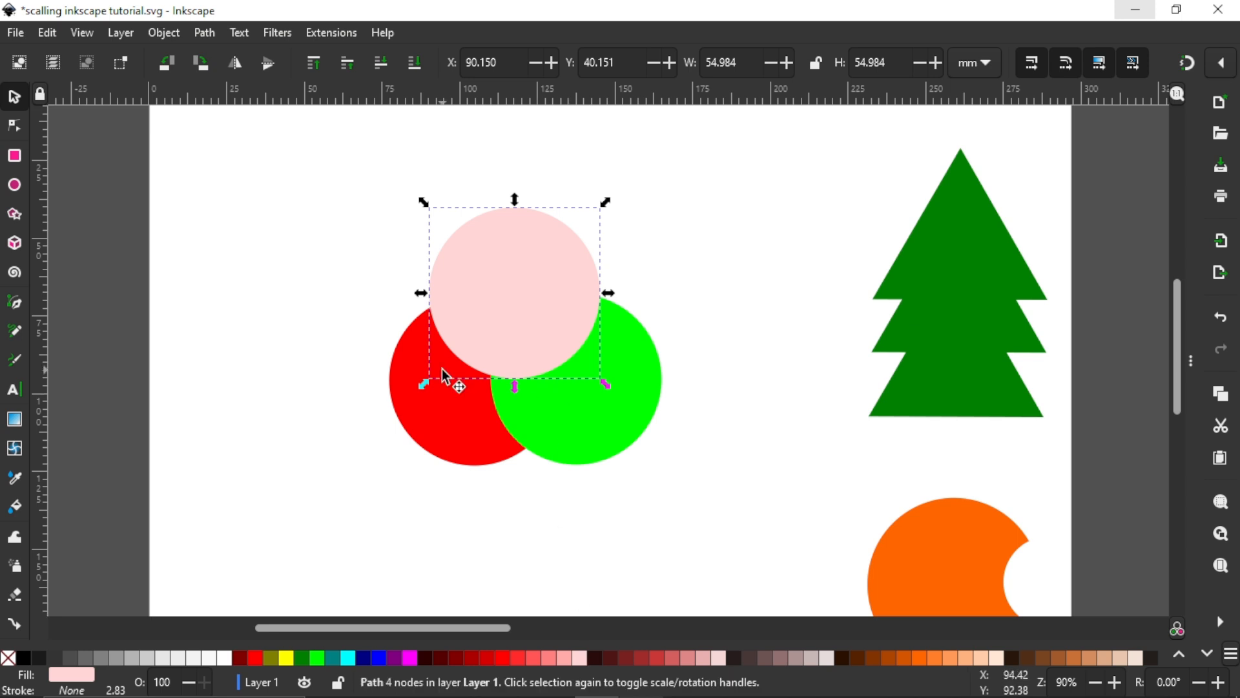
Step: Give all three overlapping circles a black stroke and remove their fill
drag(315, 169, 731, 530)
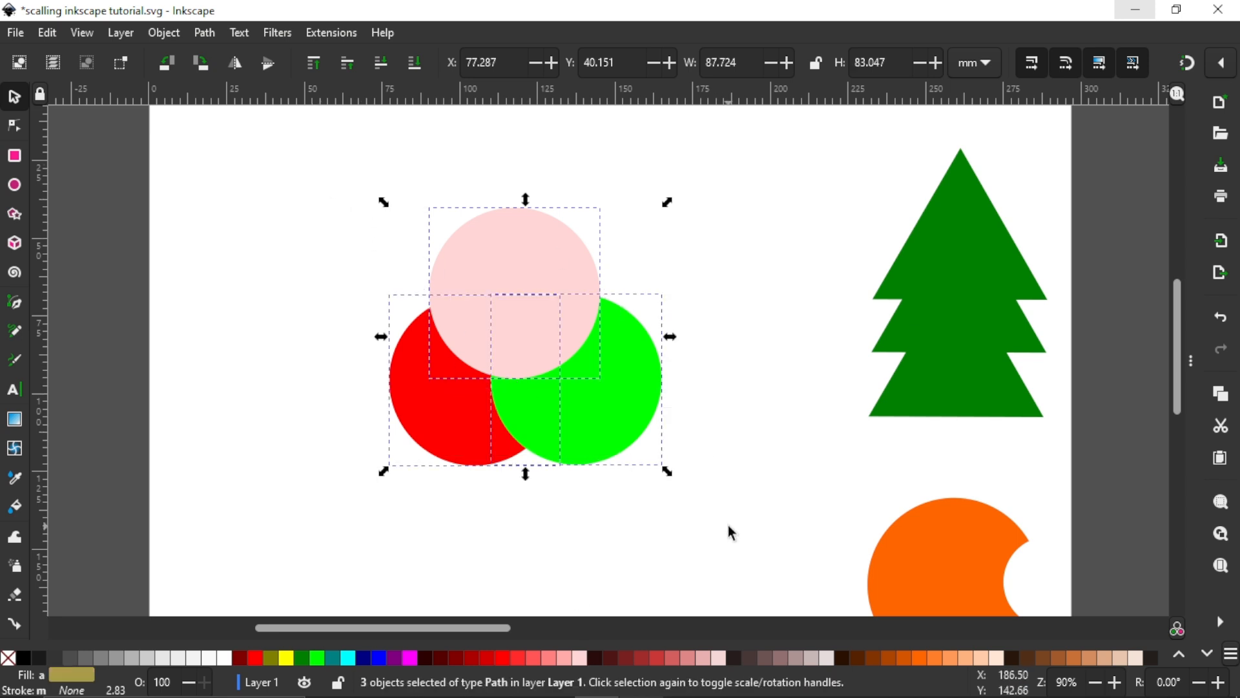
shift+click(24, 659)
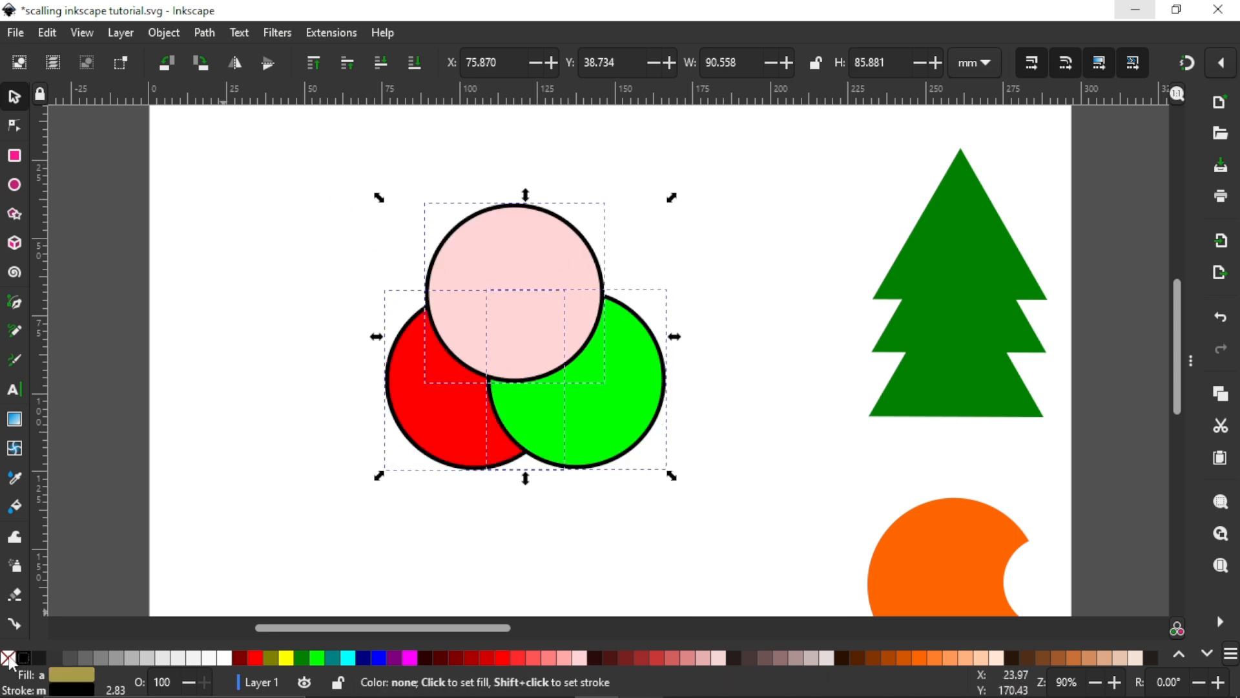
click(9, 660)
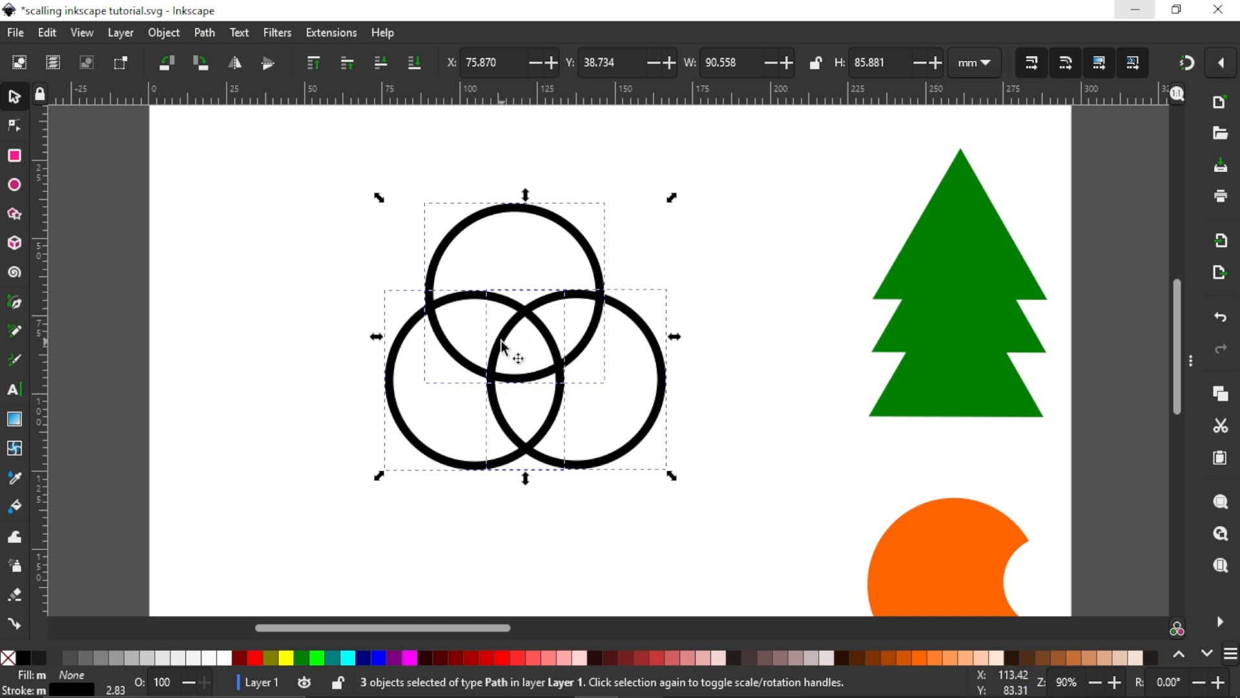
Step: Fill the three circles with navy blue, recolouring the upper one brownish red and the lower-right one greyish pink
click(365, 659)
click(397, 544)
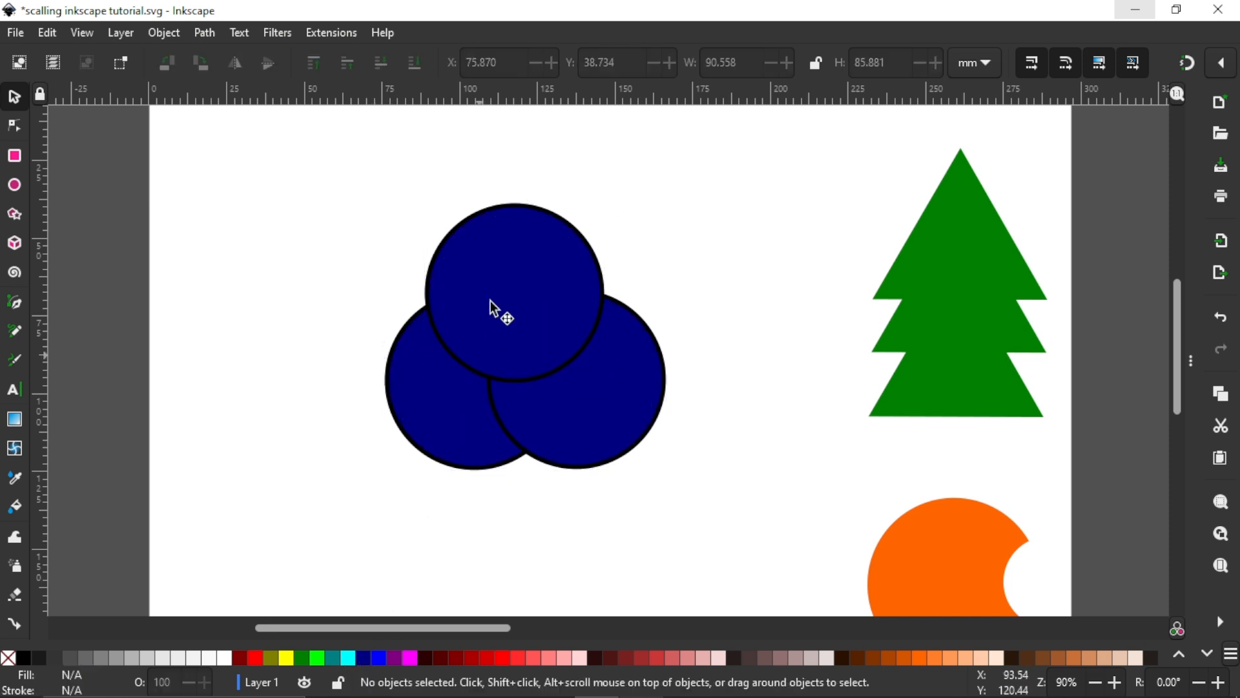
click(491, 300)
click(644, 659)
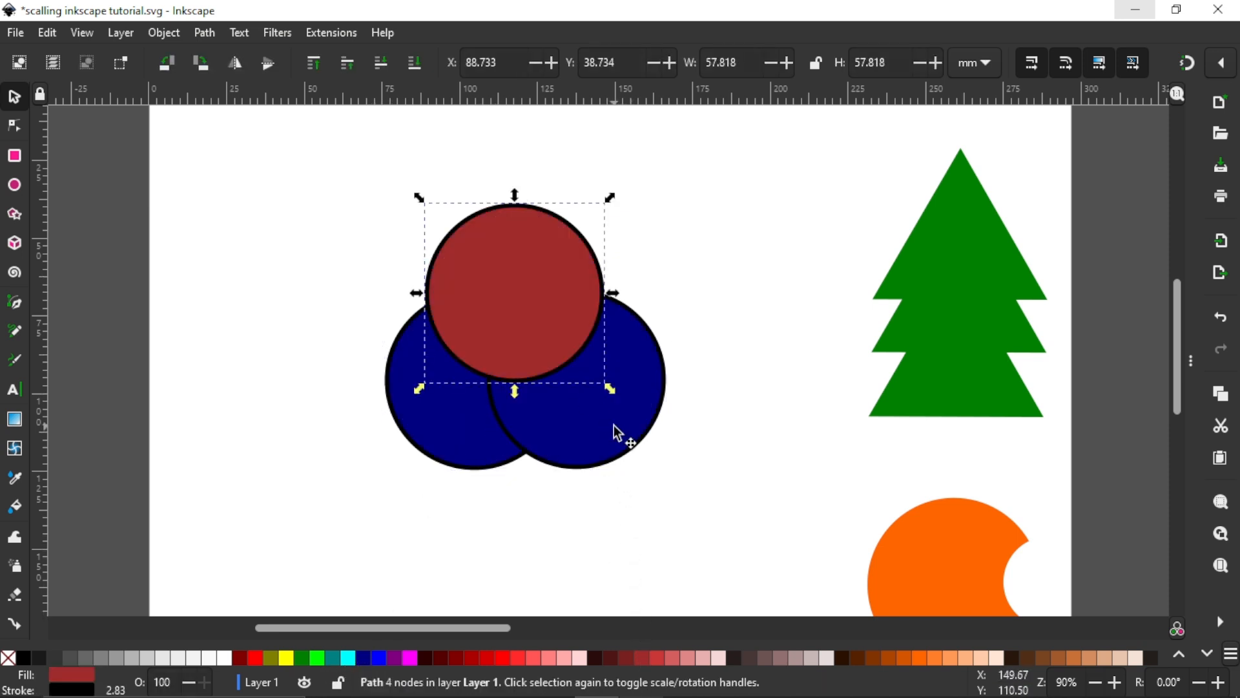
click(620, 434)
click(790, 666)
Step: Remove the stroke from all three circles and combine them with the Intersection path operation
mouse_move(283, 138)
mouse_down()
mouse_move(767, 532)
mouse_move(807, 603)
mouse_up()
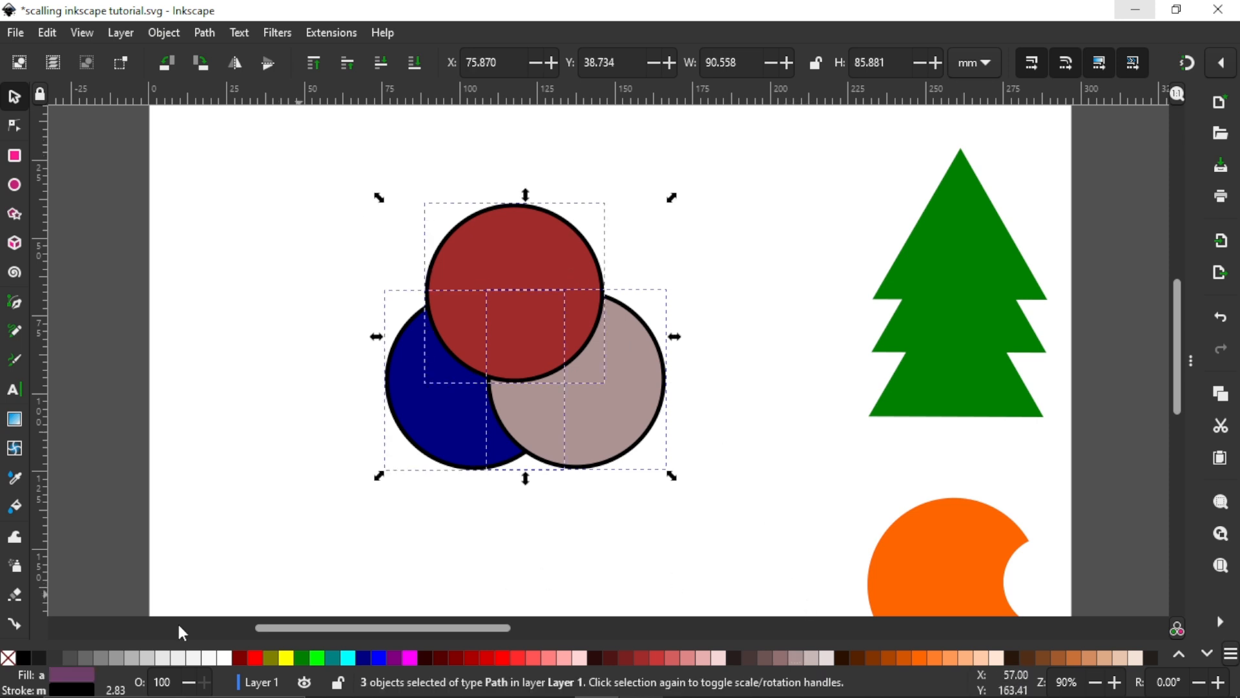
shift+click(8, 659)
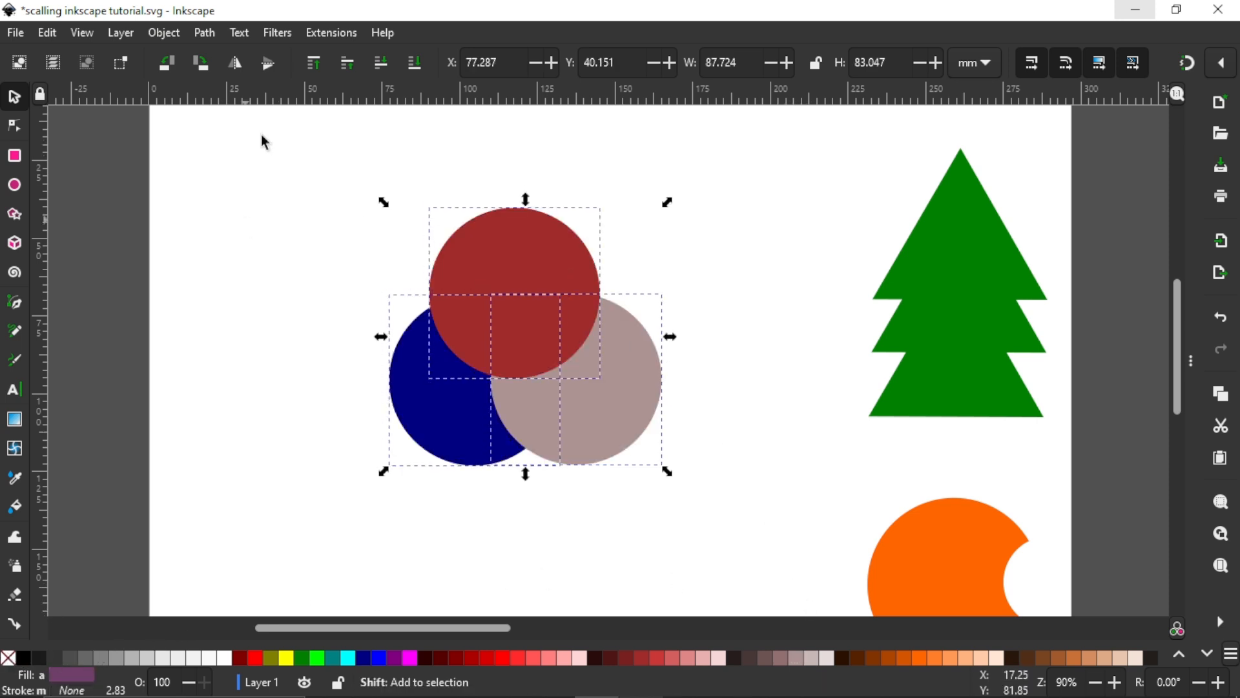
click(204, 33)
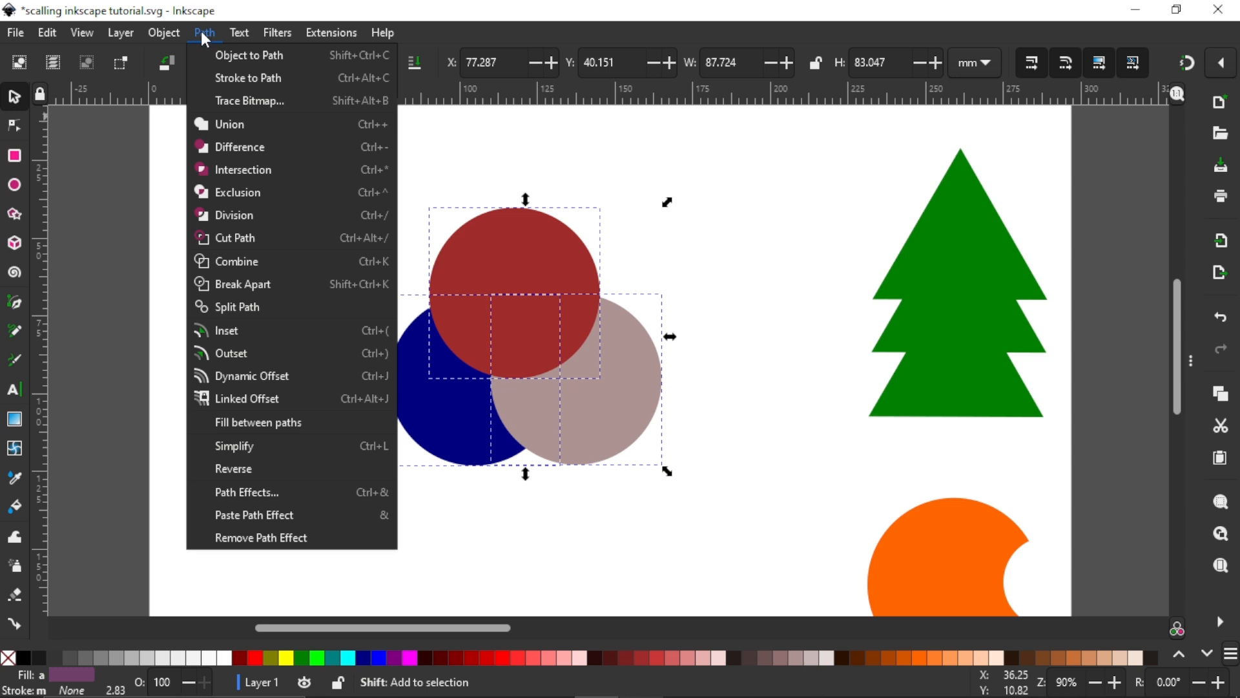
click(234, 170)
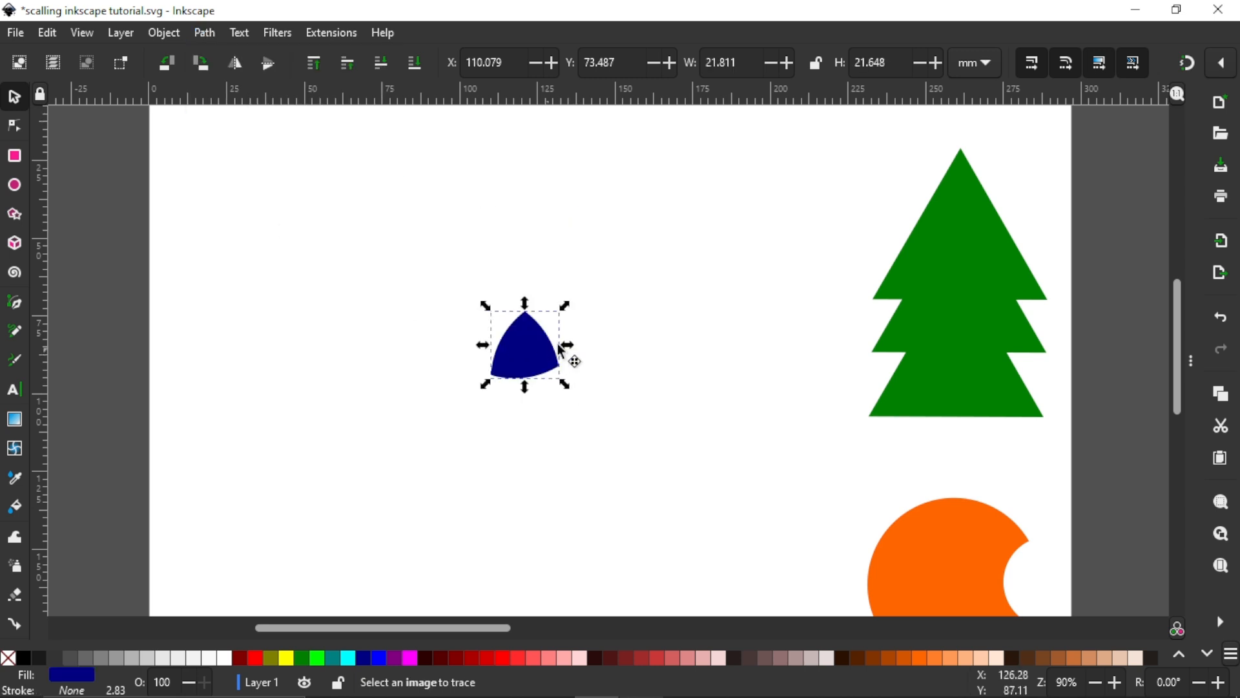
Step: Move the navy intersection shape to the lower left of the orange shape, at about X 210.9, Y 167.3 mm
drag(568, 355, 593, 336)
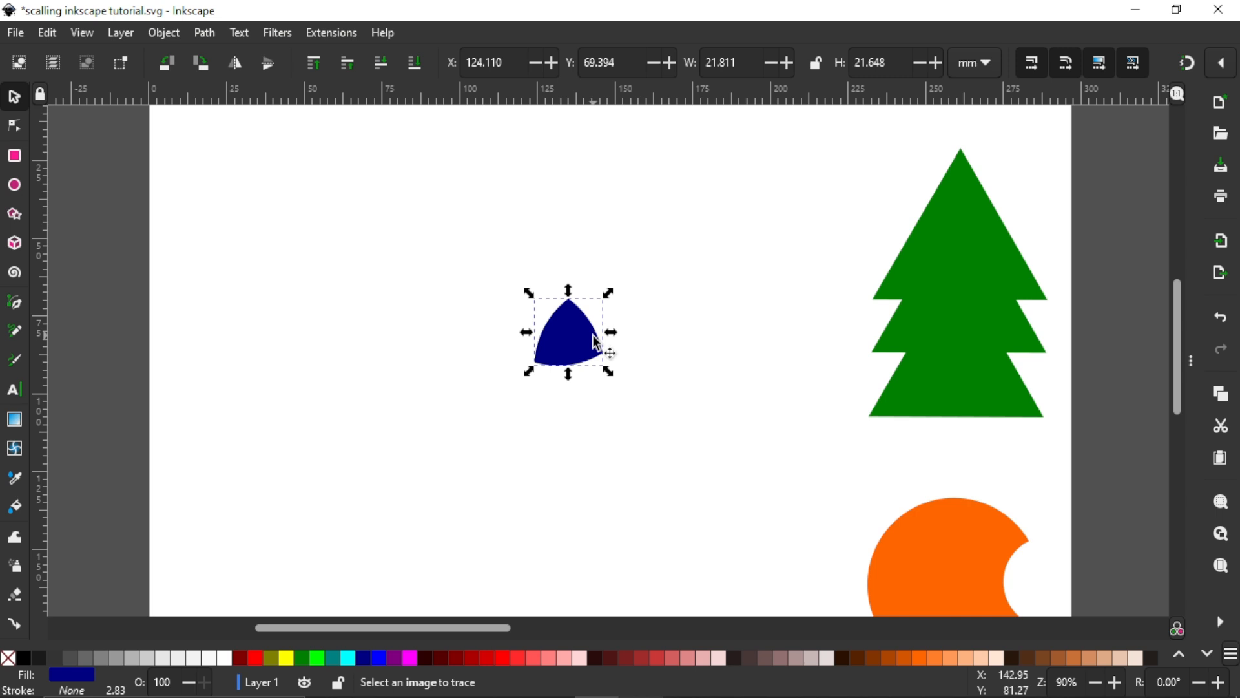
scroll(601, 291, down, 5)
drag(584, 204, 821, 476)
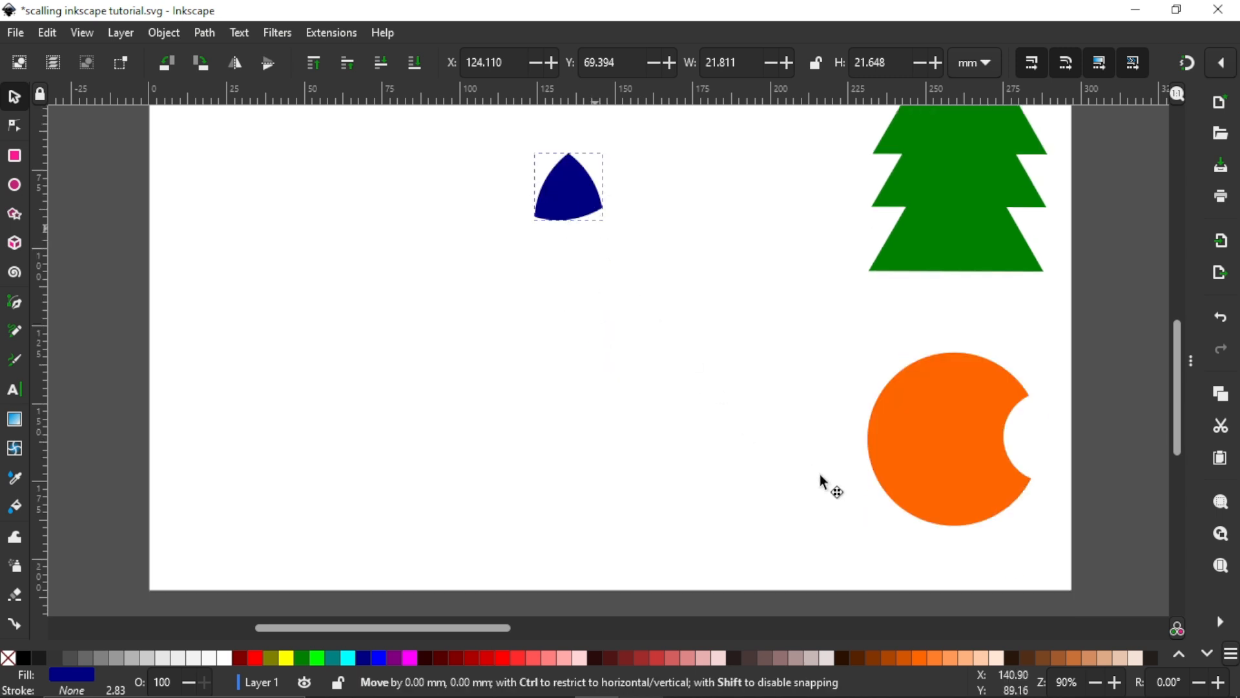
drag(856, 519, 857, 519)
mouse_move(561, 186)
mouse_down()
mouse_move(608, 325)
mouse_move(782, 463)
mouse_up()
click(207, 37)
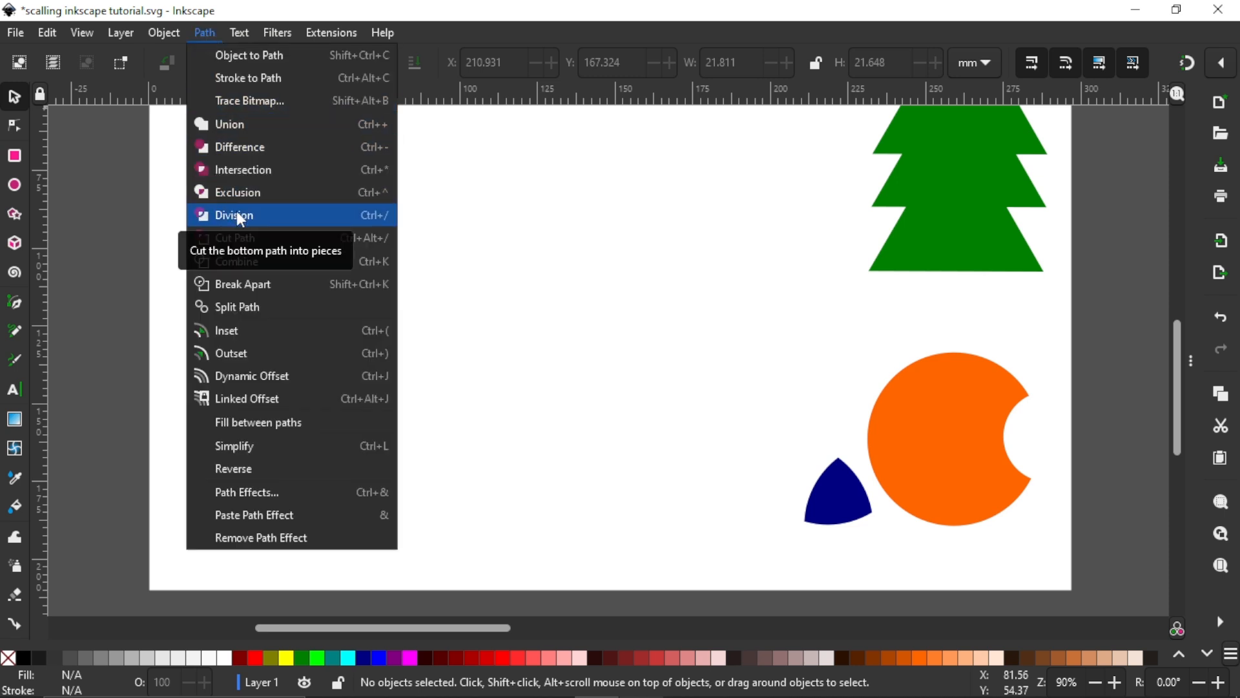
click(625, 244)
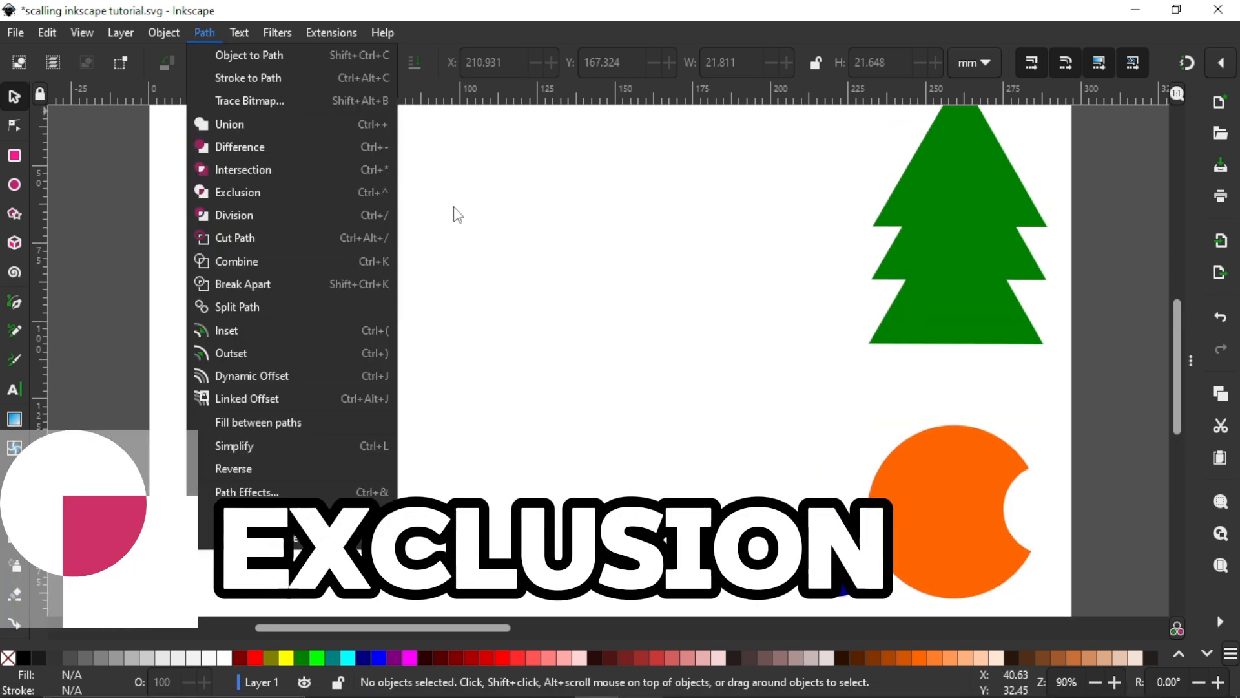
click(491, 220)
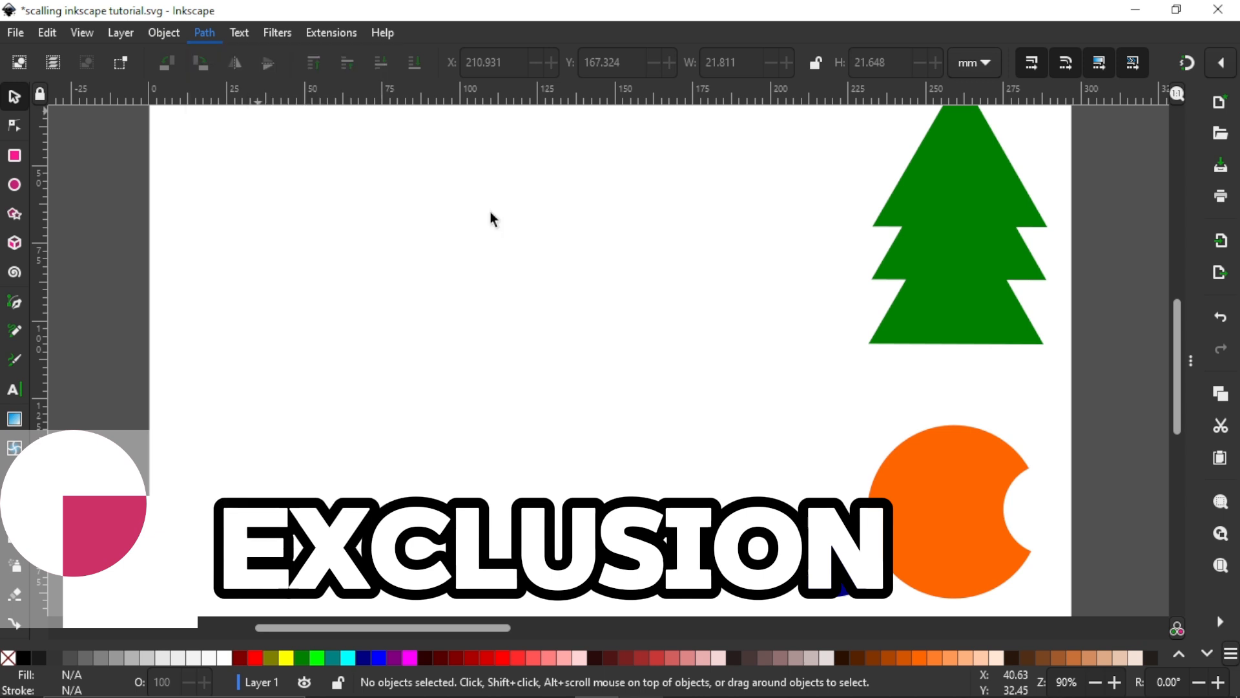
click(208, 33)
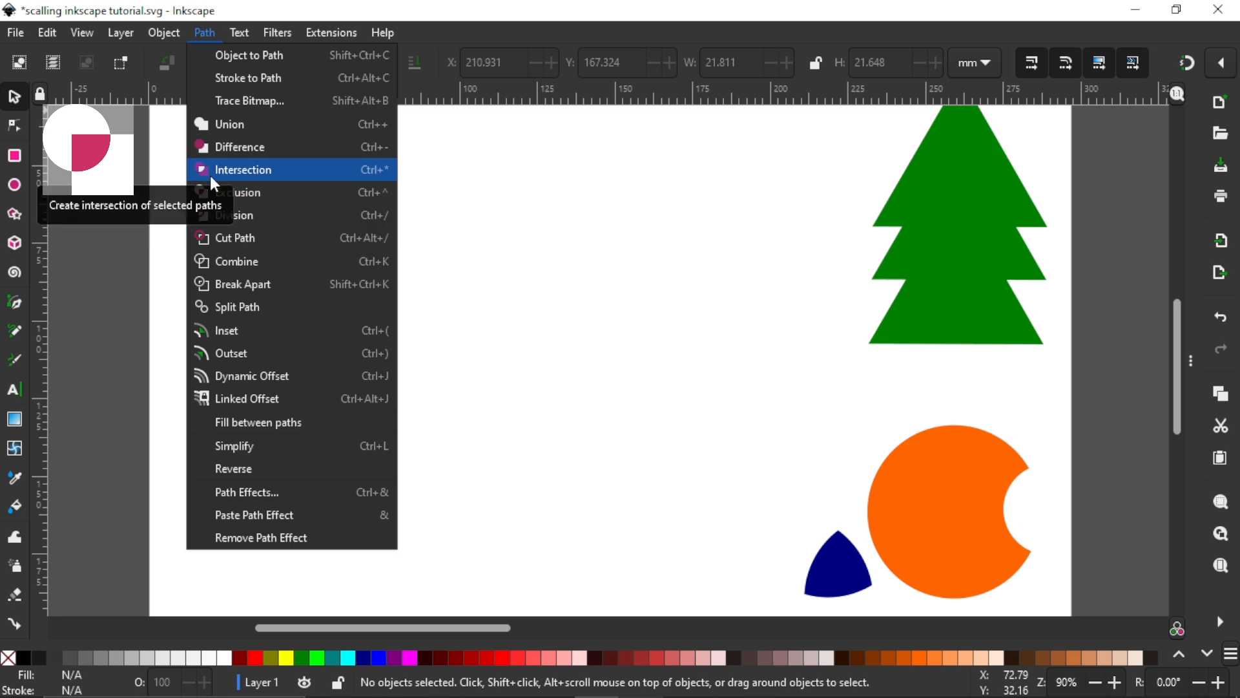
click(563, 236)
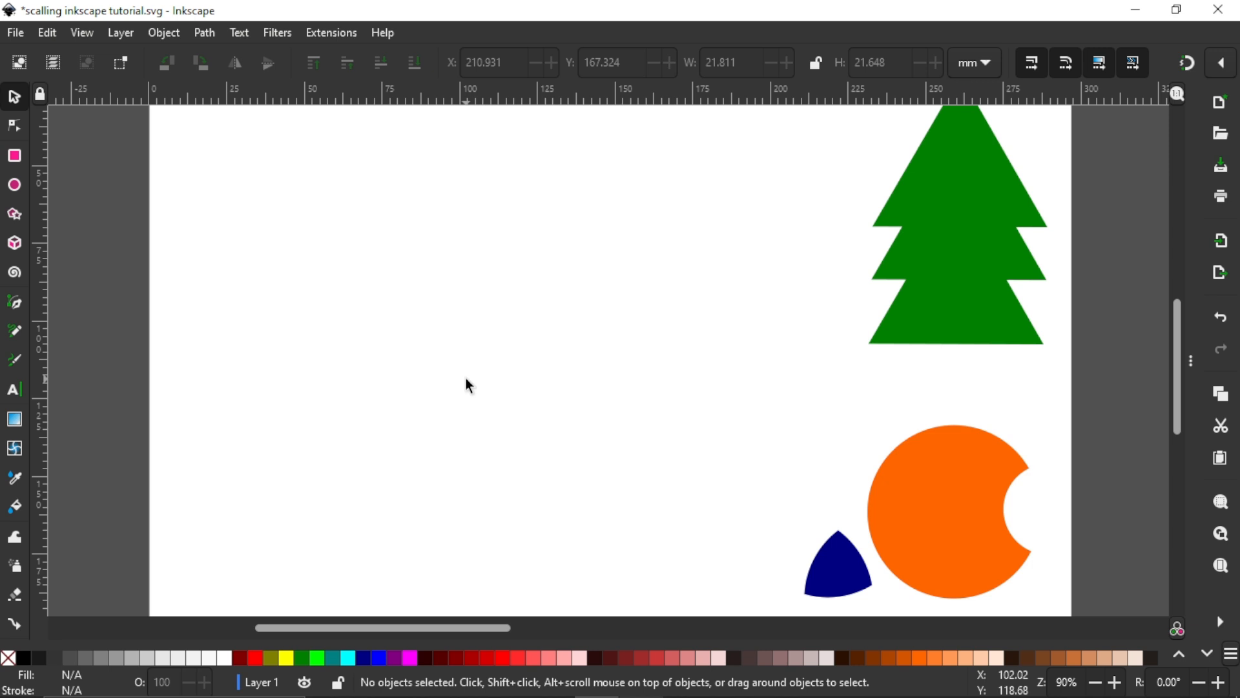
Step: Draw a circle about 52.6 mm in diameter in the empty left part of the page and convert it to a path
click(15, 185)
drag(270, 241, 470, 408)
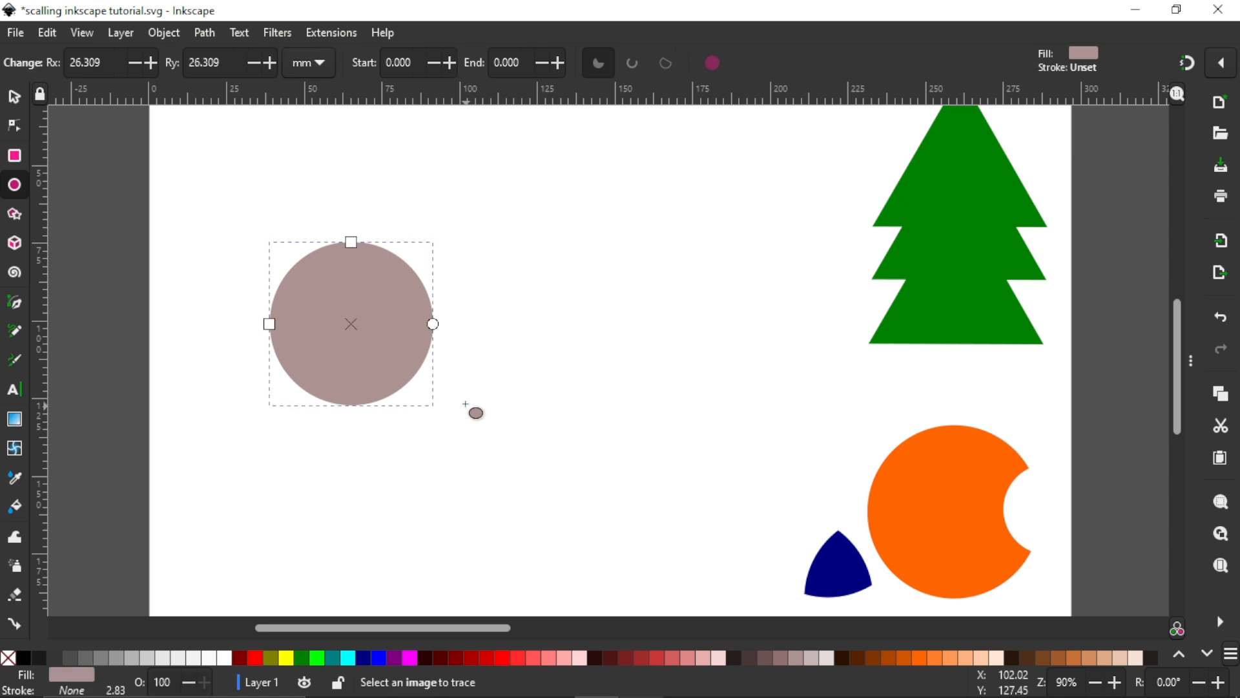
click(14, 96)
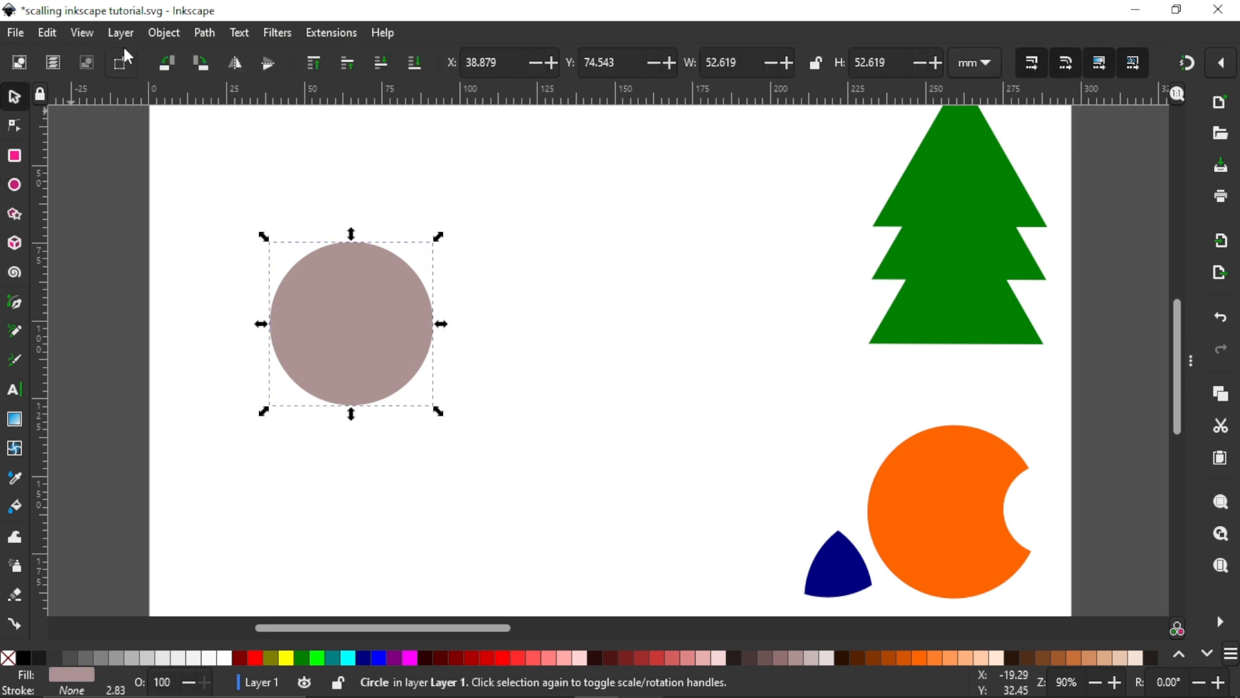
click(170, 38)
mouse_move(201, 35)
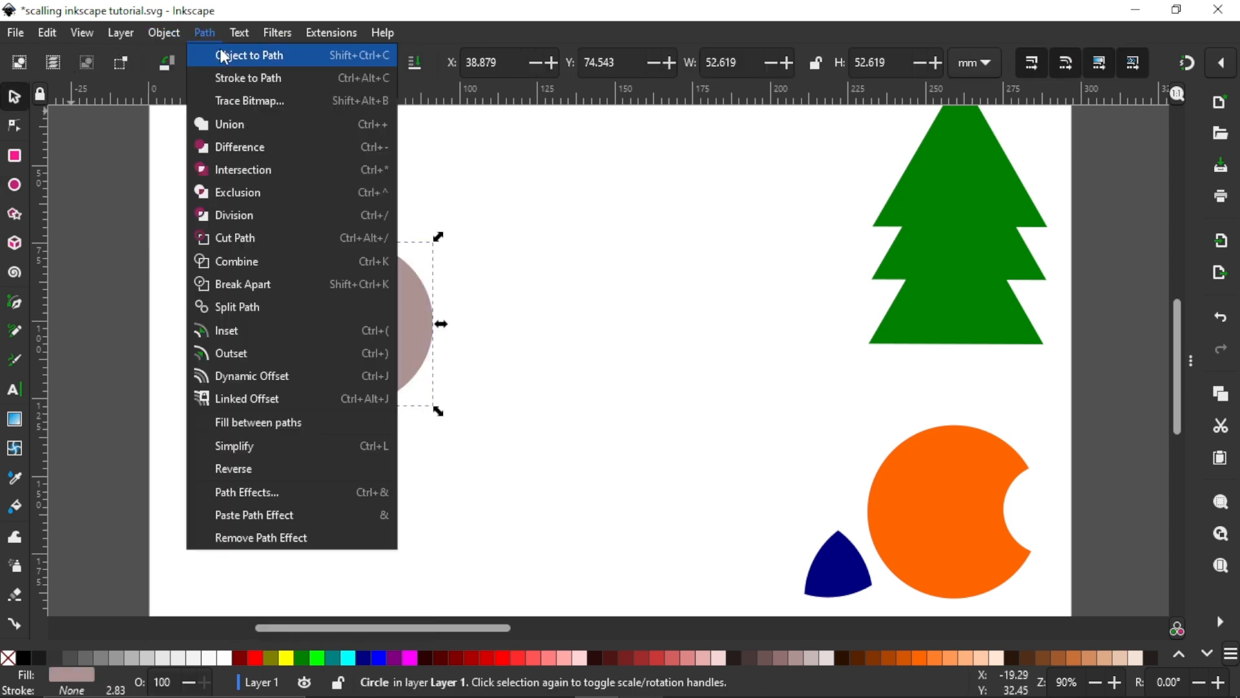
click(222, 57)
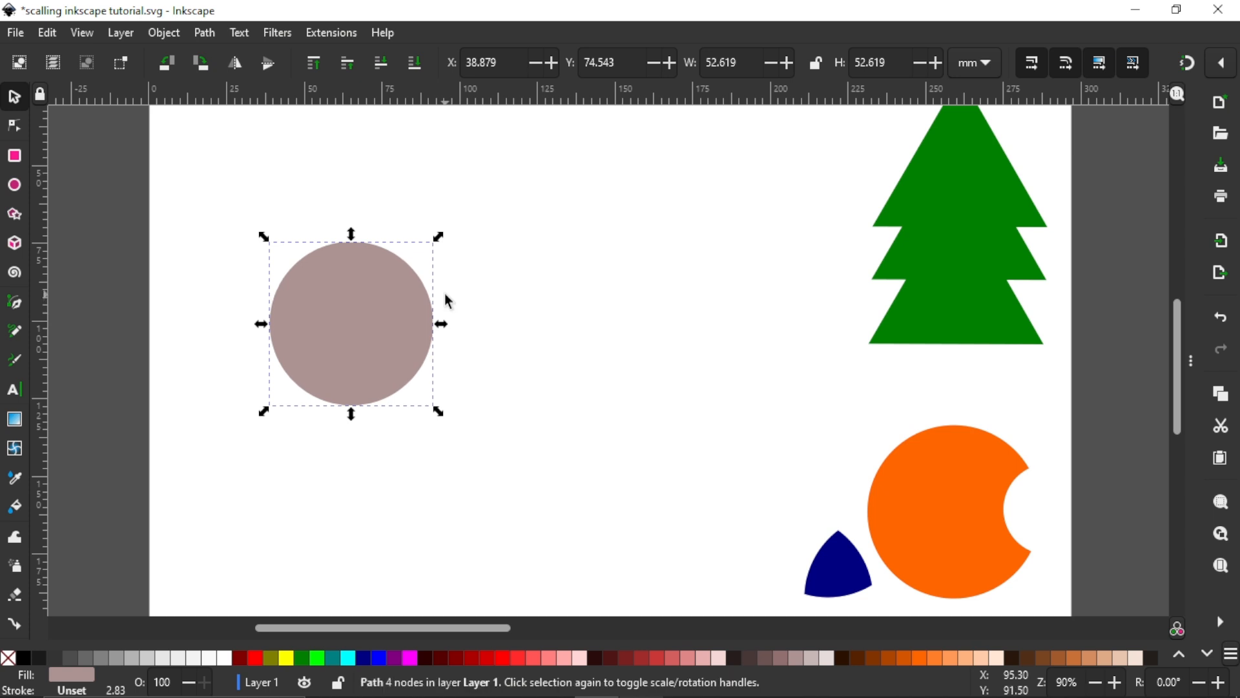
Step: Duplicate the circle, fill the copy dark maroon and shift it right to overlap the original at about X 68.1, Y 75.7 mm
click(460, 657)
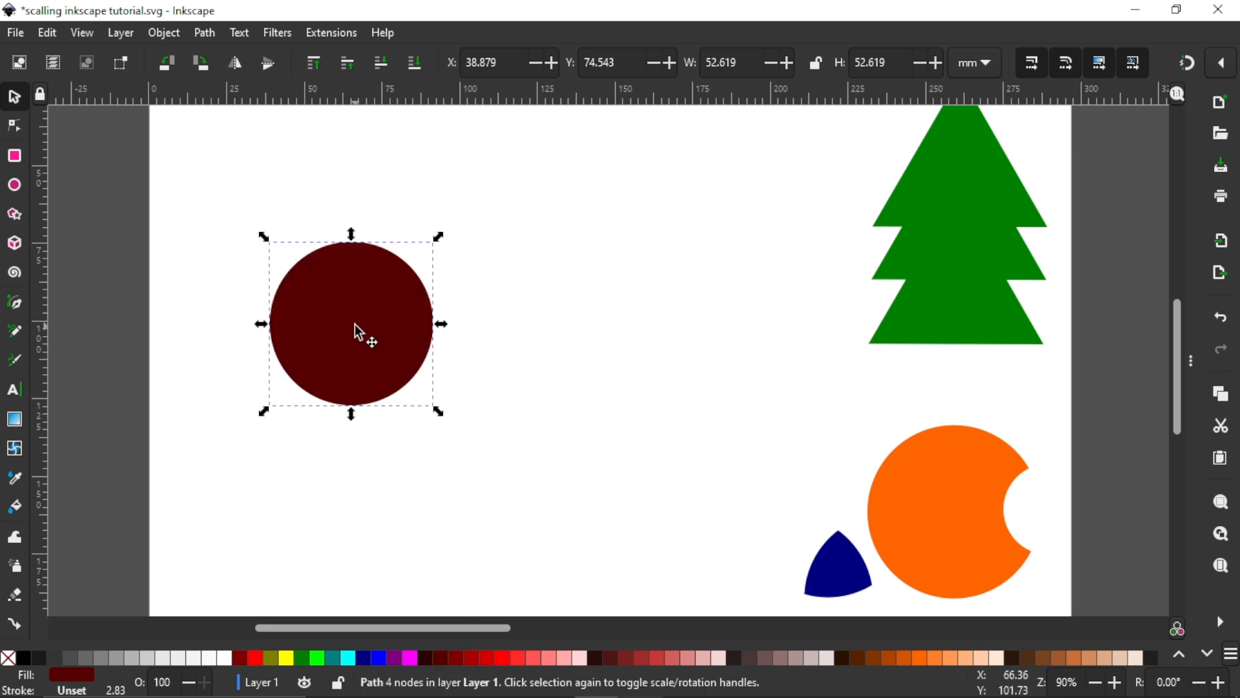
drag(355, 325, 465, 328)
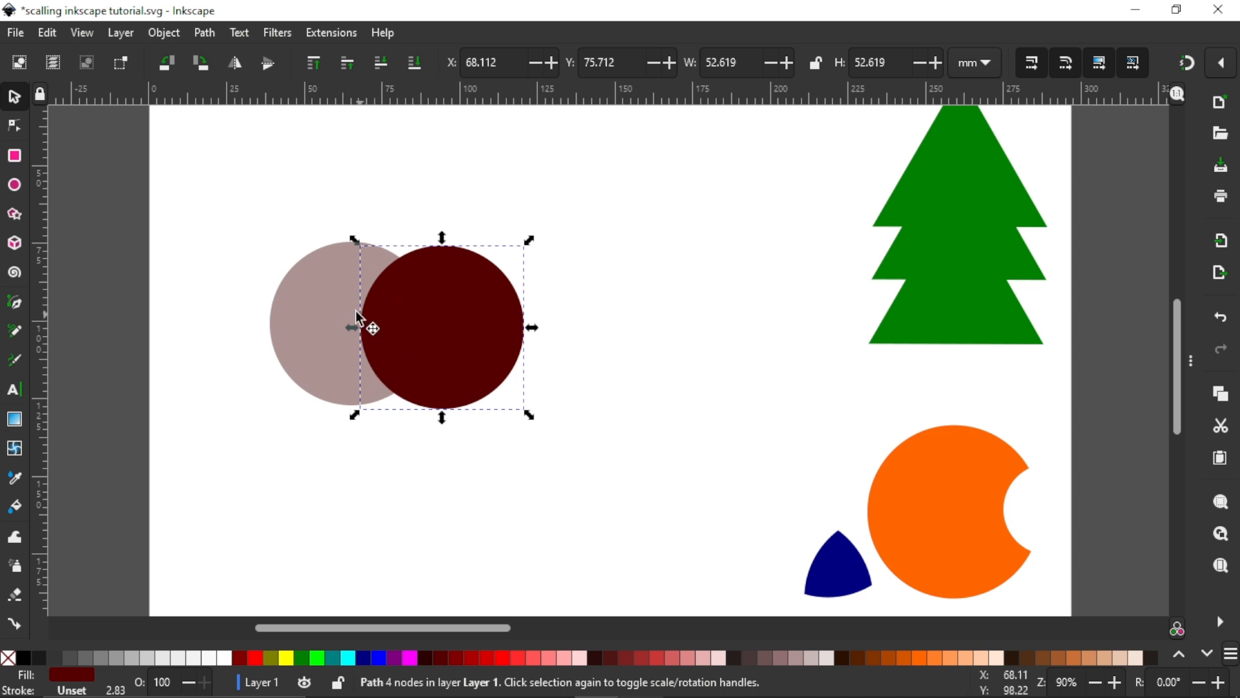
click(337, 330)
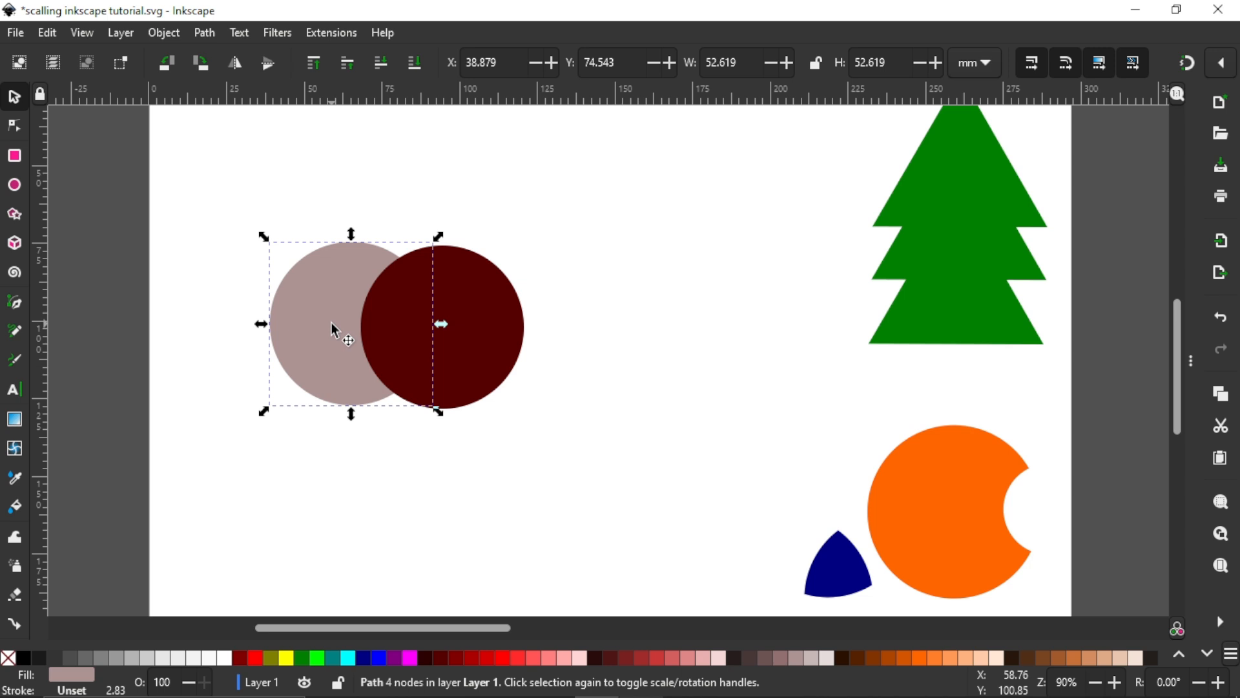
Step: Apply the Exclusion path operation to both overlapping circles and move the result to about X 68.1, Y 77.8 mm
drag(219, 182, 634, 494)
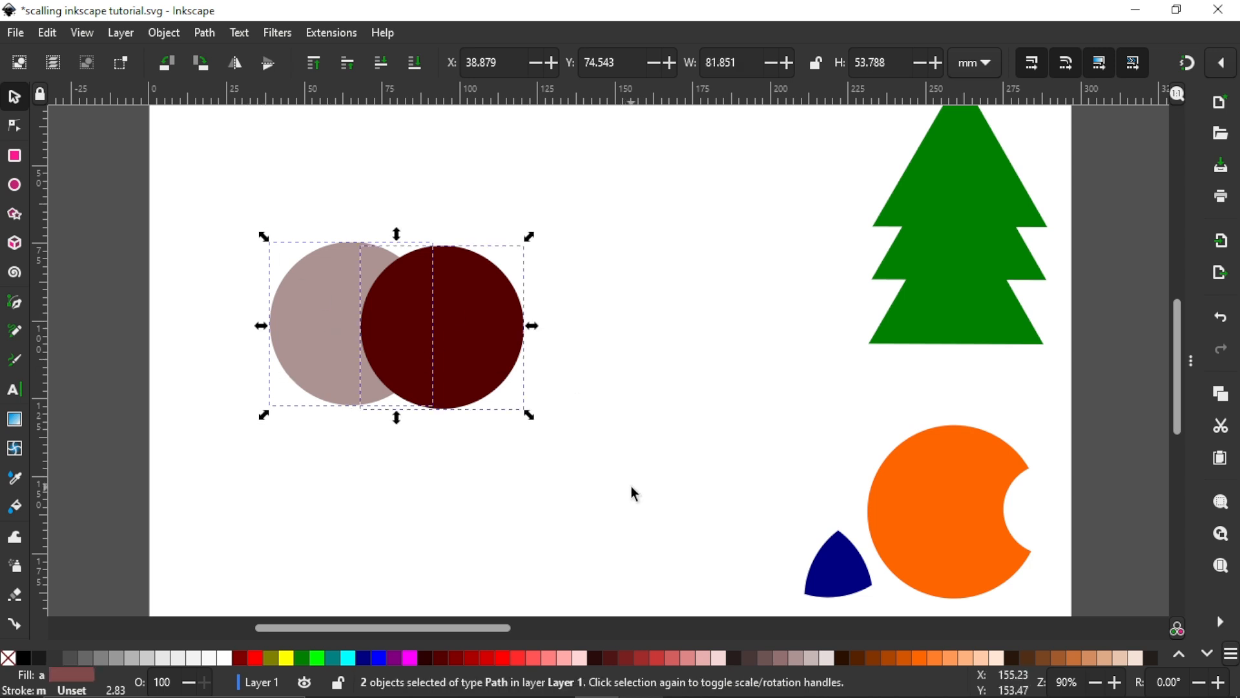
click(213, 32)
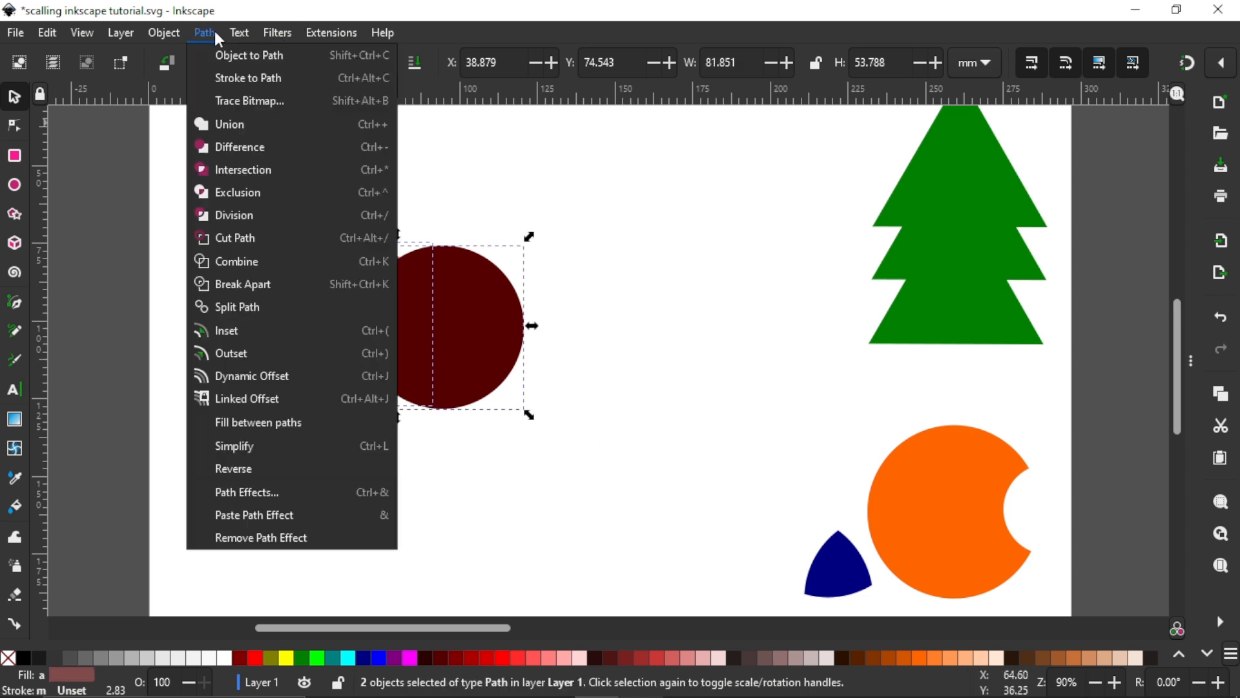
click(238, 193)
drag(489, 297, 443, 336)
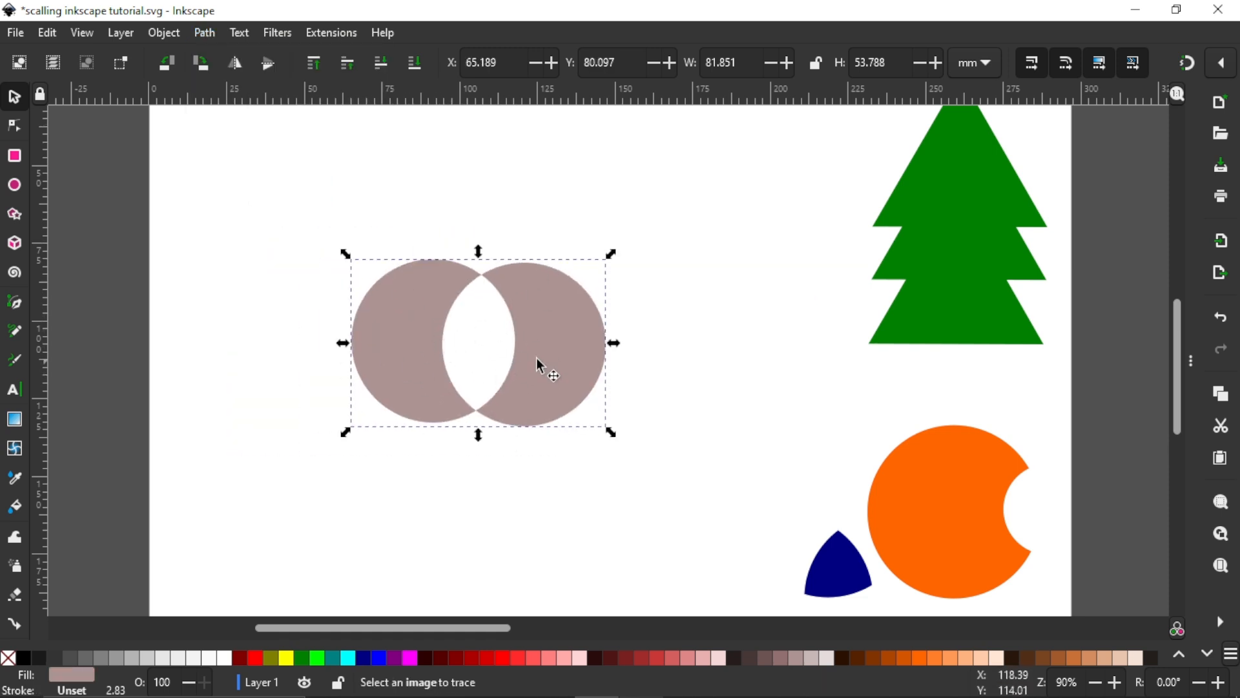
mouse_move(540, 362)
mouse_down()
mouse_move(775, 269)
mouse_move(546, 354)
mouse_move(536, 347)
mouse_up()
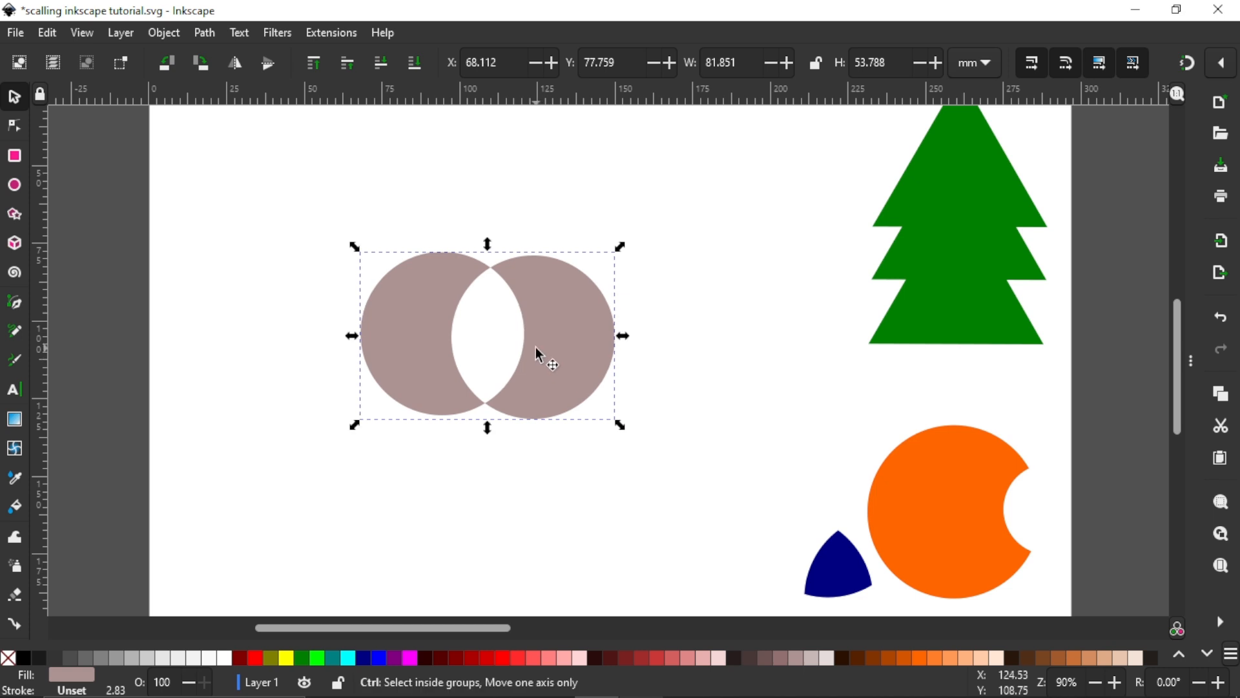
Step: Undo the moves and the exclusion to restore the two separate overlapping circles
key(ctrl+z)
key(ctrl+z)
key(ctrl+z)
Step: Draw a rounded rectangle about 70.2 by 39.8 mm over the upper part of the dark circle and convert it to a path
click(446, 353)
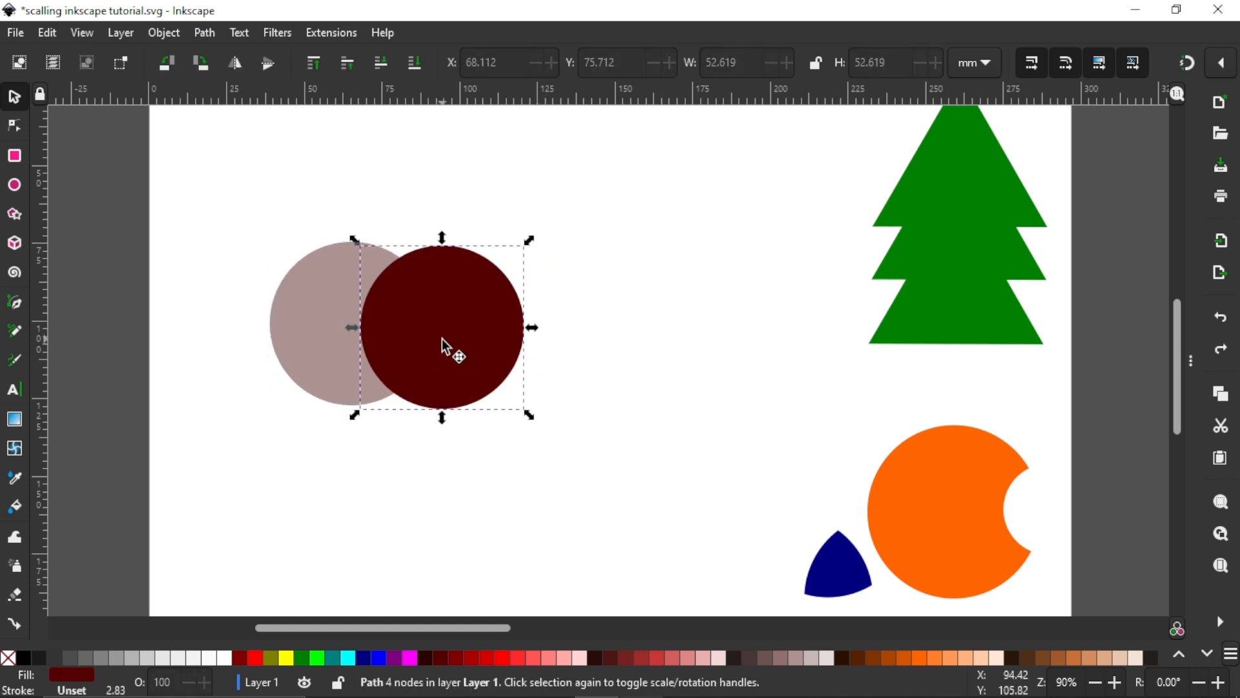
click(439, 358)
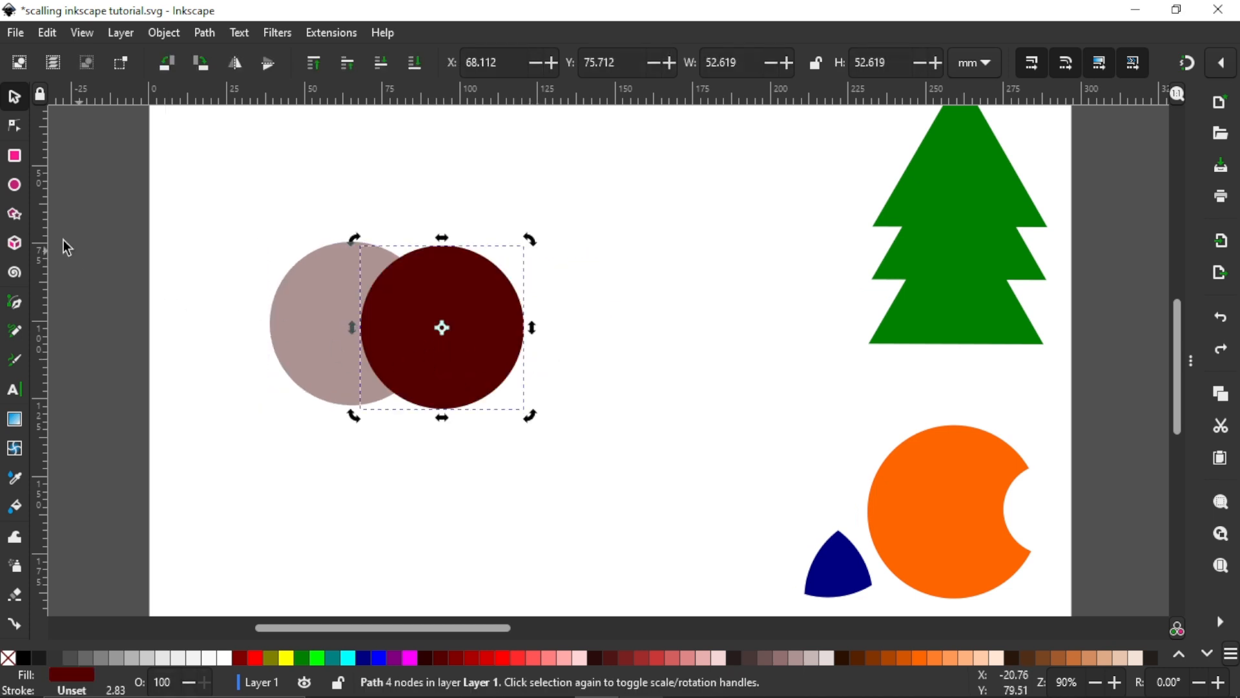
click(17, 158)
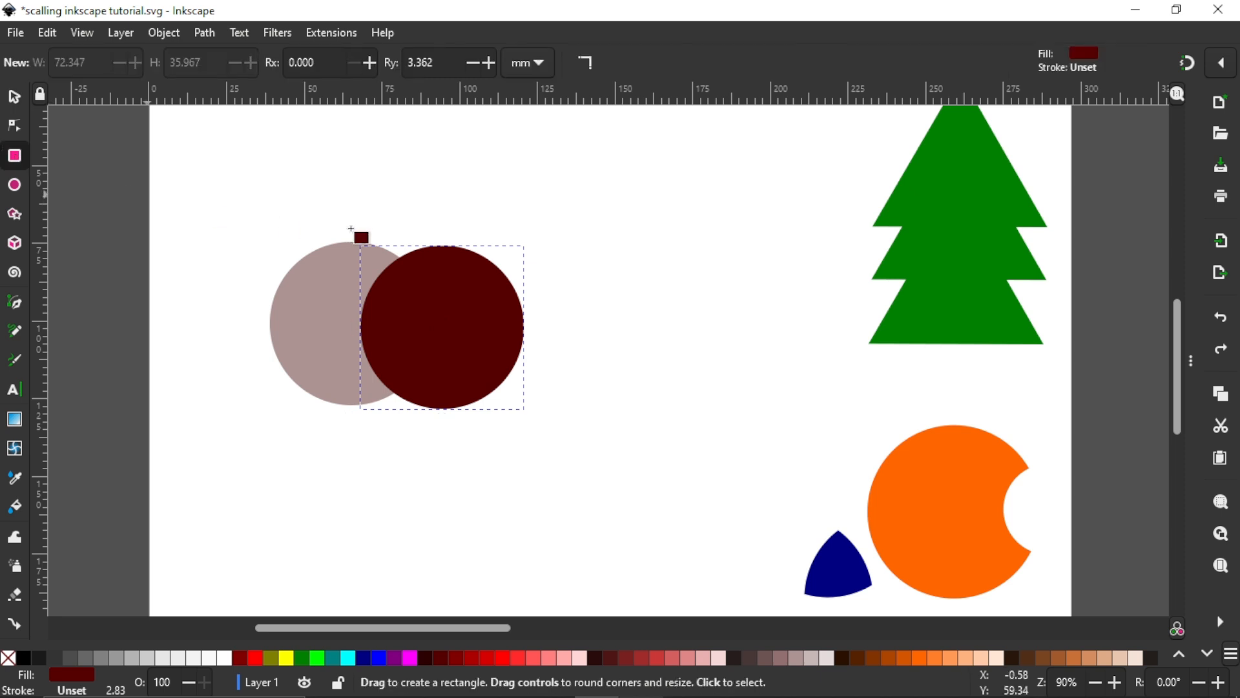
drag(340, 184, 559, 307)
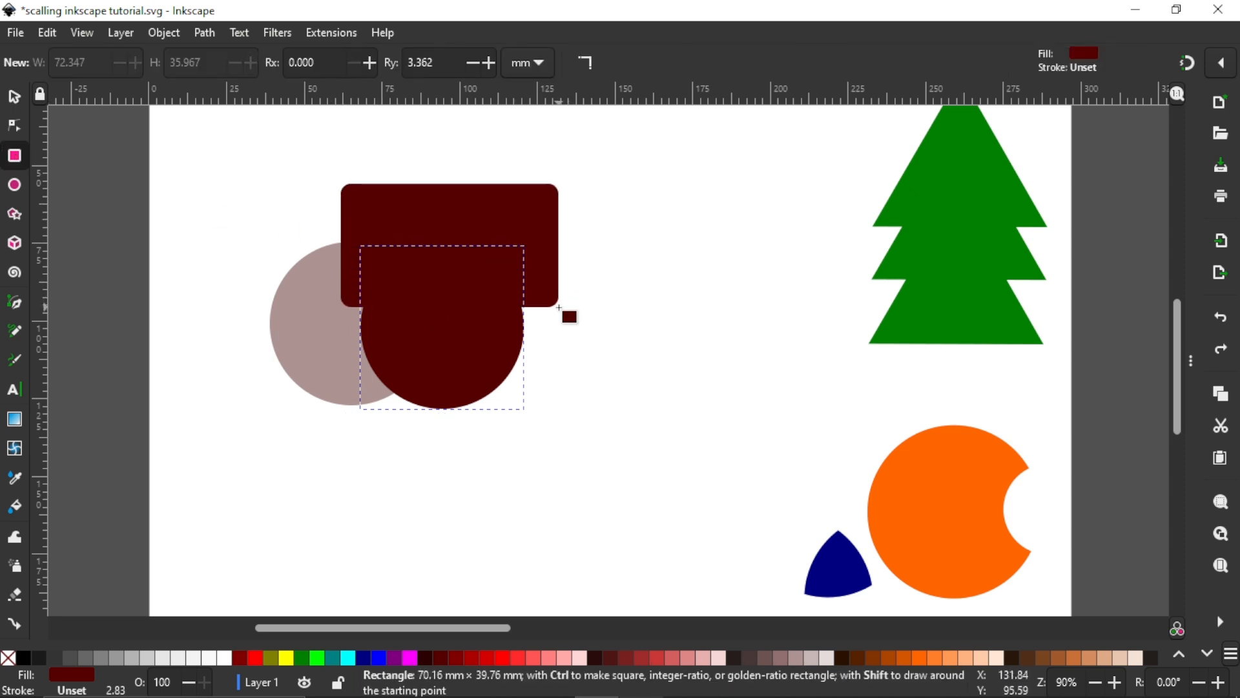
click(13, 100)
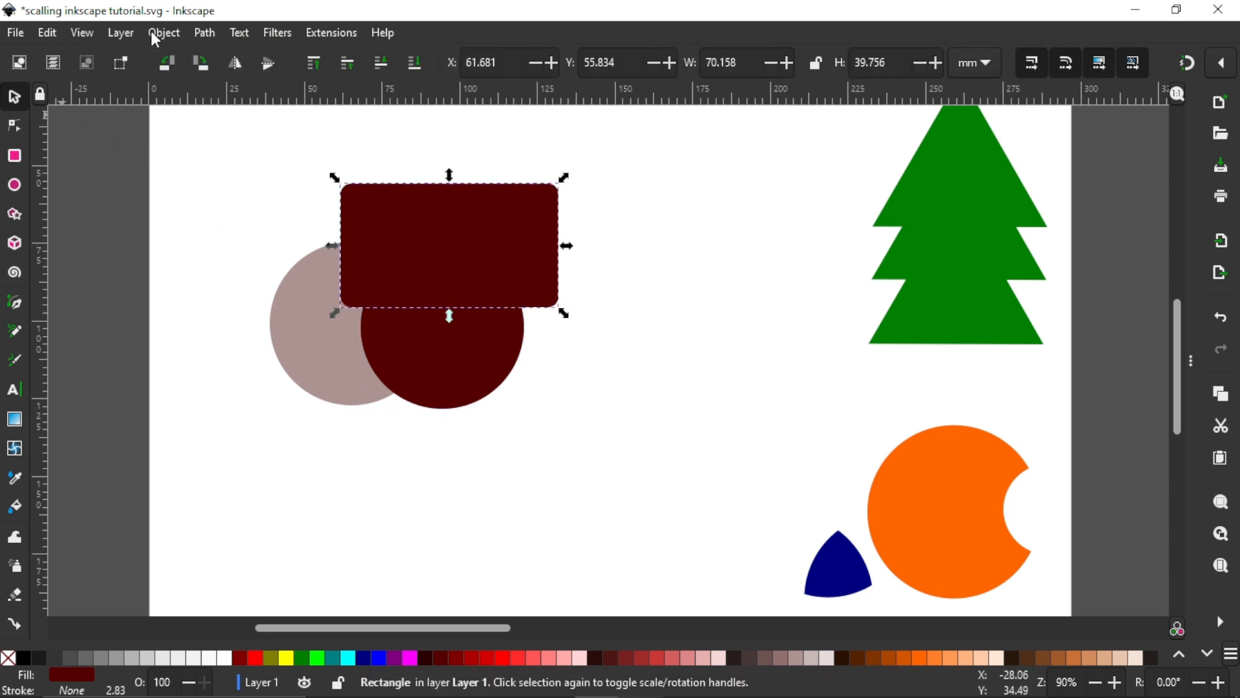
click(206, 33)
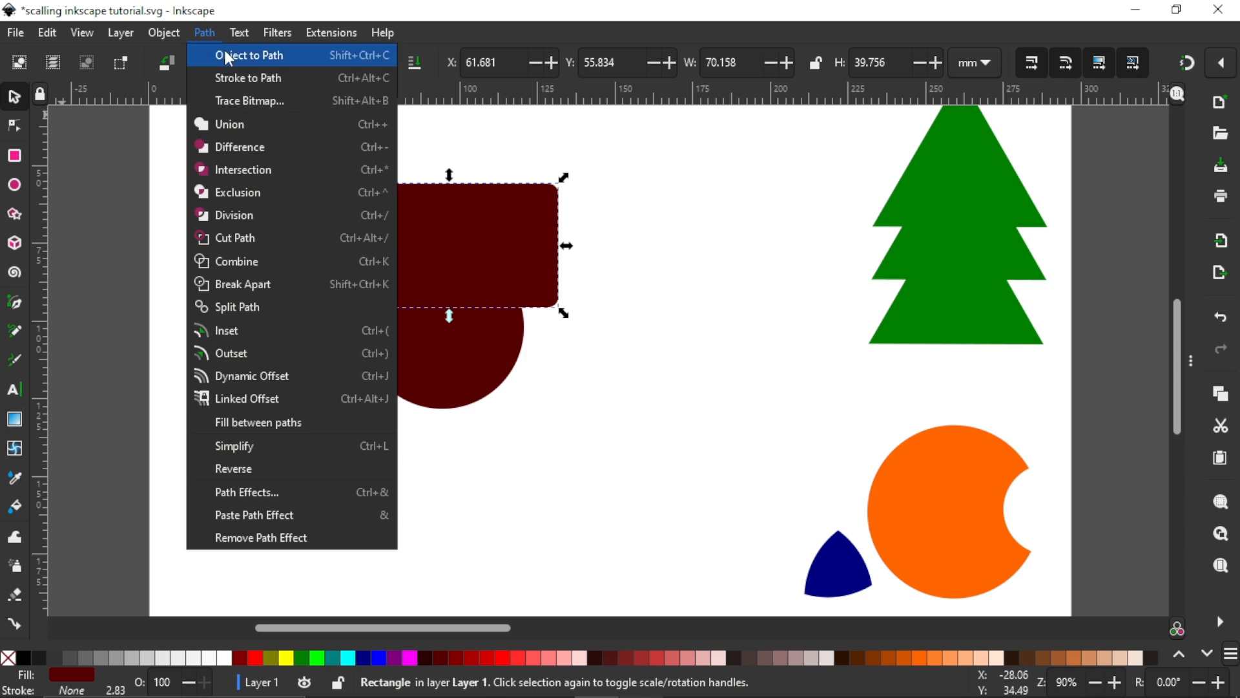
click(229, 56)
Step: Move the rectangle down over both circles' lower halves to about X 41.5, Y 109.6 mm and fill it red
drag(429, 254, 366, 422)
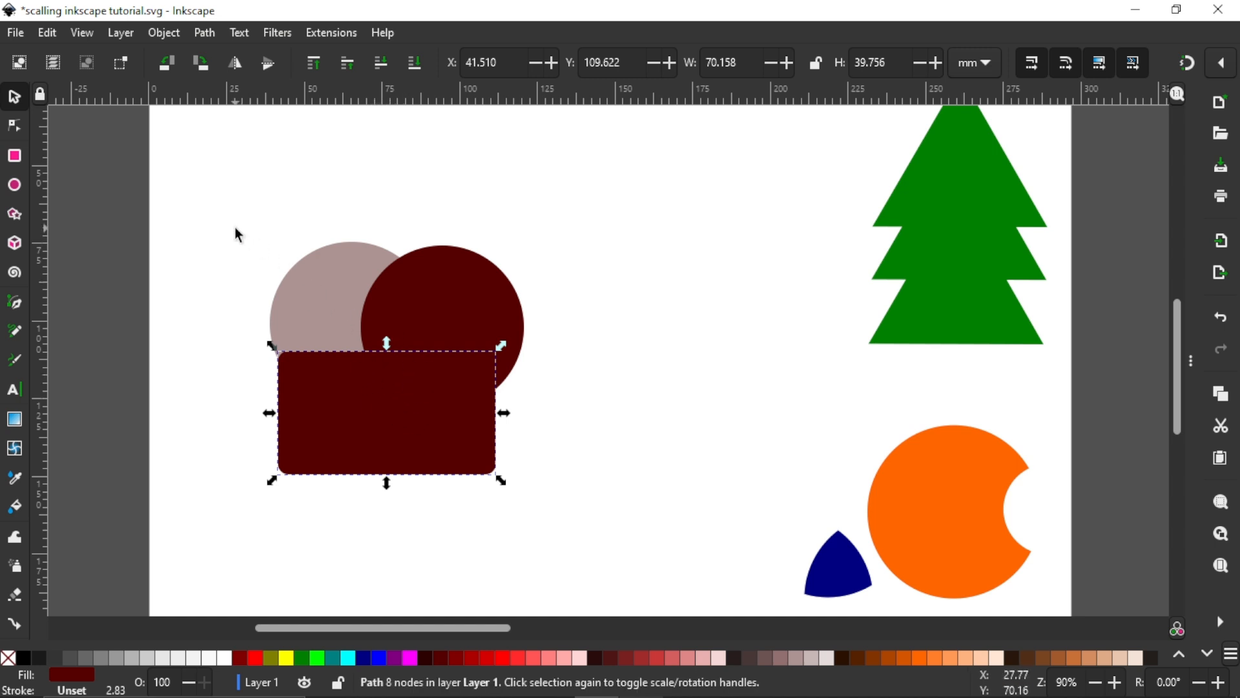
click(498, 656)
Step: Give both circles and the rectangle a black outline without fill, and revert them to plain fills without a stroke
drag(214, 220, 596, 526)
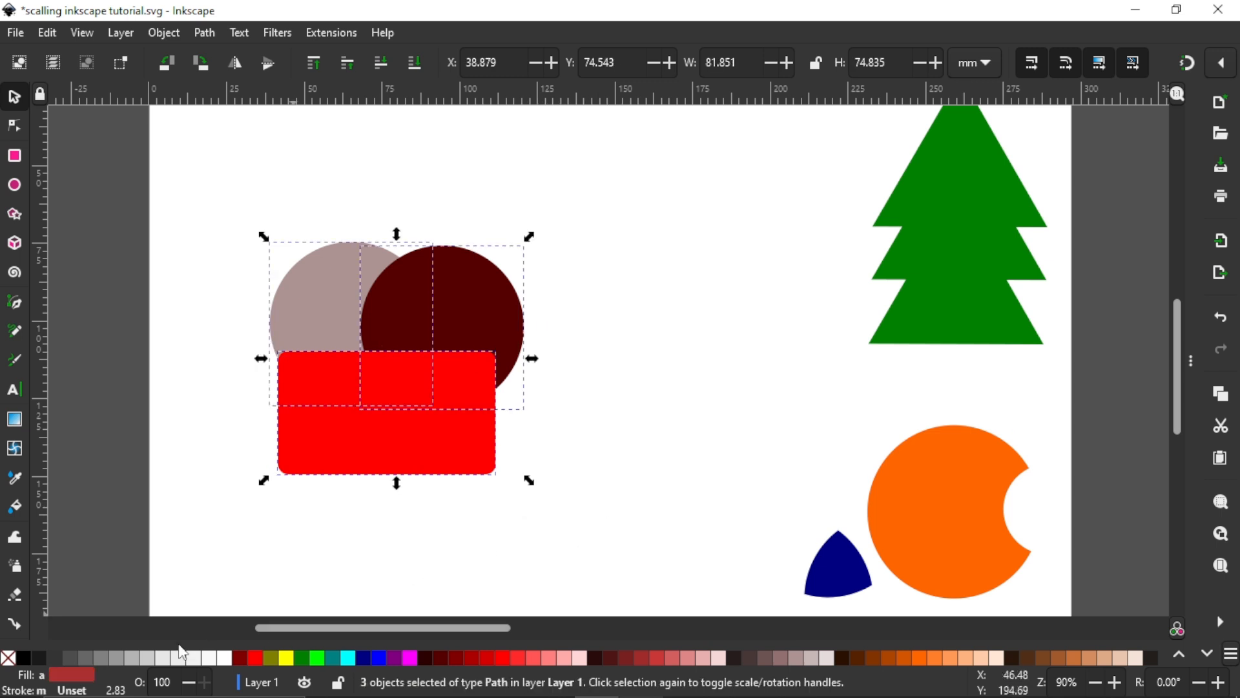
shift+click(25, 657)
click(8, 658)
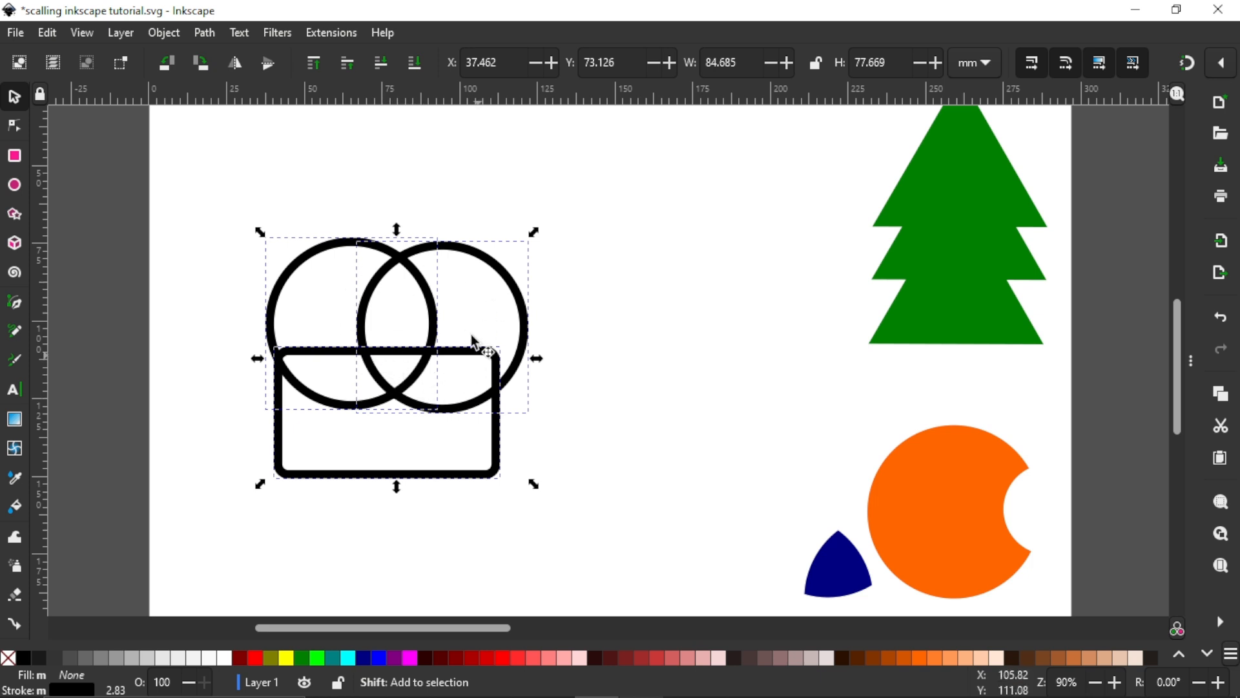
key(ctrl+z)
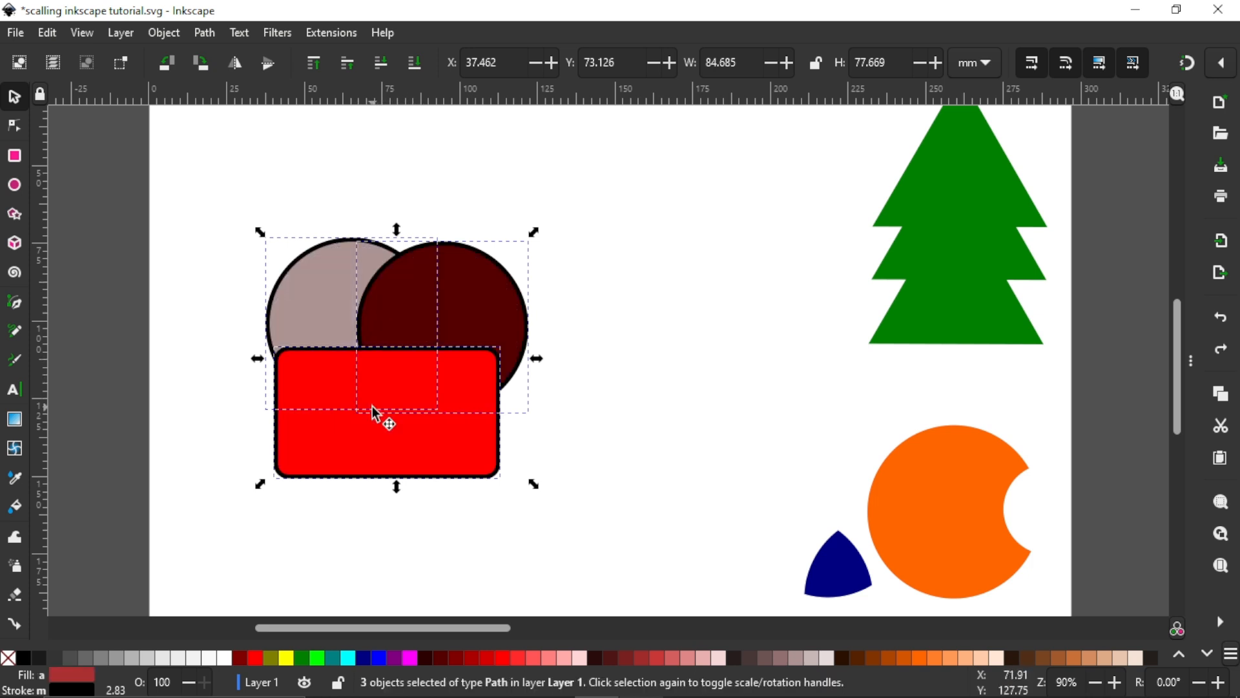
shift+click(9, 659)
Step: Apply the Intersection path operation to the two circles and the rectangle, and undo it
click(204, 32)
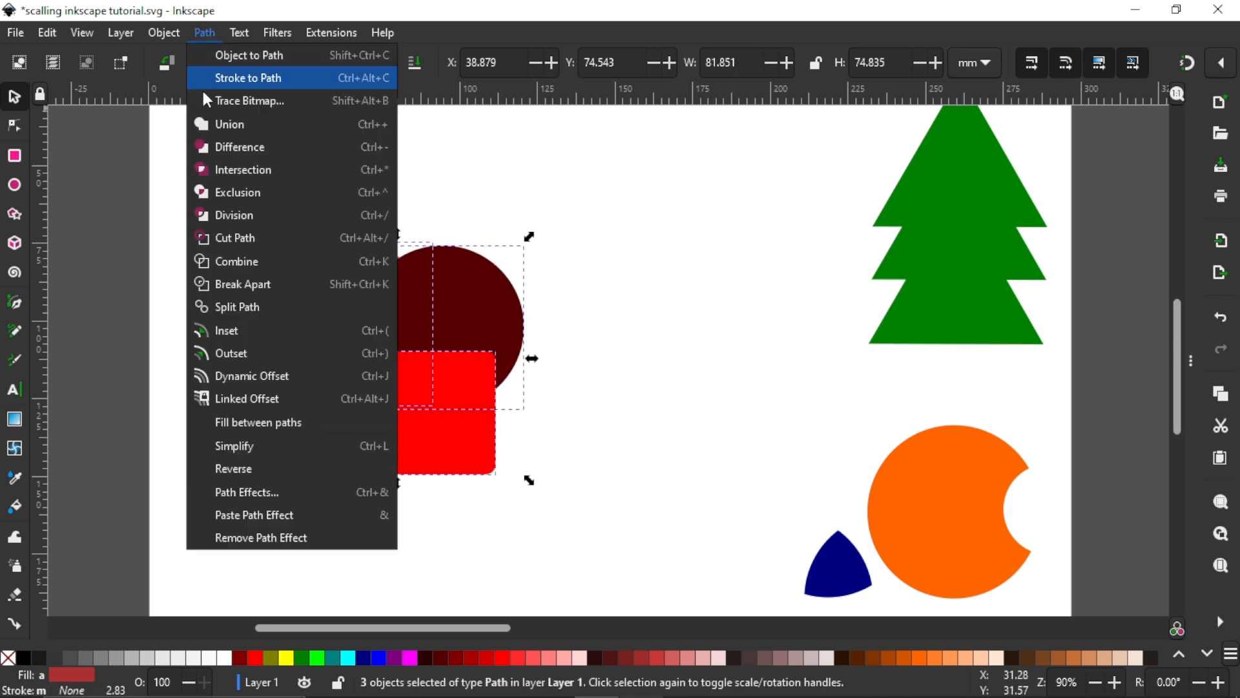
click(208, 168)
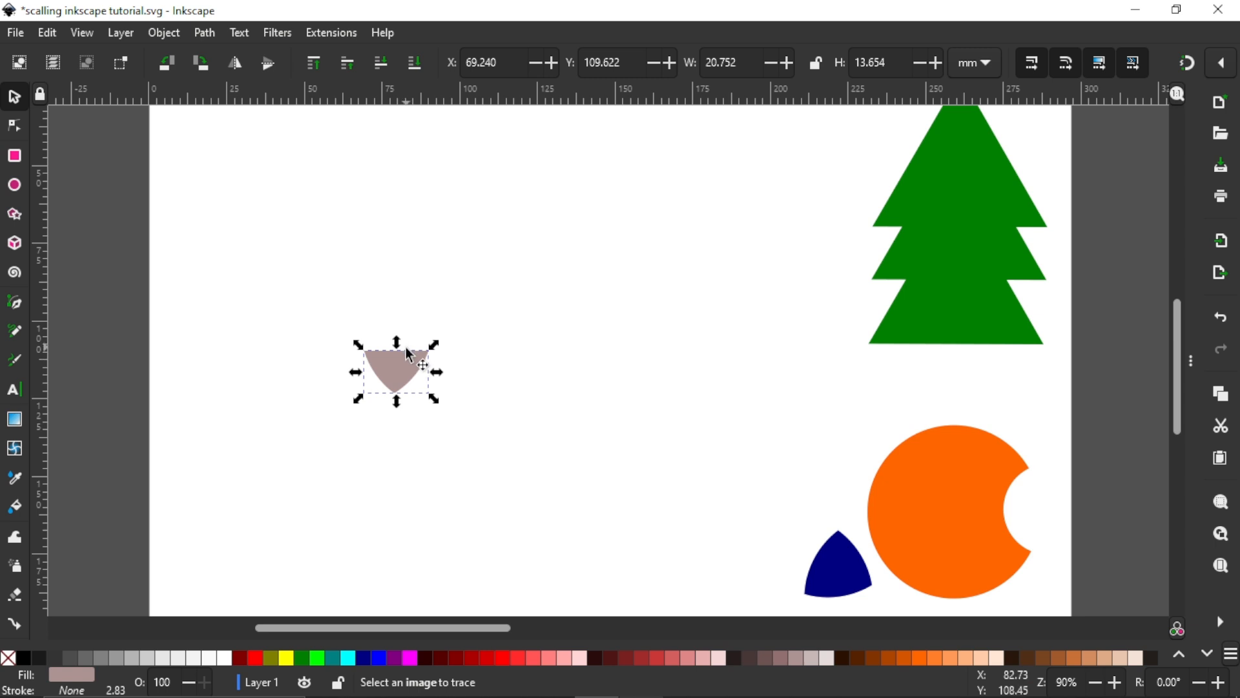
key(ctrl+z)
Step: Apply the Exclusion path operation to both circles and the rectangle and move the result to about X 154.6, Y 74.4 mm
drag(216, 197, 605, 540)
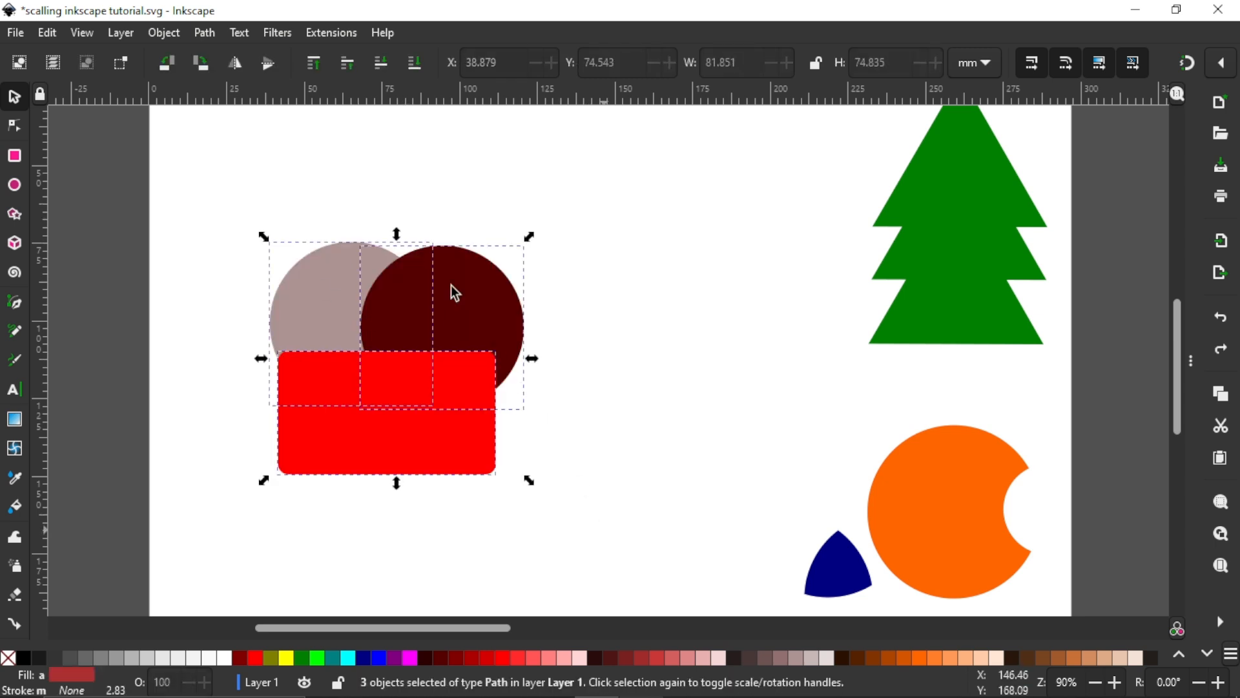
click(205, 34)
click(253, 192)
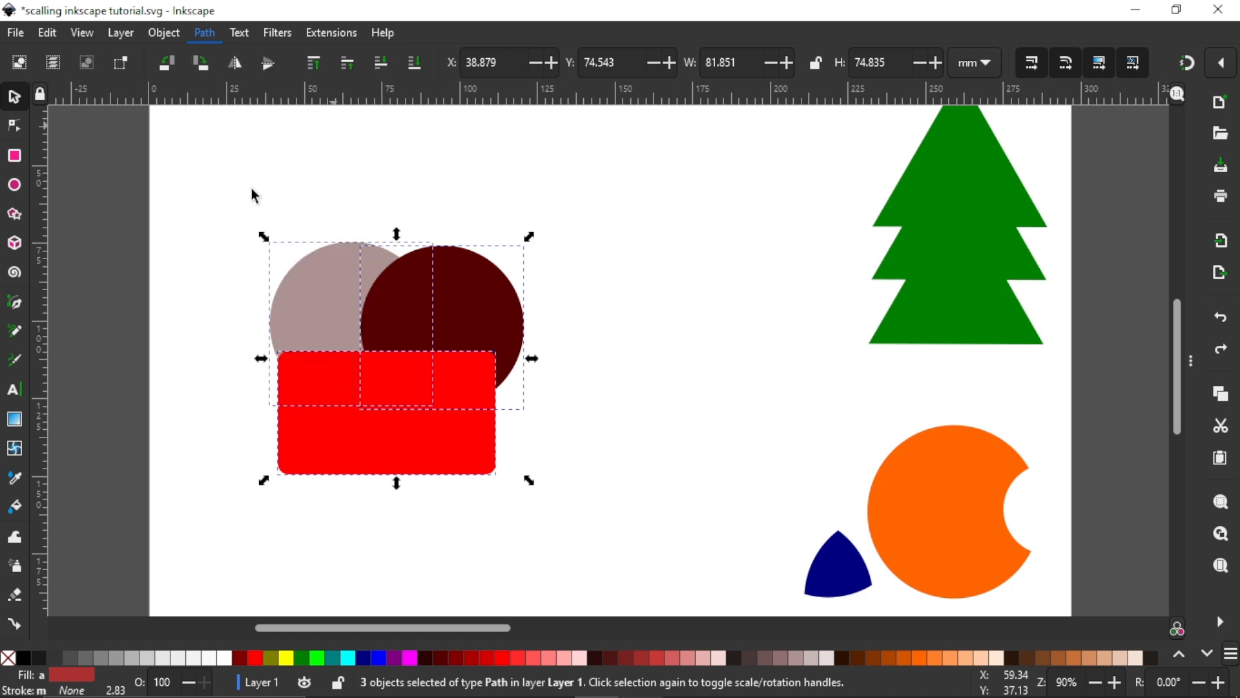
click(455, 394)
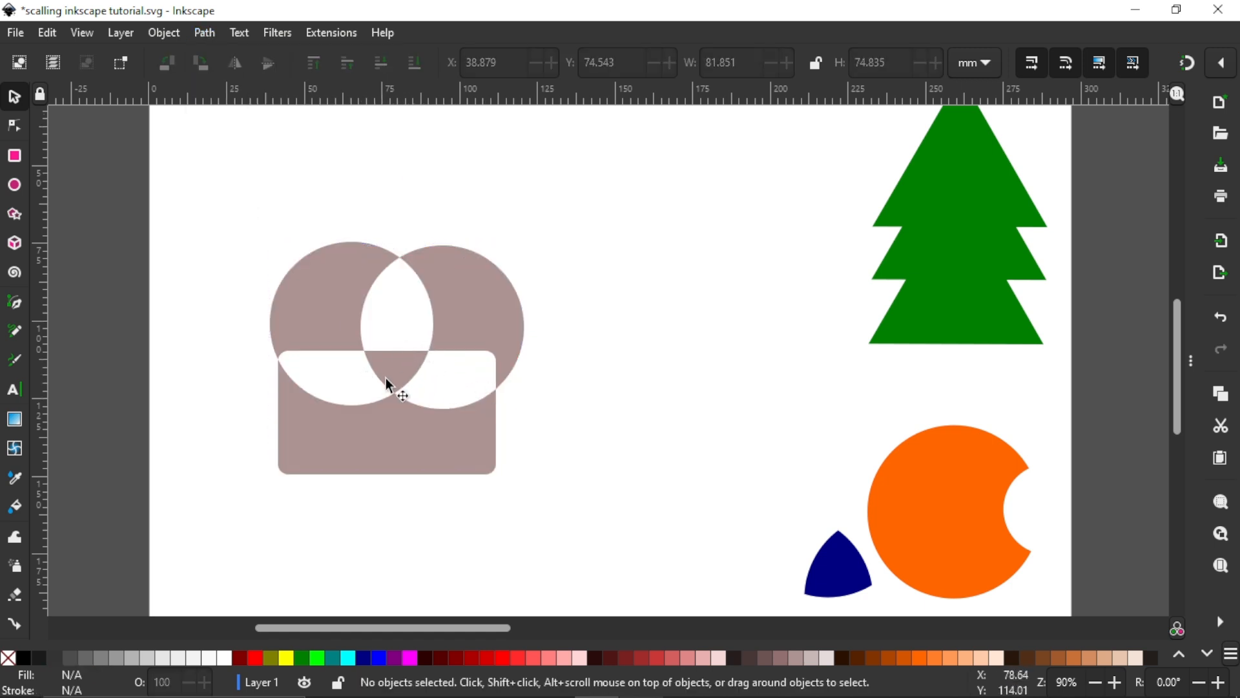
click(352, 315)
drag(378, 301, 650, 320)
scroll(539, 359, down, 1)
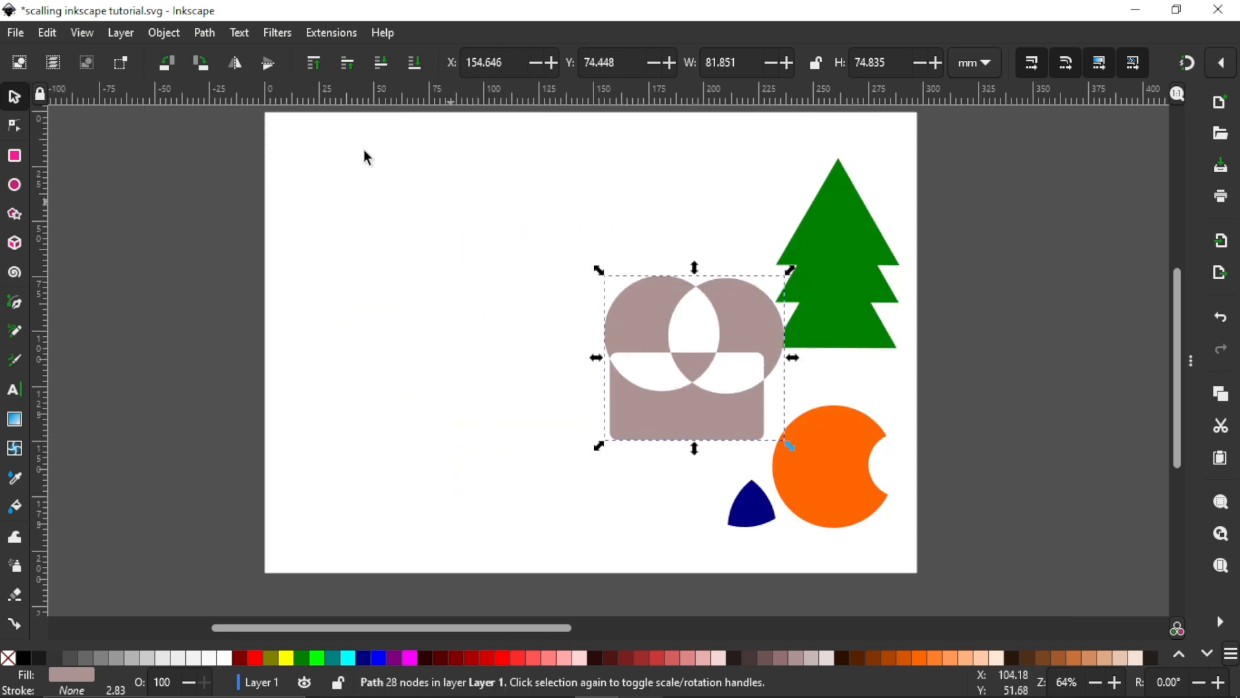
scroll(402, 210, up, 1)
Step: Look up the Division operation among the path operations
click(203, 33)
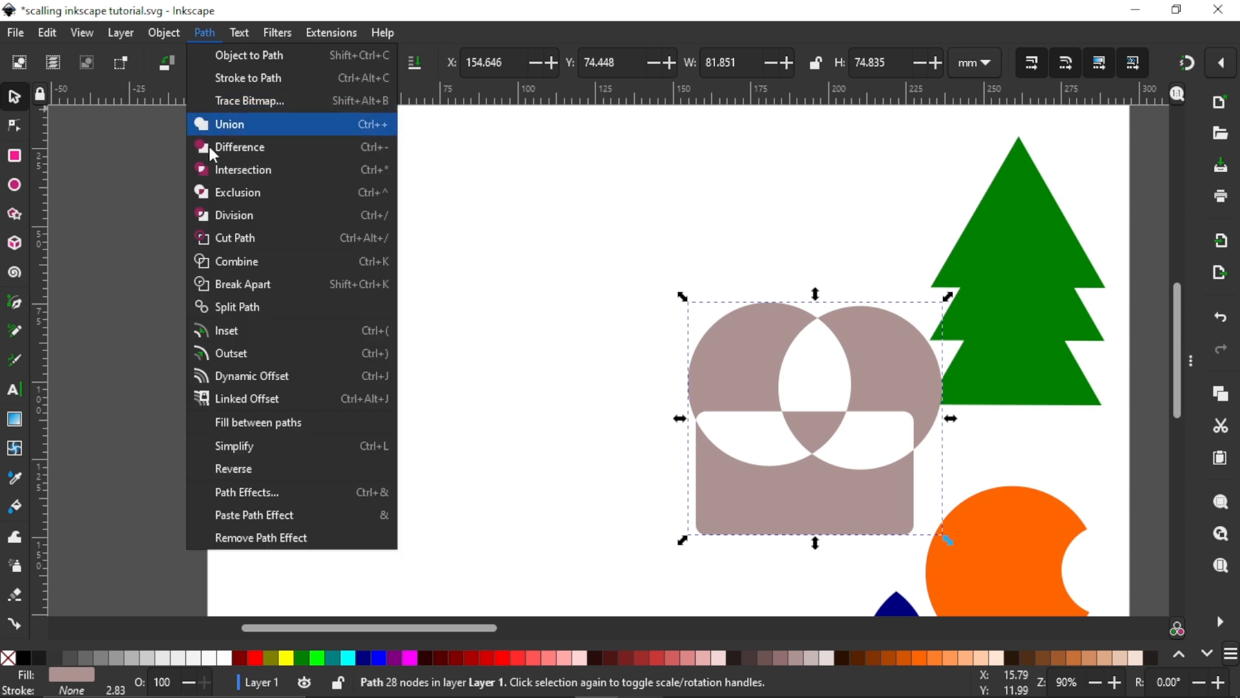
click(232, 217)
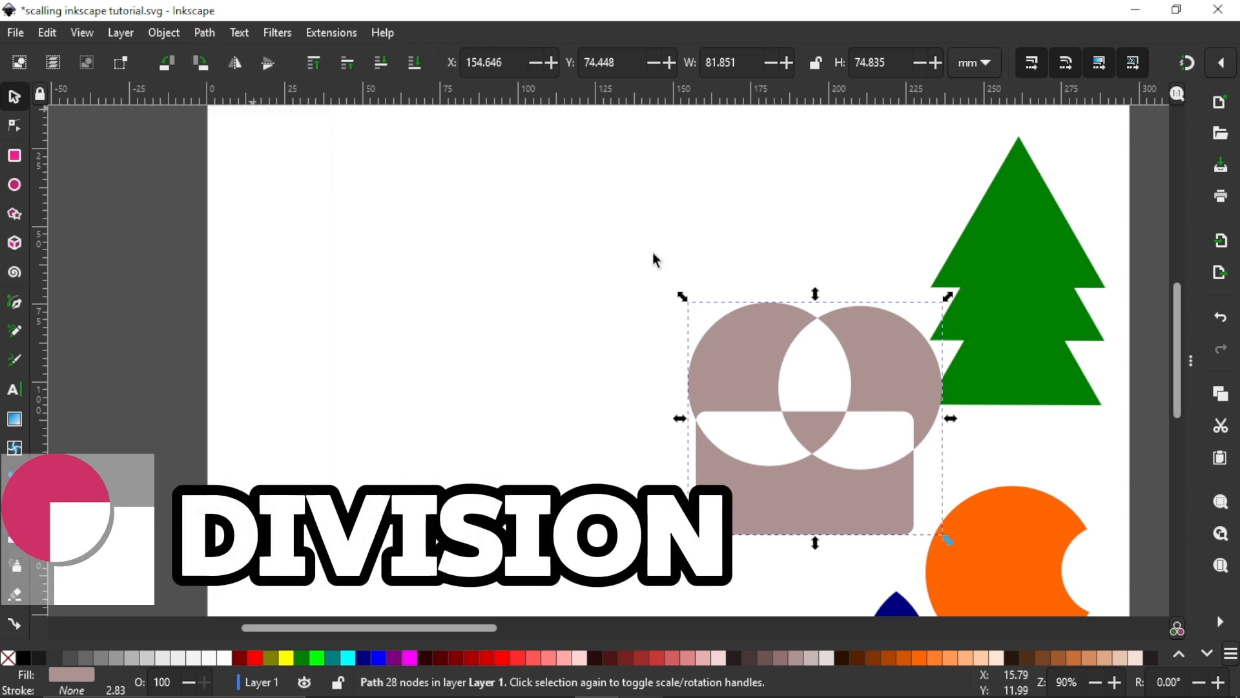
scroll(412, 332, right, 1)
click(206, 32)
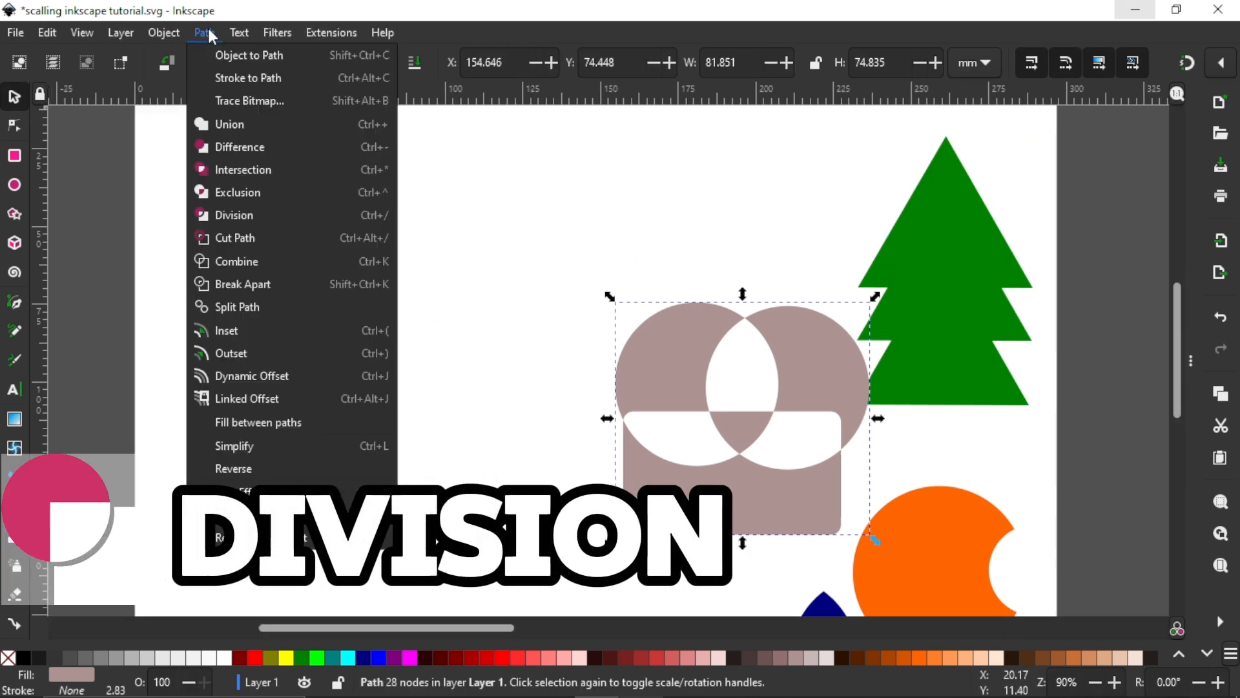
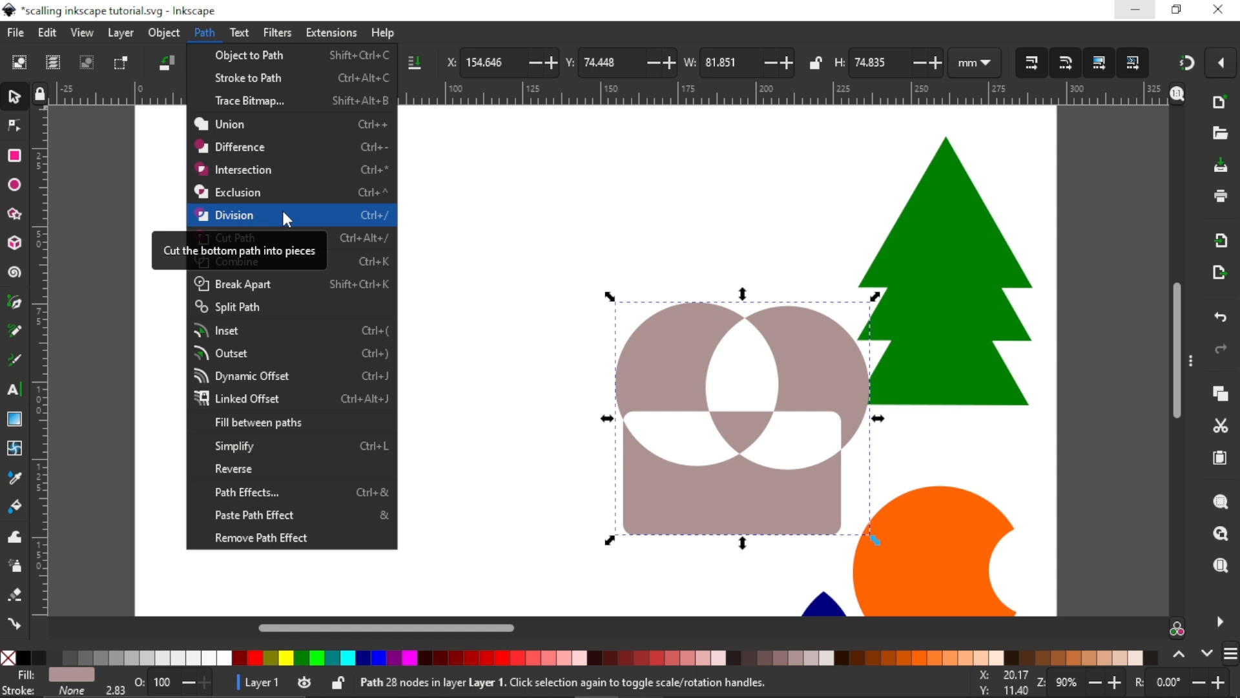
Step: Draw an olive circle about 51 mm in diameter in the page's upper-left area and move it to about X 20.7, Y 50.6 mm
click(476, 194)
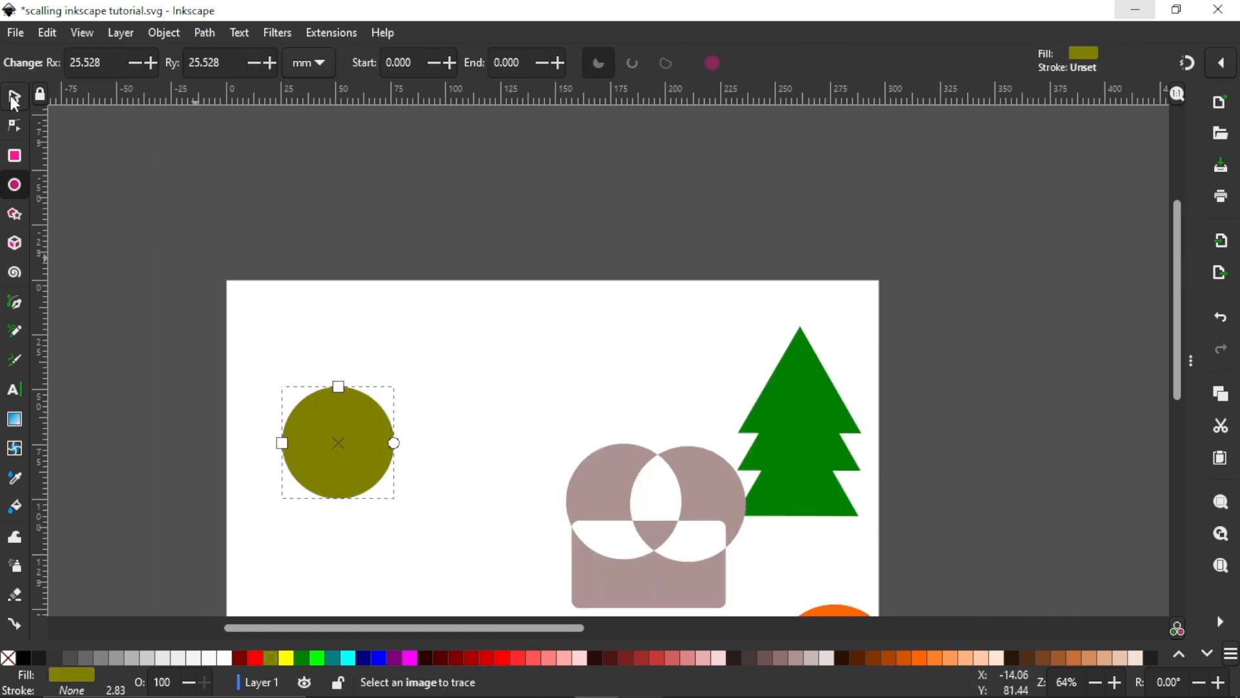
click(15, 100)
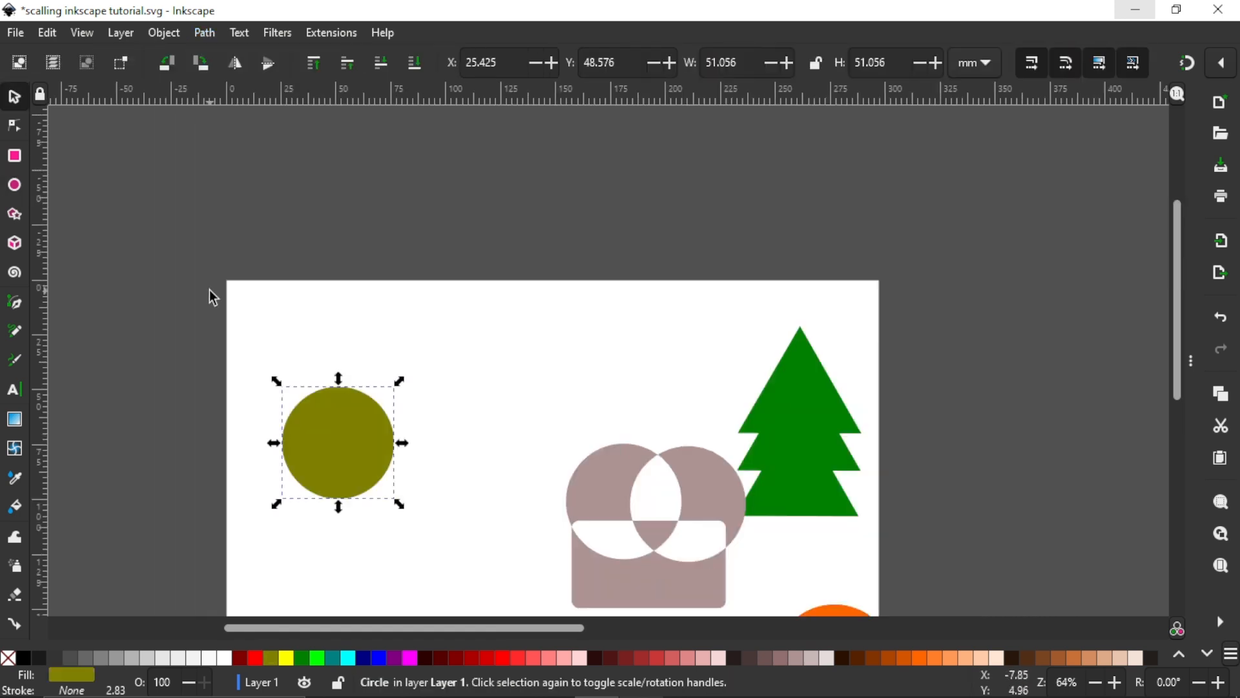
scroll(213, 297, down, 4)
scroll(344, 297, up, 1)
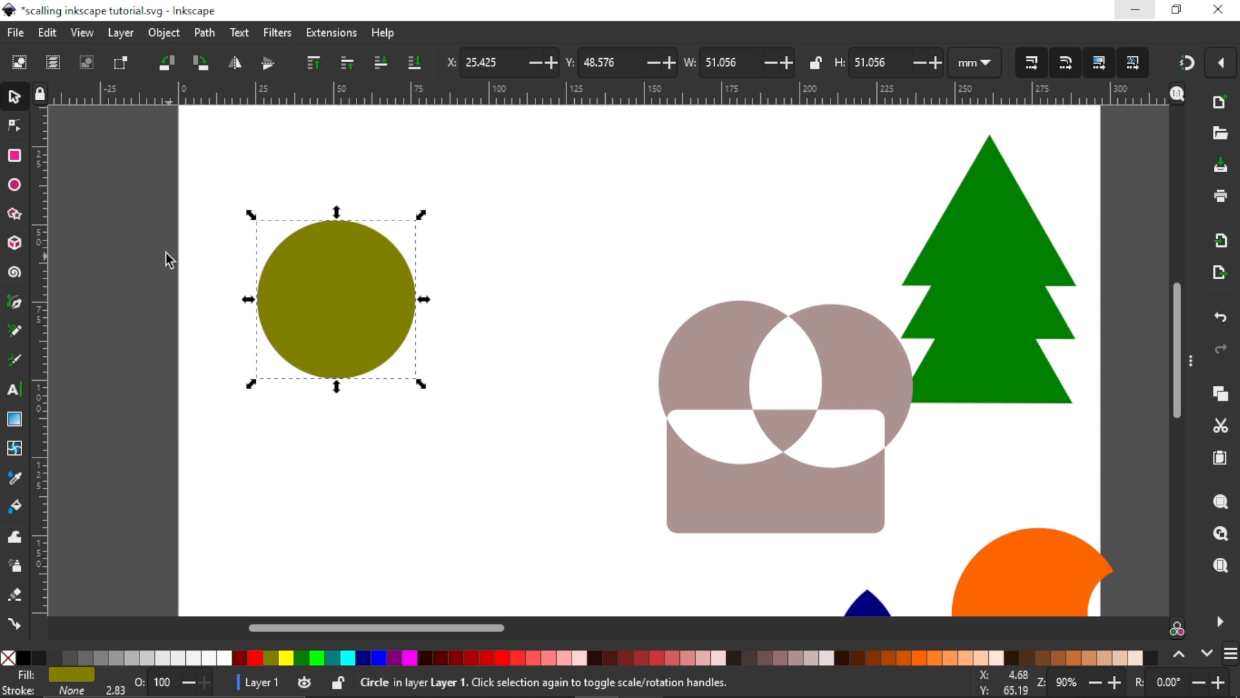
mouse_move(363, 277)
mouse_down()
mouse_move(335, 296)
mouse_move(350, 285)
mouse_up()
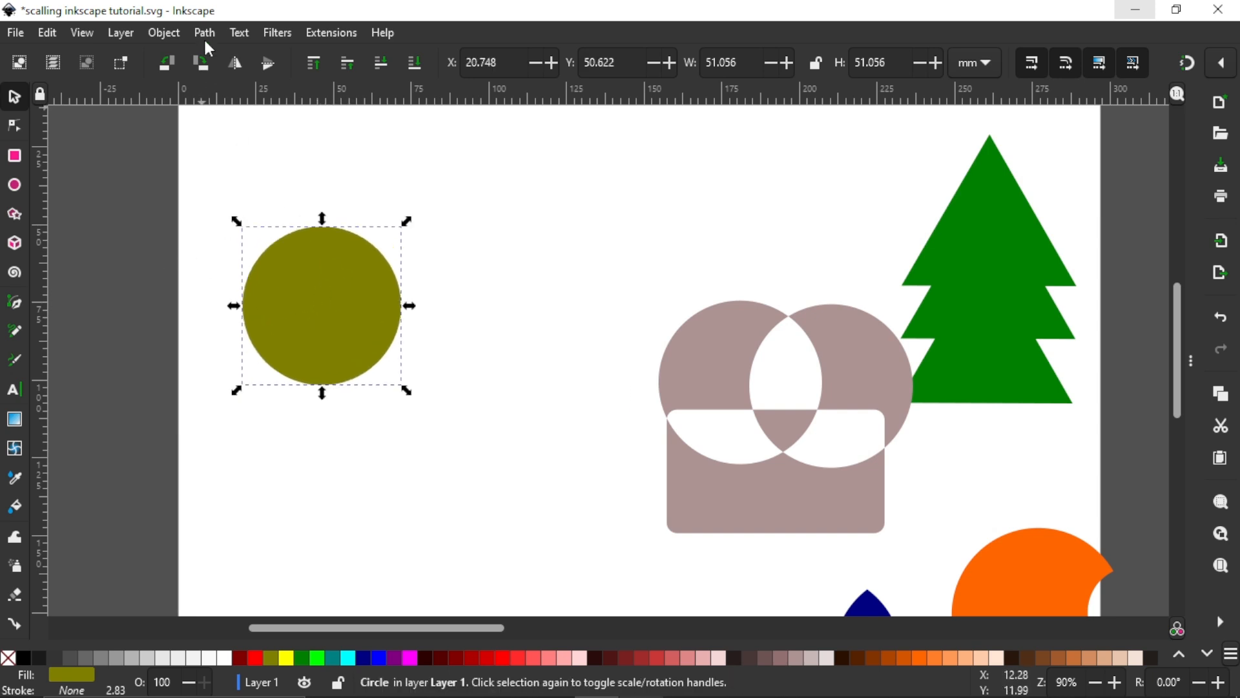
Step: Convert the olive circle to a path and move it to about X 29.2, Y 35.7 mm
click(204, 32)
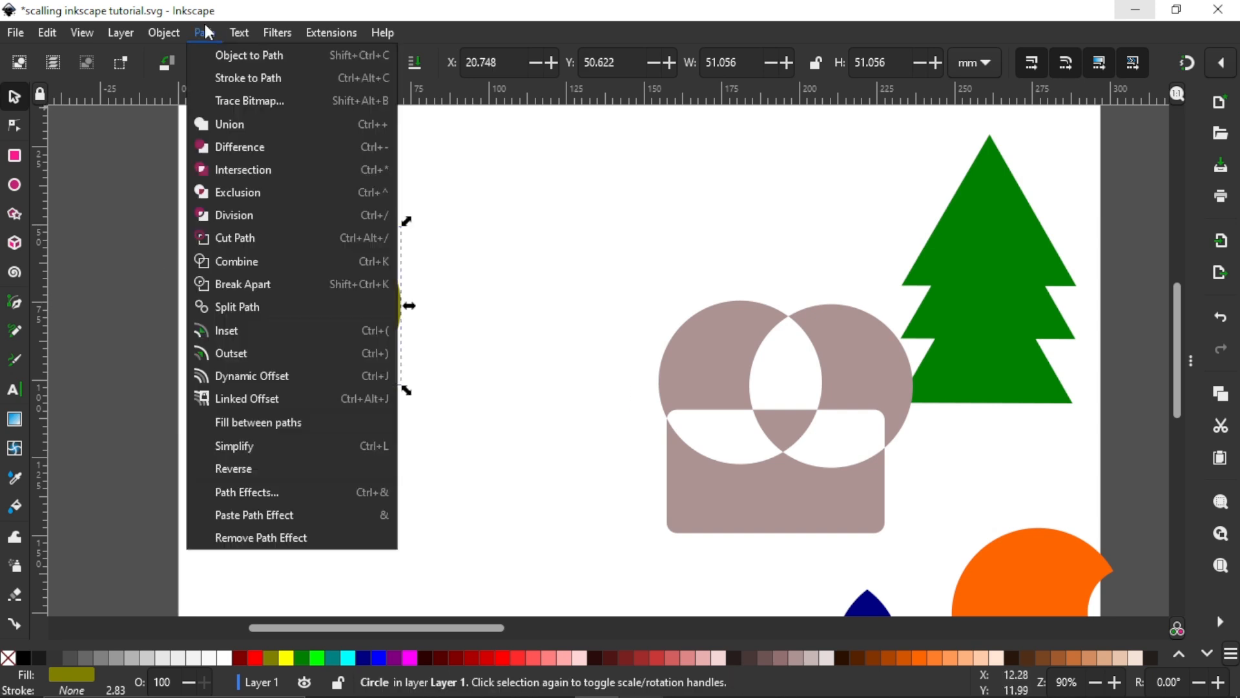
click(194, 56)
drag(328, 318, 355, 272)
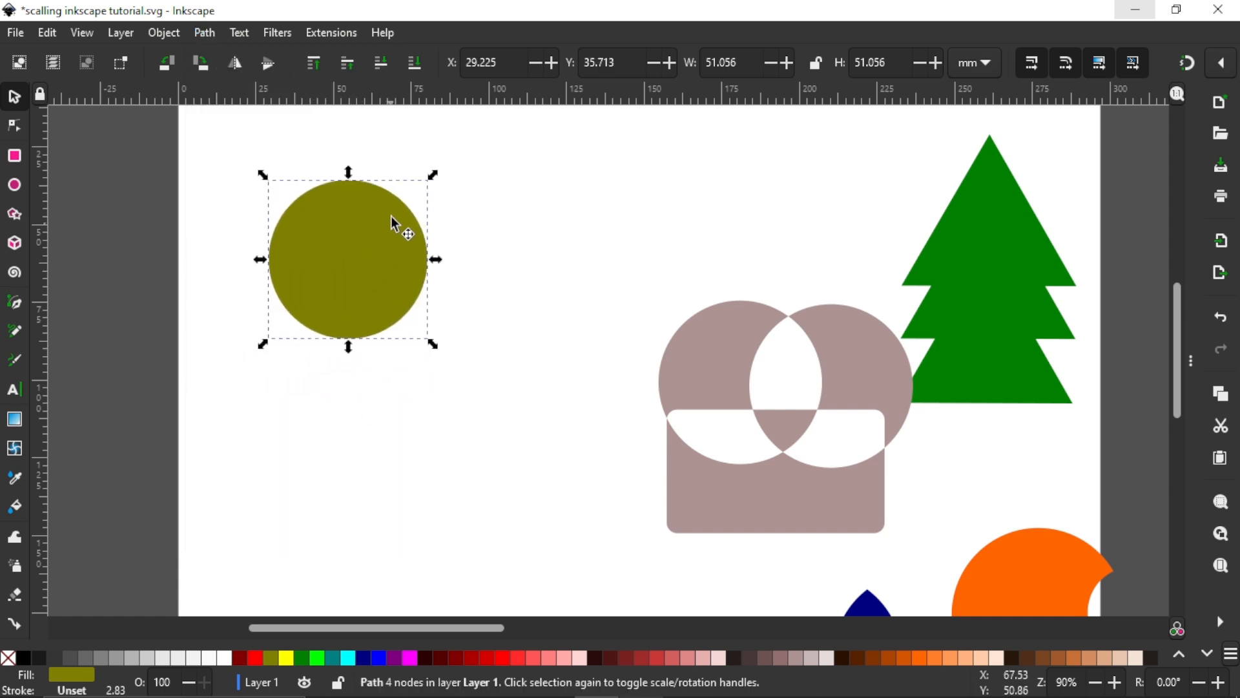
Step: Duplicate the olive circle, fill the copy dark red and shrink it to about 27.7 mm, overlapping the olive circle's right edge
click(456, 657)
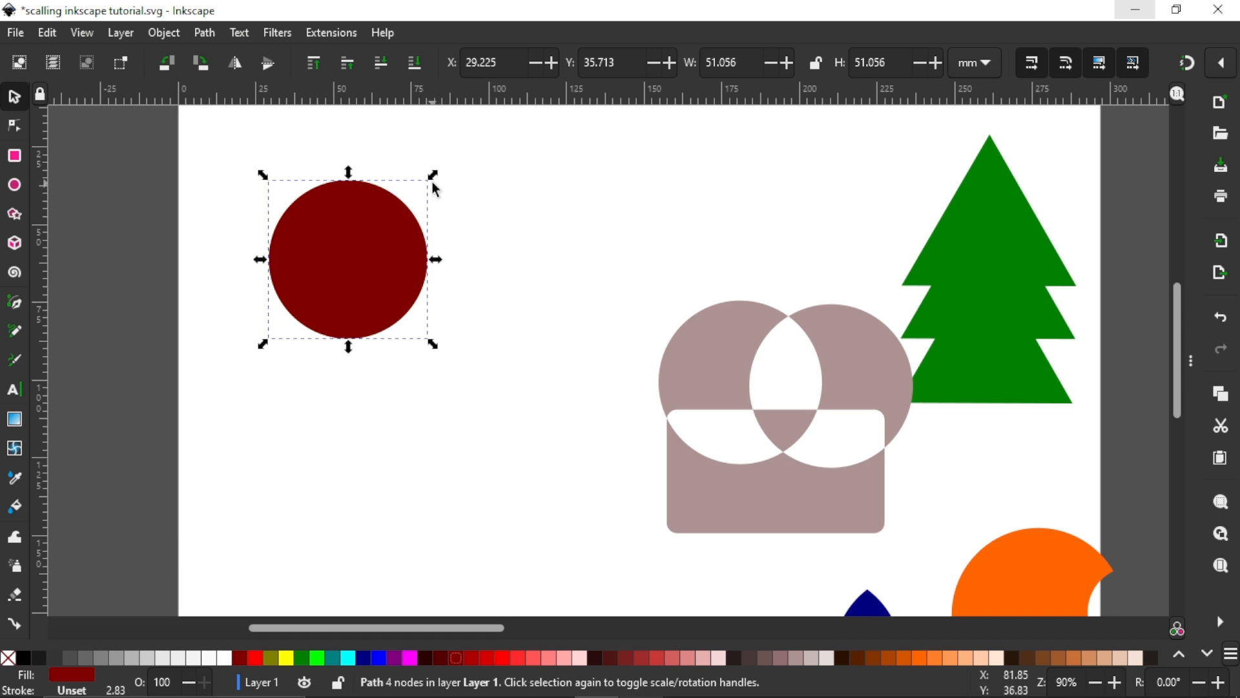
drag(433, 175, 447, 257)
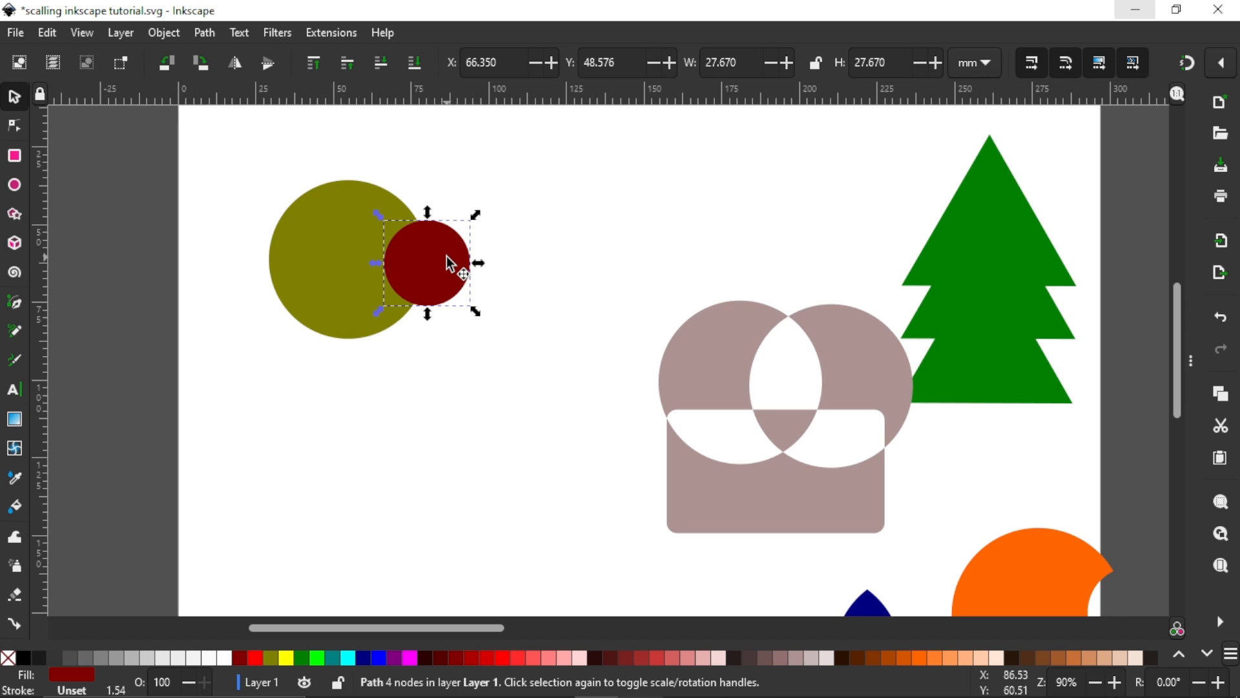
scroll(411, 251, up, 1)
scroll(412, 246, up, 3)
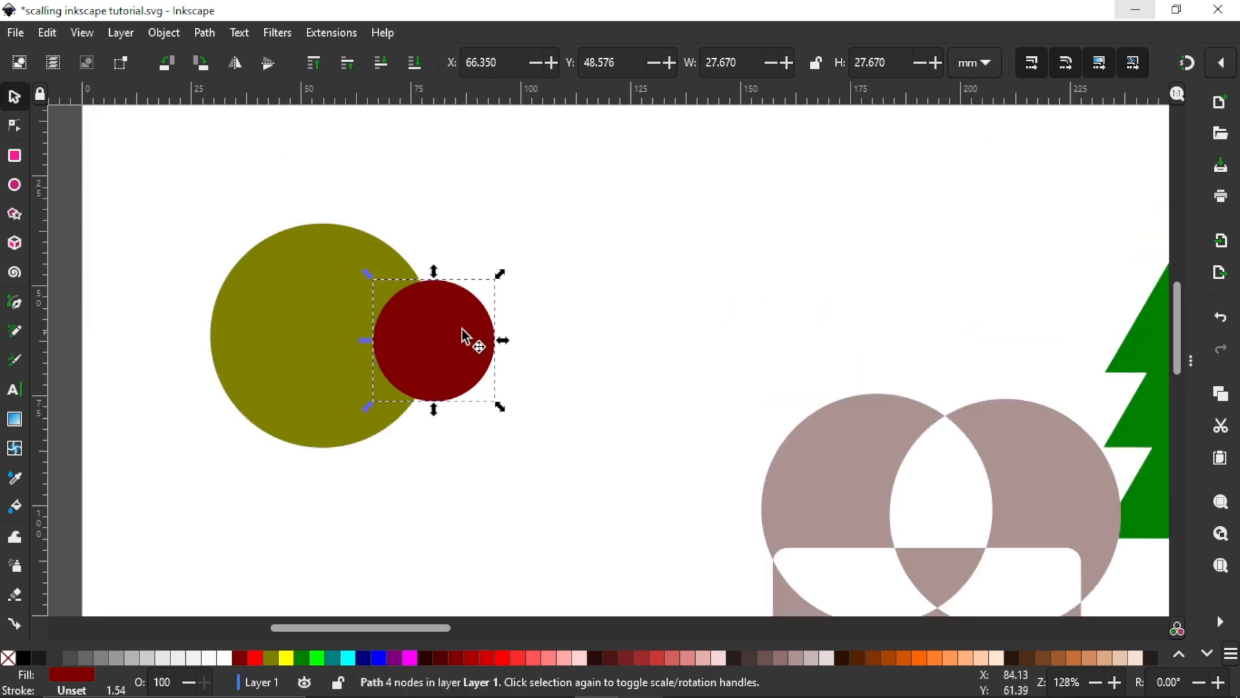
Step: Apply the Division path operation to the olive circle and the dark red circle
click(316, 285)
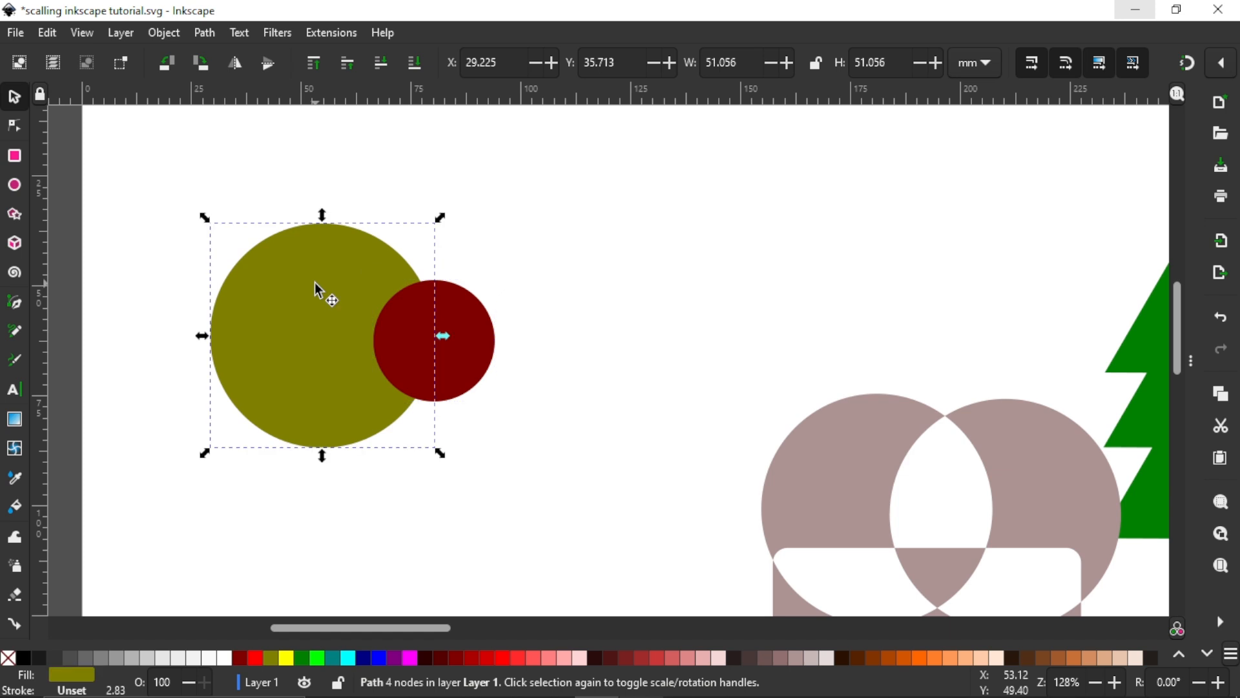
click(462, 328)
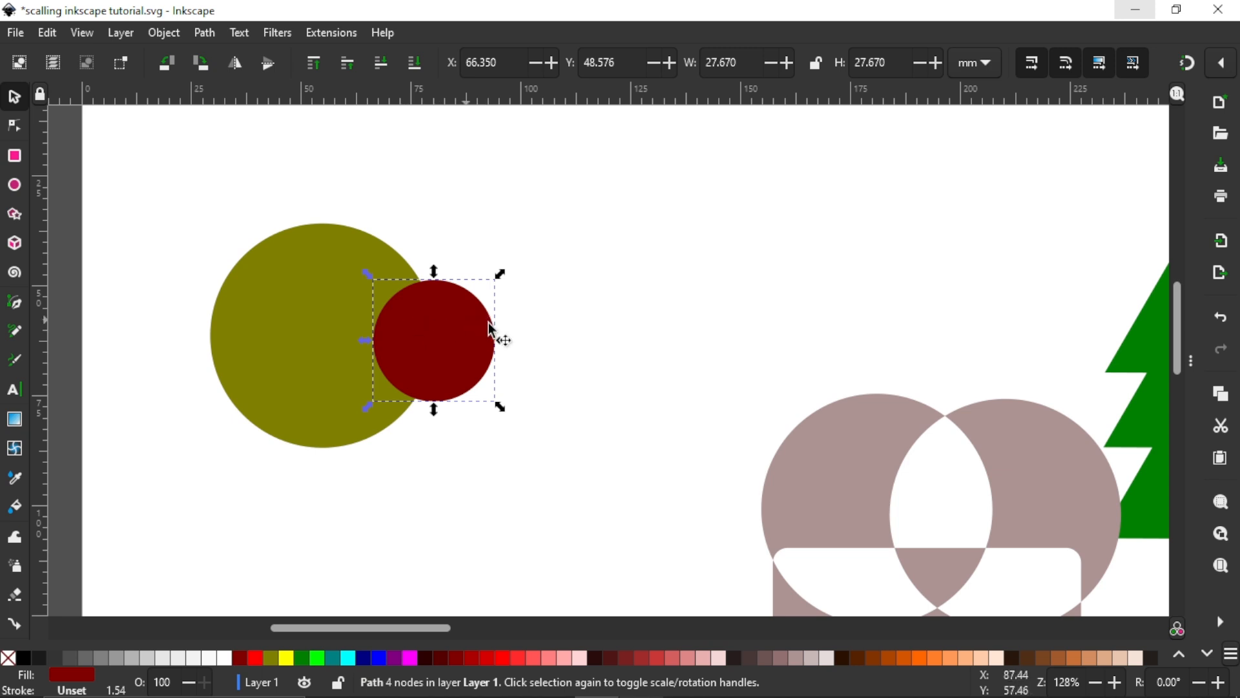
drag(593, 486, 618, 493)
click(206, 32)
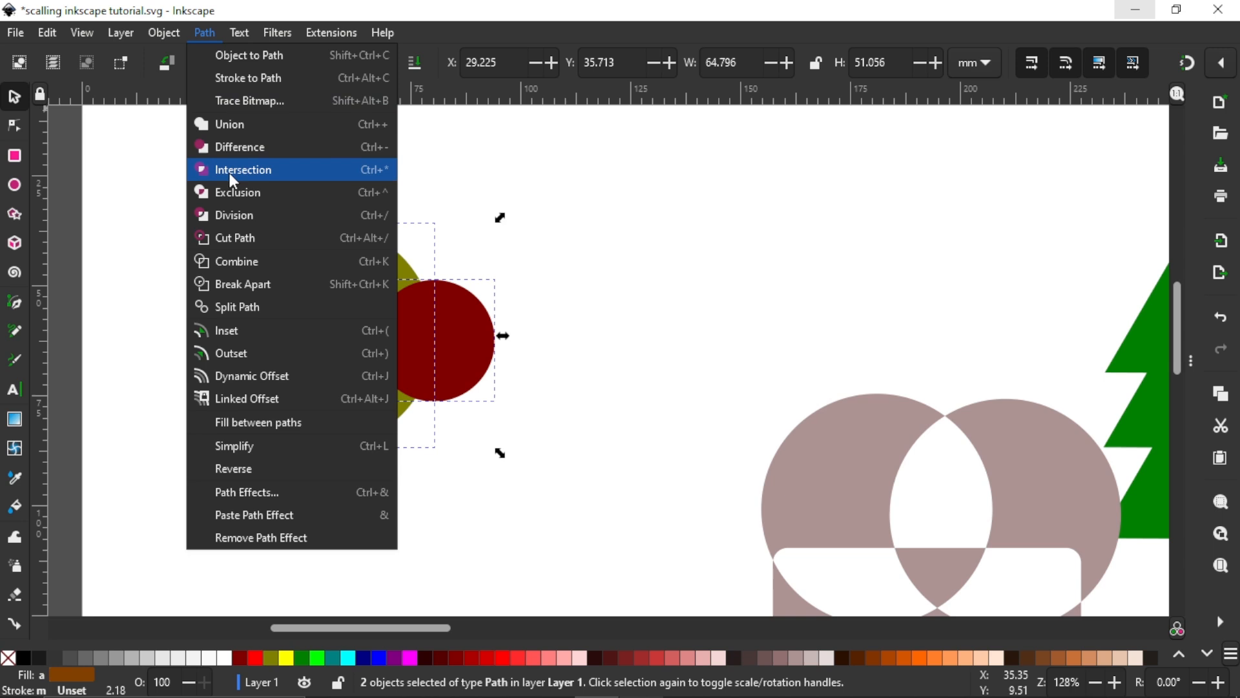
click(226, 215)
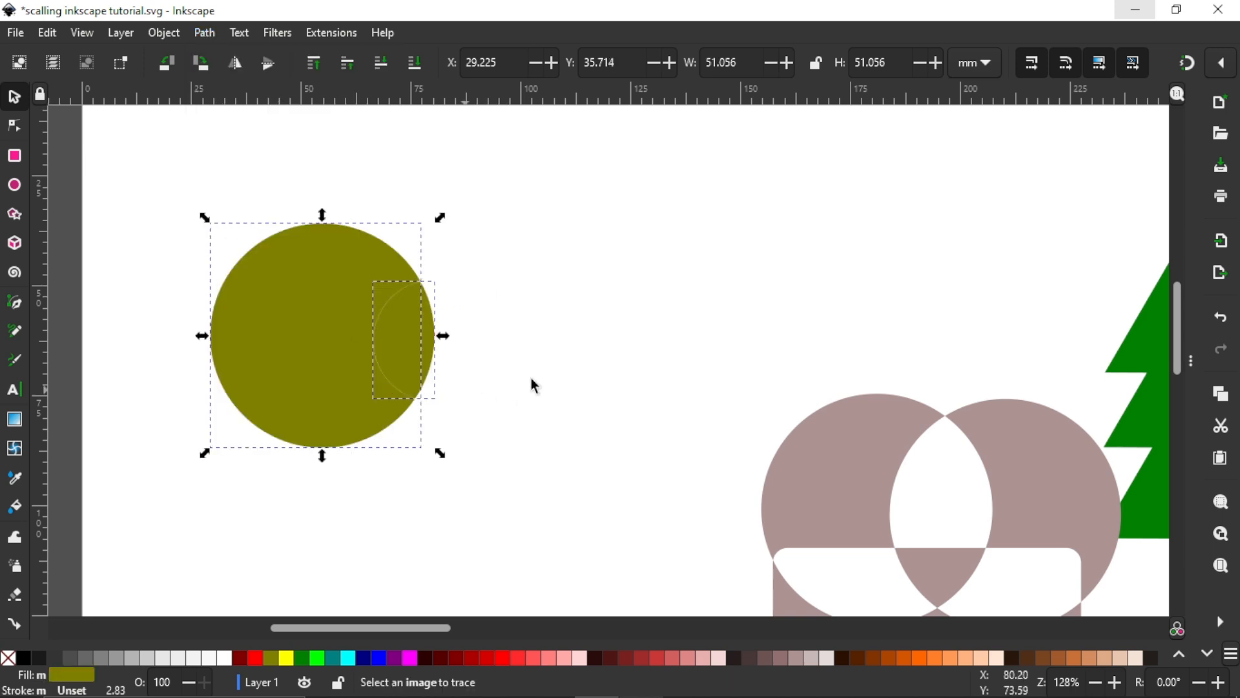
click(491, 304)
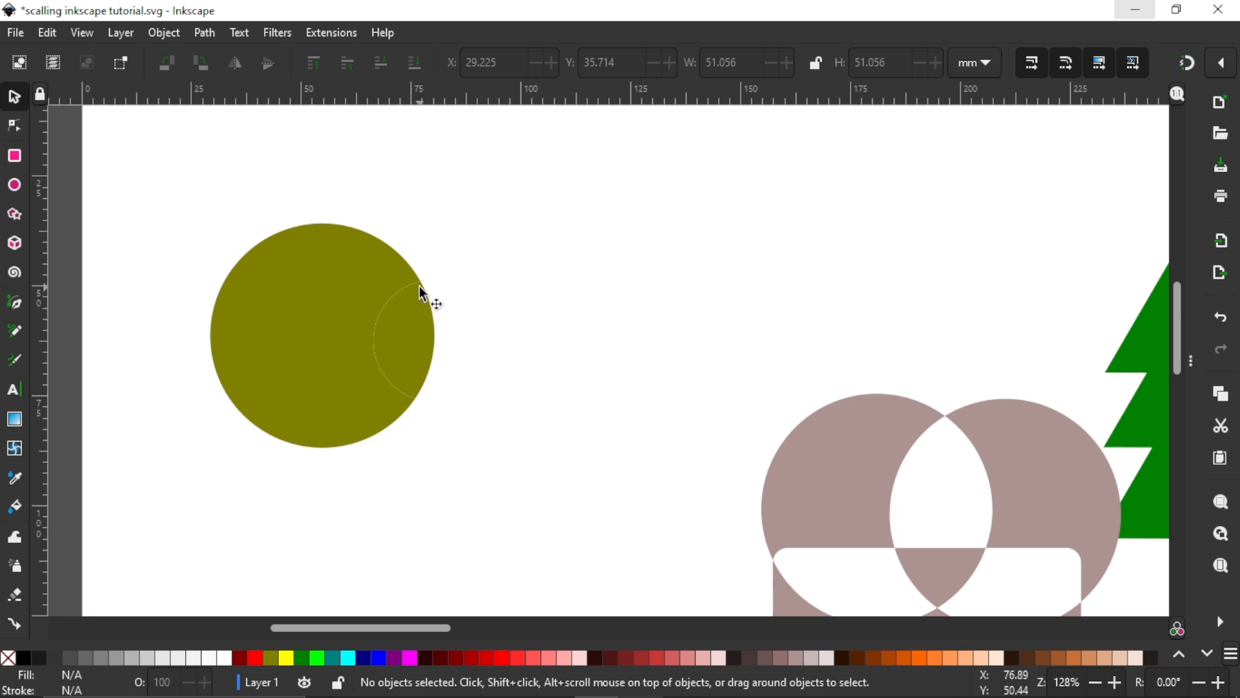
scroll(384, 326, up, 3)
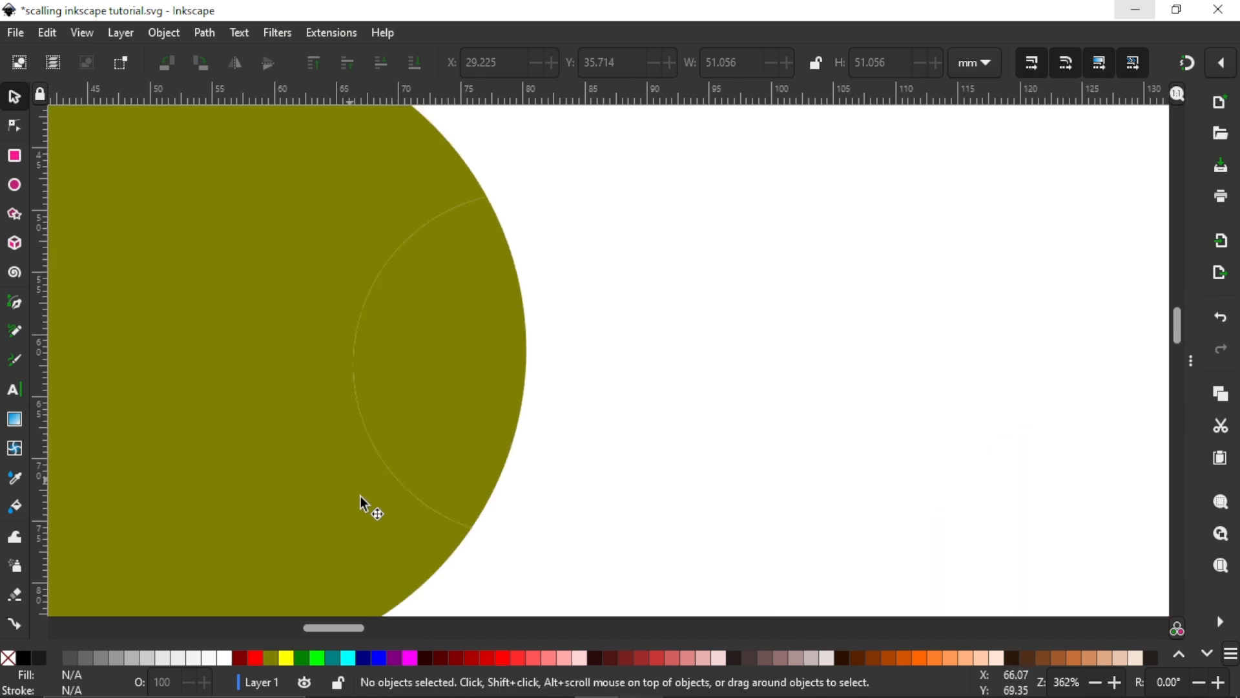
scroll(404, 249, down, 3)
Step: Fill the lens-shaped piece cut from the olive circle bright red and move it to about X 69.9, Y 48.7 mm
click(407, 281)
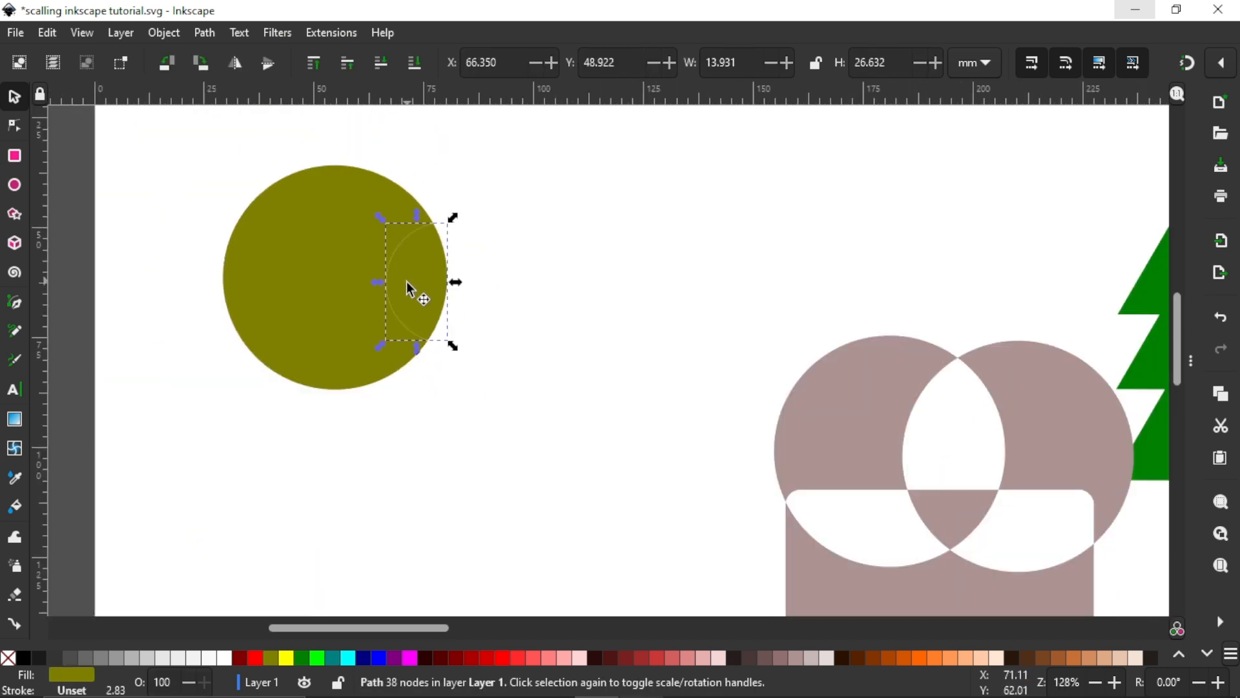
drag(408, 283, 485, 299)
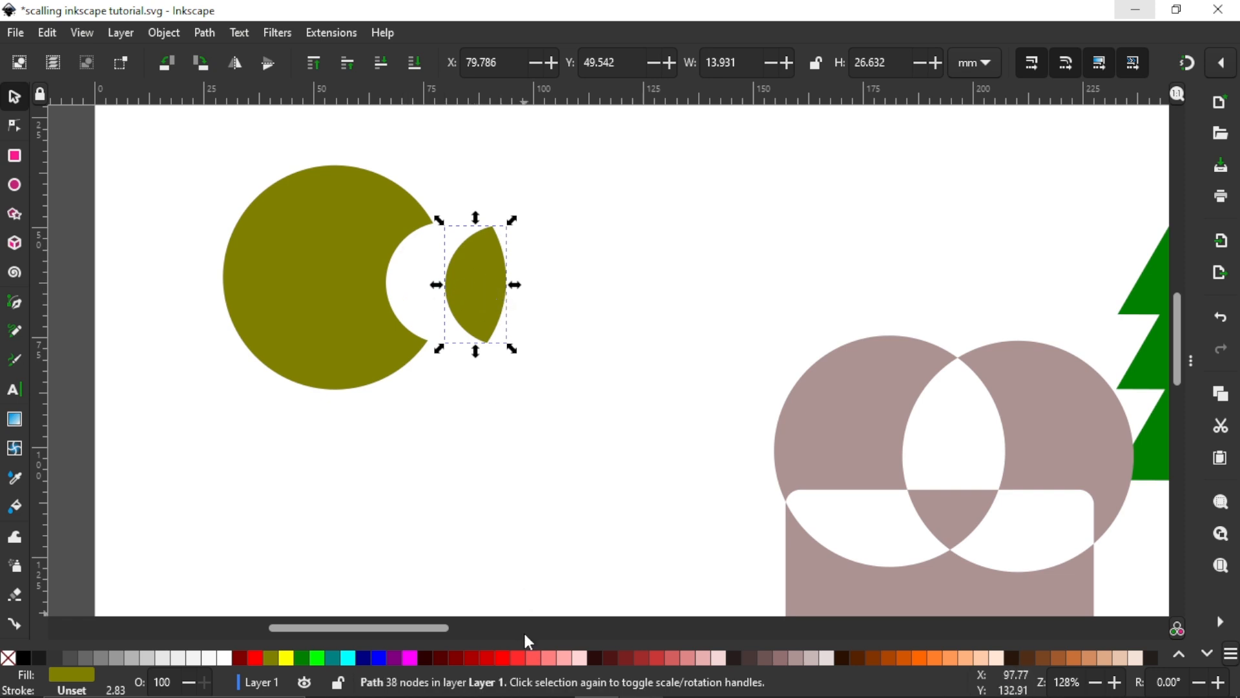
click(515, 658)
drag(481, 295, 434, 287)
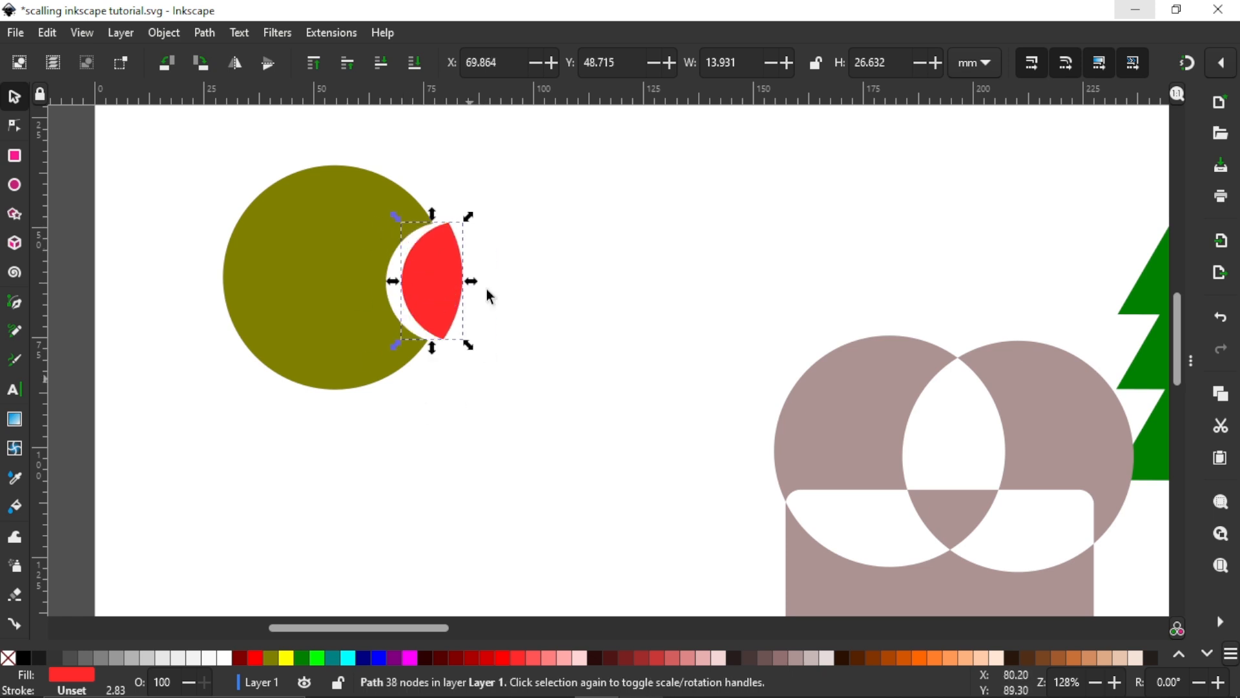
scroll(441, 277, down, 2)
click(436, 417)
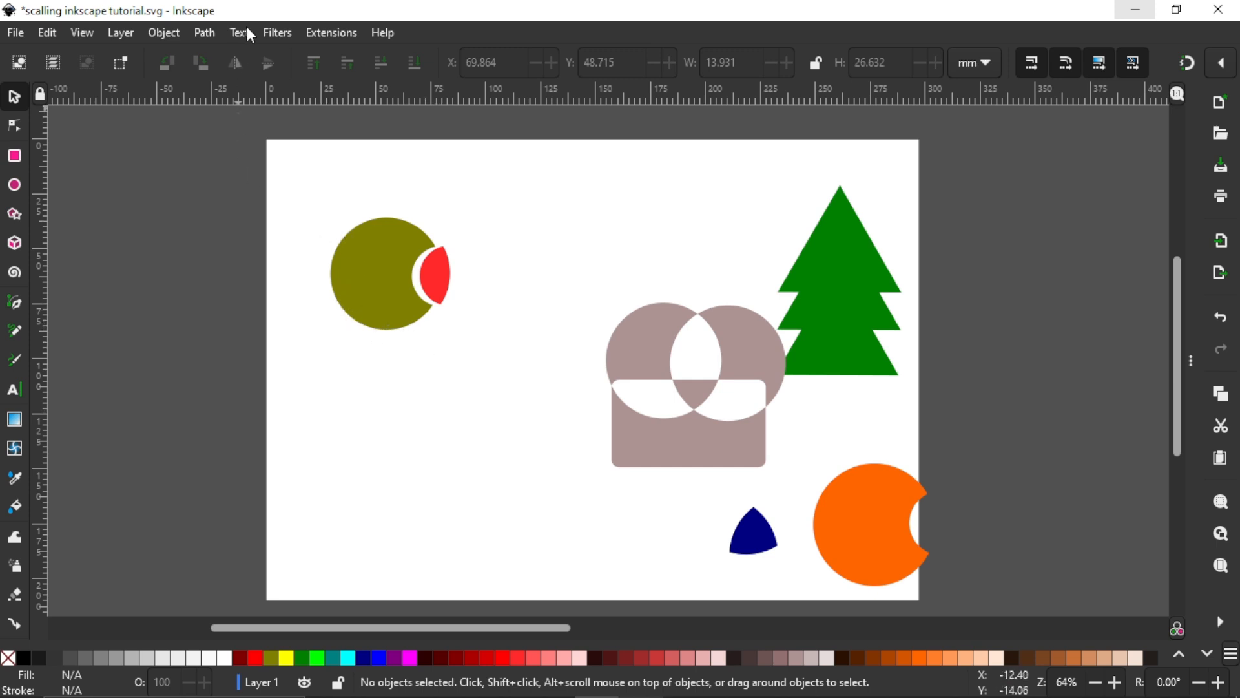
click(208, 32)
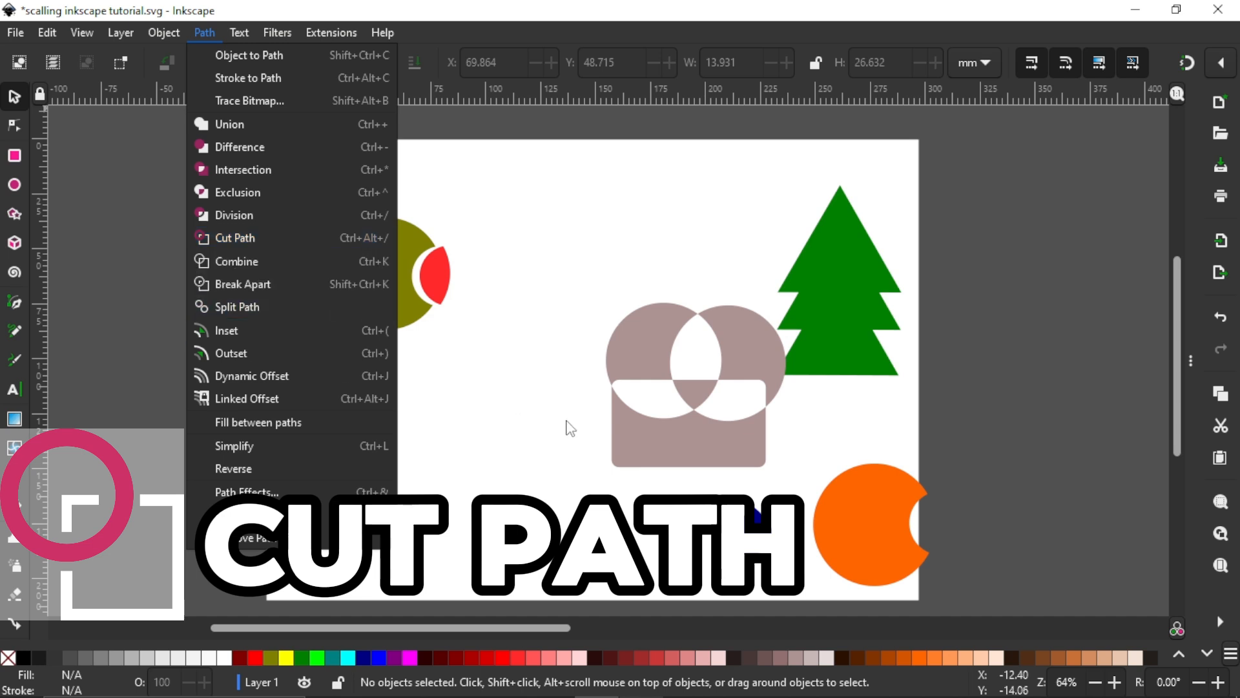
click(523, 393)
scroll(510, 400, up, 1)
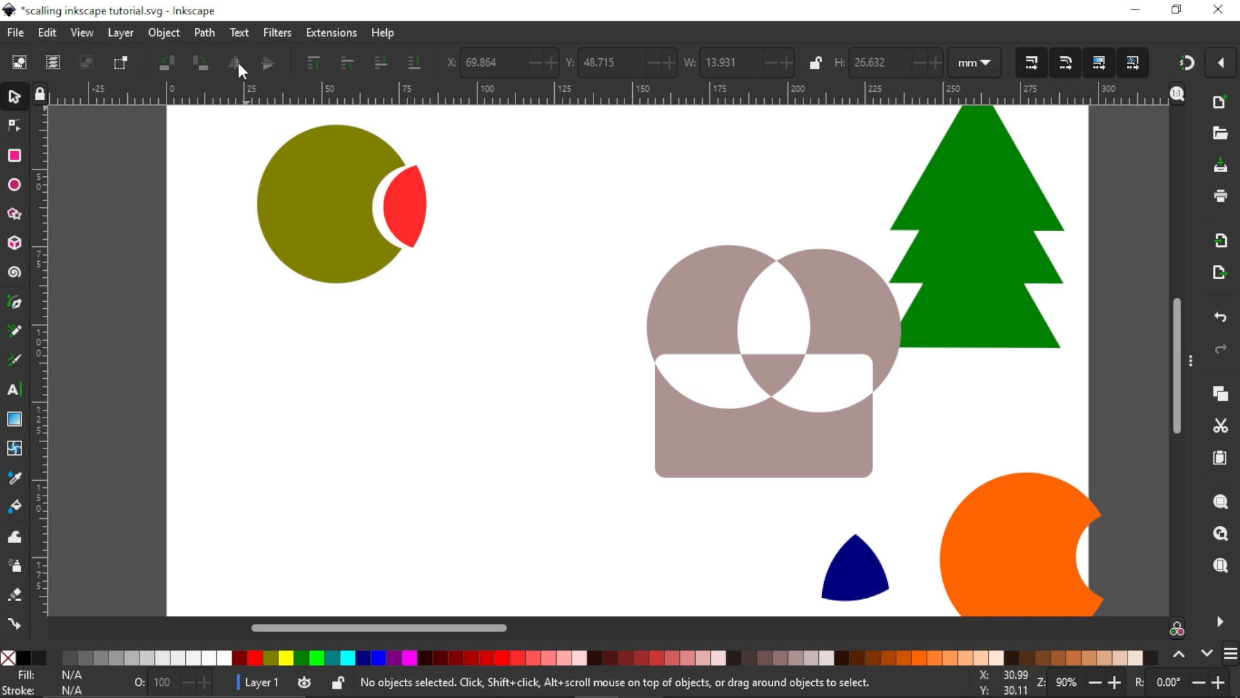
click(204, 33)
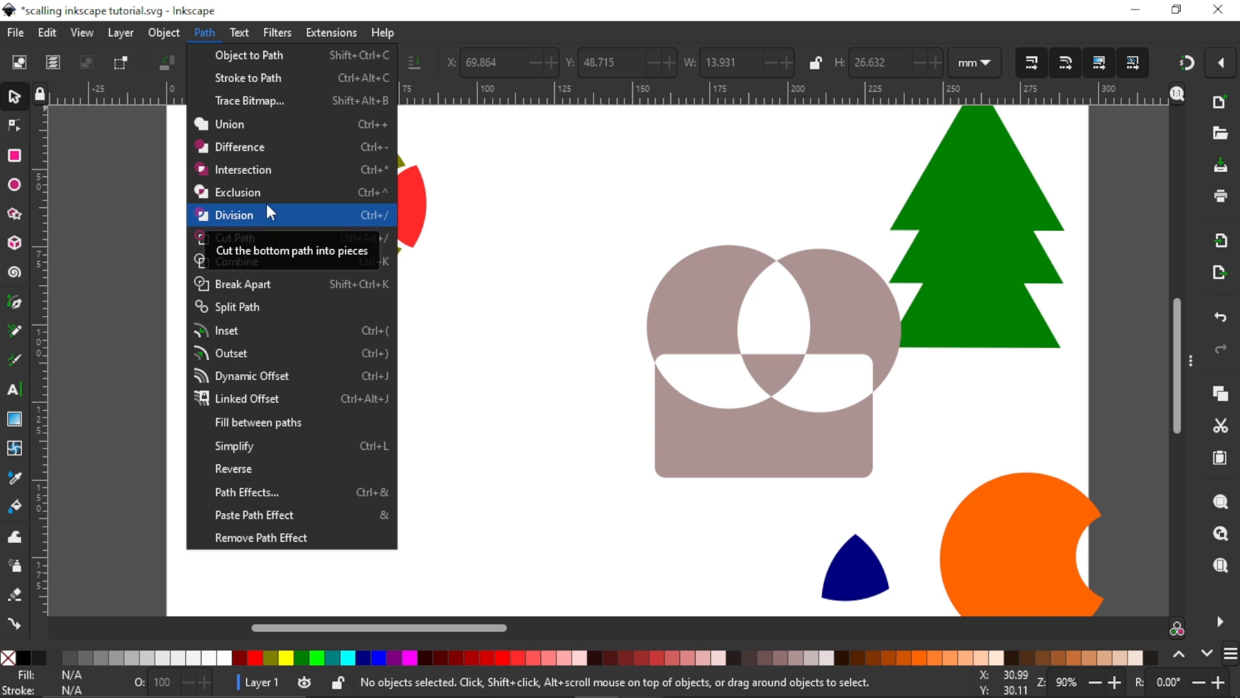
click(476, 258)
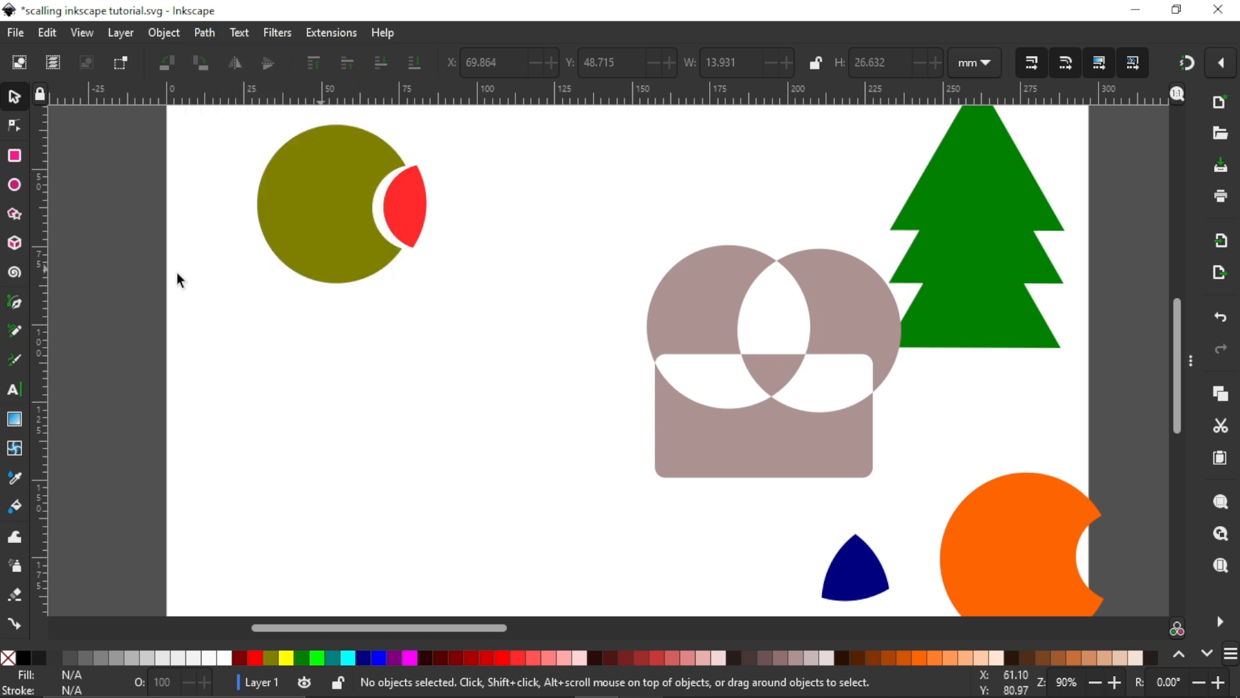
Step: Draw a red circle about 48 mm in diameter below the olive circle and convert it to a path
click(15, 190)
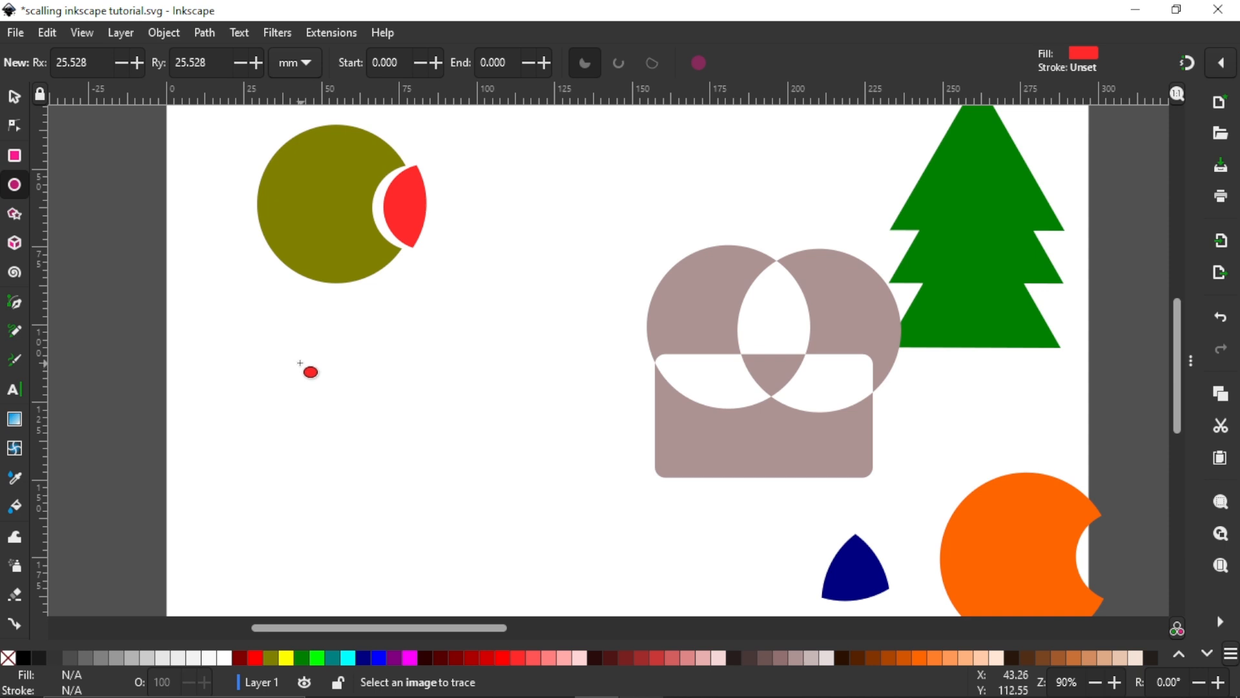
drag(288, 356, 434, 517)
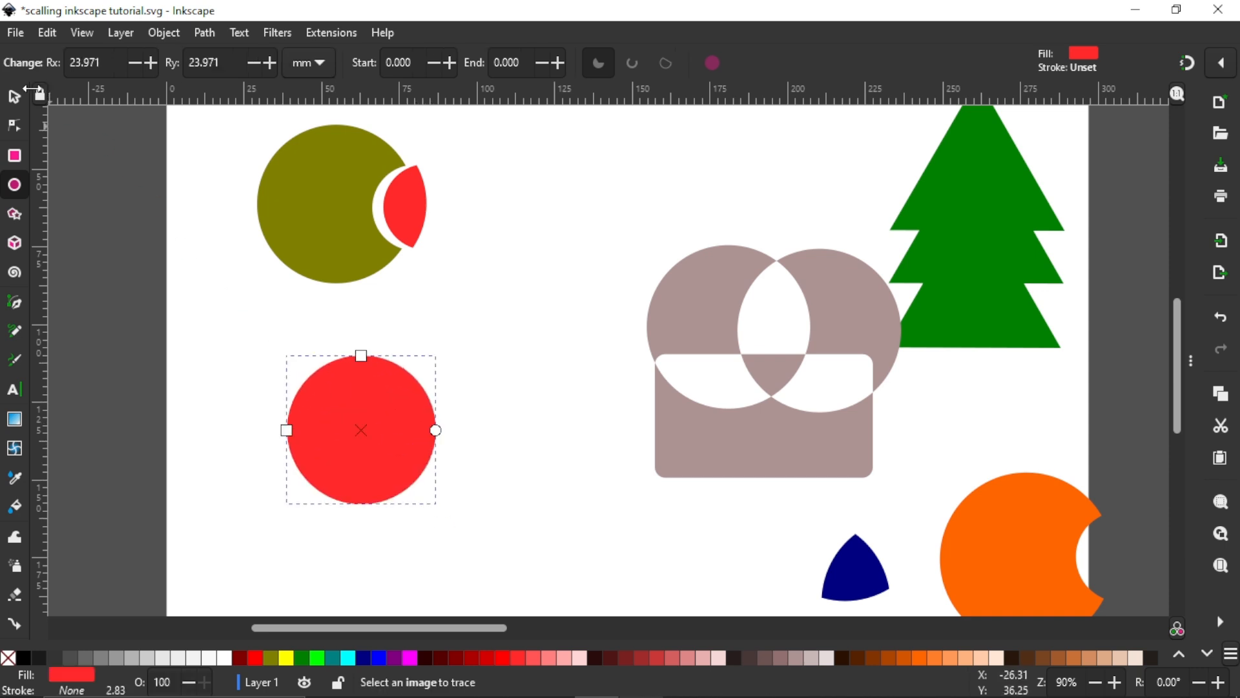
click(23, 97)
click(168, 33)
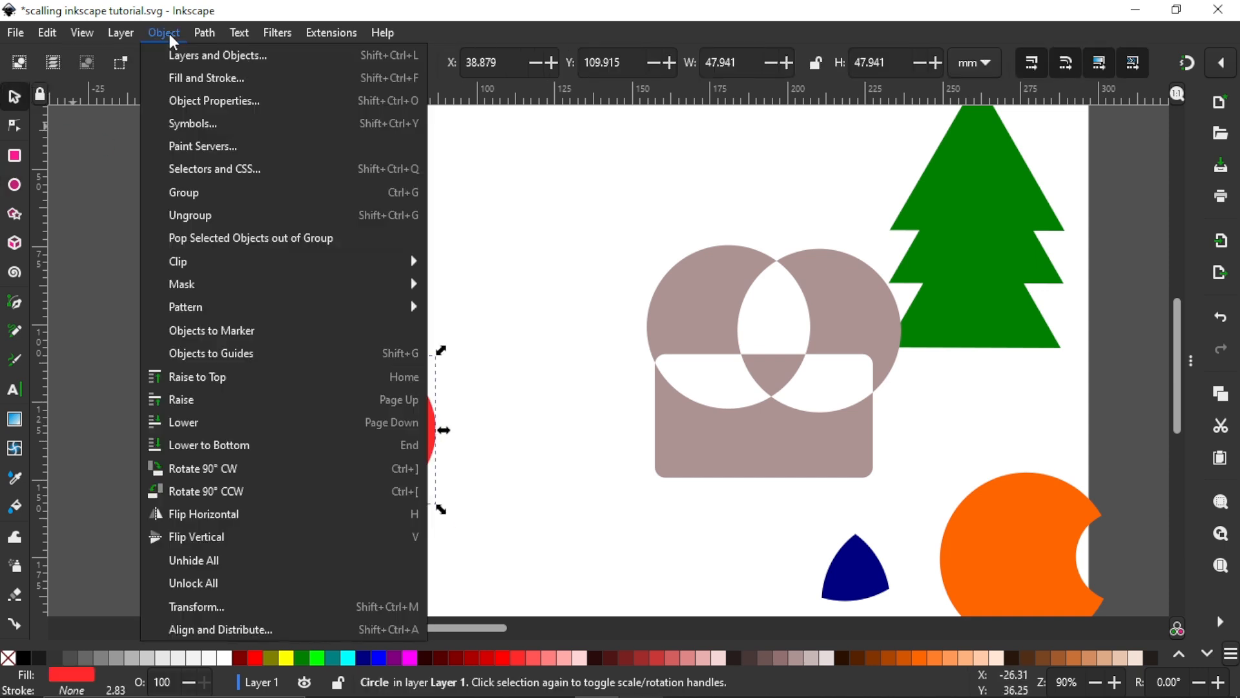
mouse_move(199, 37)
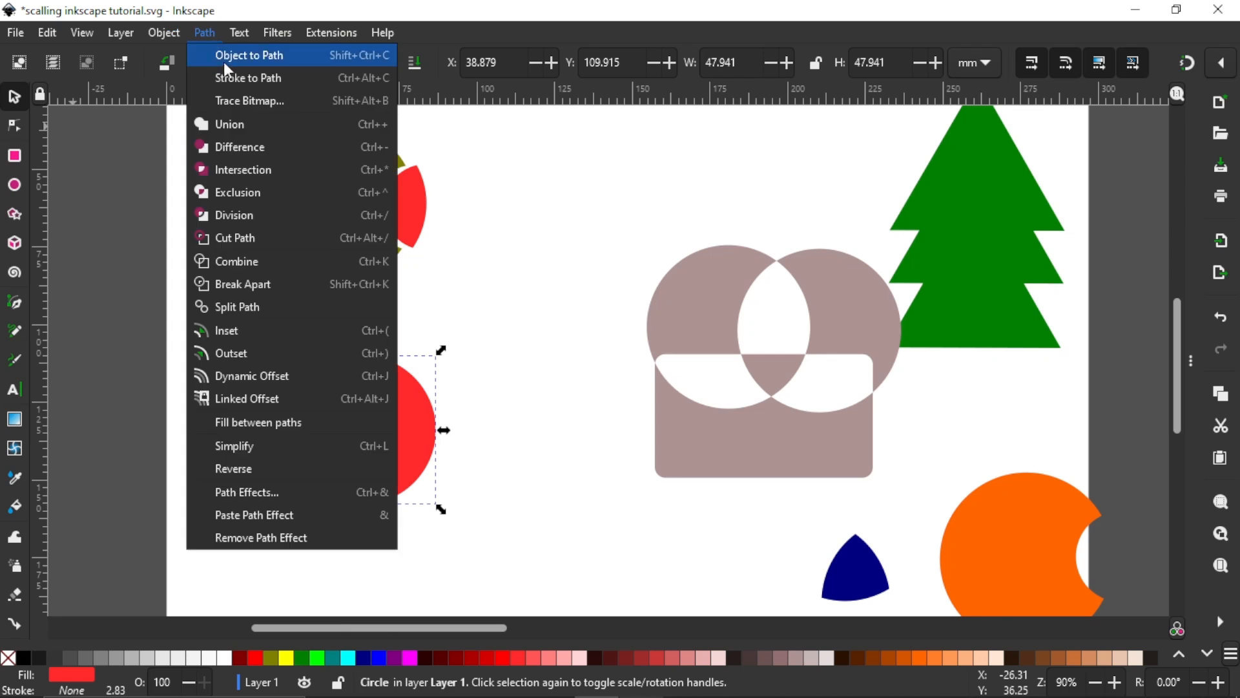
click(231, 59)
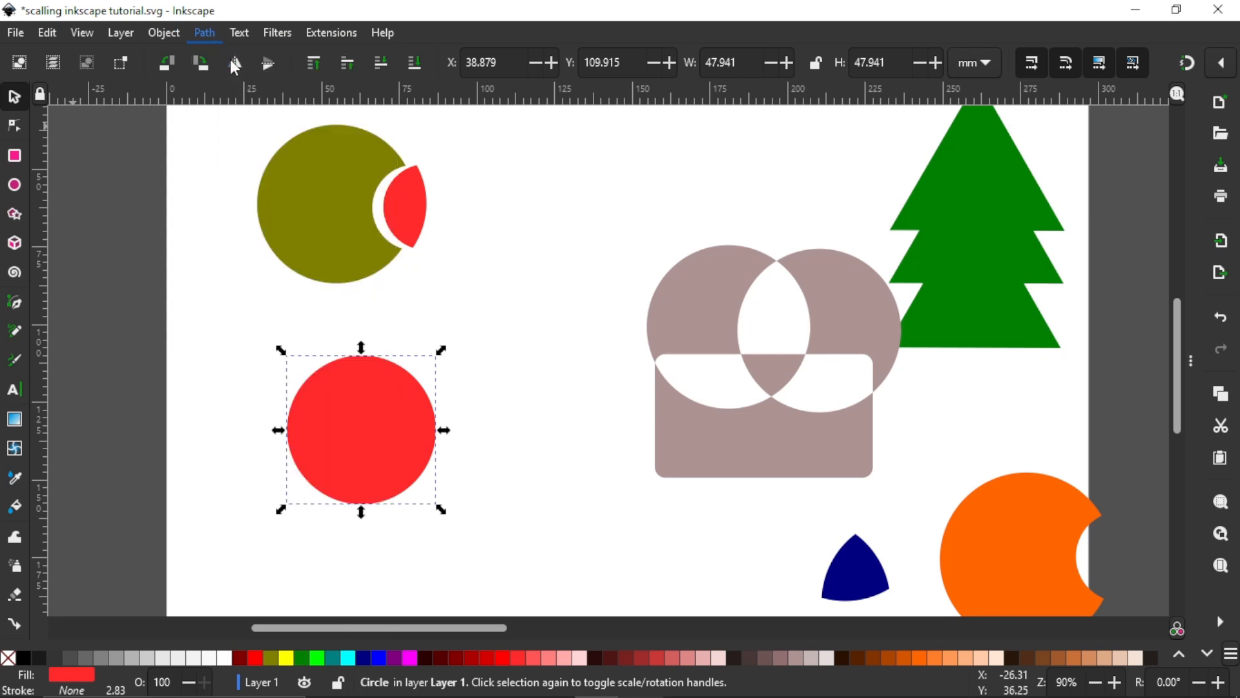
Step: Draw a rounded square about 35.7 mm wide to the right of the red circle and convert it to a path
click(15, 156)
drag(453, 373, 588, 483)
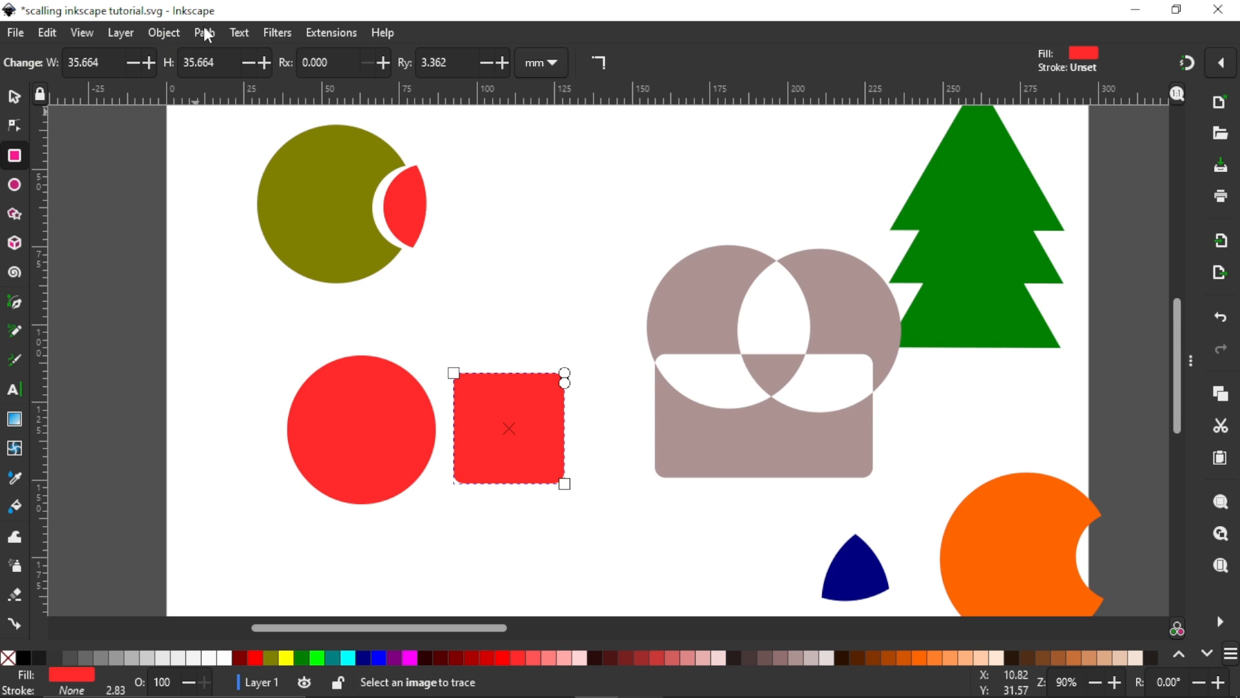
click(204, 33)
click(232, 53)
Step: Fill the rounded square purple and move it so it overlaps the red circle's right side
click(14, 97)
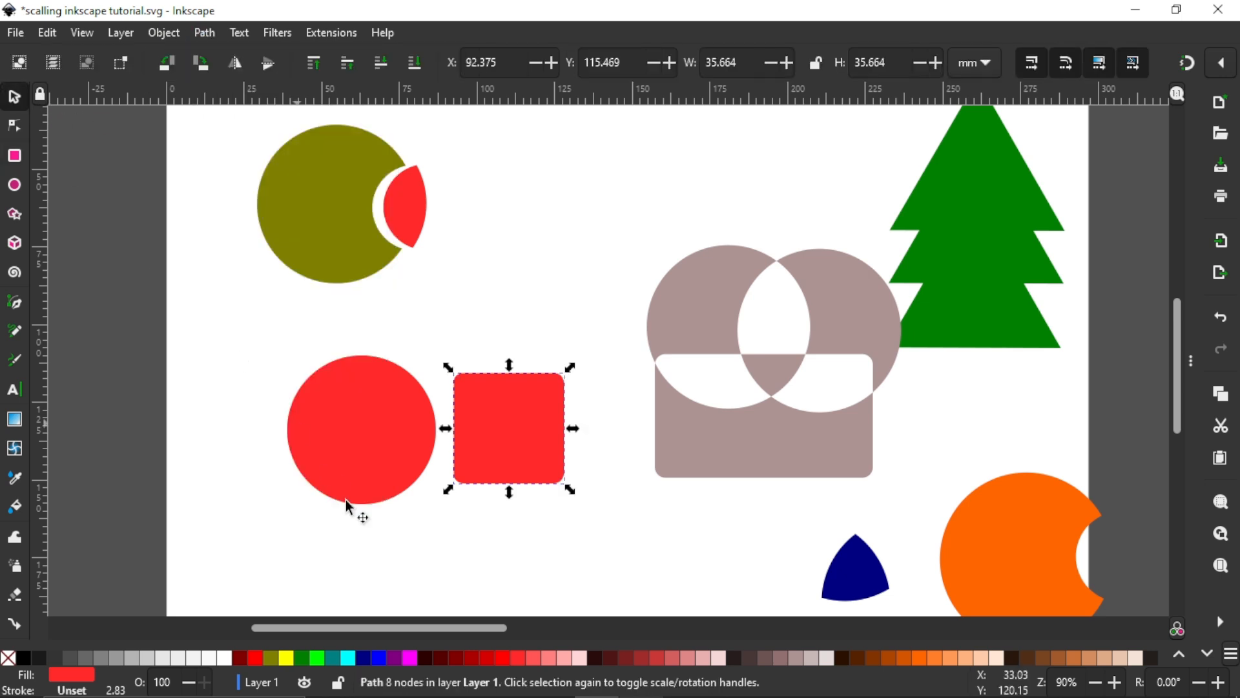
click(390, 657)
drag(455, 444, 406, 437)
Step: Apply the Division path operation to the red circle and the purple square
click(319, 435)
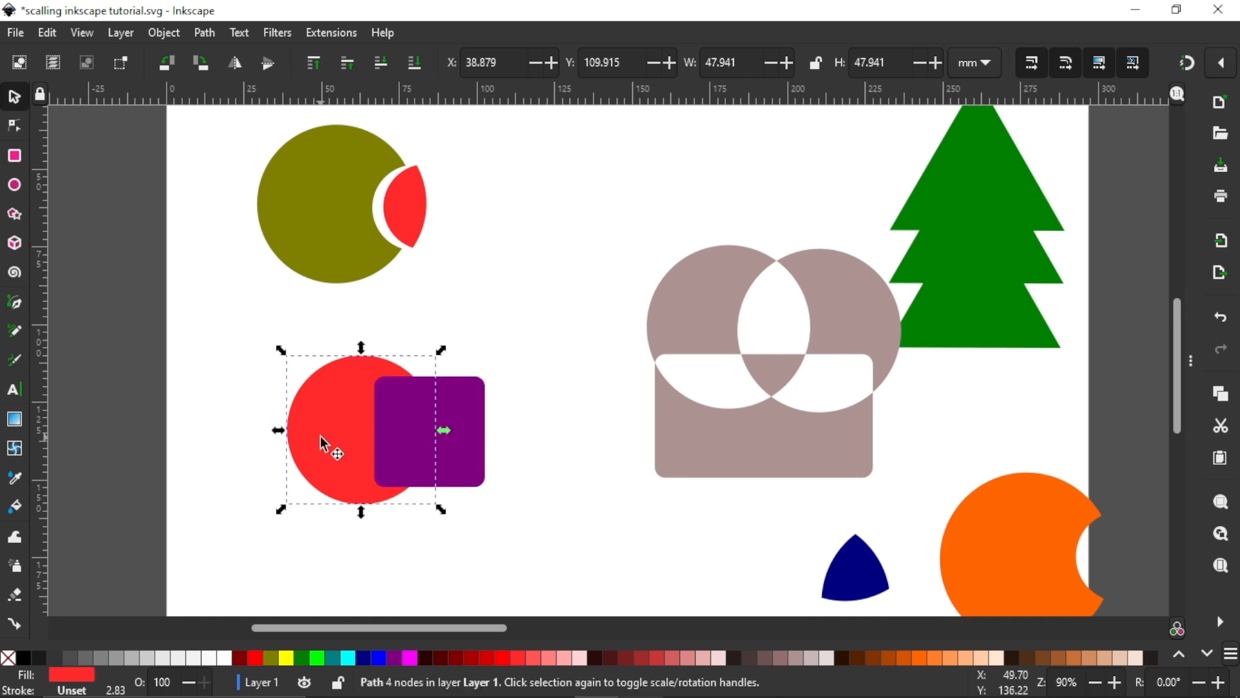
shift+click(469, 420)
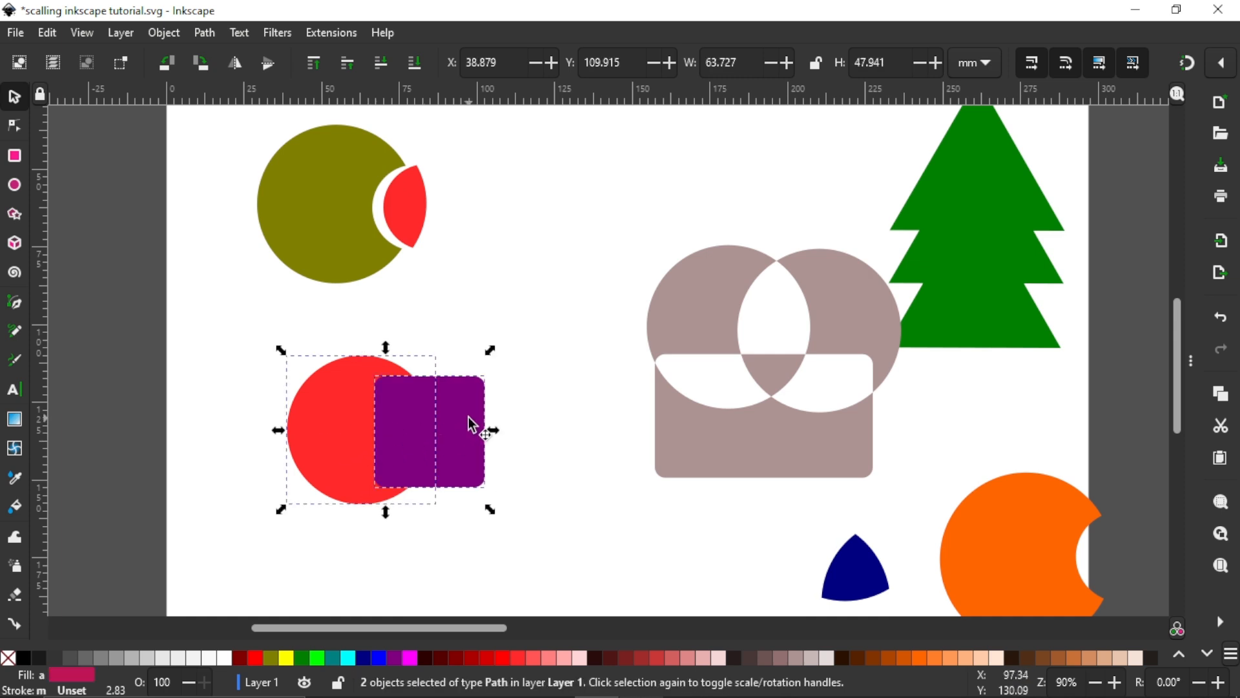
scroll(478, 328, down, 1)
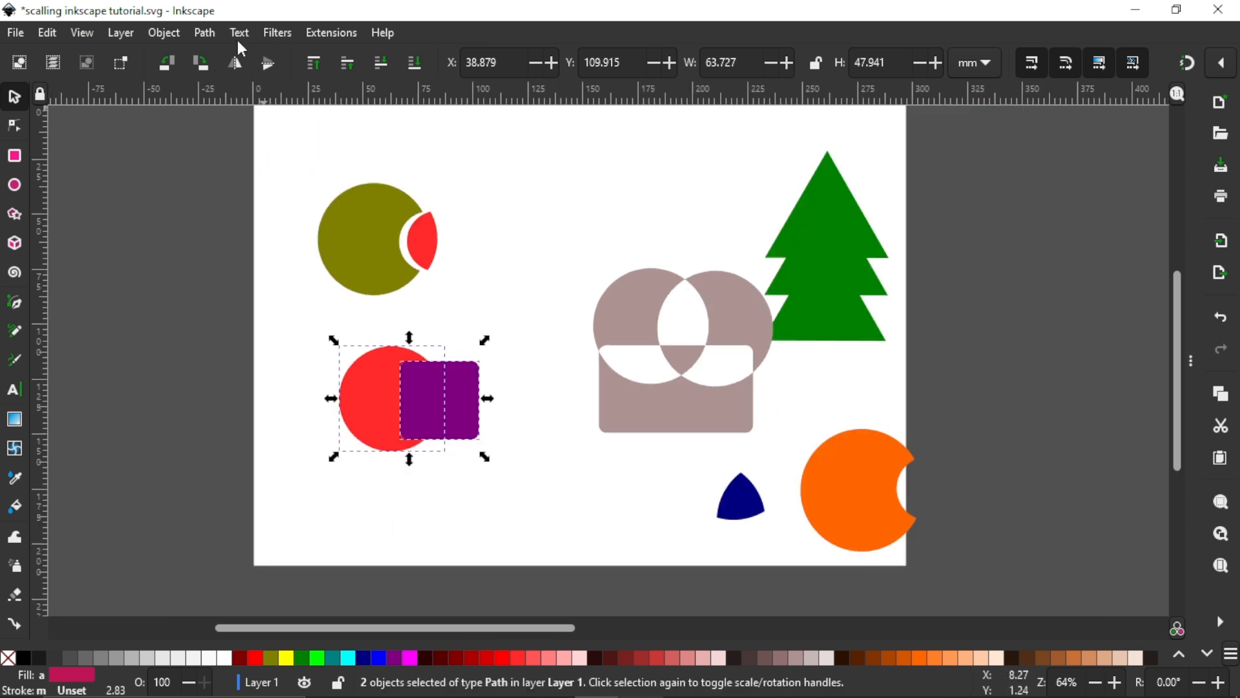
click(210, 37)
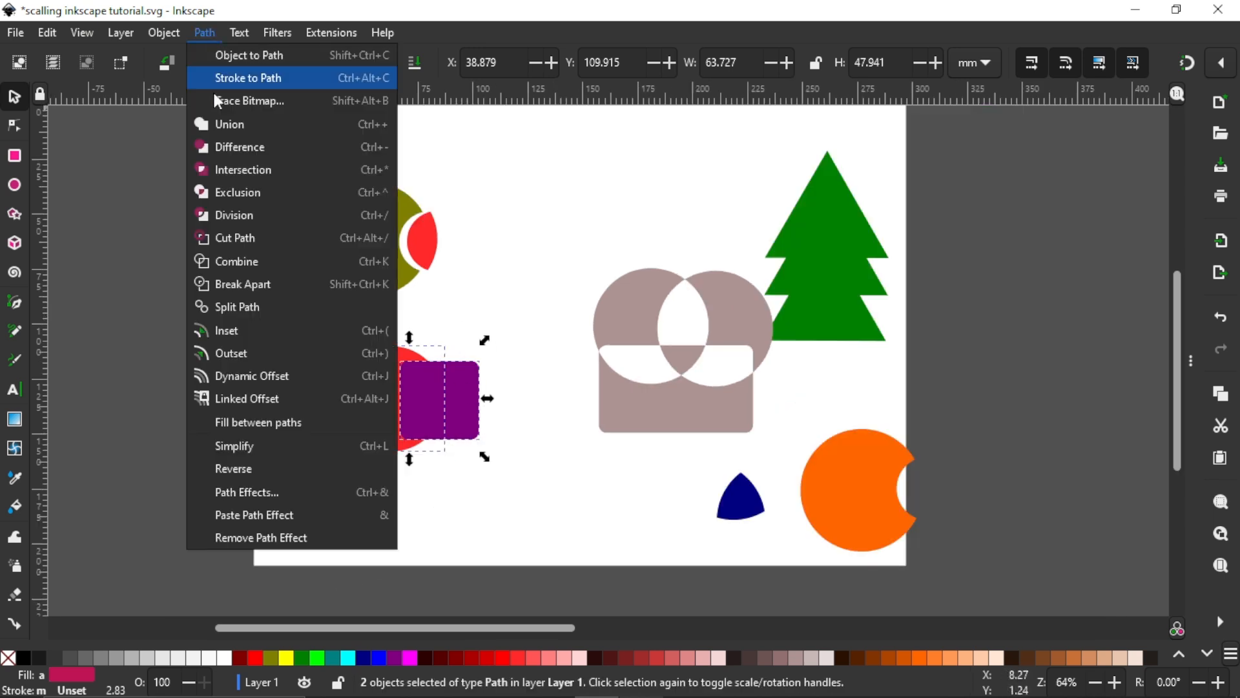
click(229, 213)
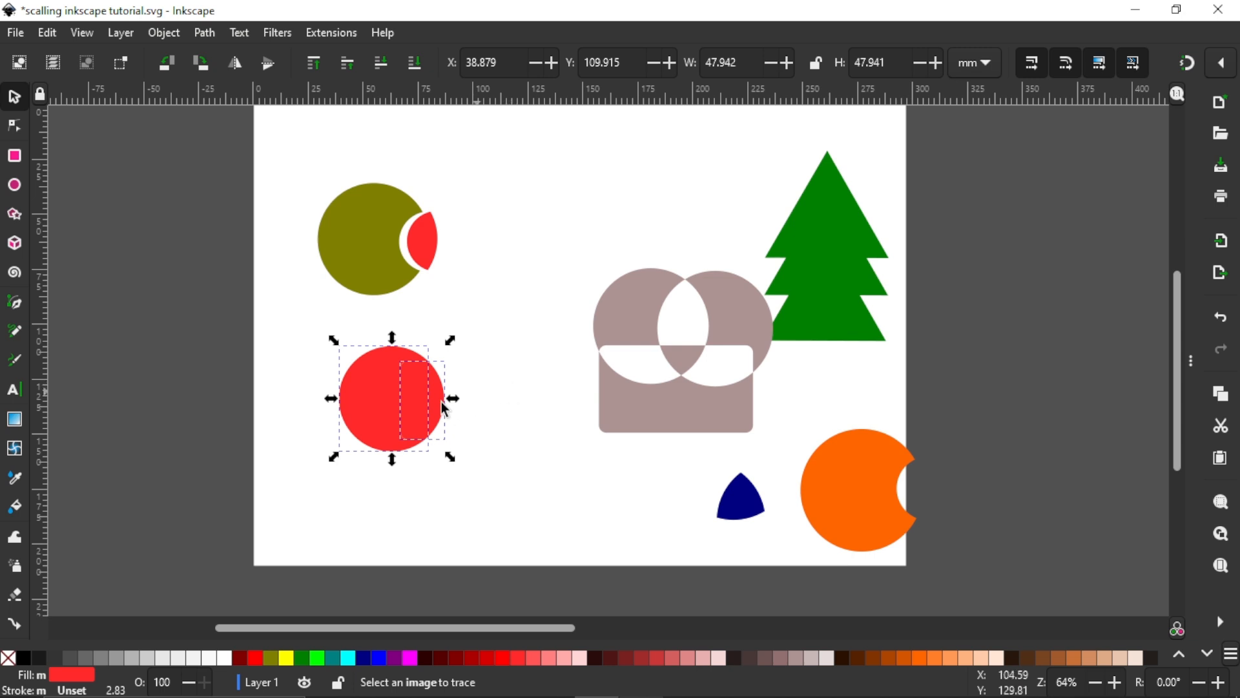
ctrl+scroll(431, 403, up, 2)
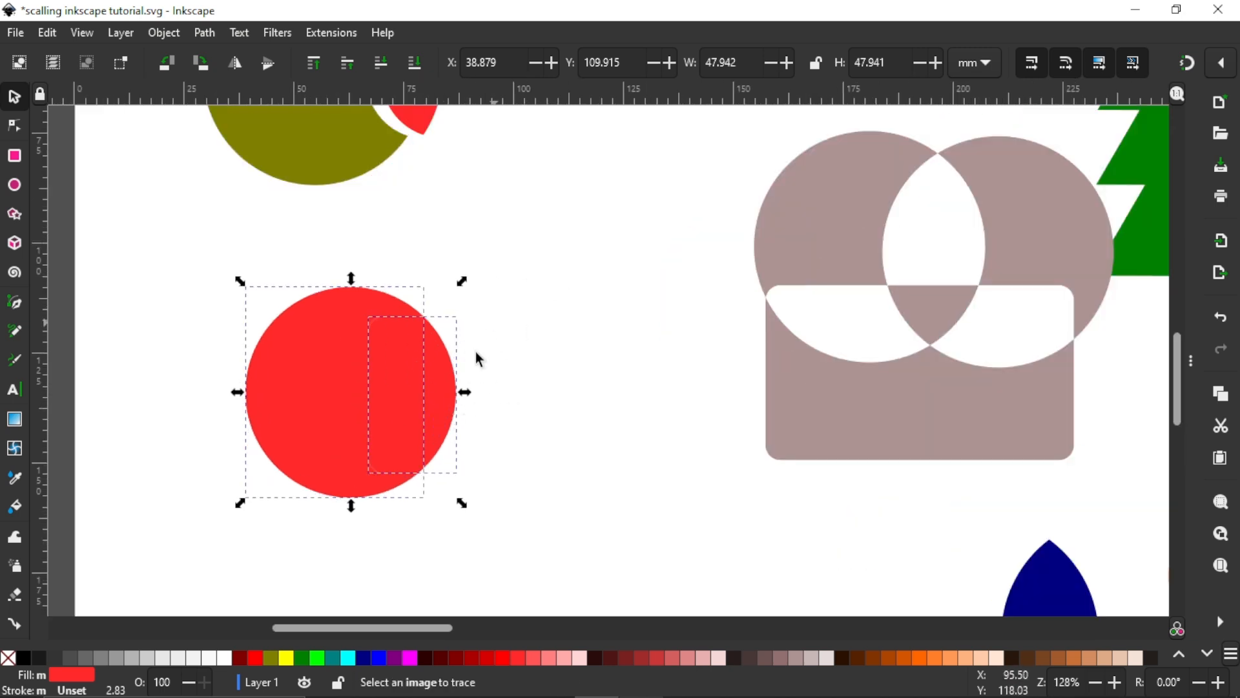
Step: Move the overlap piece cut by Division away from the red circle, to the right and partly back
click(513, 343)
drag(421, 402, 474, 399)
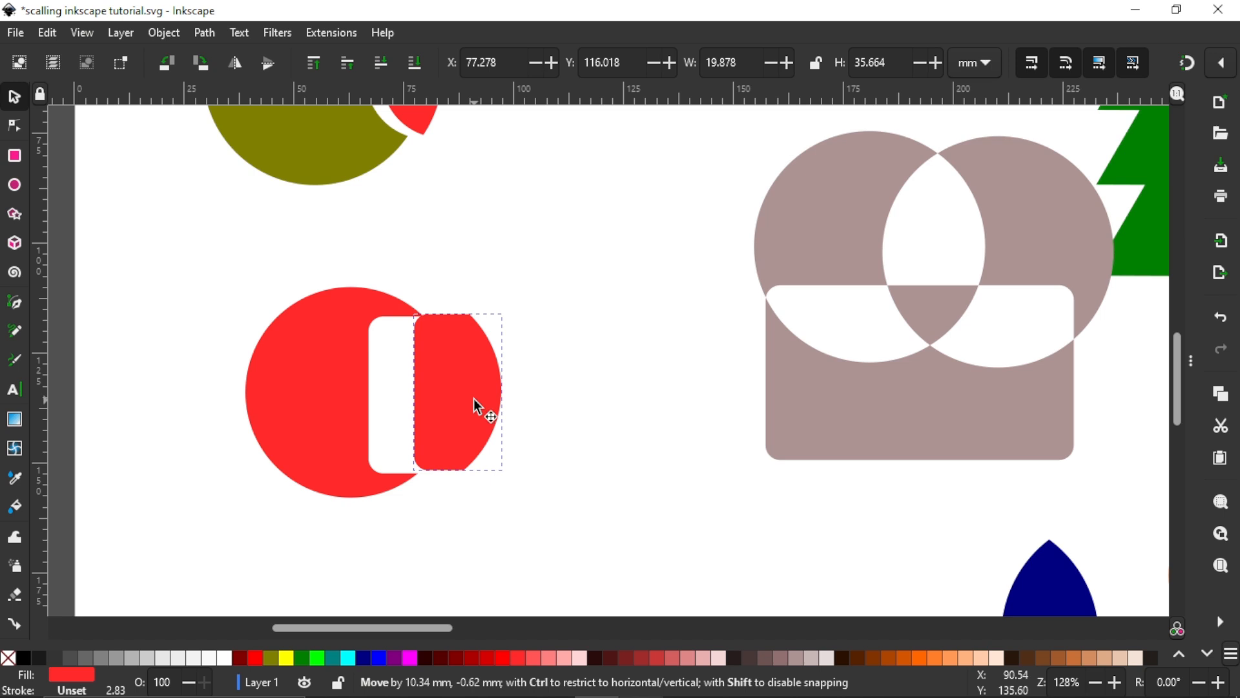
ctrl+scroll(441, 393, down, 1)
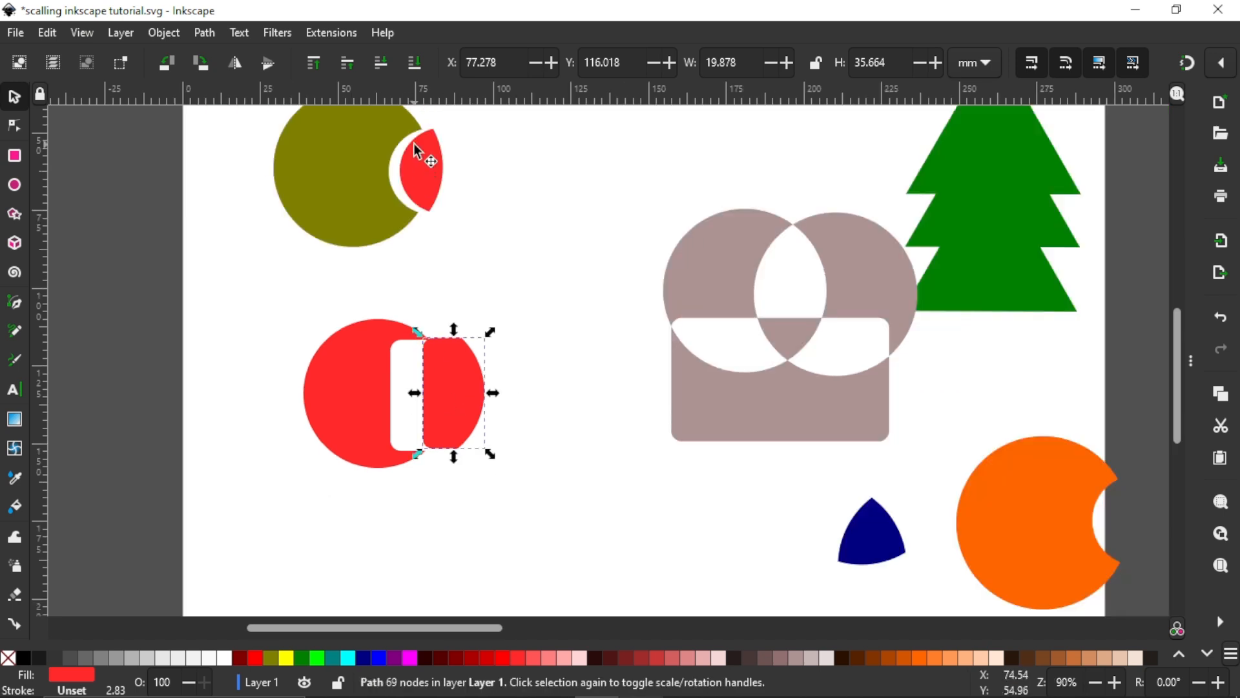
click(376, 196)
mouse_move(440, 392)
mouse_down()
mouse_move(426, 406)
mouse_move(417, 397)
mouse_up()
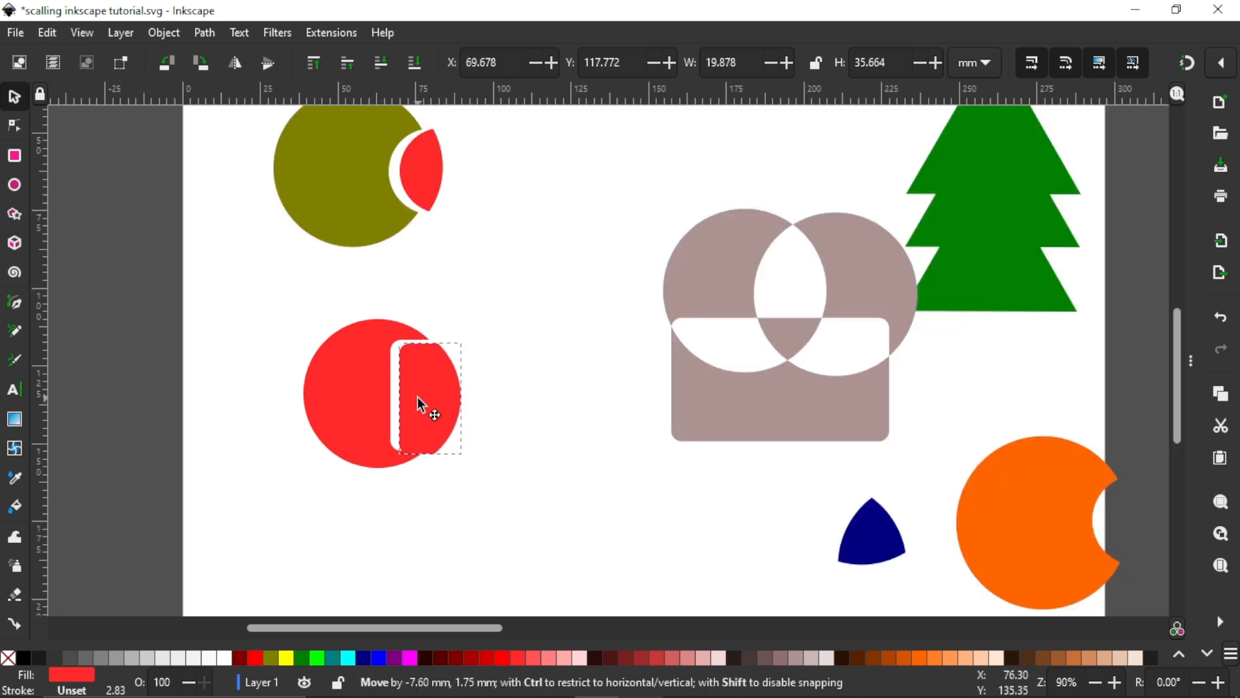
Step: Undo the overlap piece's moves and the Division of the red circle and purple square
key(ctrl+z)
key(ctrl+z)
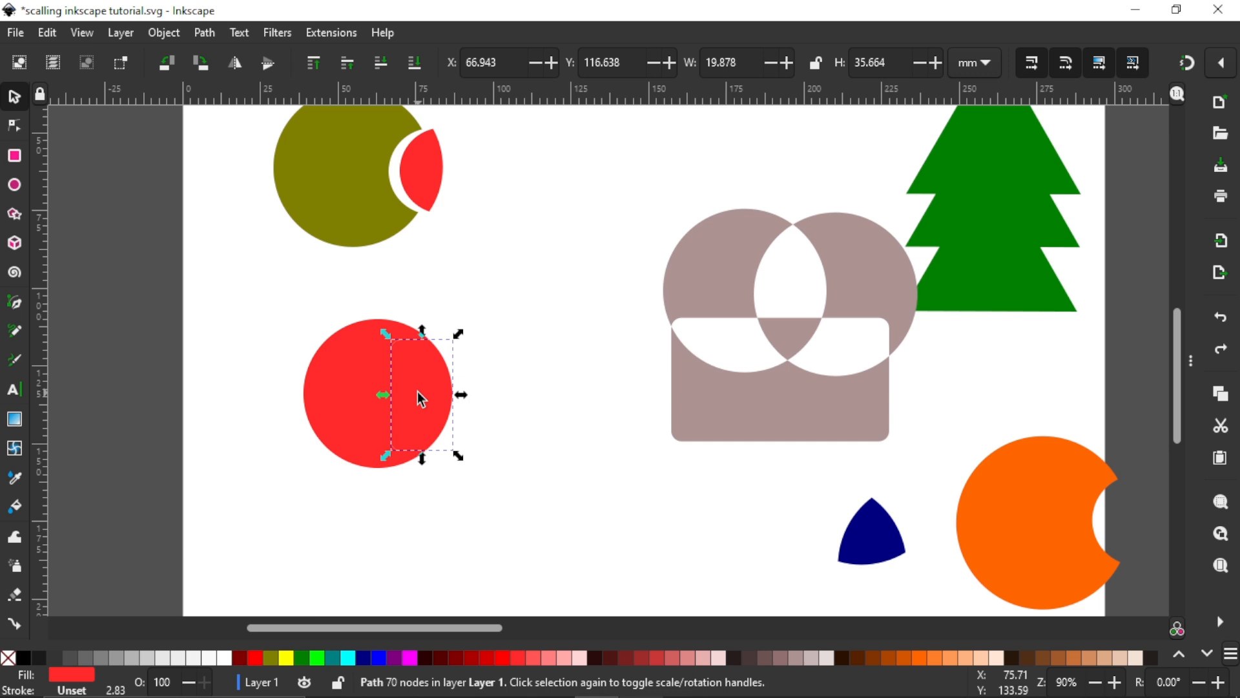
key(ctrl+z)
Step: Give both the red circle and the purple square a black stroke, keeping their fill colours
click(418, 392)
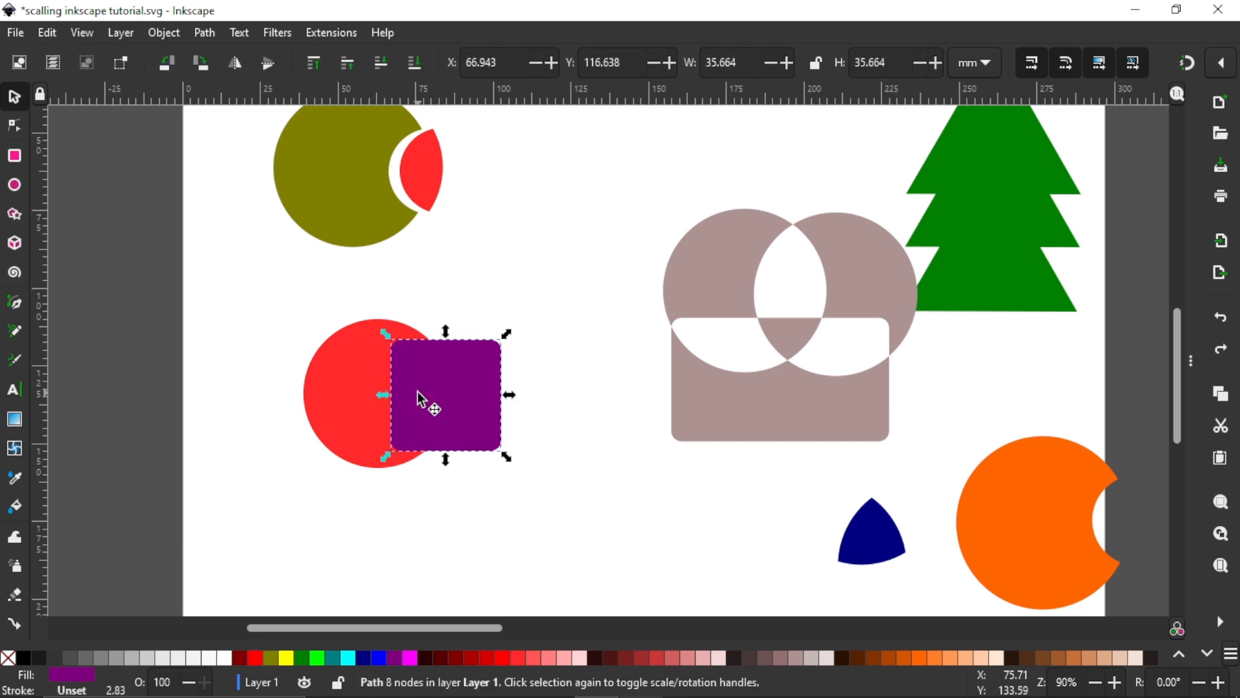
shift+click(370, 405)
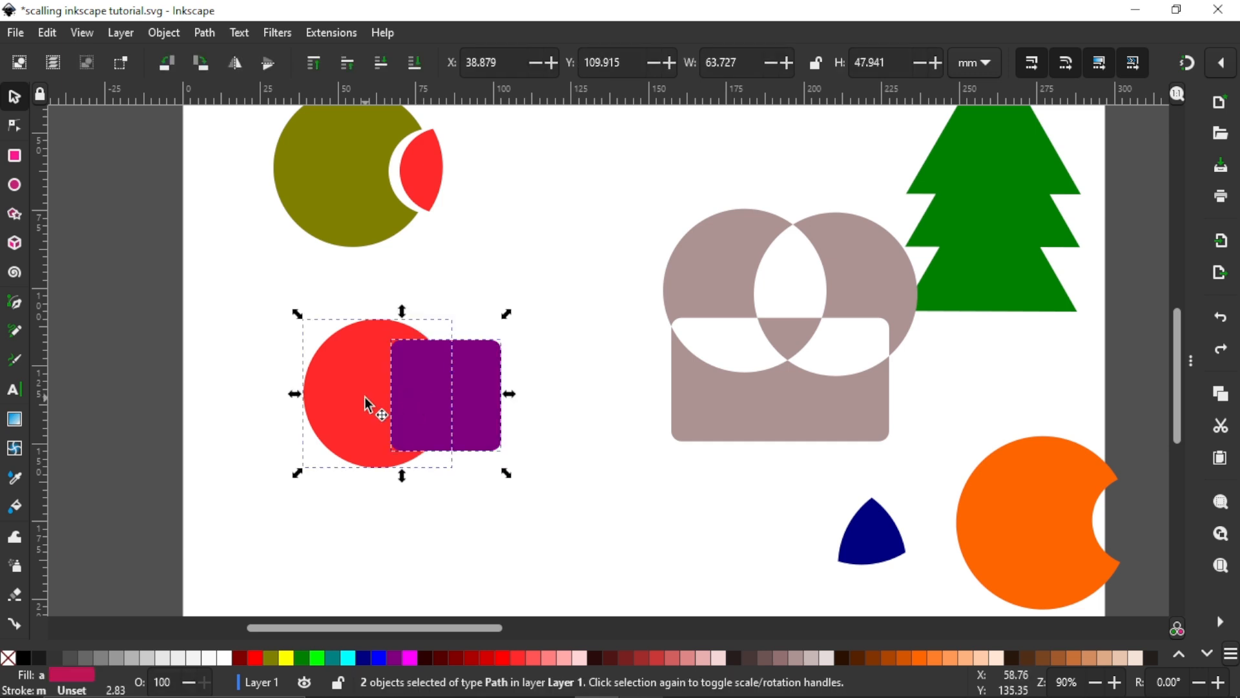
click(24, 657)
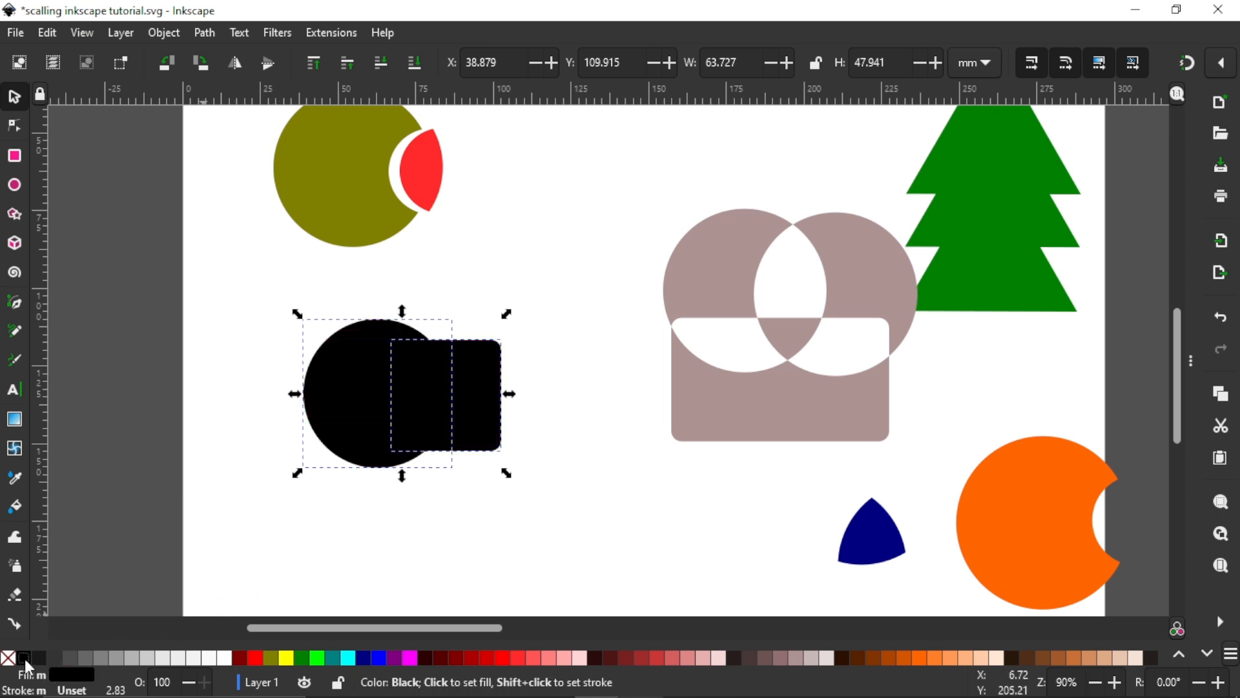
key(ctrl+z)
shift+click(25, 657)
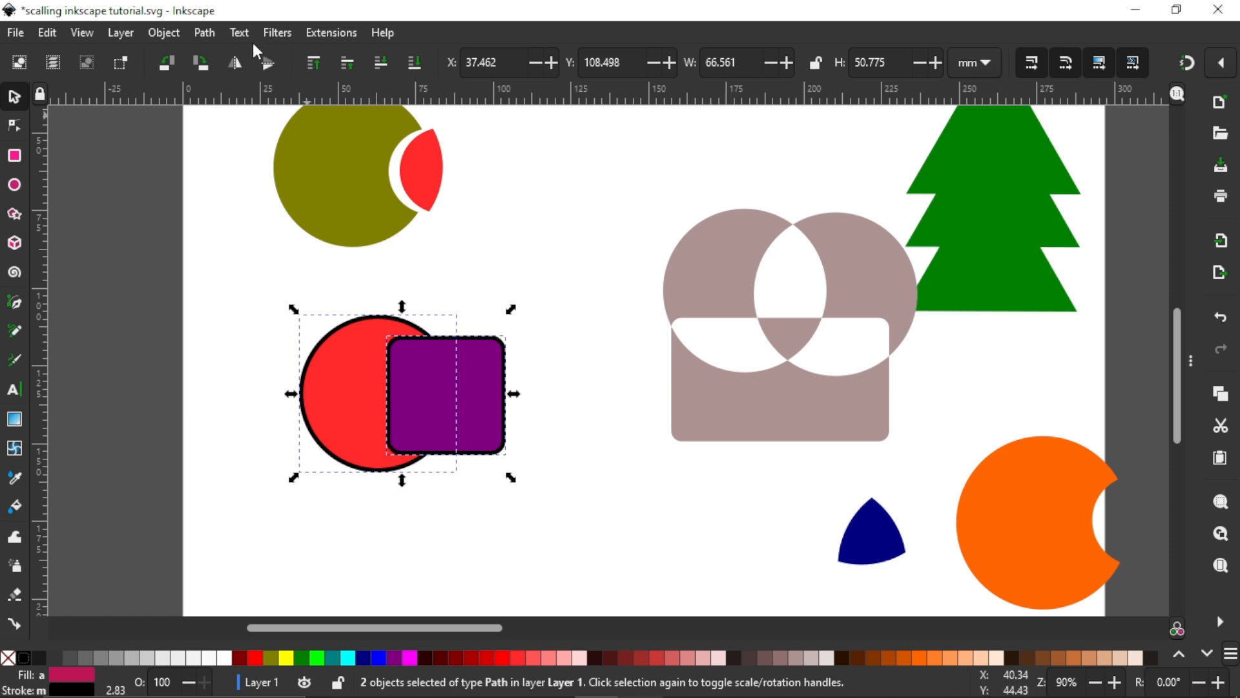
Step: Apply Cut Path to the red circle and purple square, and pull the cut arc away from the outline's right side
click(195, 38)
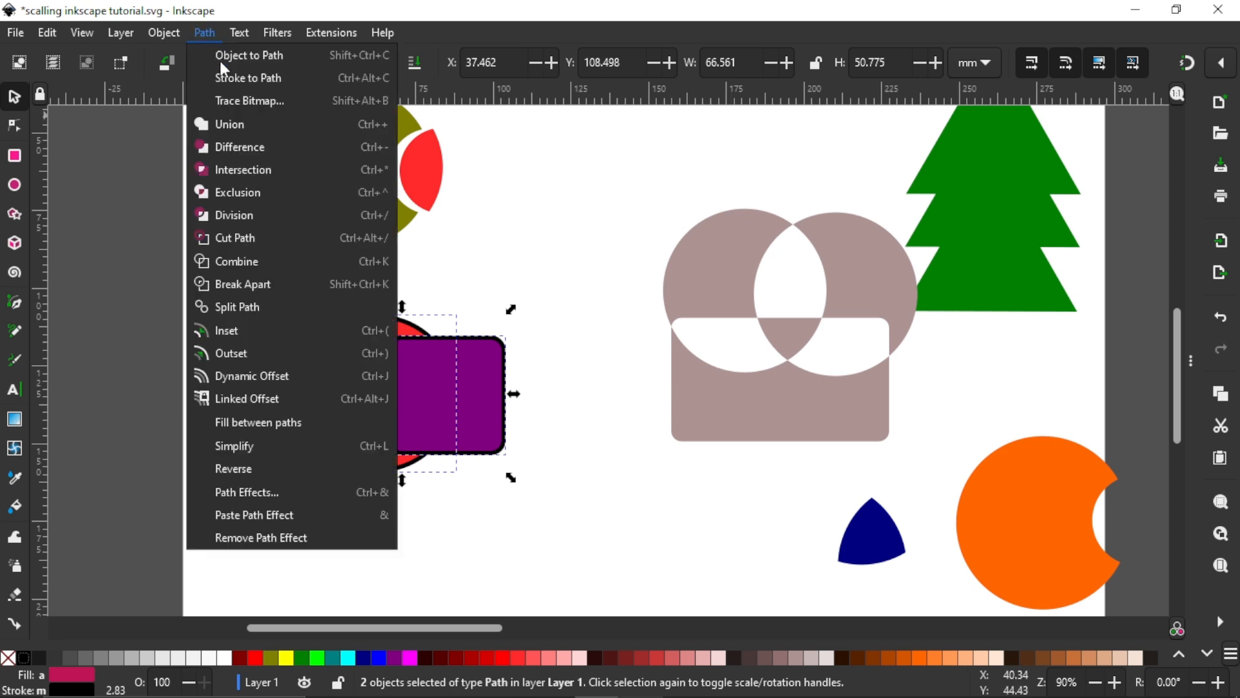
click(237, 236)
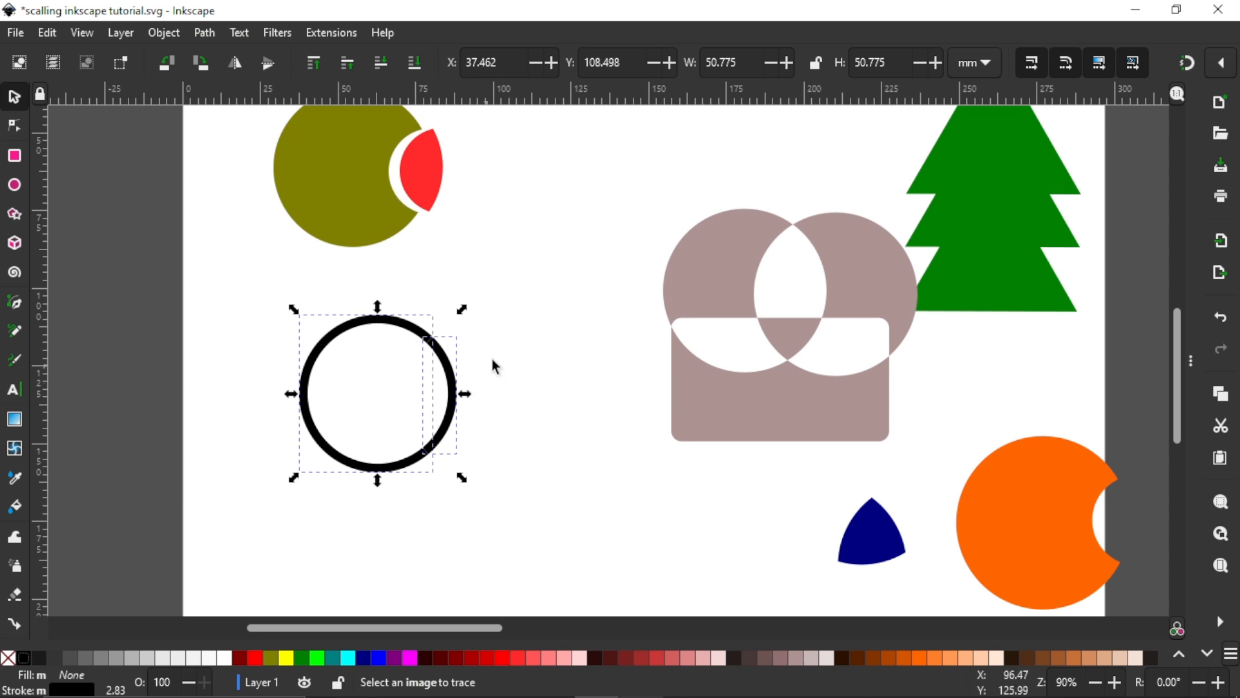
click(430, 411)
drag(452, 401, 482, 405)
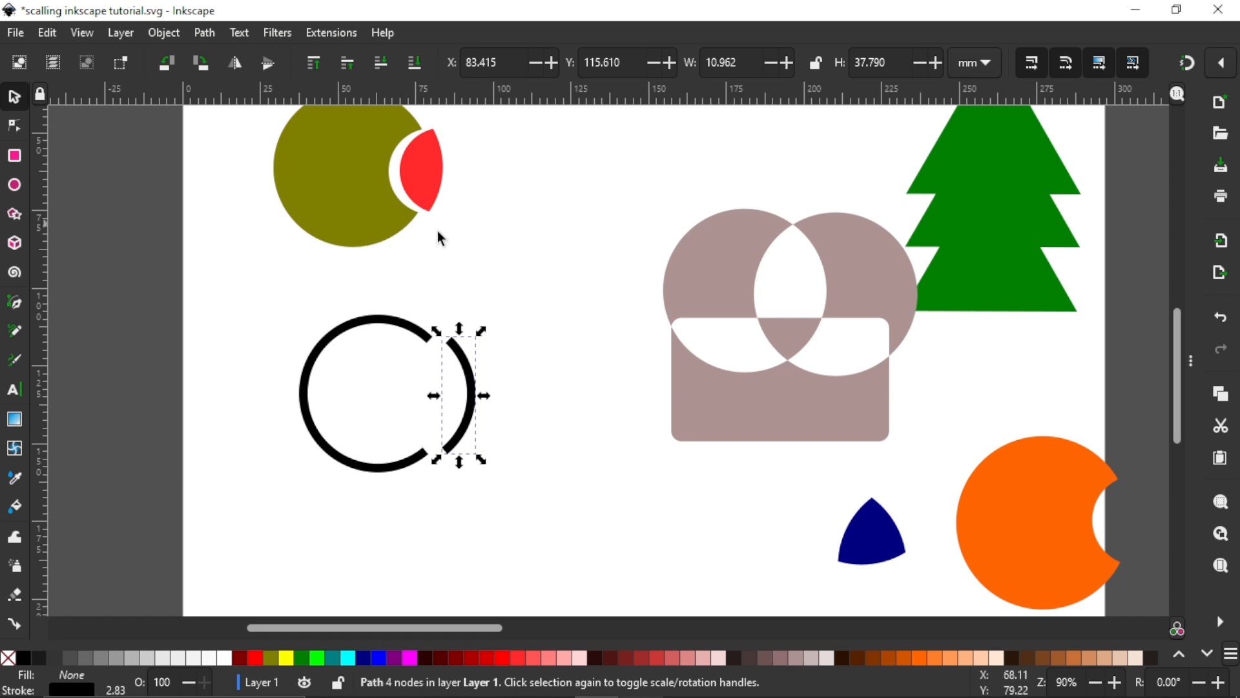
drag(478, 407, 460, 408)
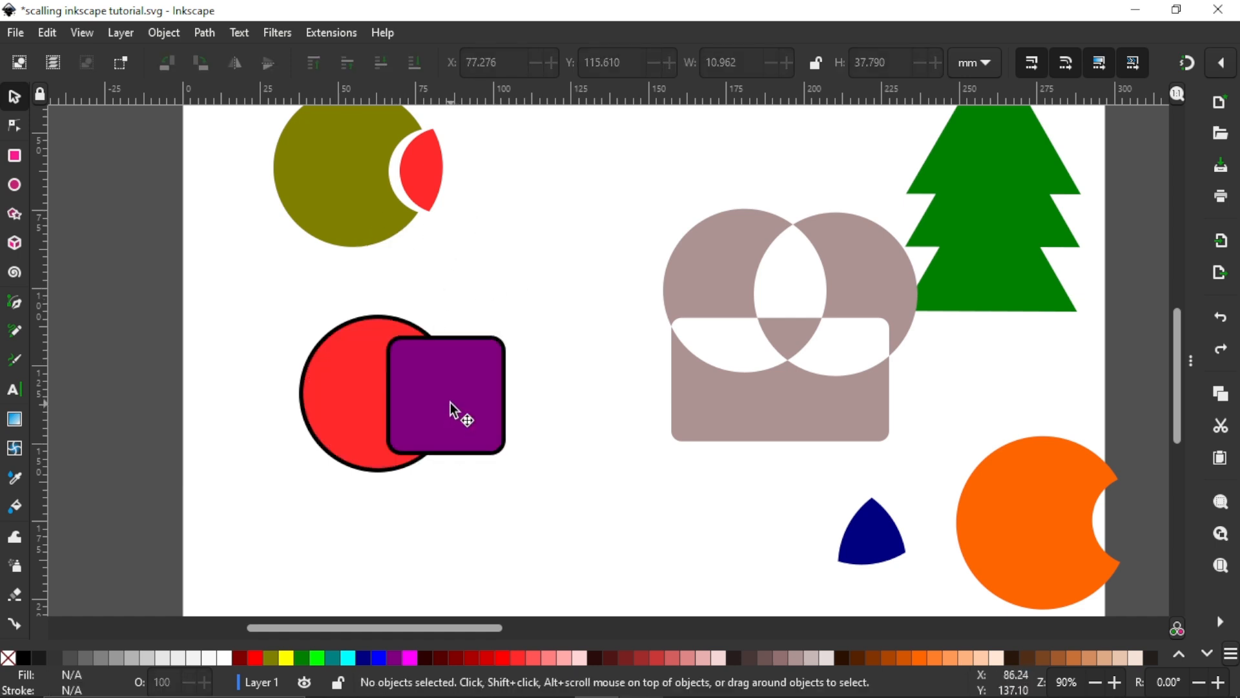
click(451, 402)
shift+click(347, 404)
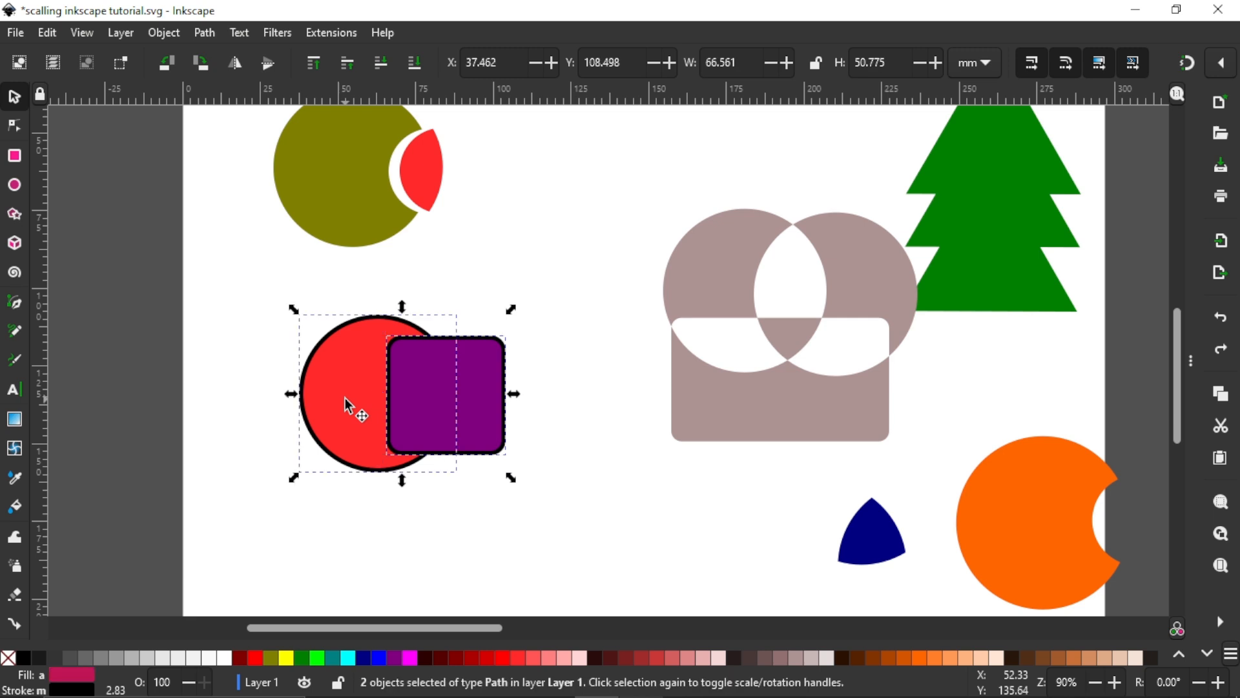
click(527, 403)
scroll(431, 405, up, 1)
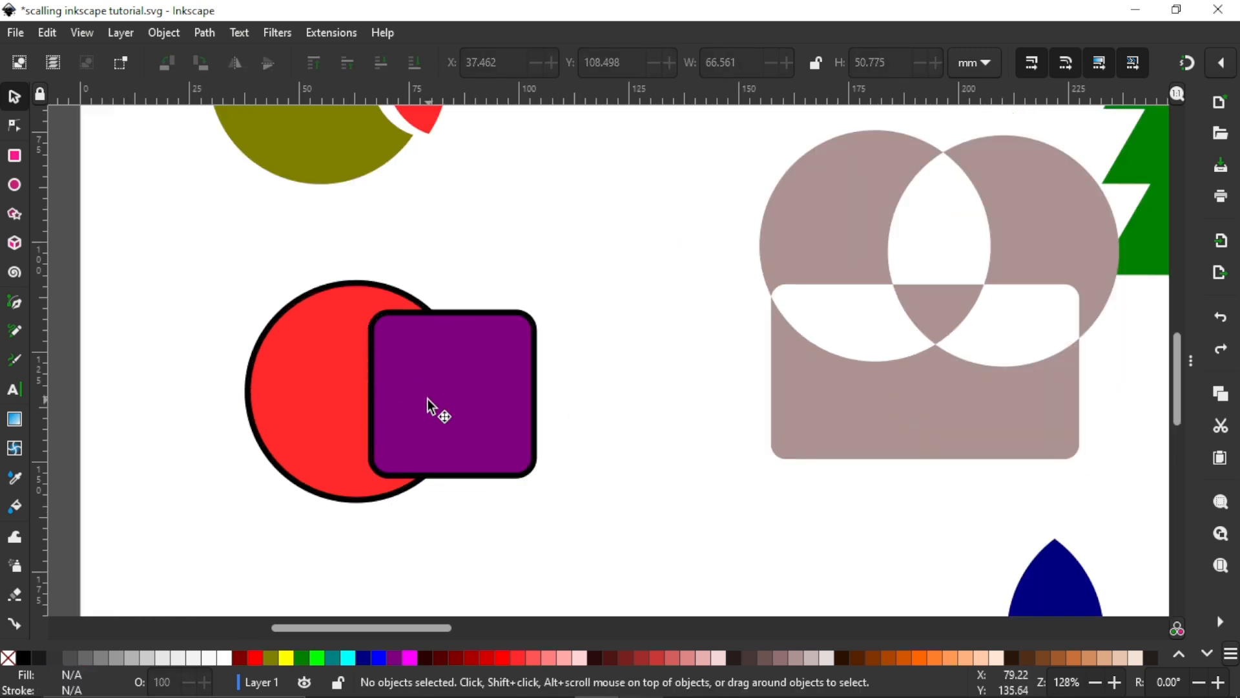
click(433, 406)
shift+click(335, 401)
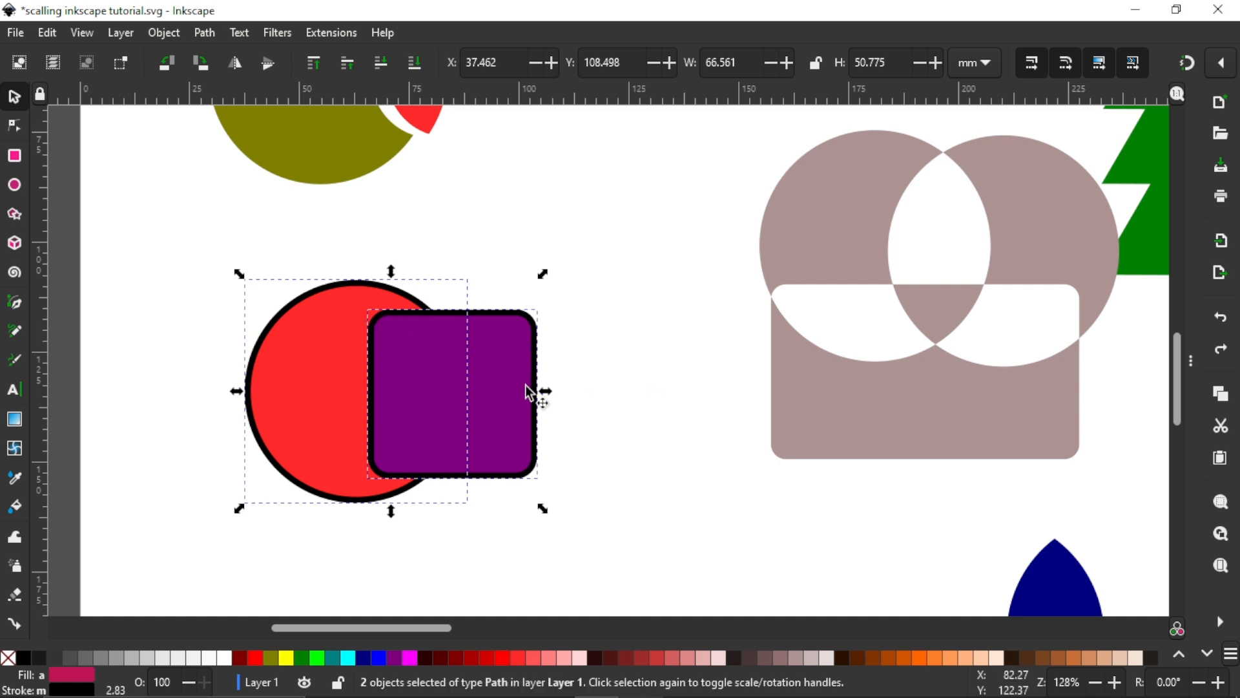
click(661, 406)
Step: Delete the red circle behind the purple square
click(432, 407)
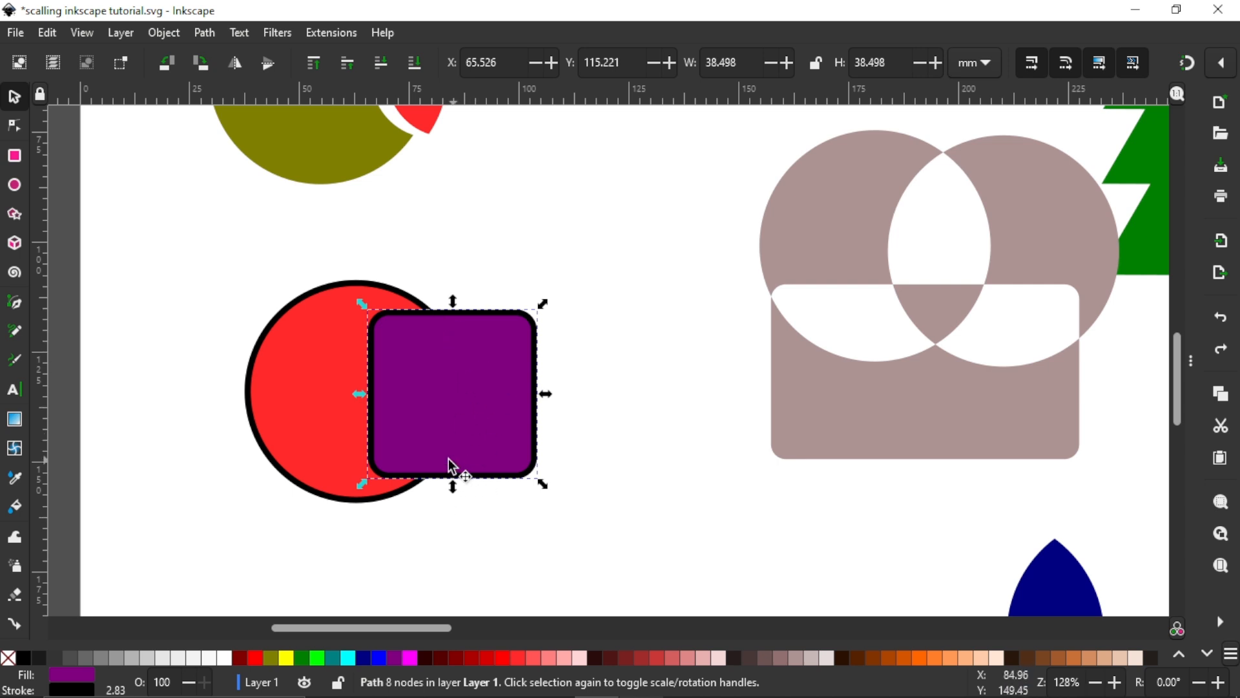
click(296, 451)
key(Delete)
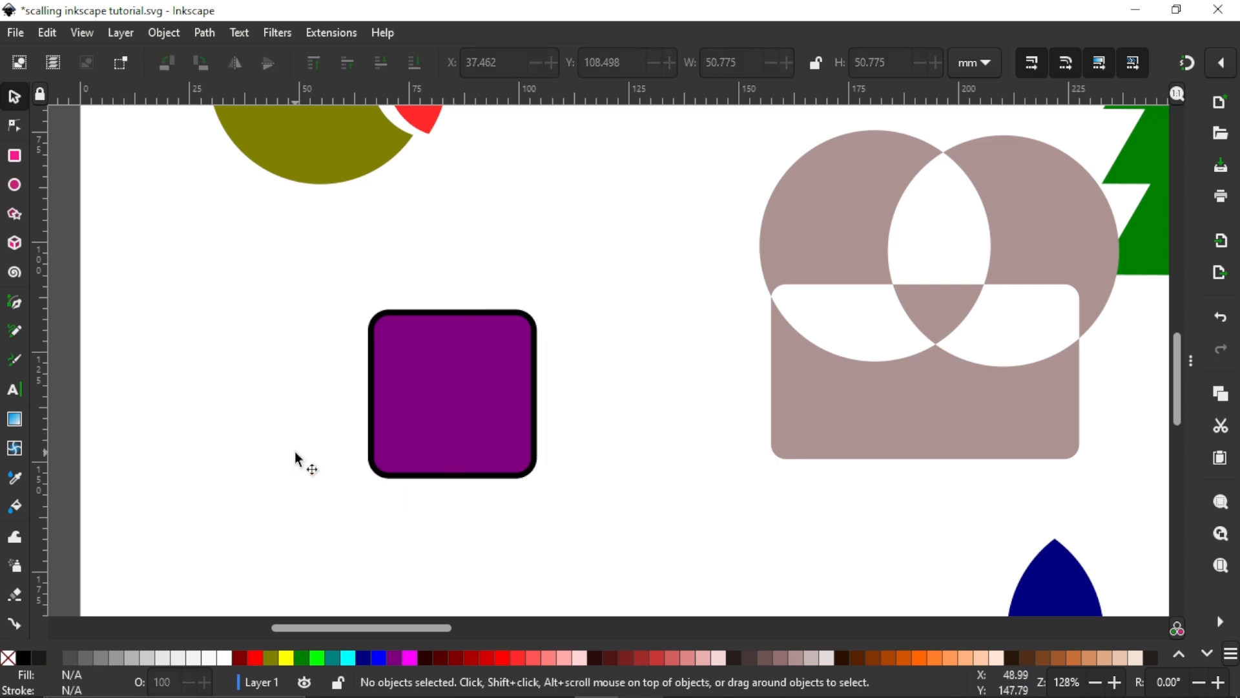
Step: Duplicate the purple square, offset the copy up and left so it overlaps the original's corner, and fill it dark red
click(524, 365)
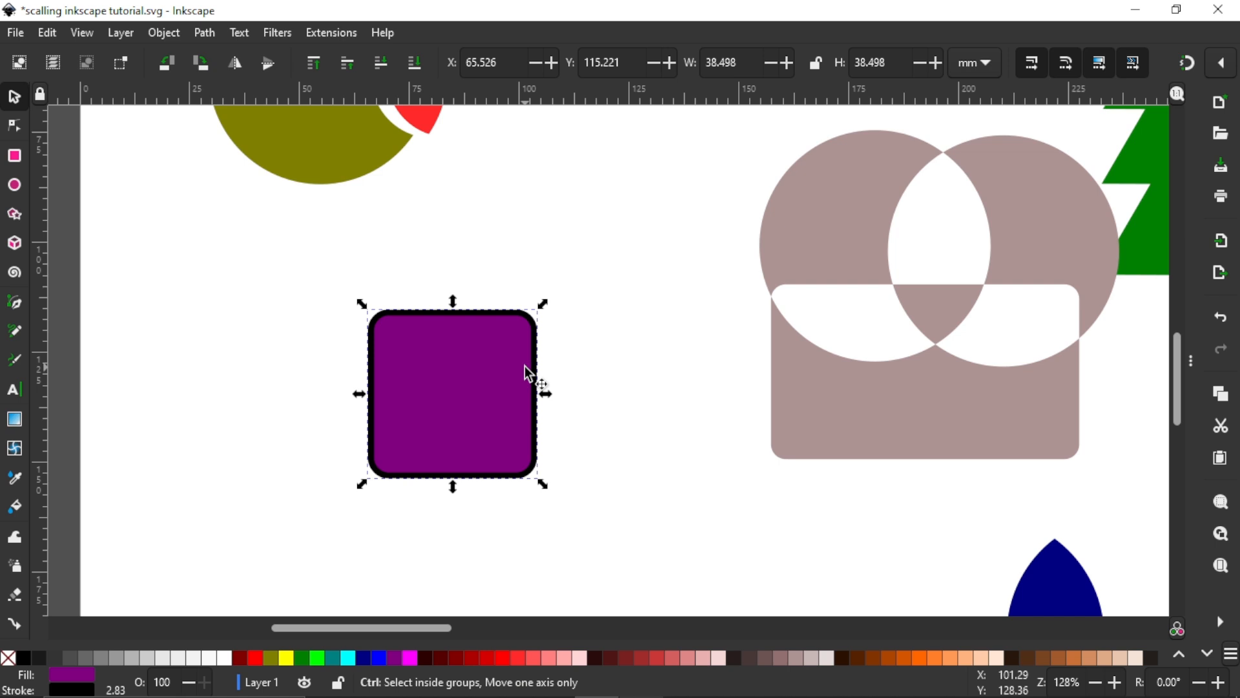
drag(506, 396, 345, 330)
click(471, 659)
shift+click(490, 363)
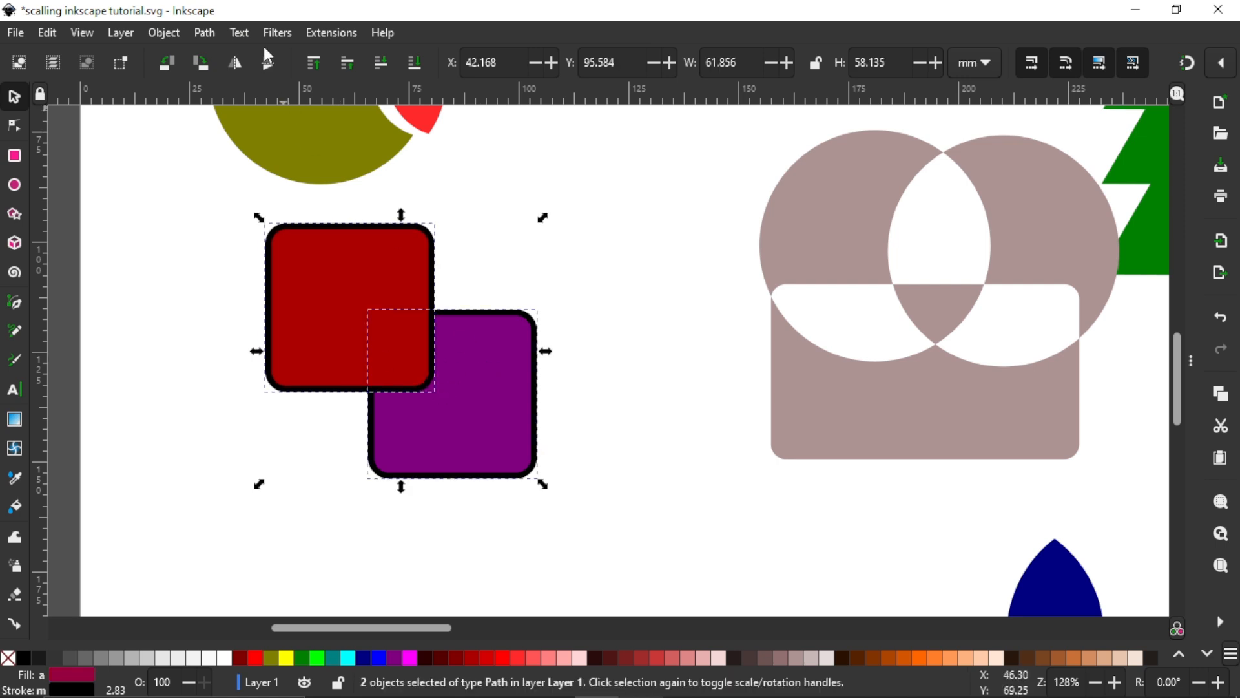
Step: Apply Cut Path to the two overlapping squares and move the cut upper-left corner segment away from the remaining outline
click(212, 34)
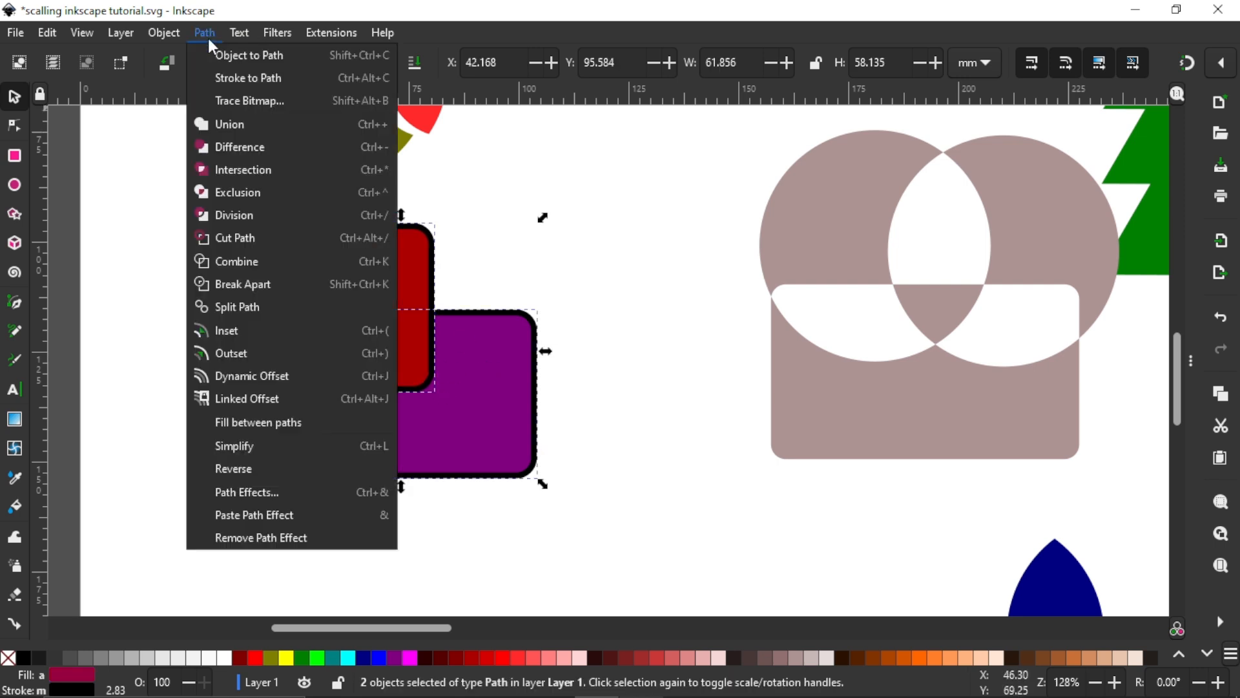
key(Escape)
click(219, 235)
click(553, 239)
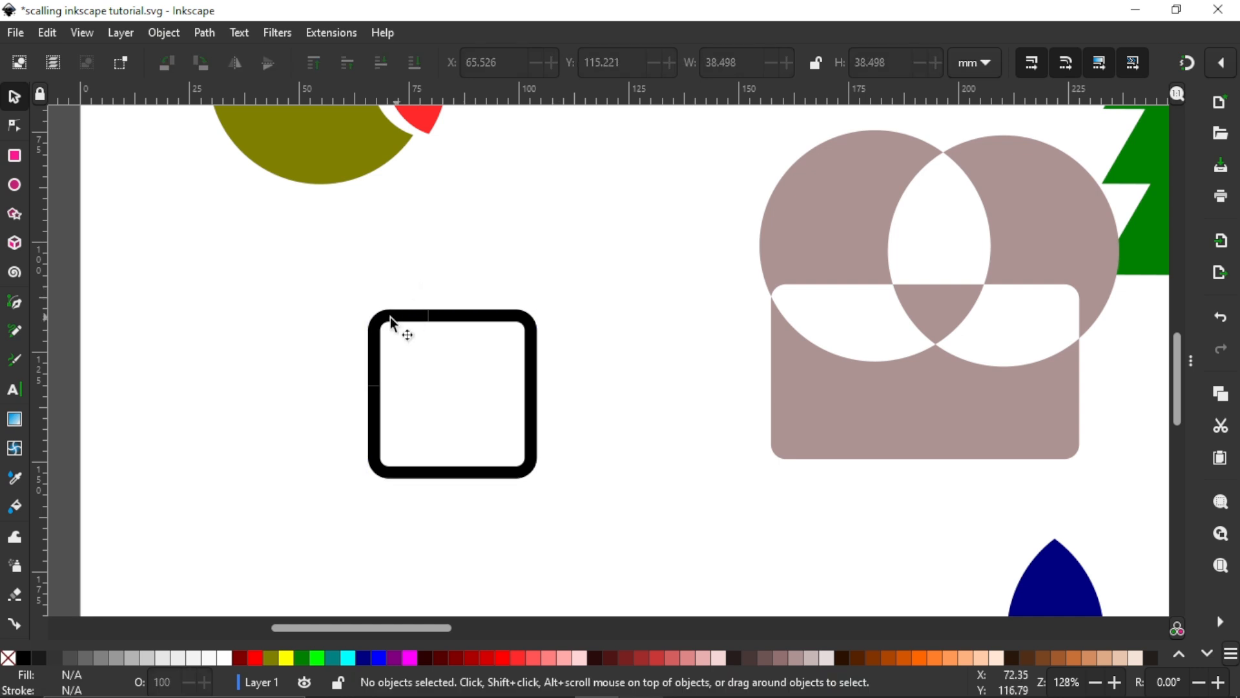
drag(390, 317, 348, 292)
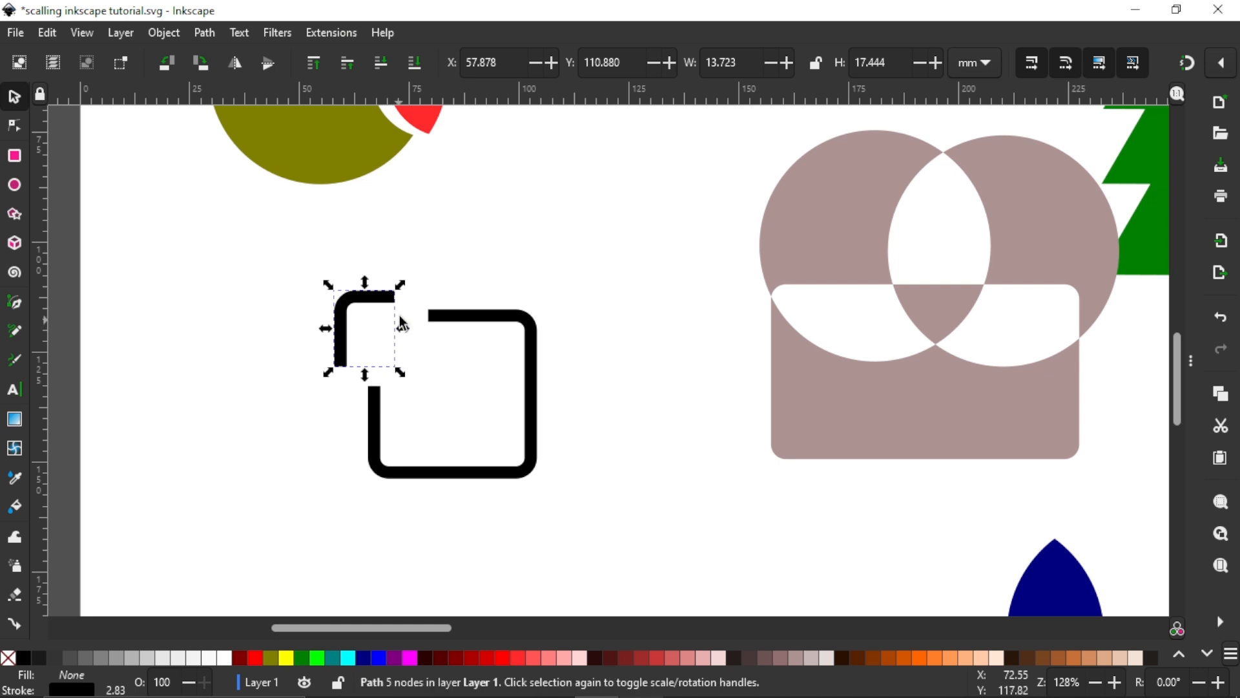
drag(343, 333, 362, 315)
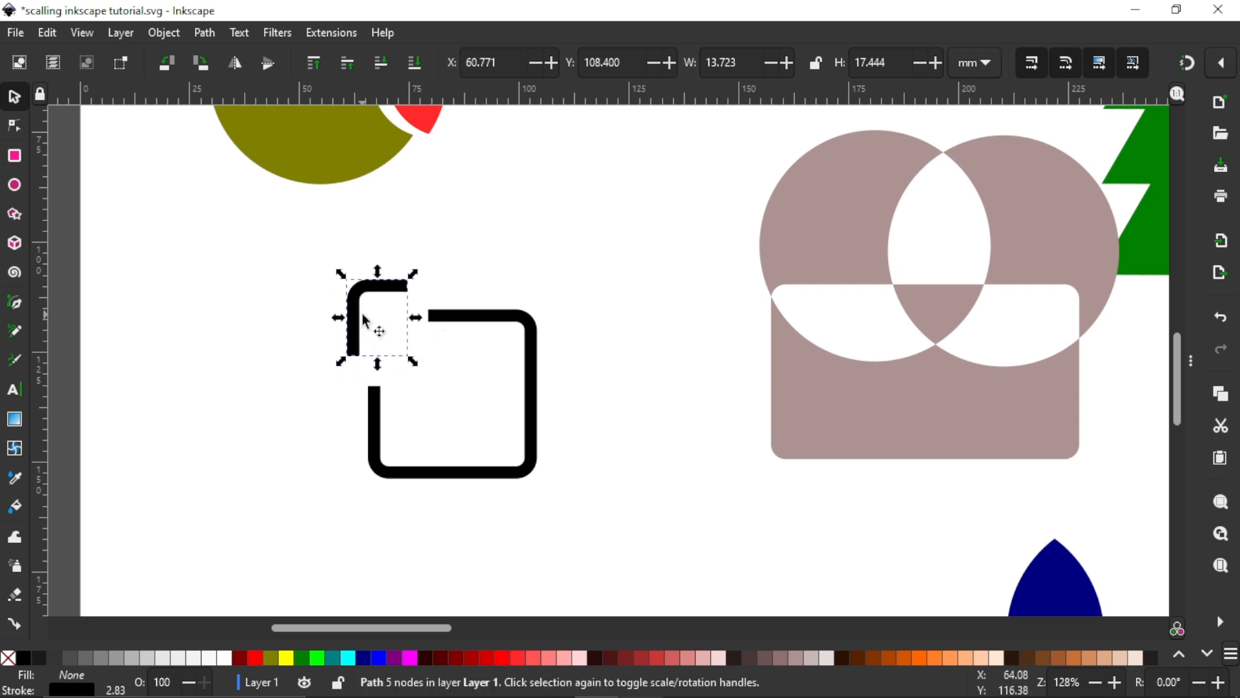
Step: Move both pieces of the cut square outline up between the olive circle and the tree, to about X 121 mm, Y 26 mm
scroll(365, 321, down, 3)
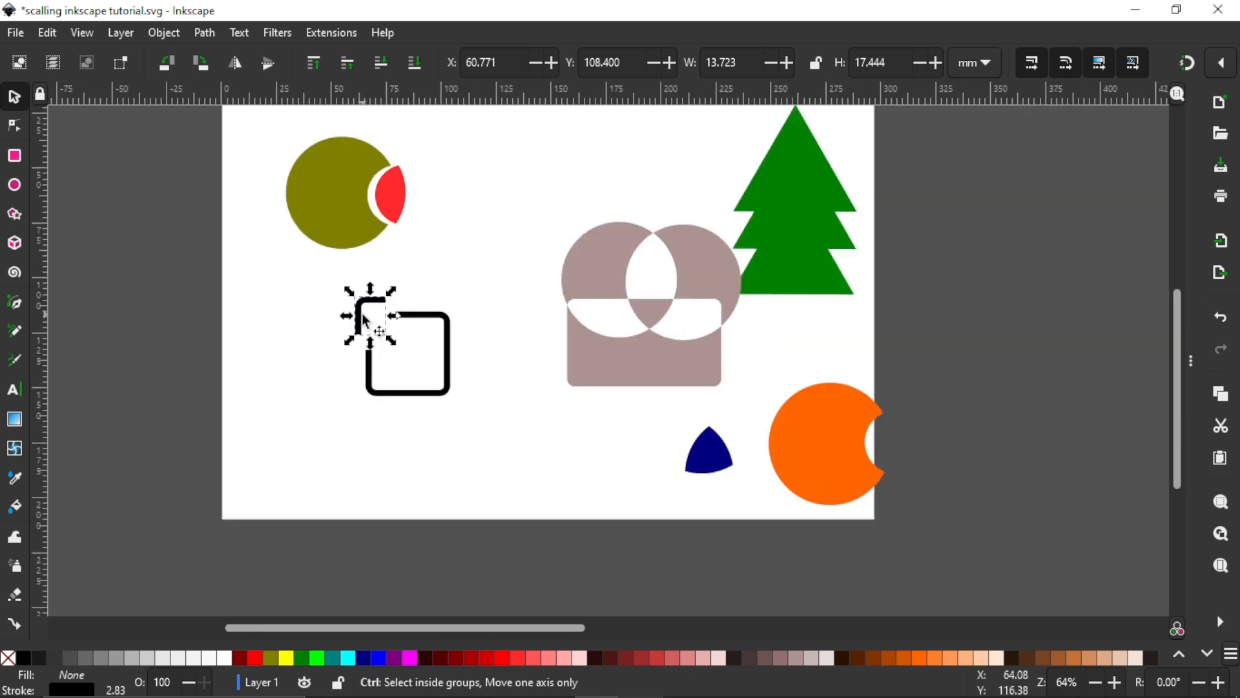
drag(320, 293, 476, 418)
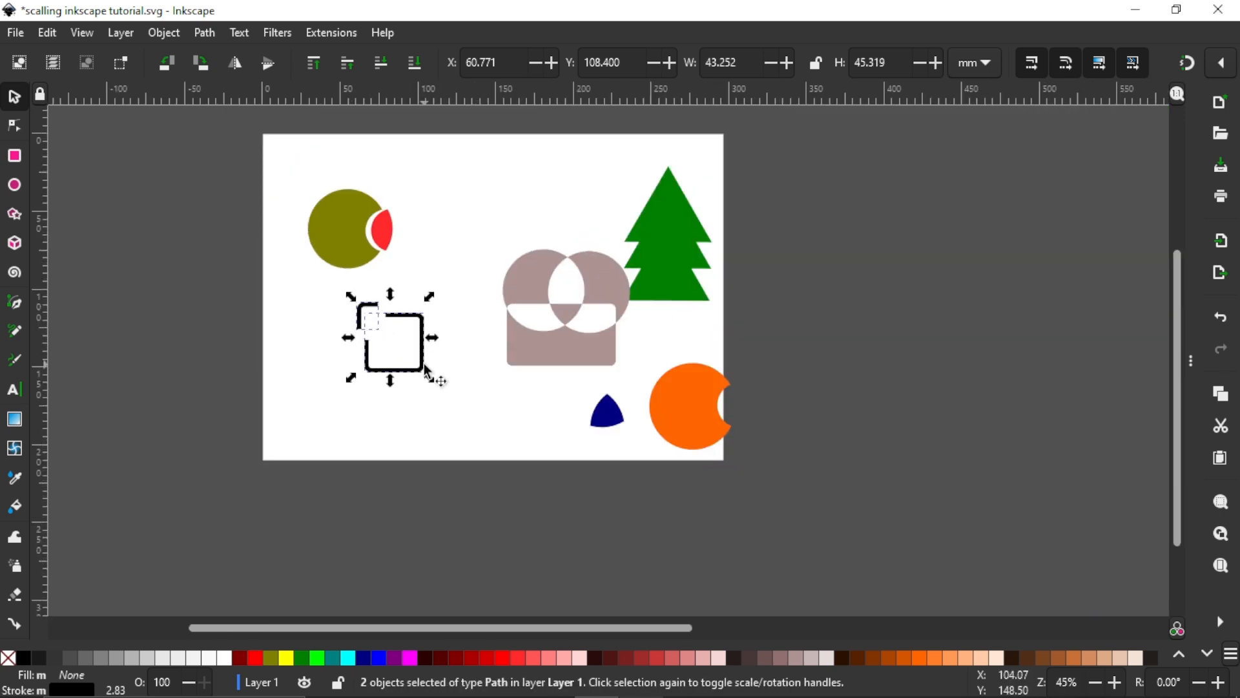
drag(424, 346, 528, 213)
scroll(378, 329, up, 2)
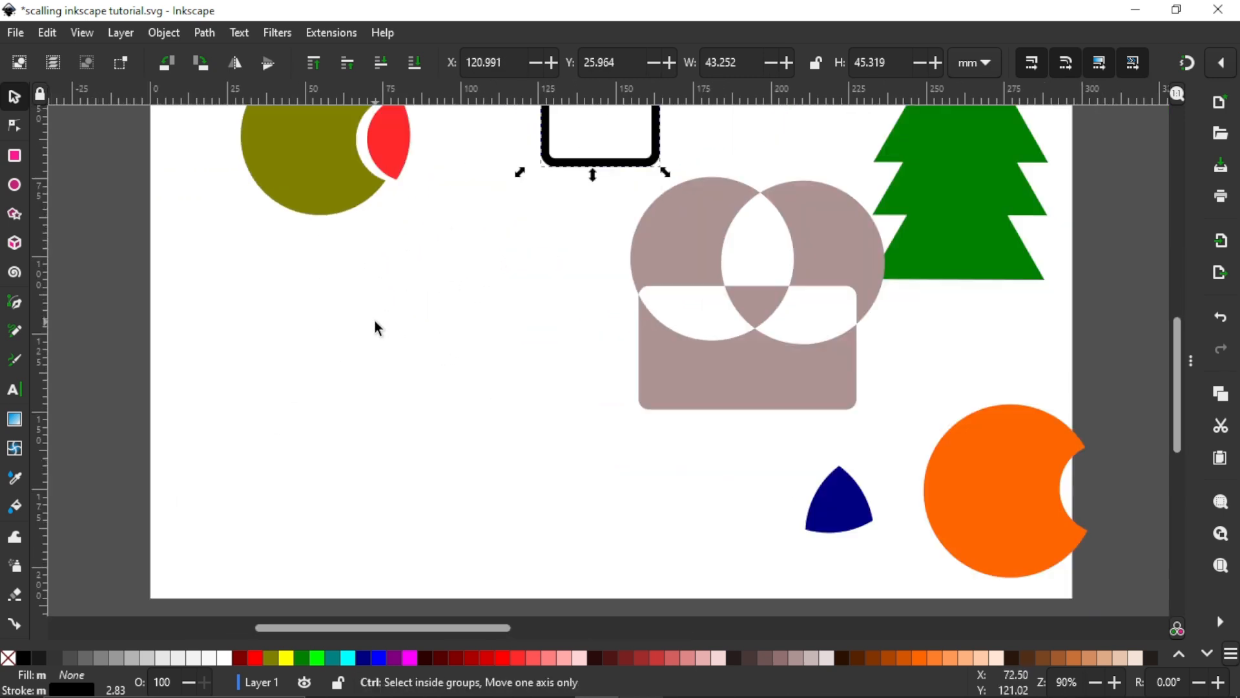
click(205, 33)
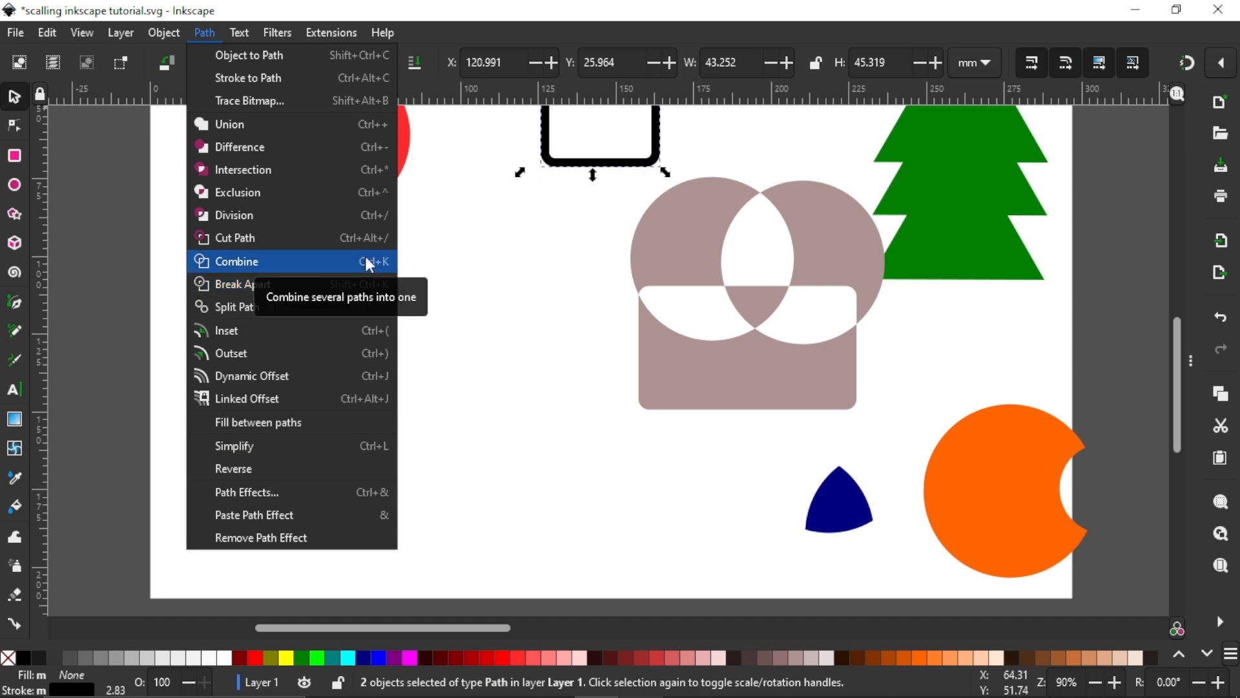
click(506, 281)
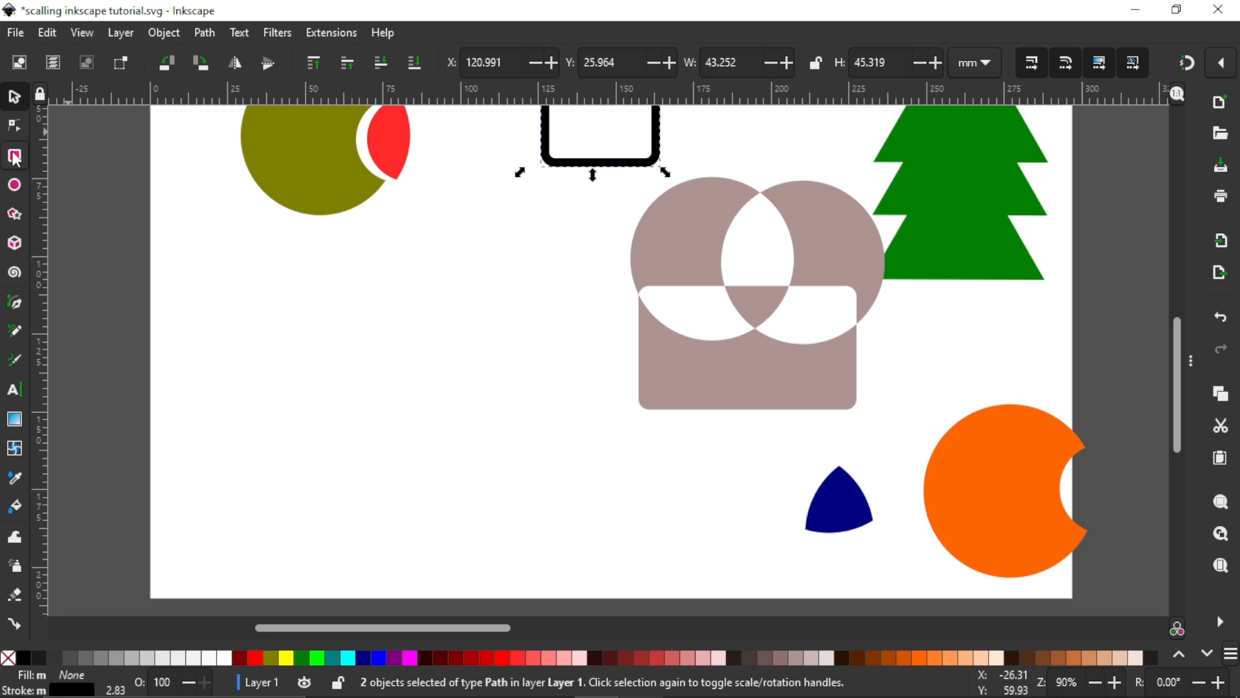
Step: Draw a regular polygon below the olive circle and set its corners to 3, making a triangle about 59 mm wide
click(14, 214)
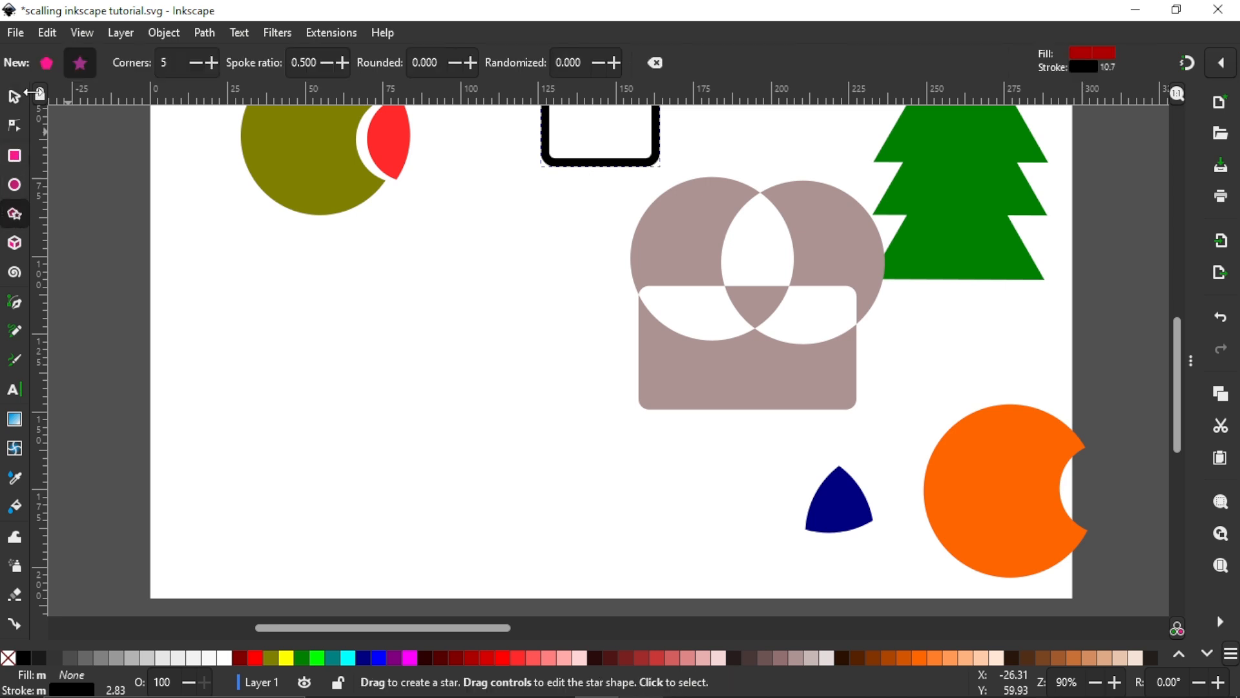
click(57, 60)
drag(234, 253, 299, 339)
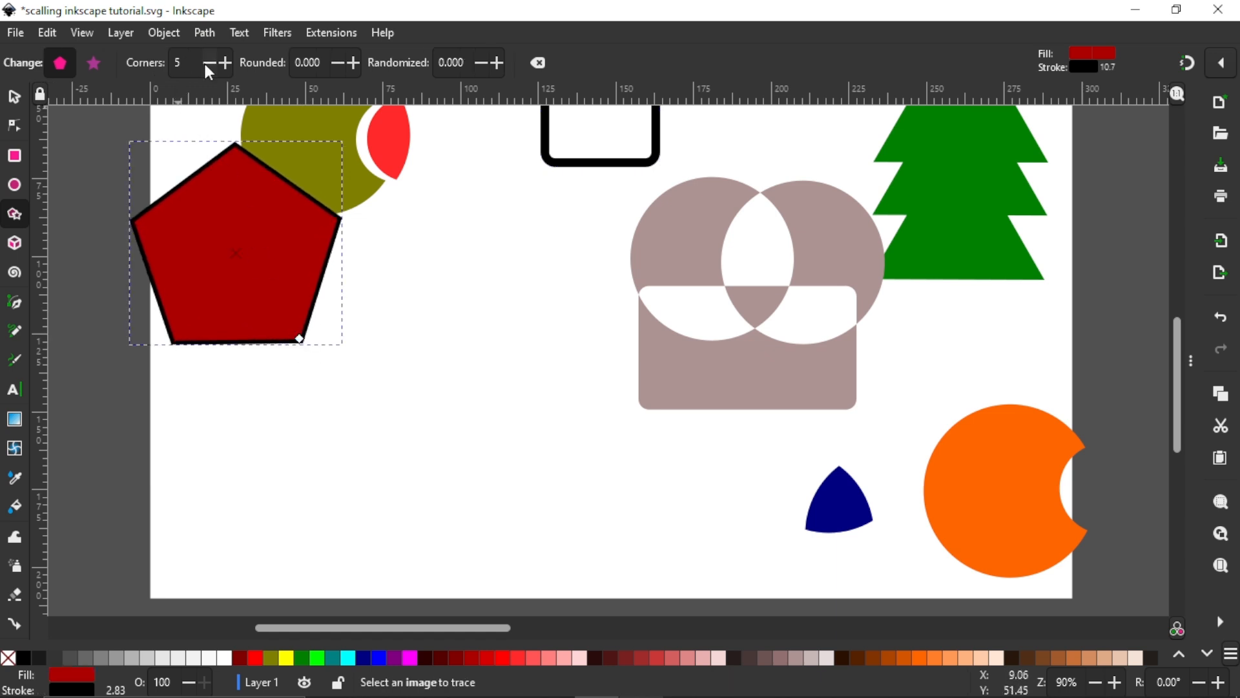
click(208, 67)
click(208, 67)
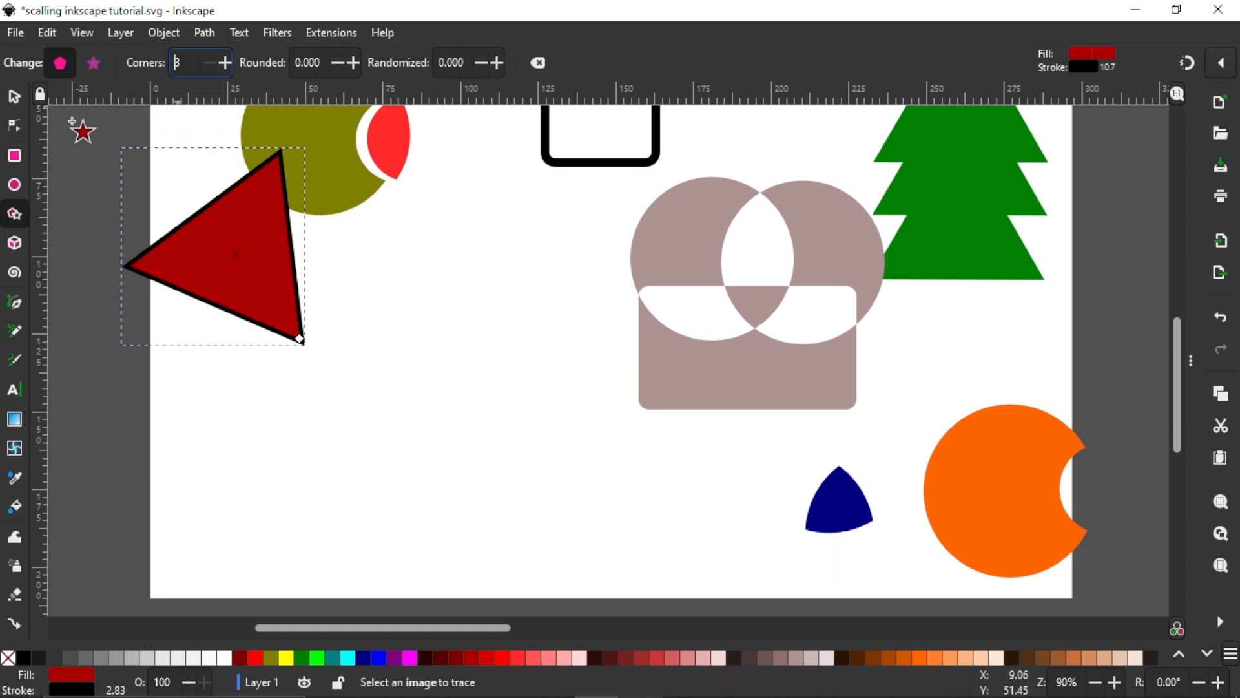
Step: Move the triangle into the empty area below the black outline and rotate it until its base is horizontal
click(15, 98)
drag(241, 259, 474, 339)
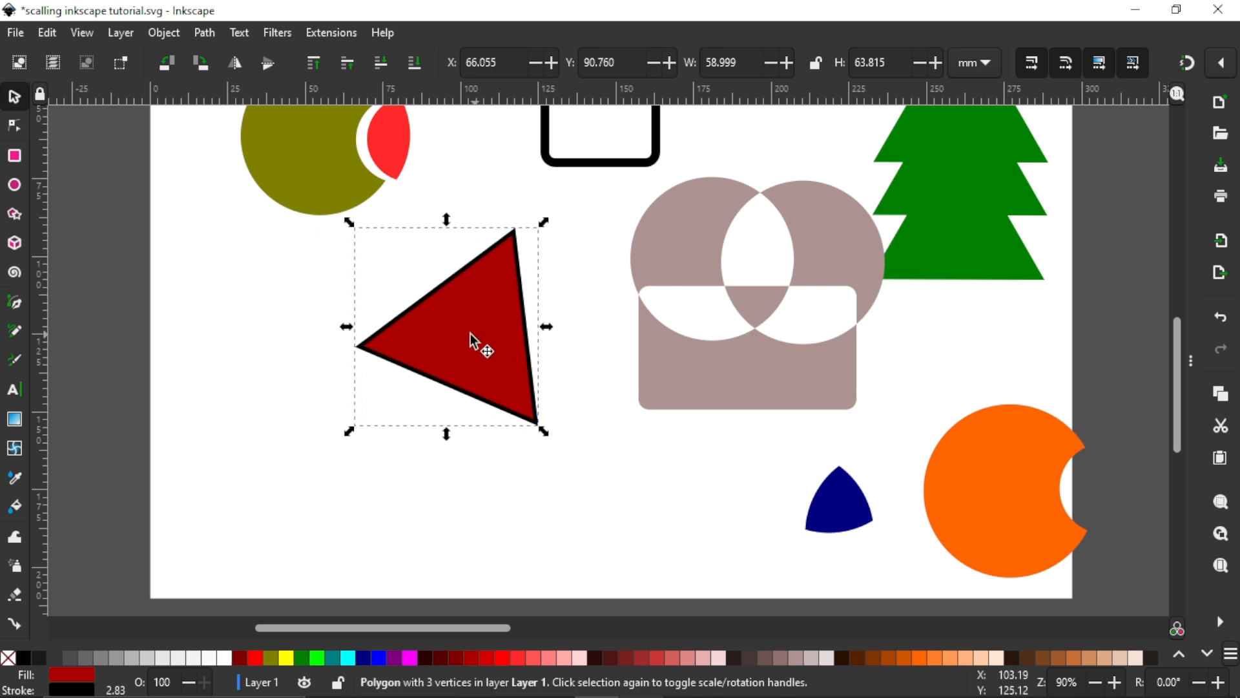
click(472, 335)
drag(353, 438, 381, 475)
Step: Convert the triangle to a path and shift it left, just below the olive circle
click(200, 29)
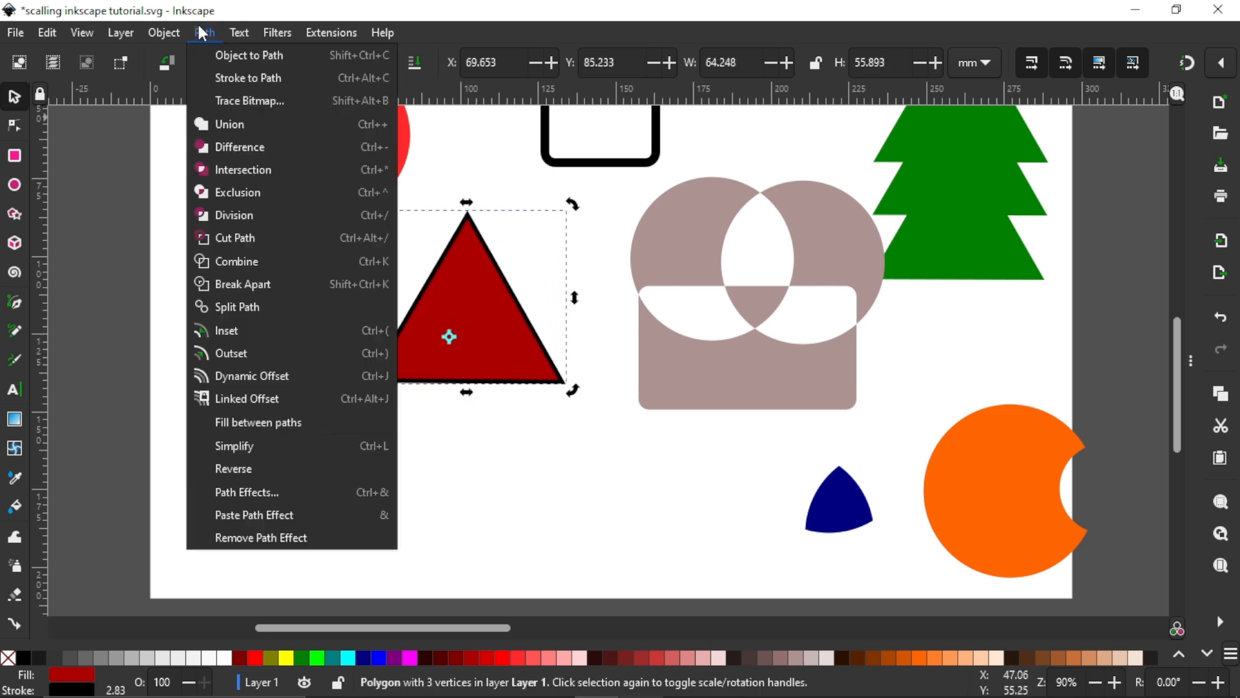
click(252, 99)
drag(471, 304, 416, 360)
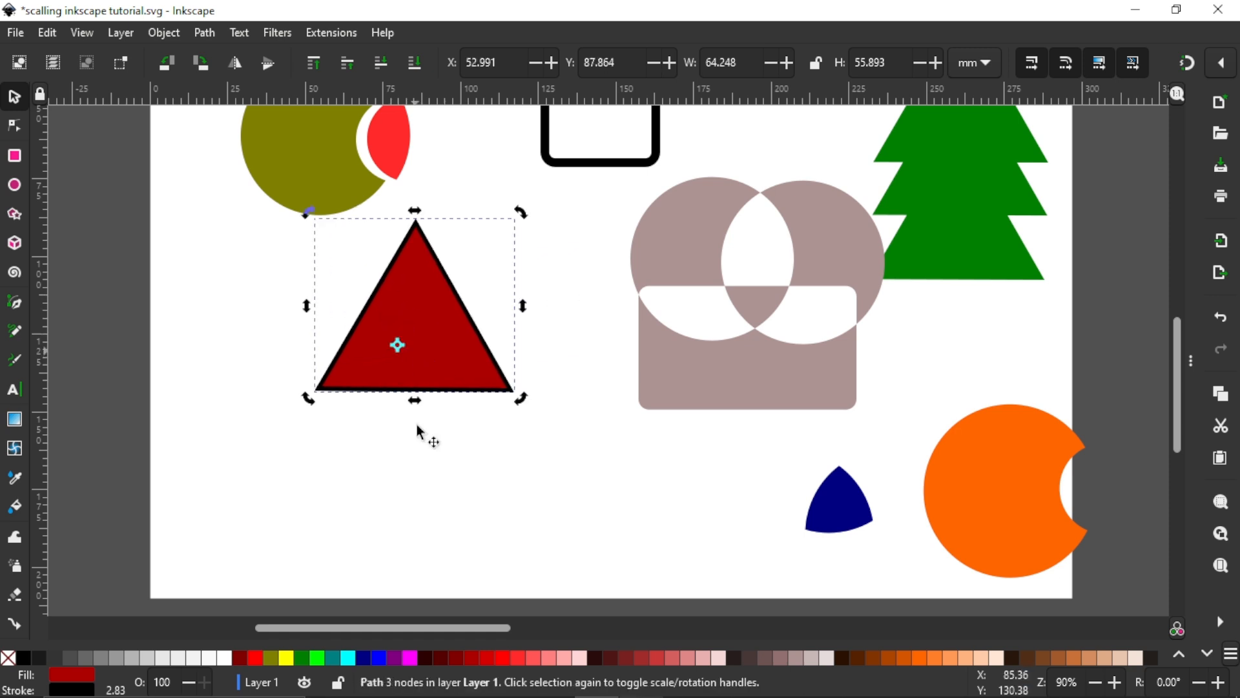
Step: Place a fuchsia-filled copy of the red triangle about 25 mm below the original, so that the two triangles overlap
click(420, 656)
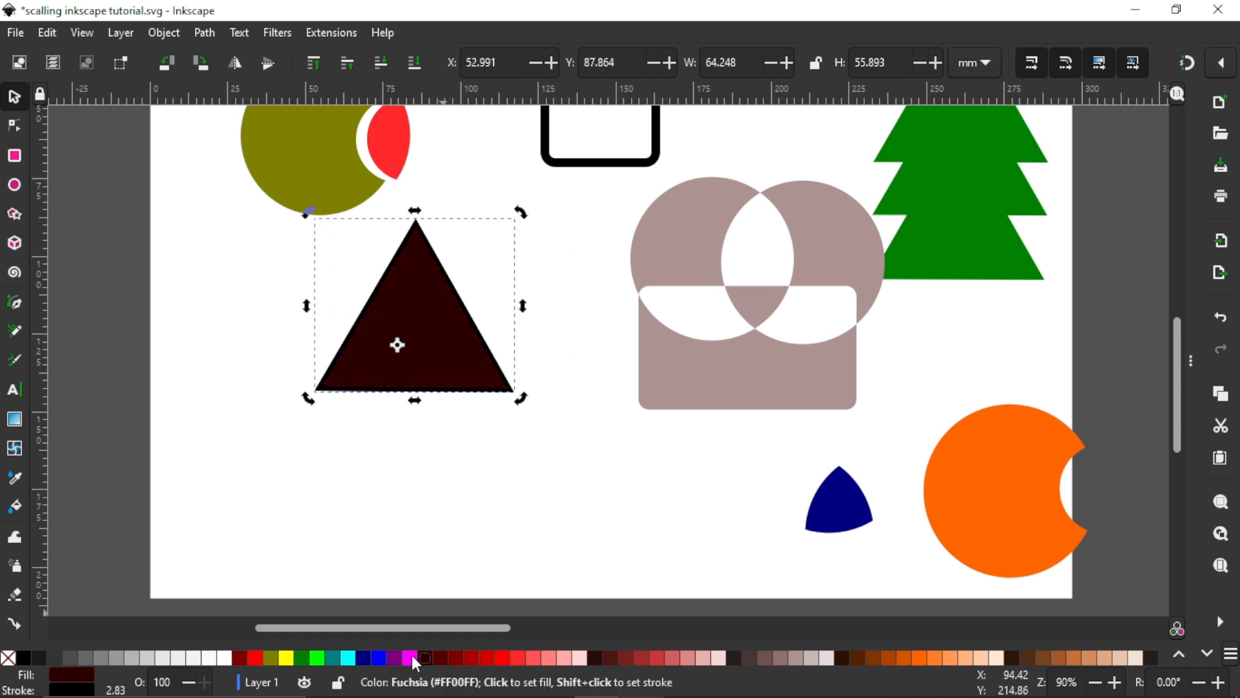
click(409, 657)
drag(418, 365, 416, 442)
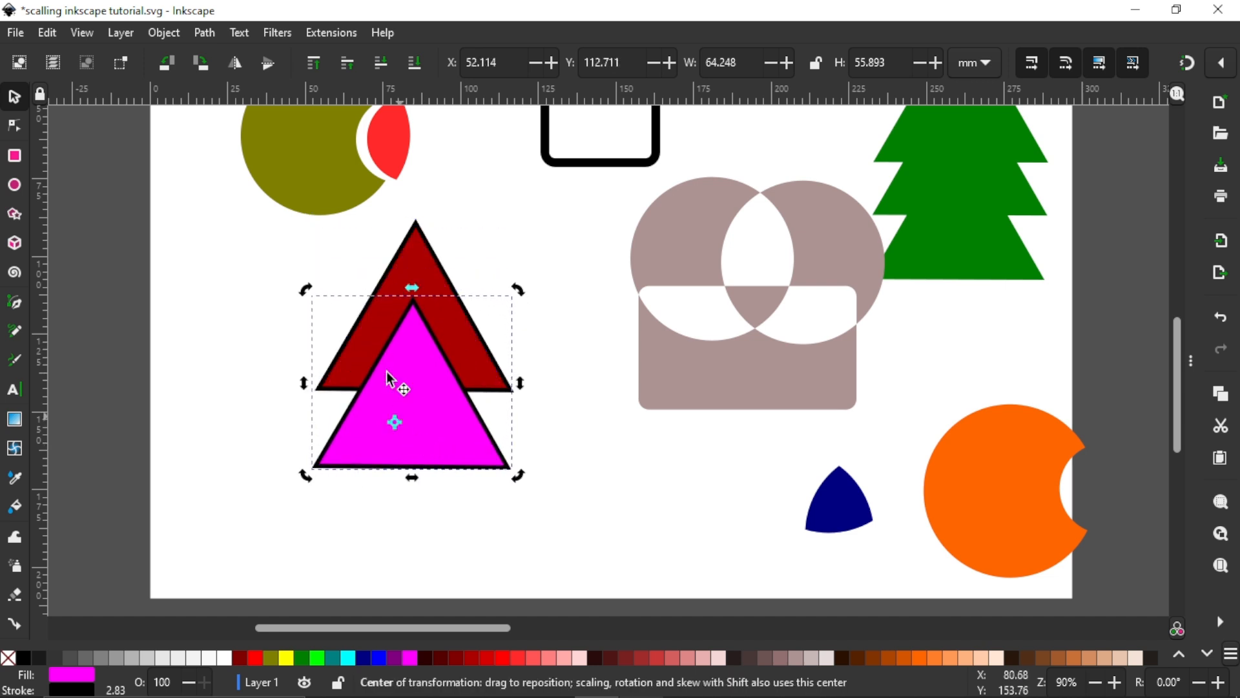
Step: Merge the red and fuchsia triangles with Union and move the resulting shape to about X 63.5 mm, Y 93.4 mm
shift+click(411, 264)
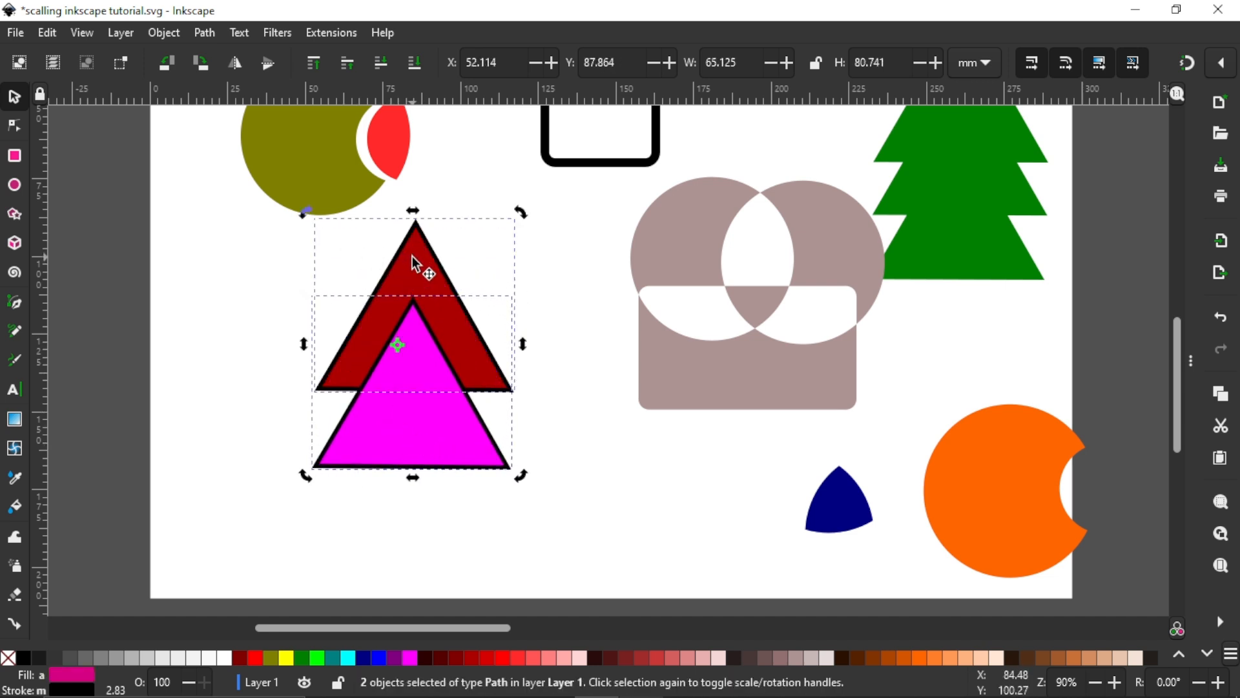
click(204, 34)
click(220, 123)
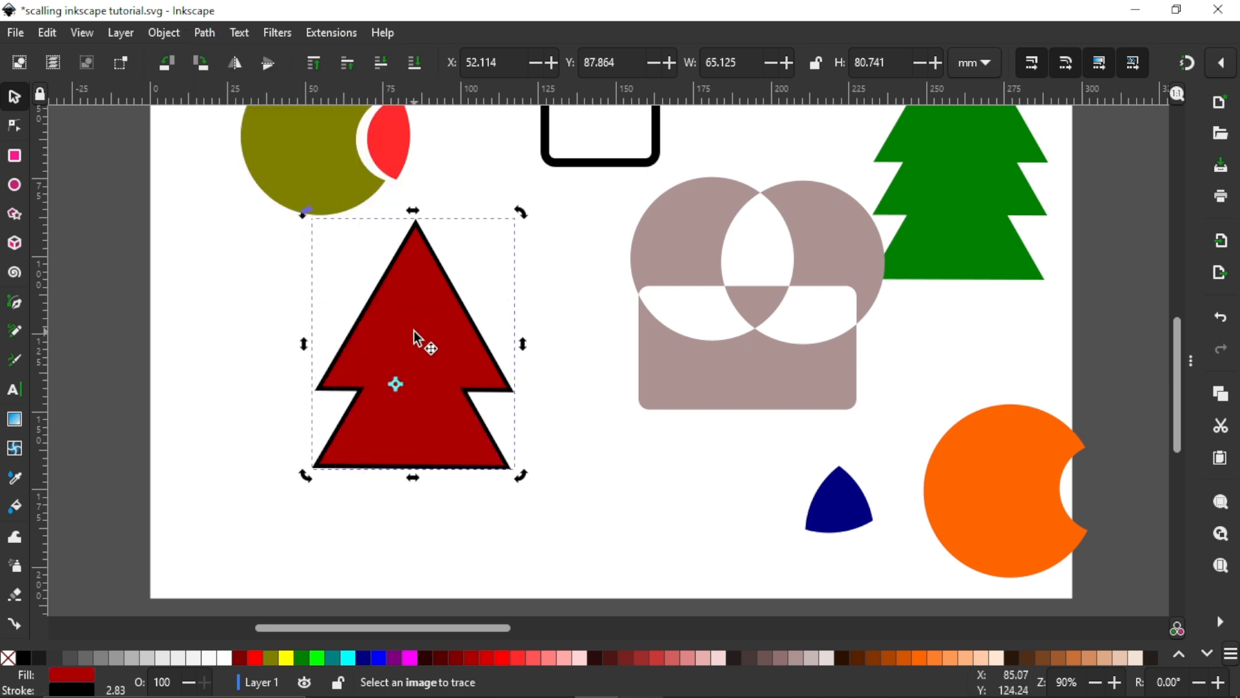
drag(444, 303, 480, 330)
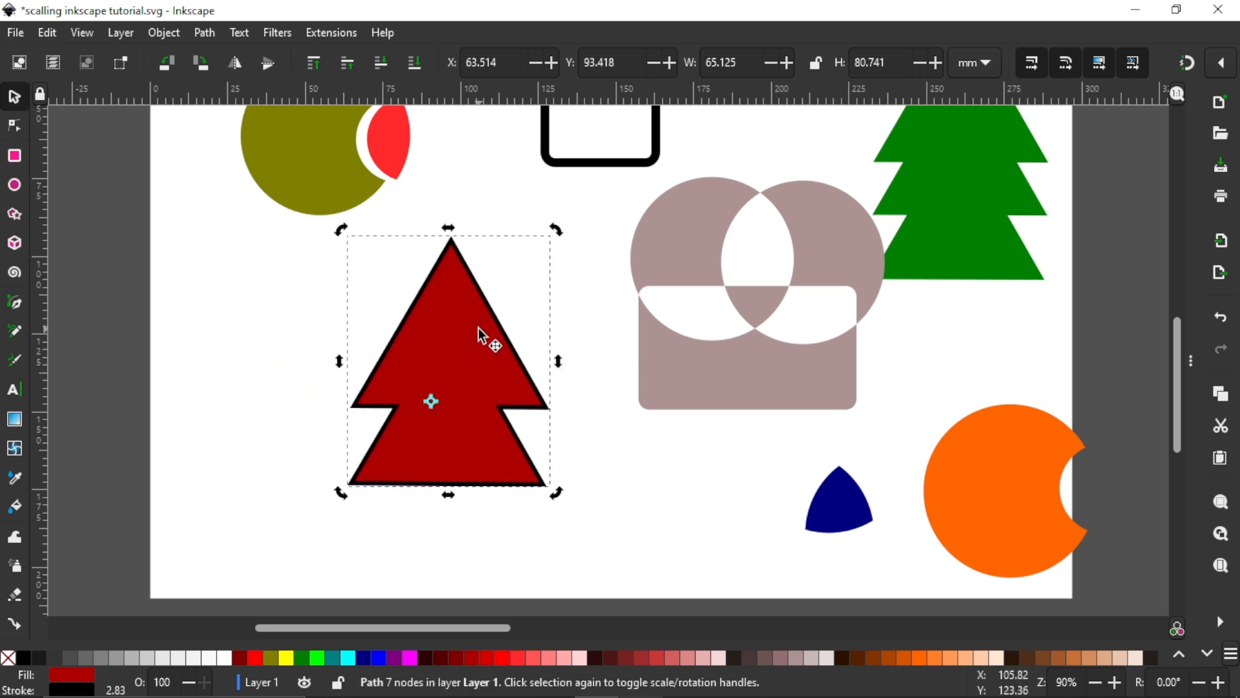
Step: Undo the moves of the merged shape and the Union, back to two separate triangles
key(ctrl+z)
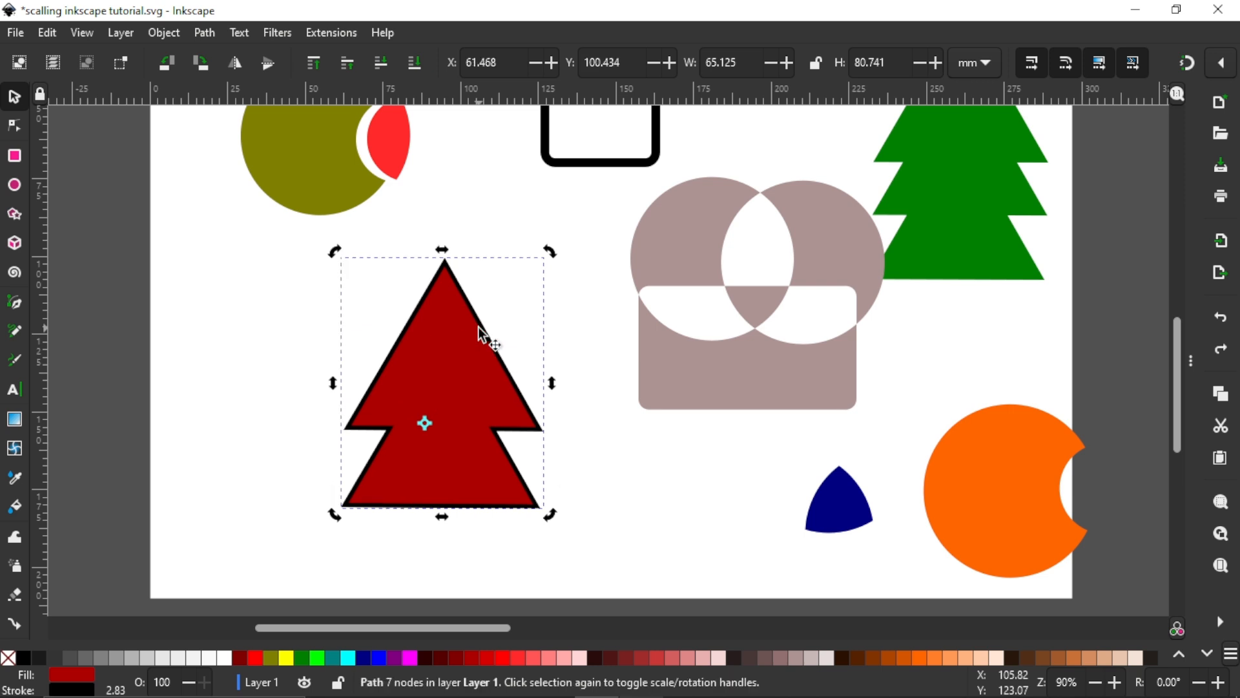
key(ctrl+z)
key(ctrl+z)
key(ctrl+z)
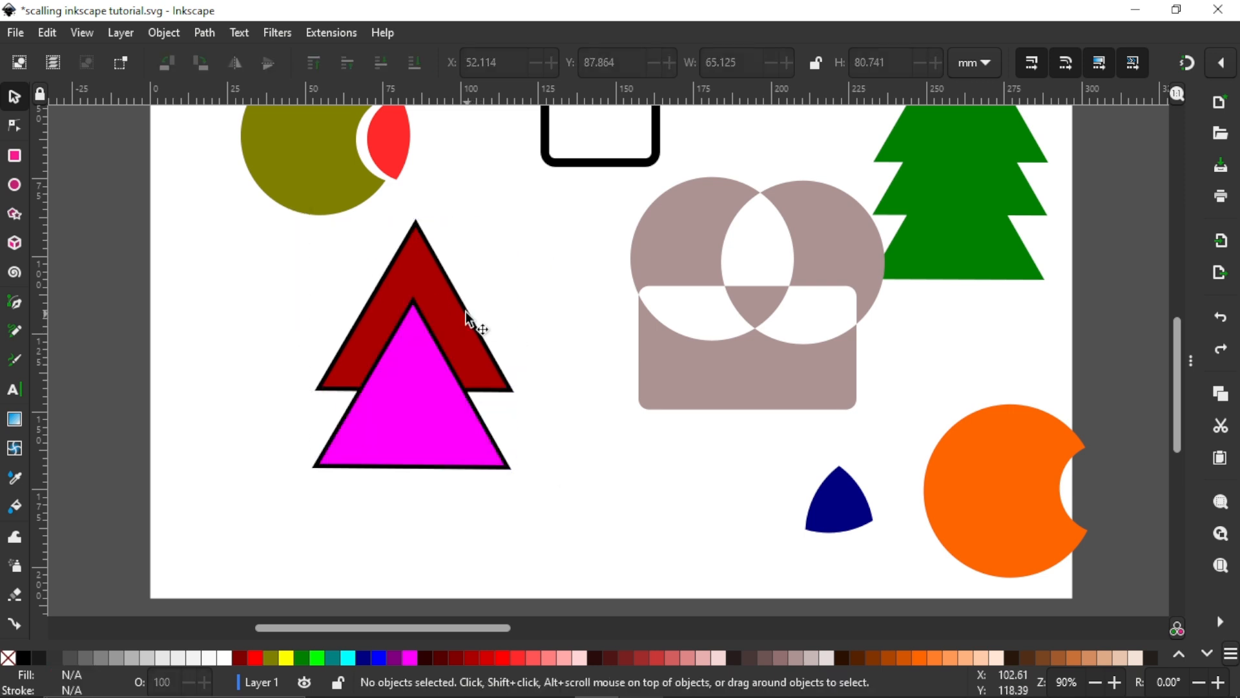
Step: Set the red triangle's stroke to cyan and try a Union with the fuchsia triangle
click(466, 311)
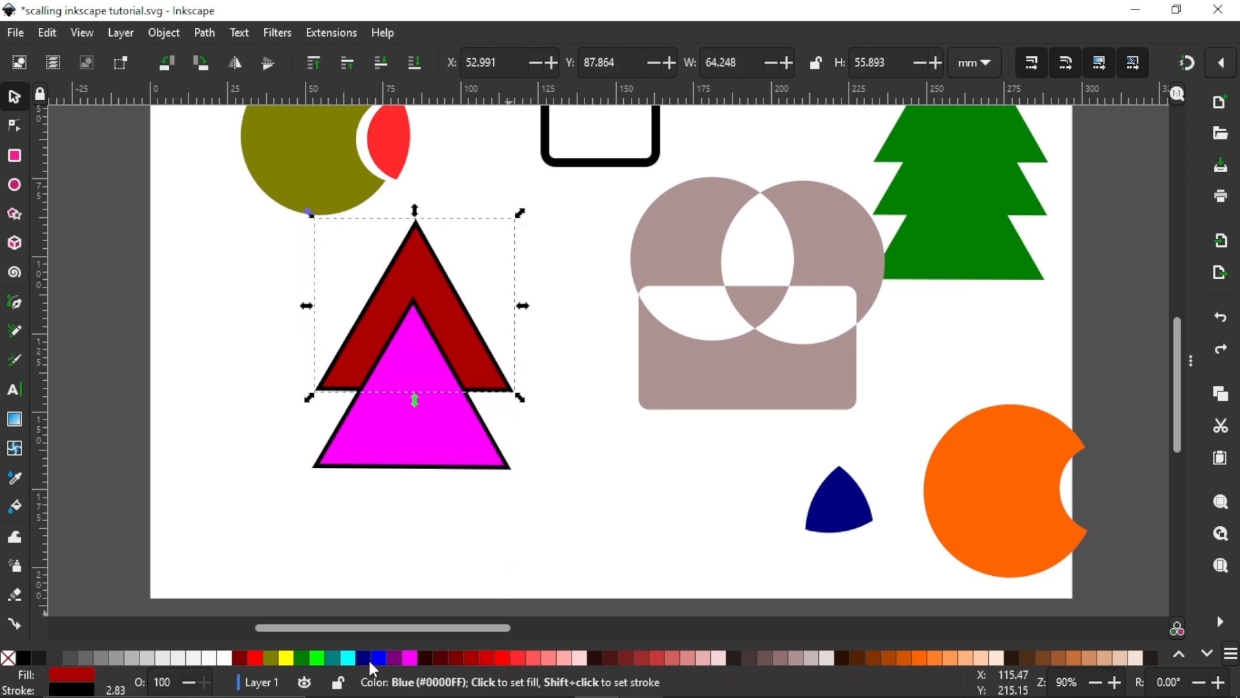
shift+click(347, 654)
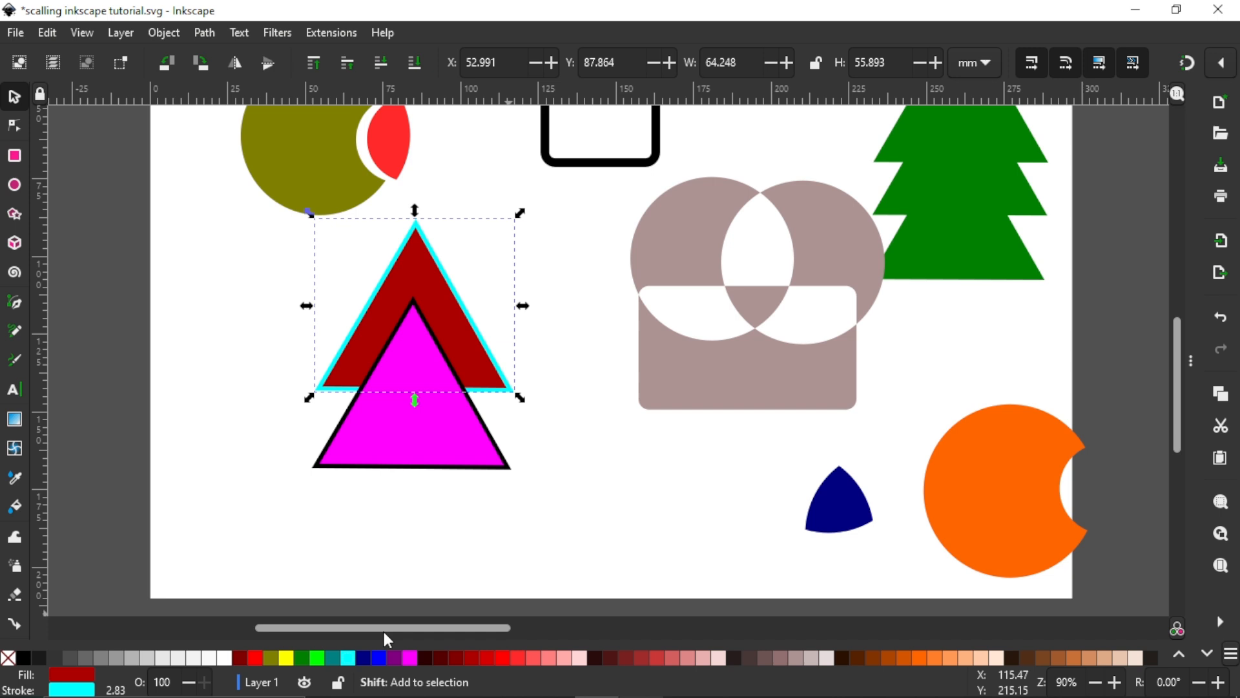
shift+click(429, 434)
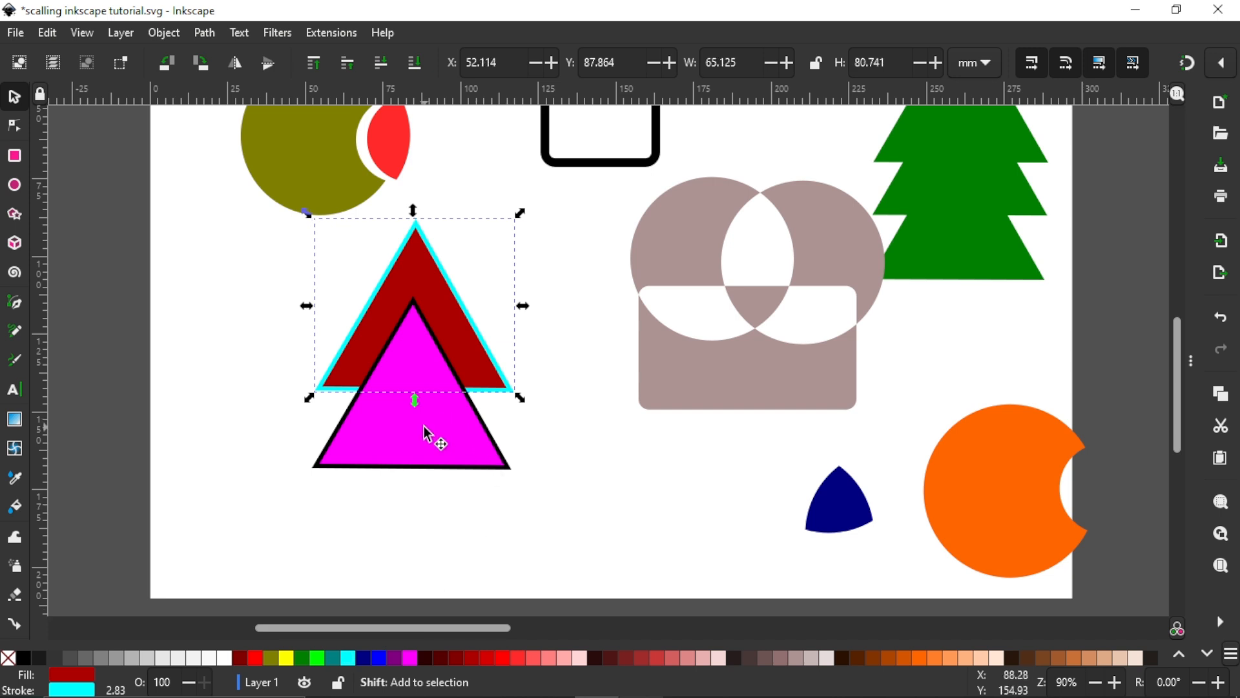
click(207, 32)
click(234, 126)
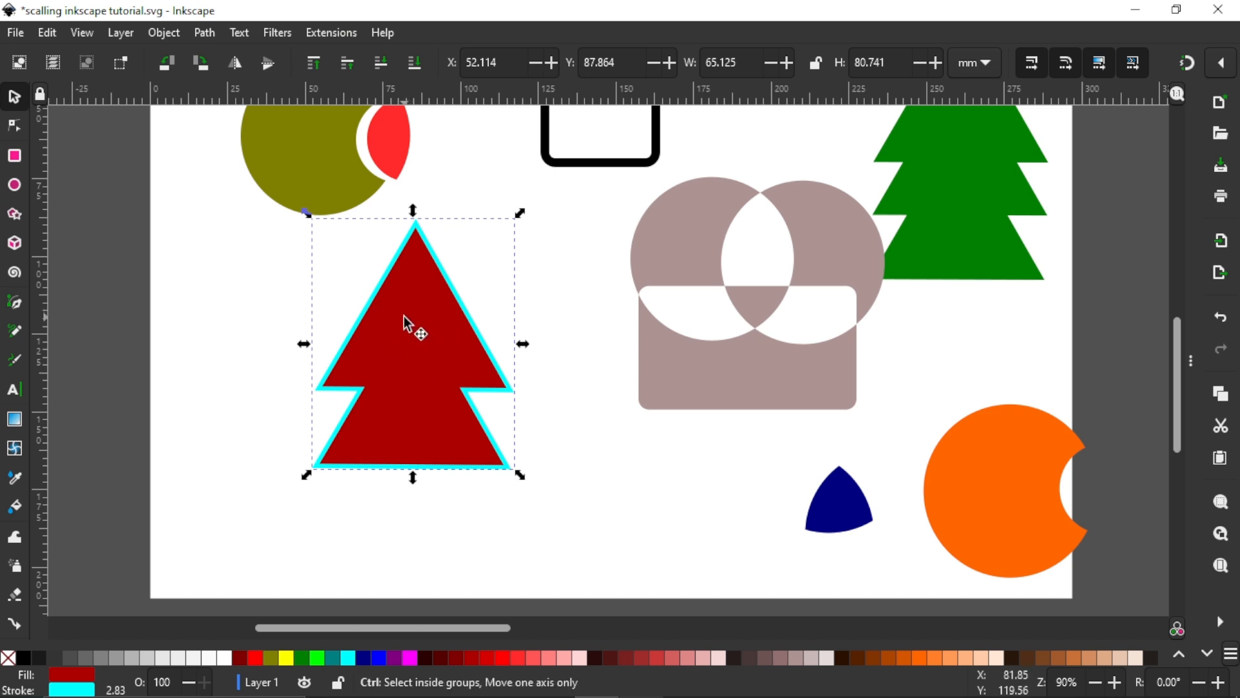
key(ctrl+z)
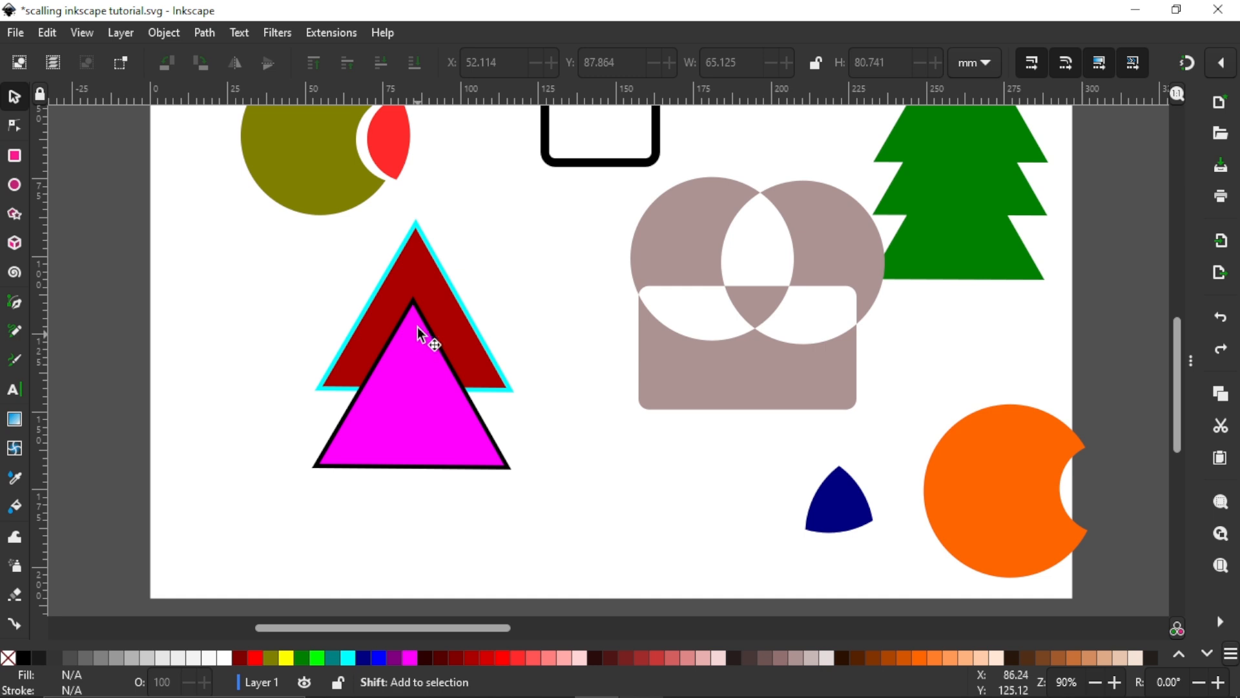
Step: Unite the cyan-outlined and fuchsia triangles with Union and remove the fill of the merged shape
shift+click(417, 329)
shift+click(424, 283)
click(211, 30)
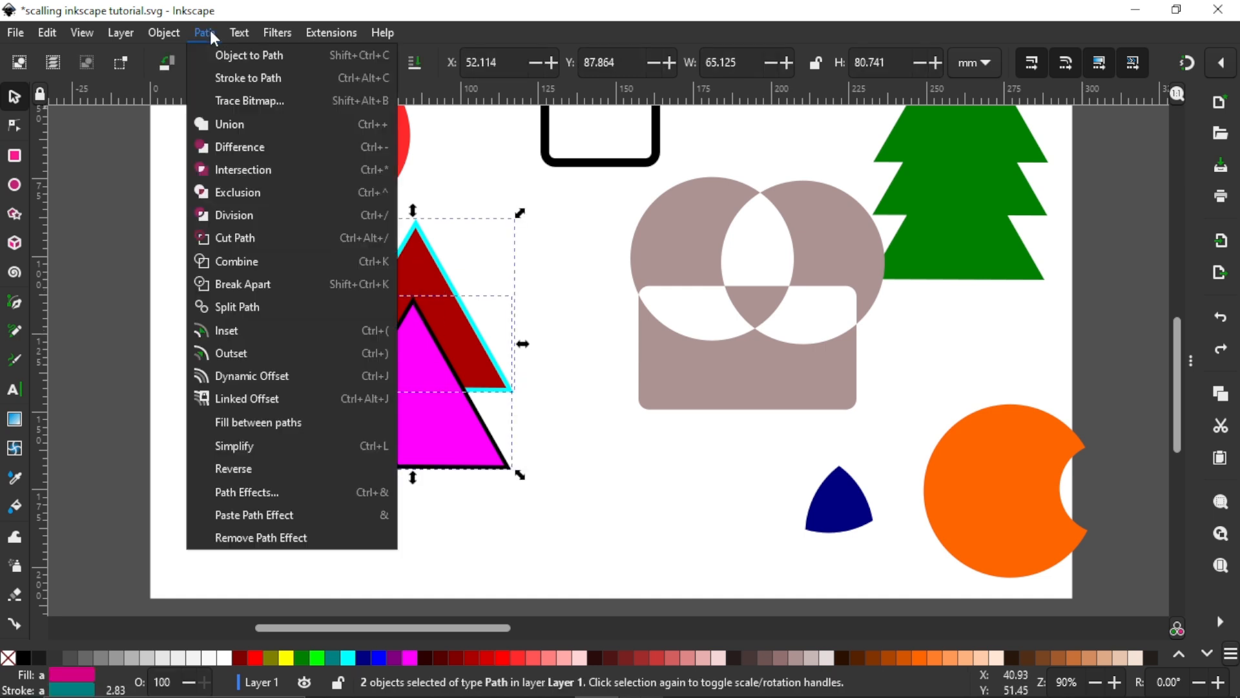
click(234, 127)
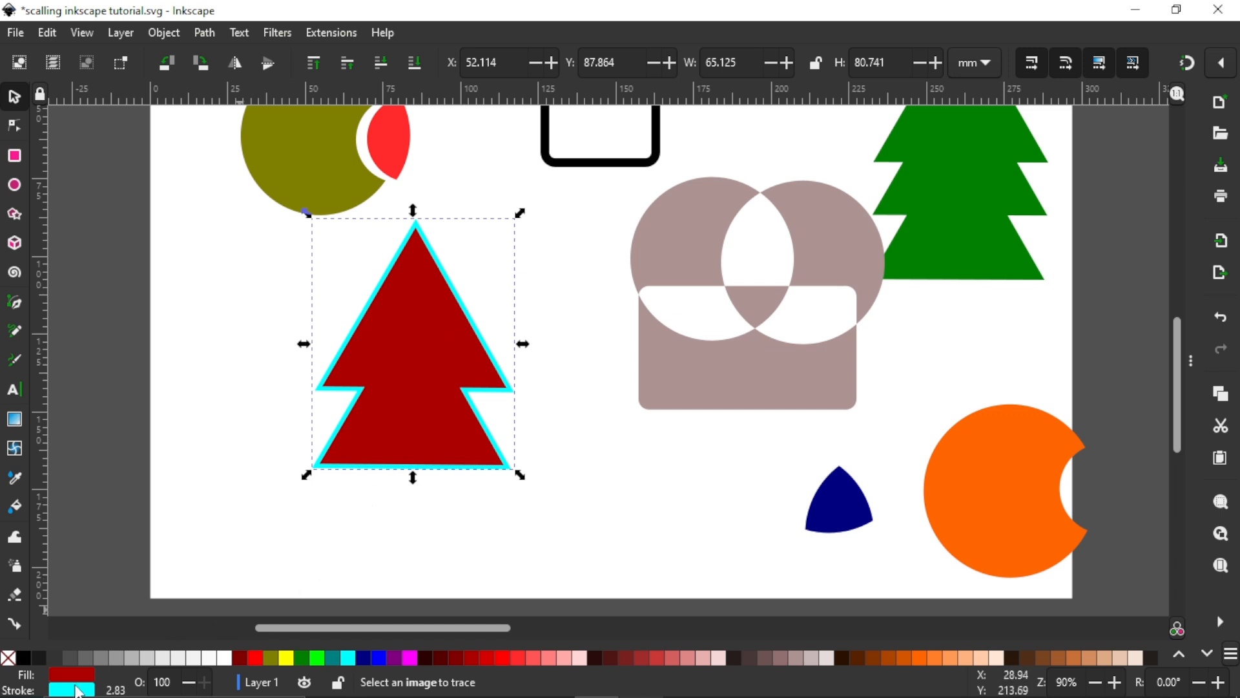
click(8, 659)
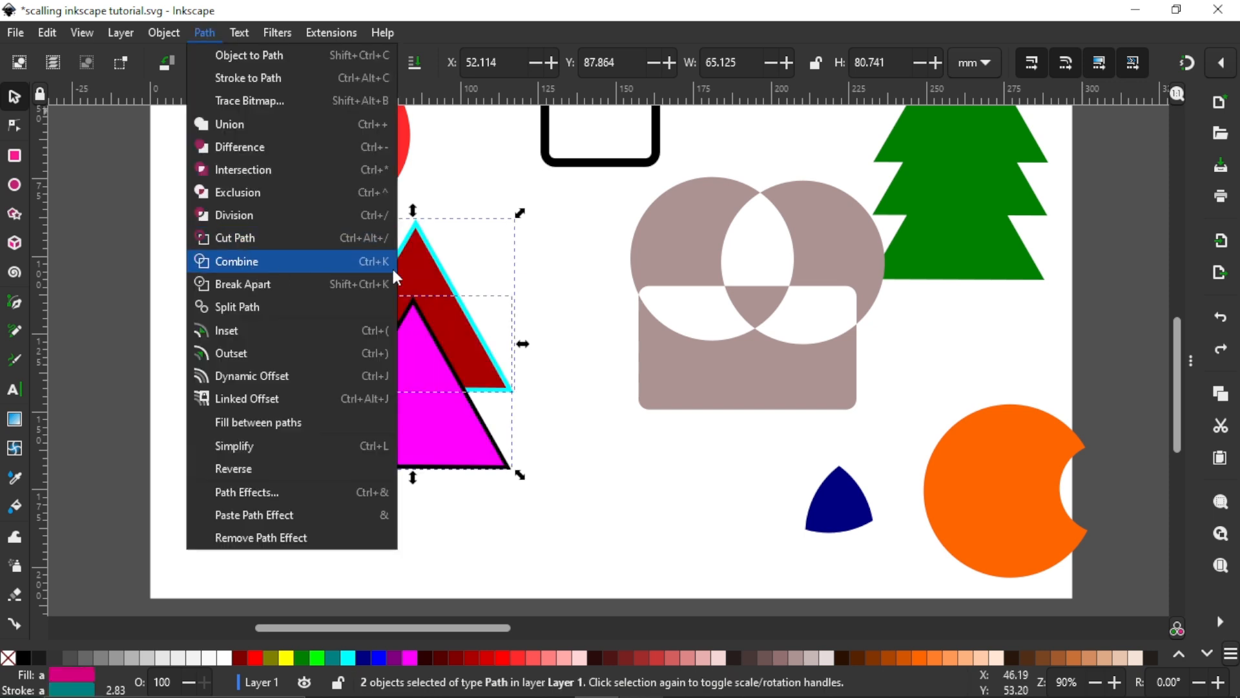
click(512, 245)
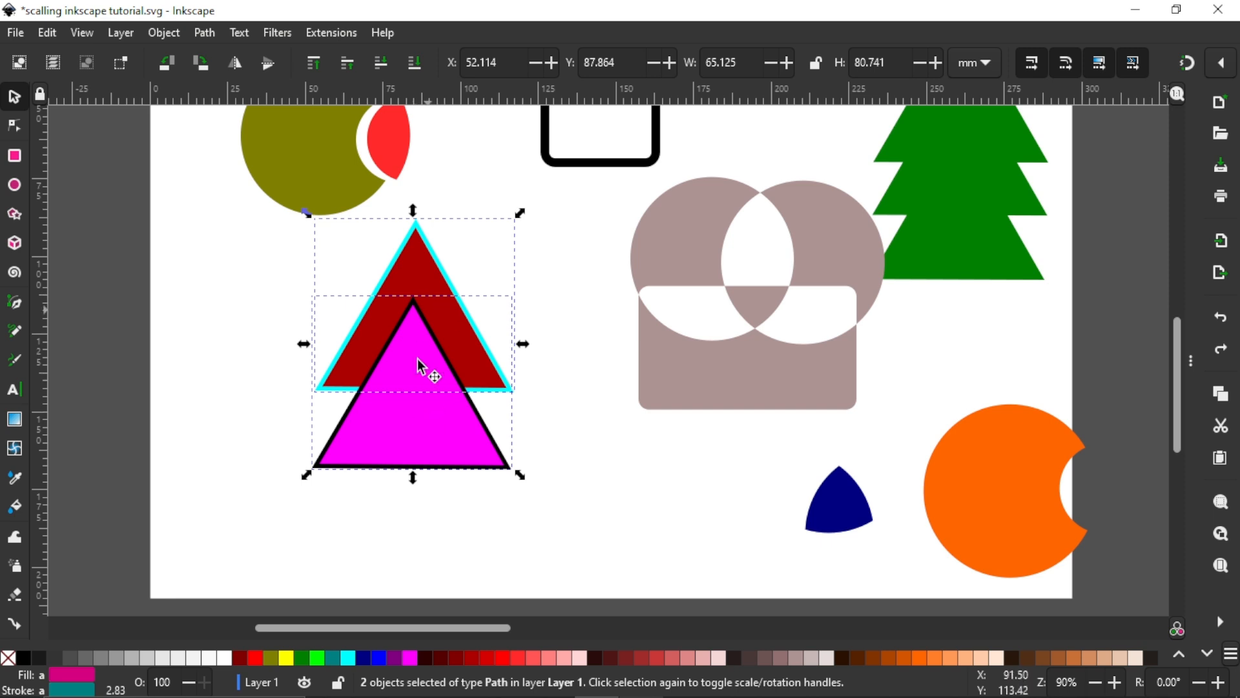
Step: Try the Combine operation on the two overlapping triangles
click(203, 33)
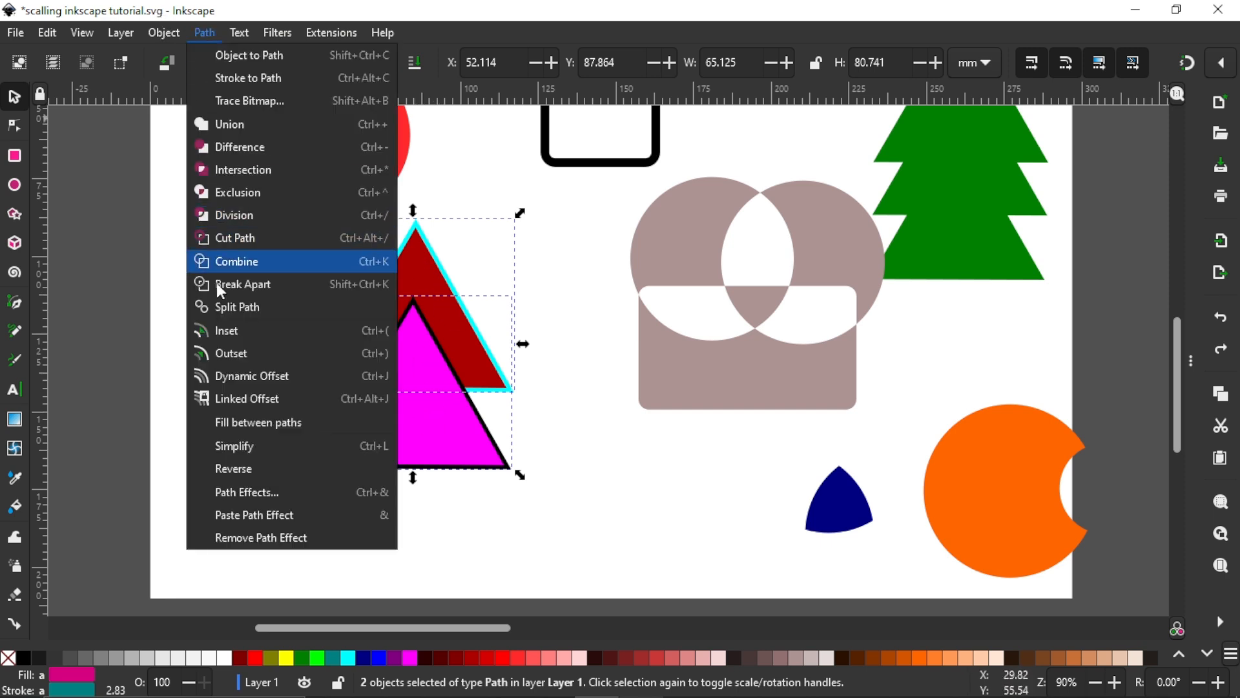
click(223, 262)
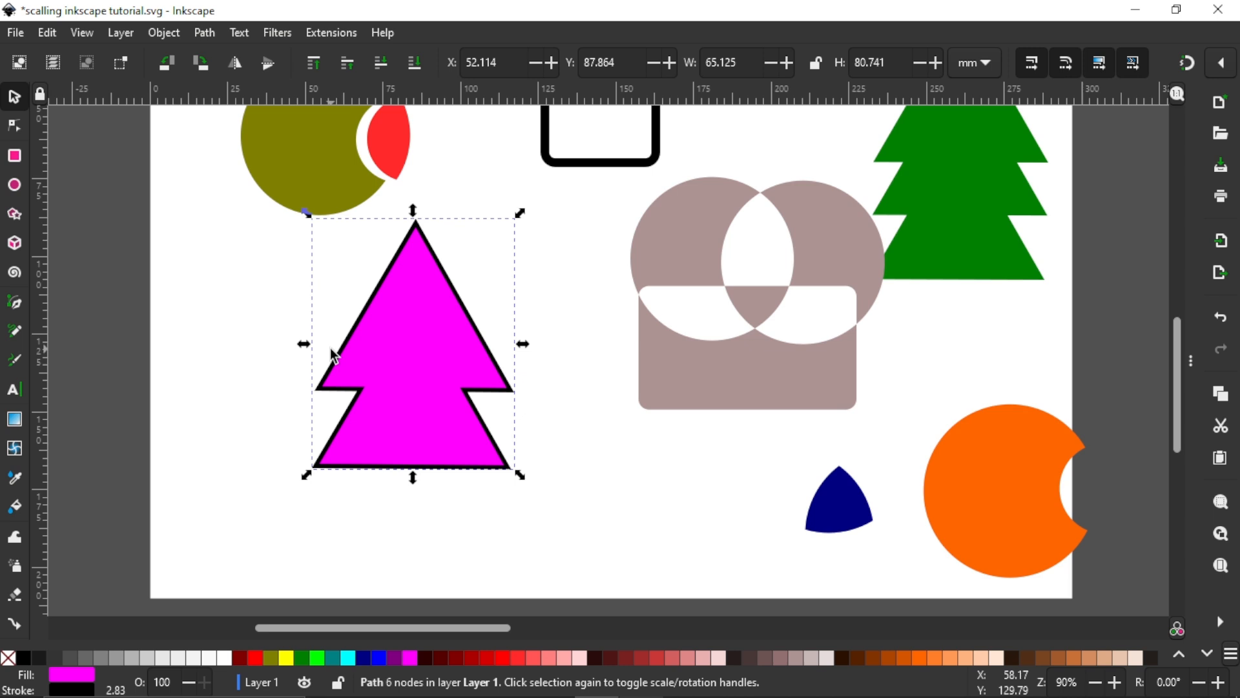
key(ctrl+z)
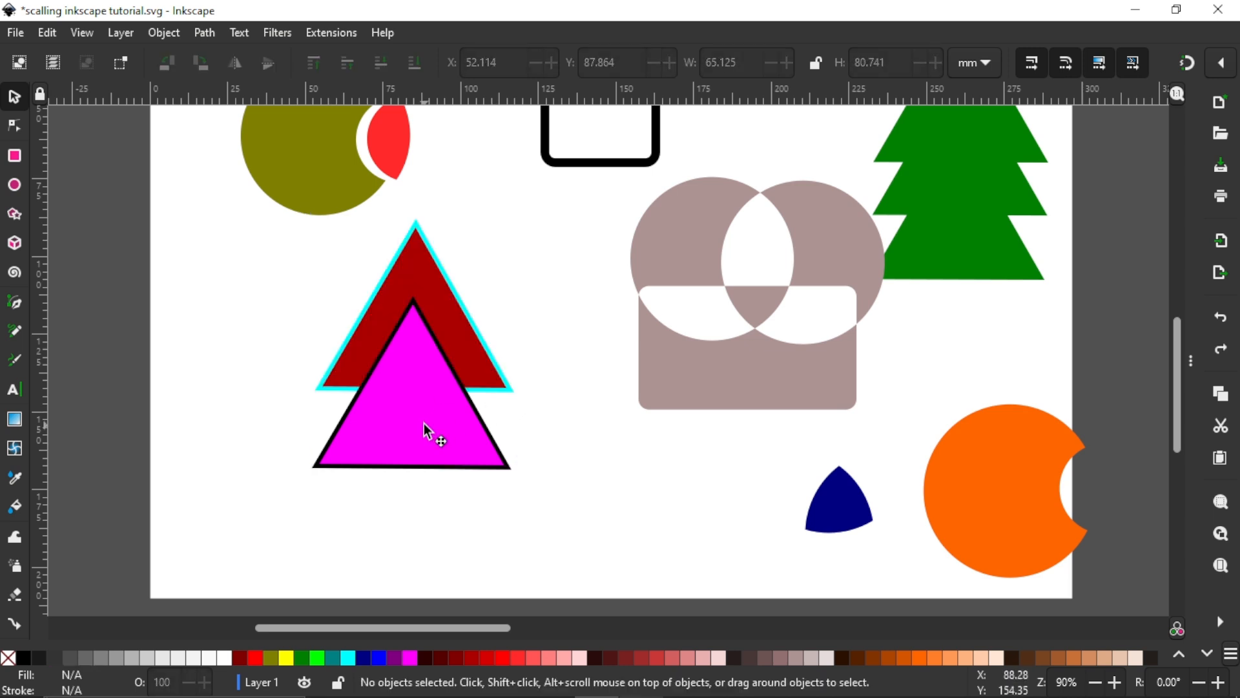
Step: Select the fuchsia and red triangles and combine them into a single path
click(426, 431)
shift+click(429, 283)
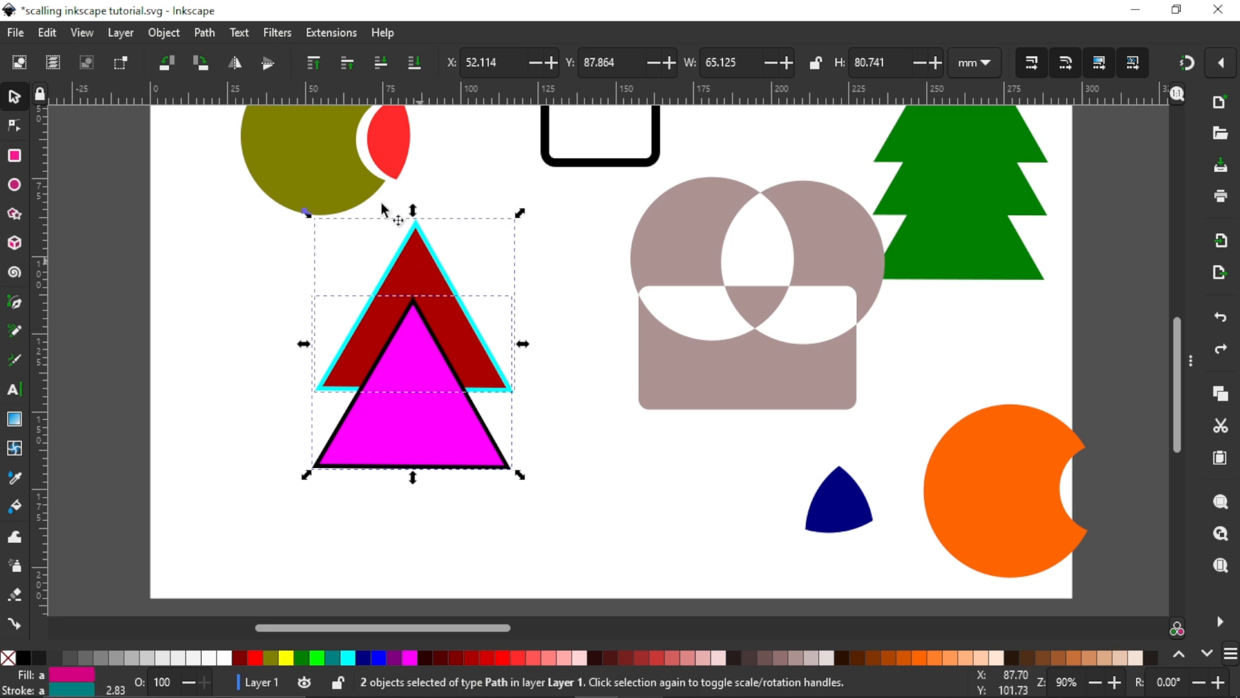
click(205, 32)
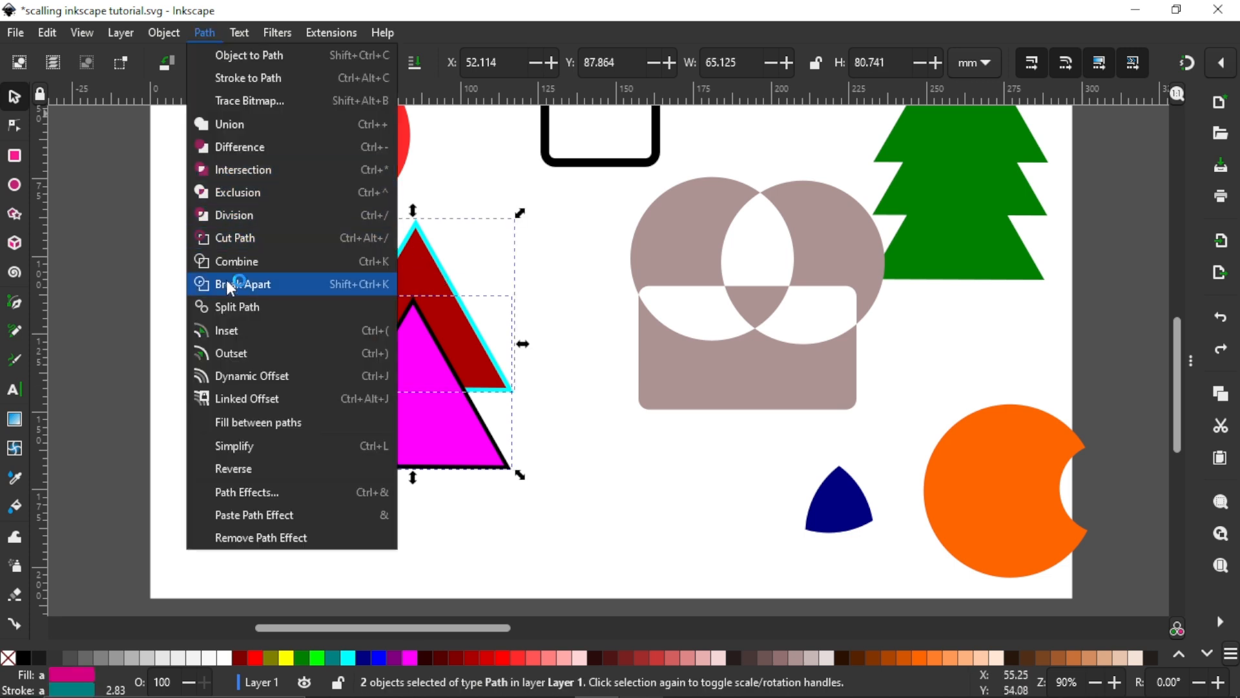
click(240, 262)
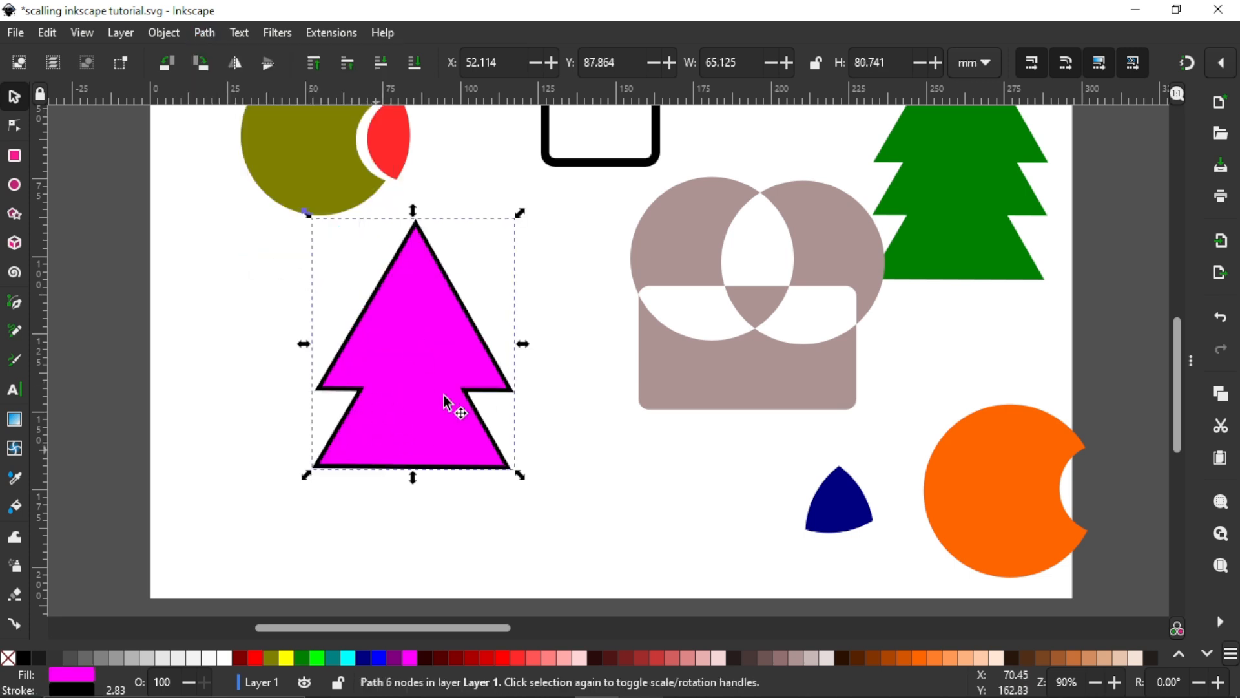
Step: Try the combined path without a fill, move its outlines as one object, and undo these changes
click(8, 658)
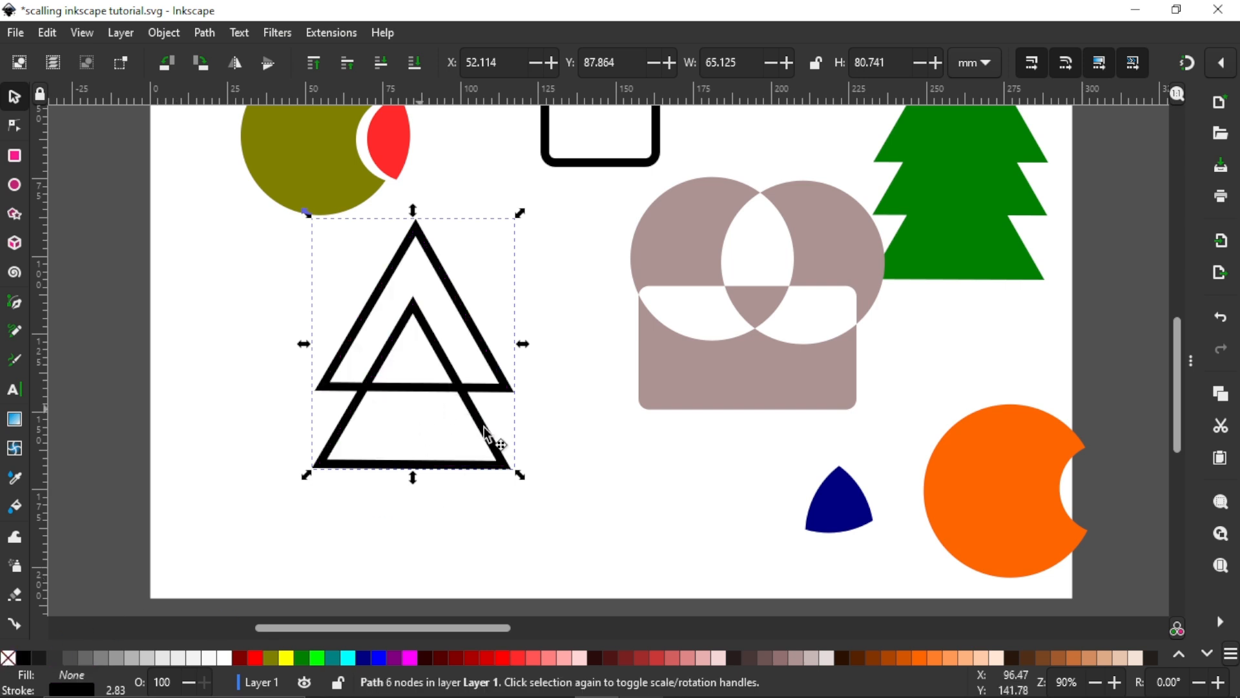
drag(439, 455, 414, 405)
drag(486, 385, 507, 426)
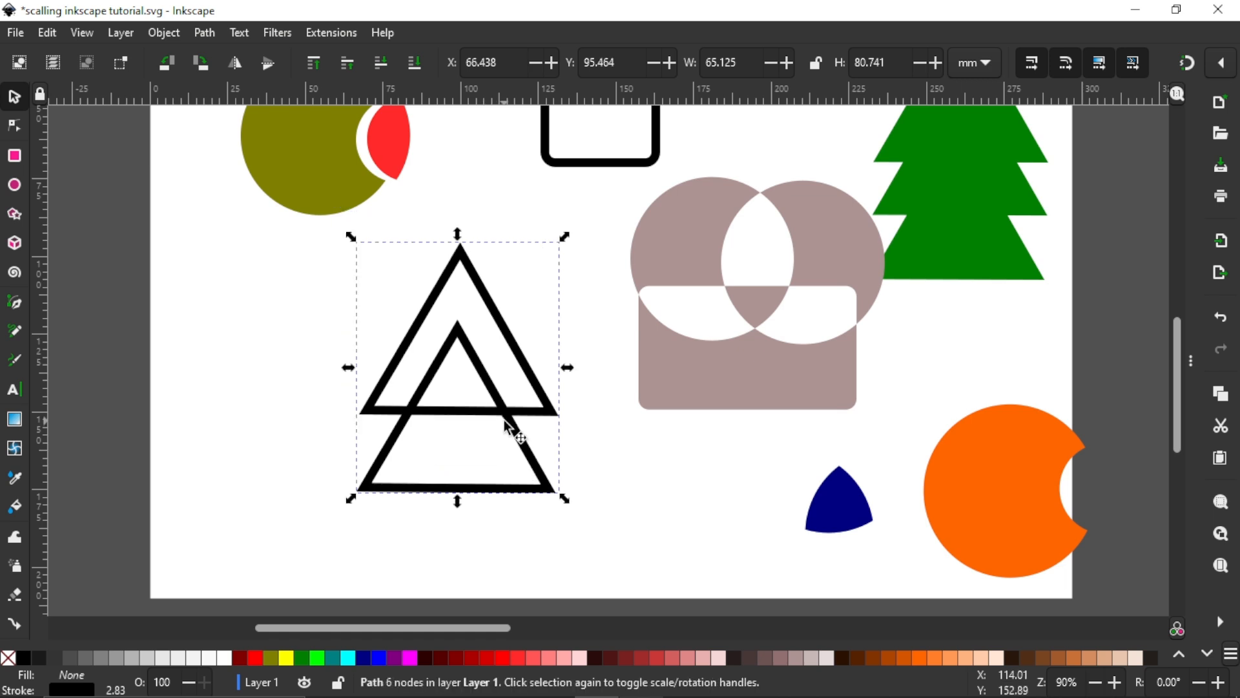
scroll(507, 426, down, 1)
key(ctrl+z)
key(ctrl+z)
key(ctrl+z)
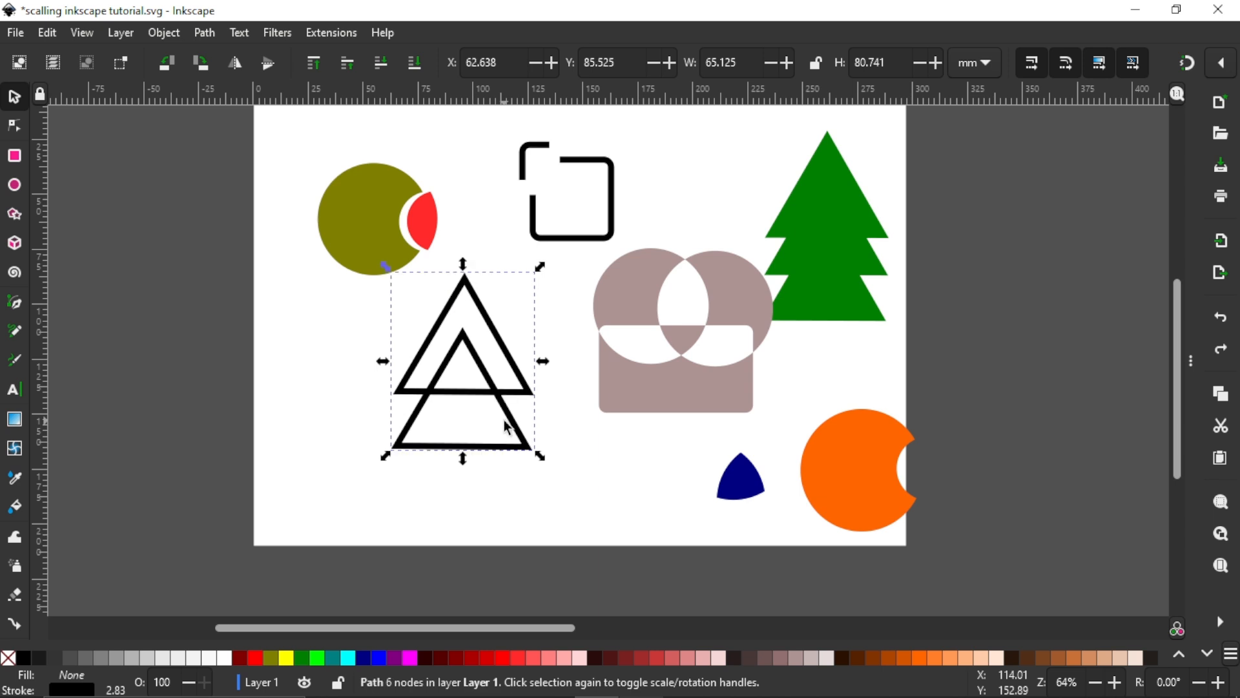
scroll(503, 315, right, 3)
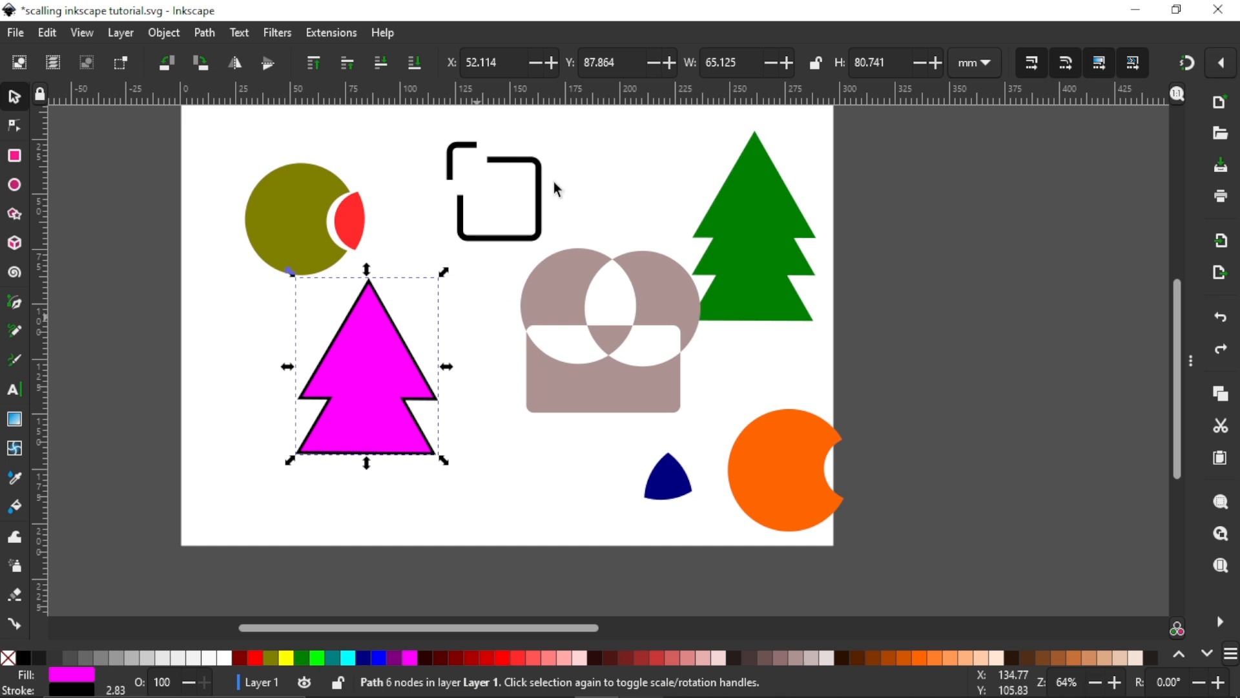
click(345, 207)
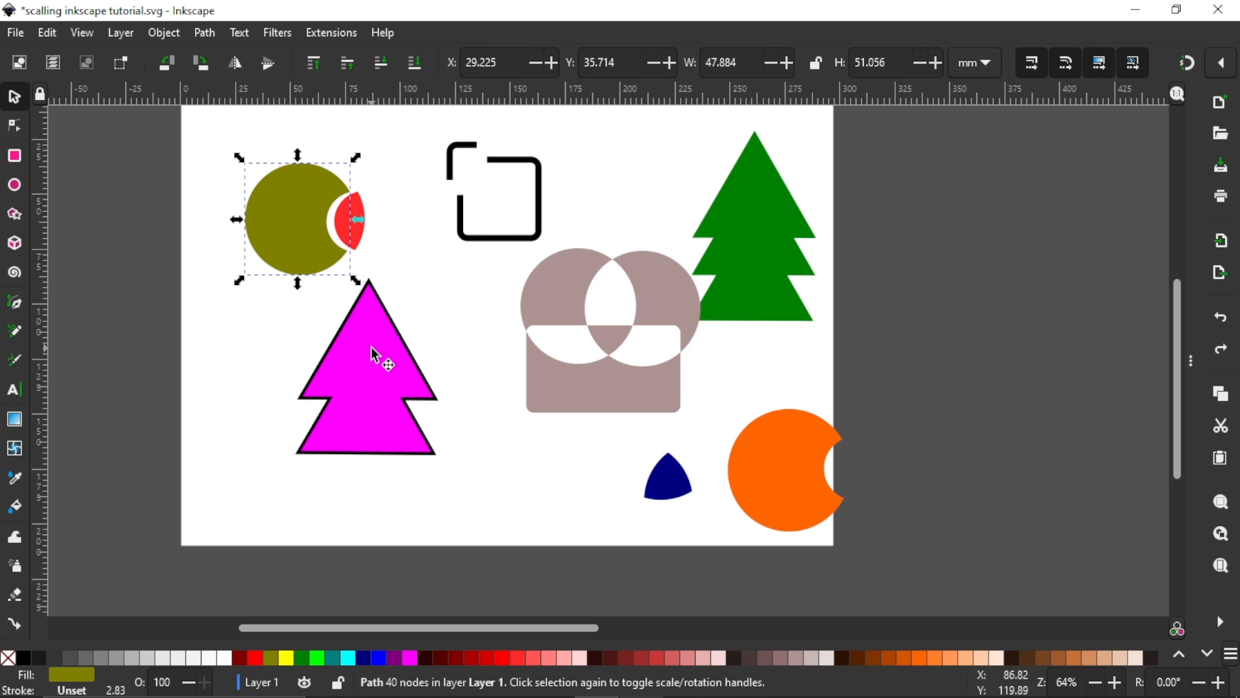
click(381, 355)
click(203, 32)
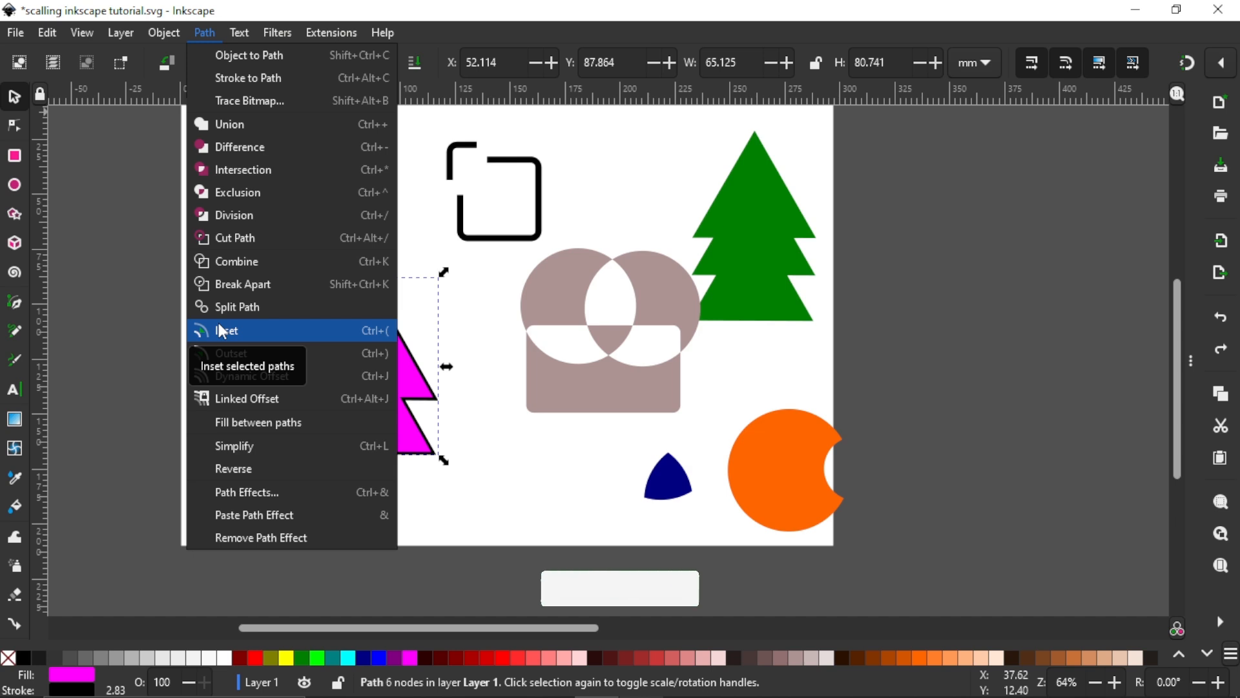
click(472, 310)
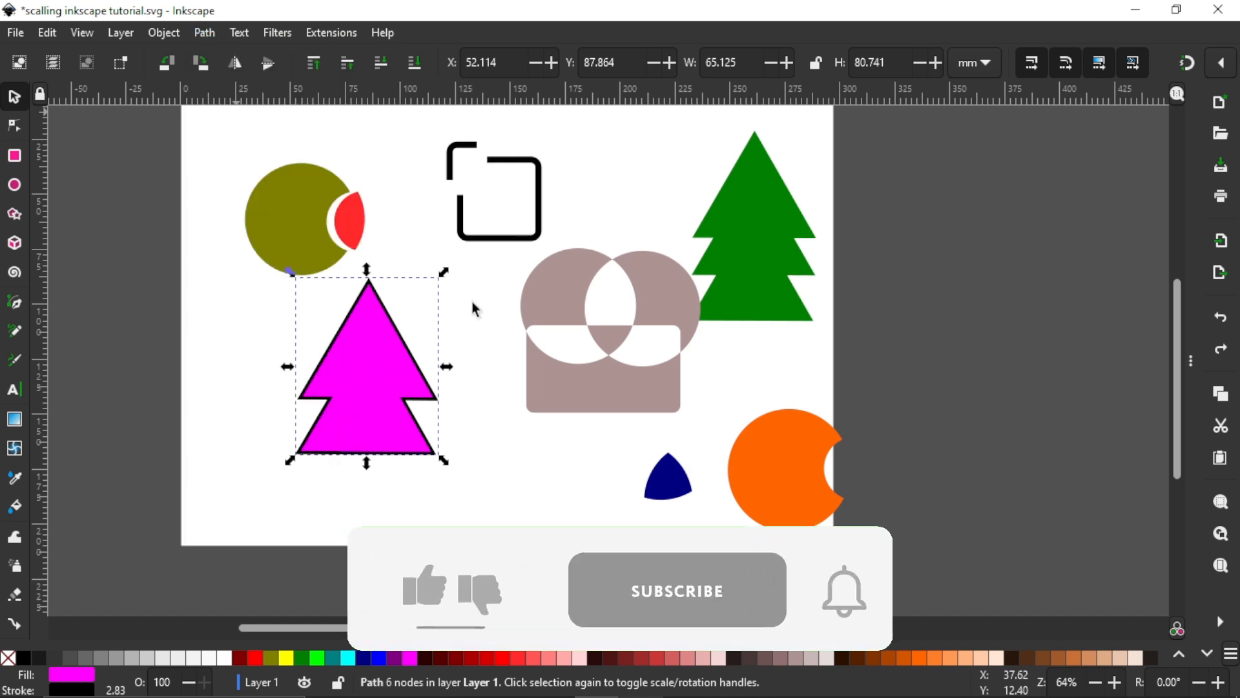